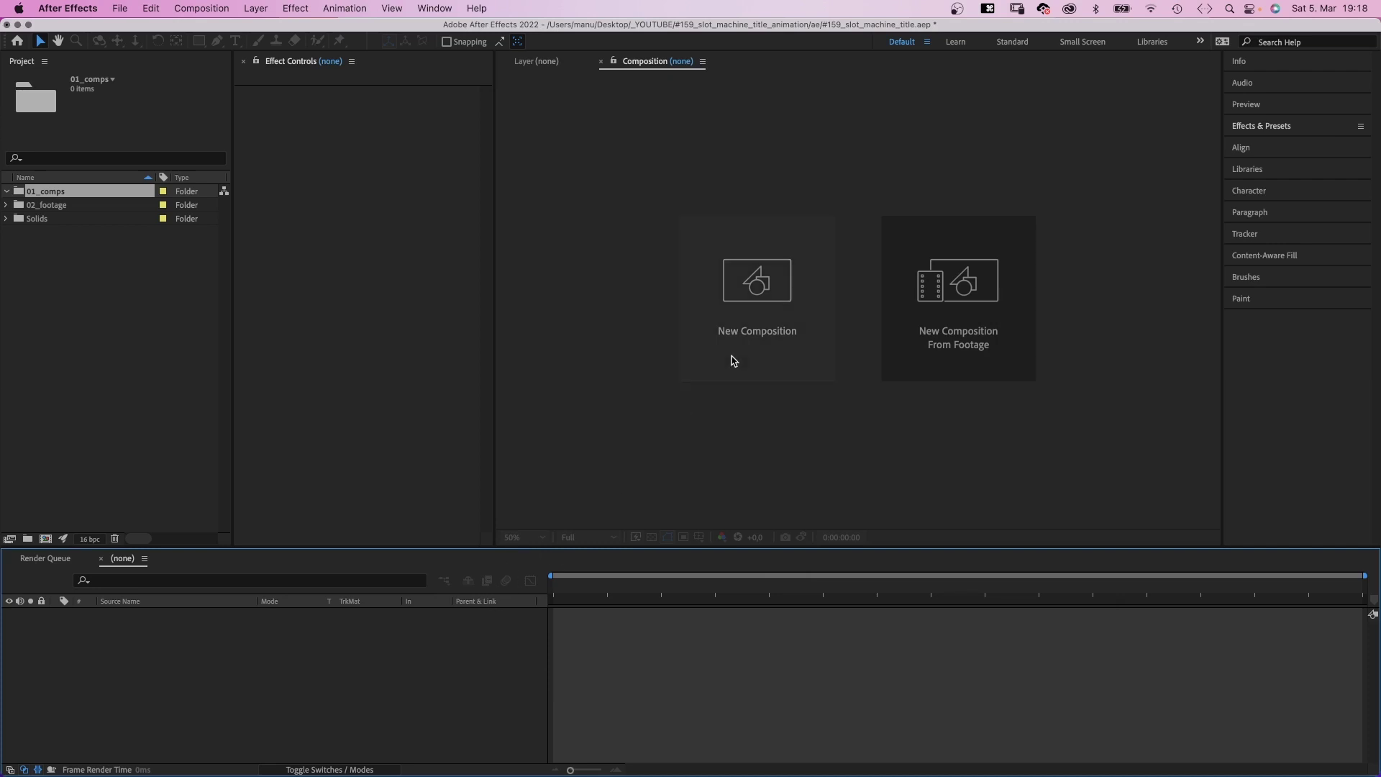
Create a new composition named 'title animation'.
click(767, 290)
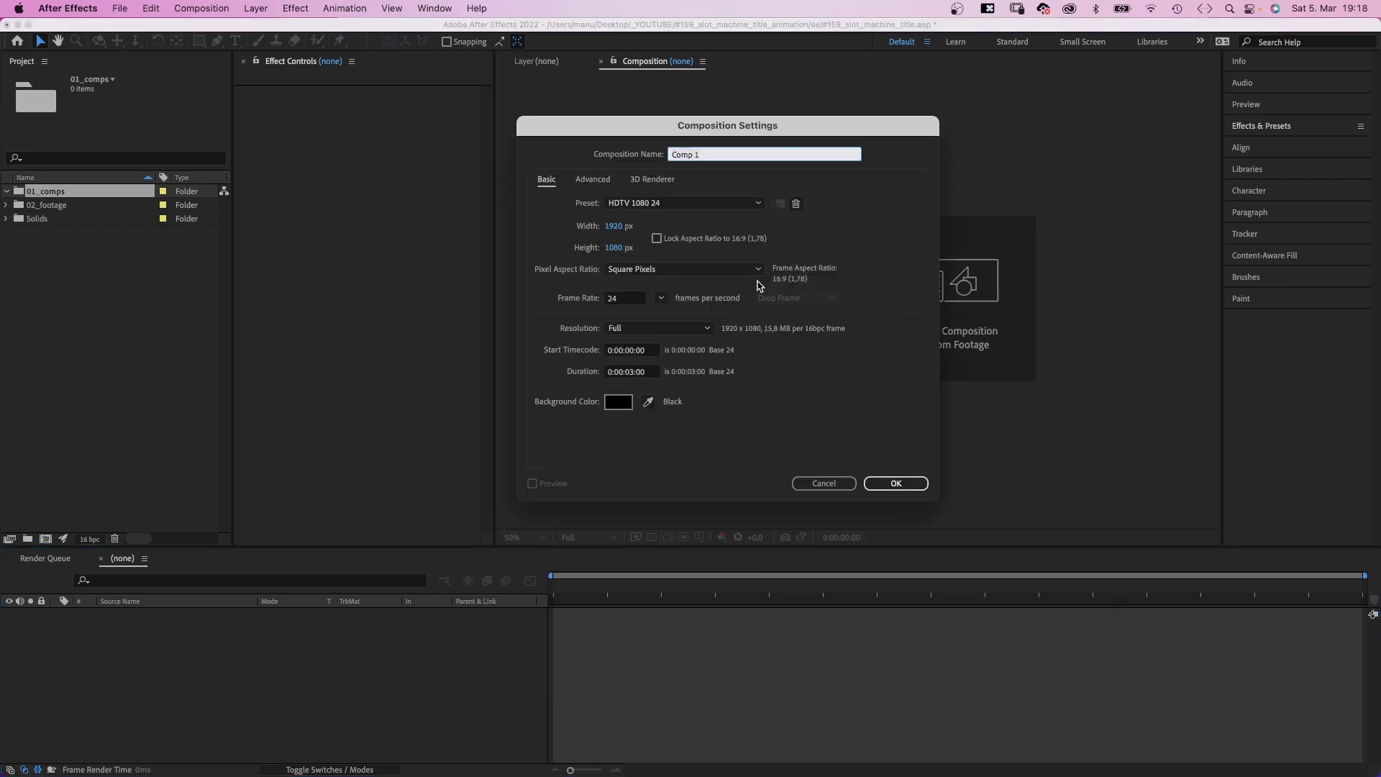
text(title animation)
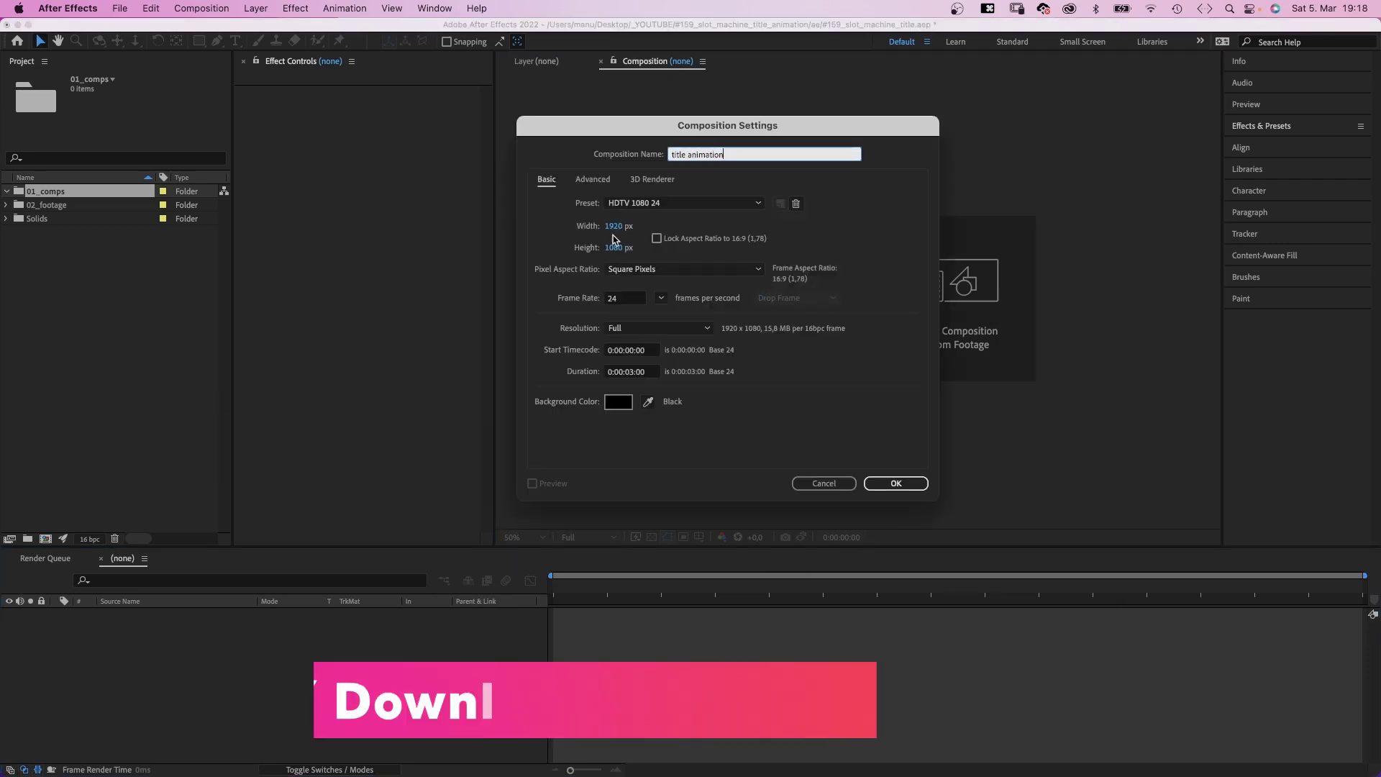
click(892, 484)
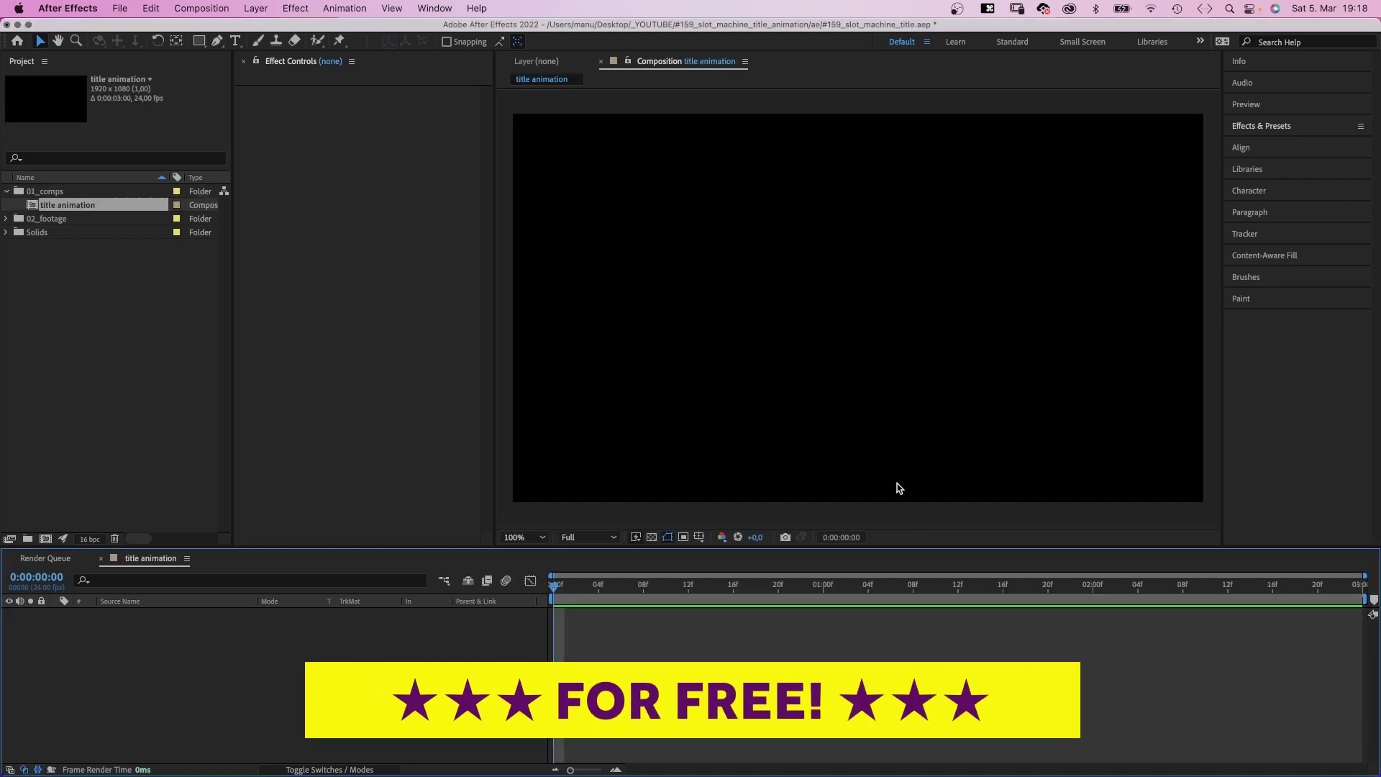
Add a black solid layer named 'background' with Cmd+Y.
key(super+y)
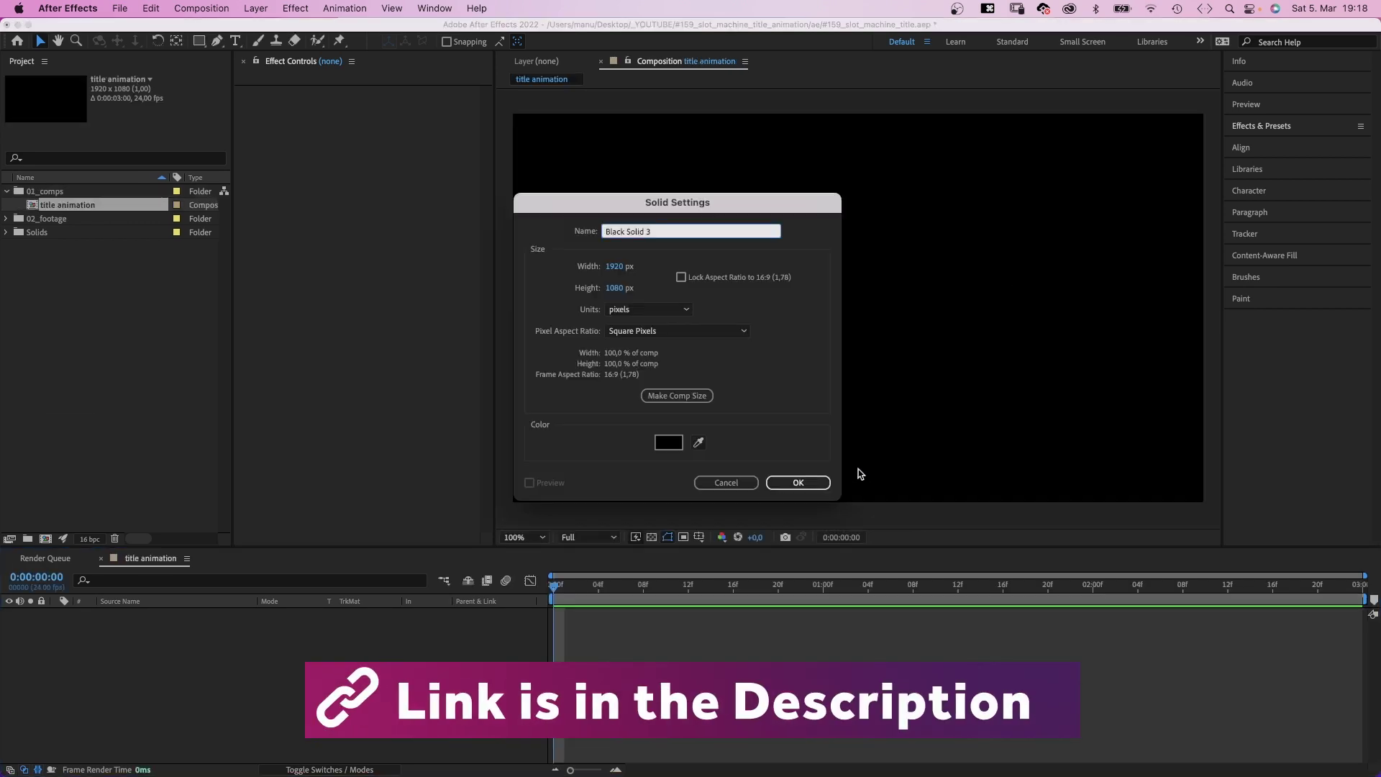
text(background)
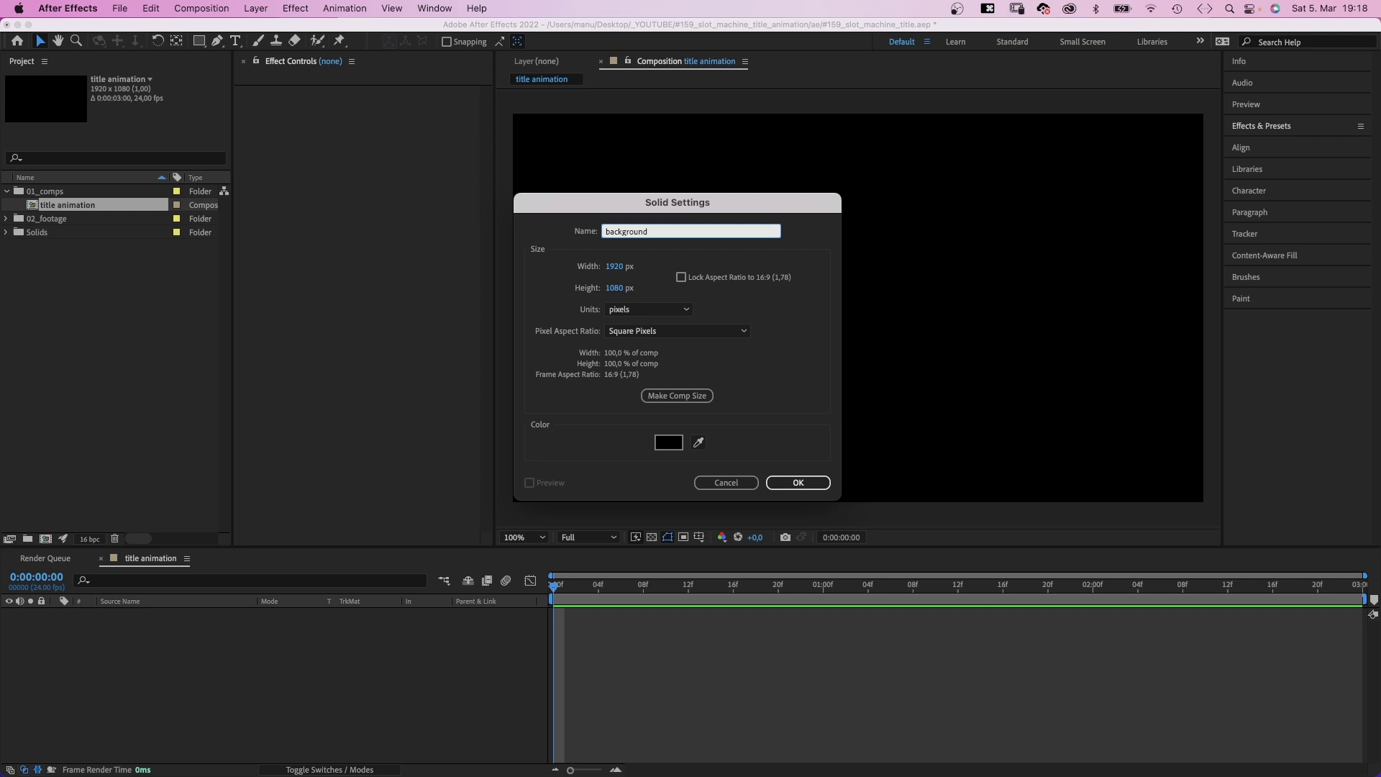
key(Return)
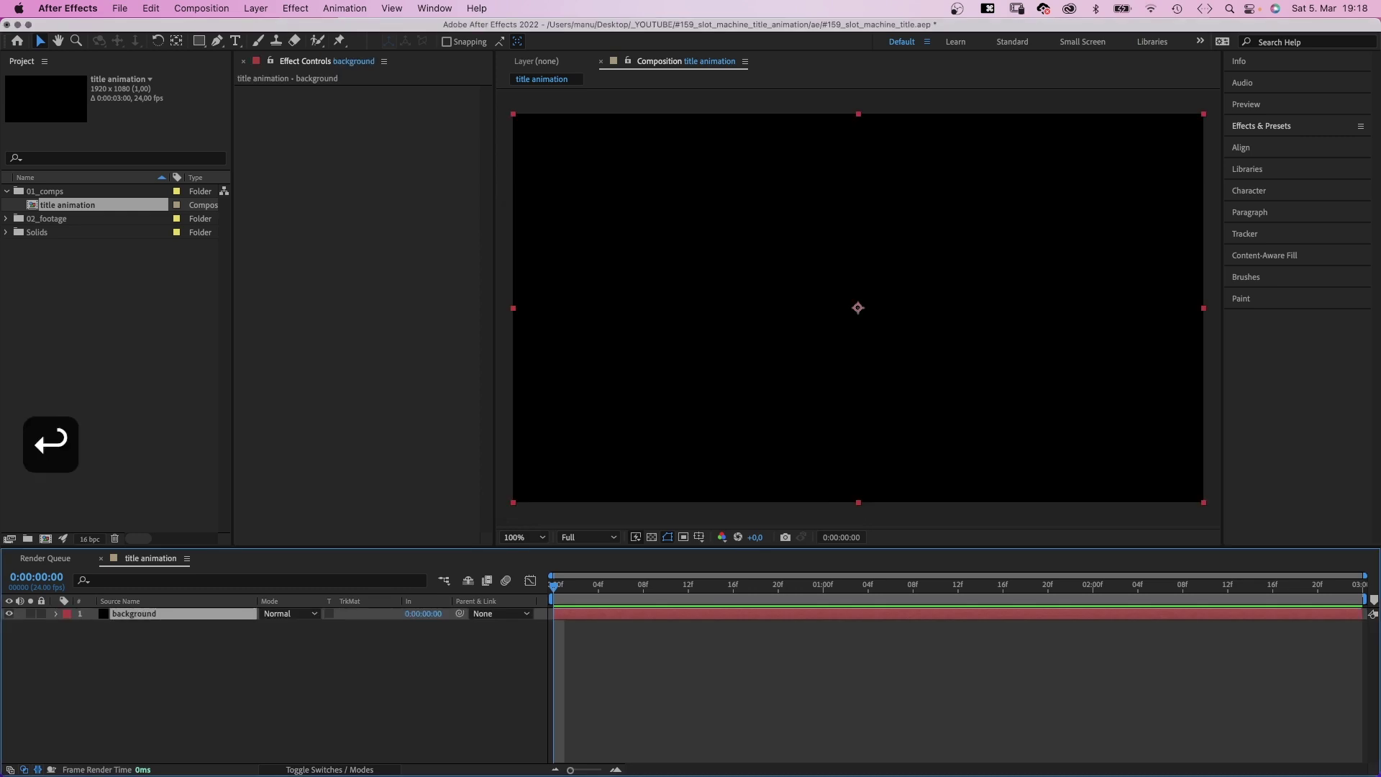
Apply Gradient Ramp to the background solid, running from bottom-left to top-right.
click(1265, 129)
click(1258, 146)
text(gradient)
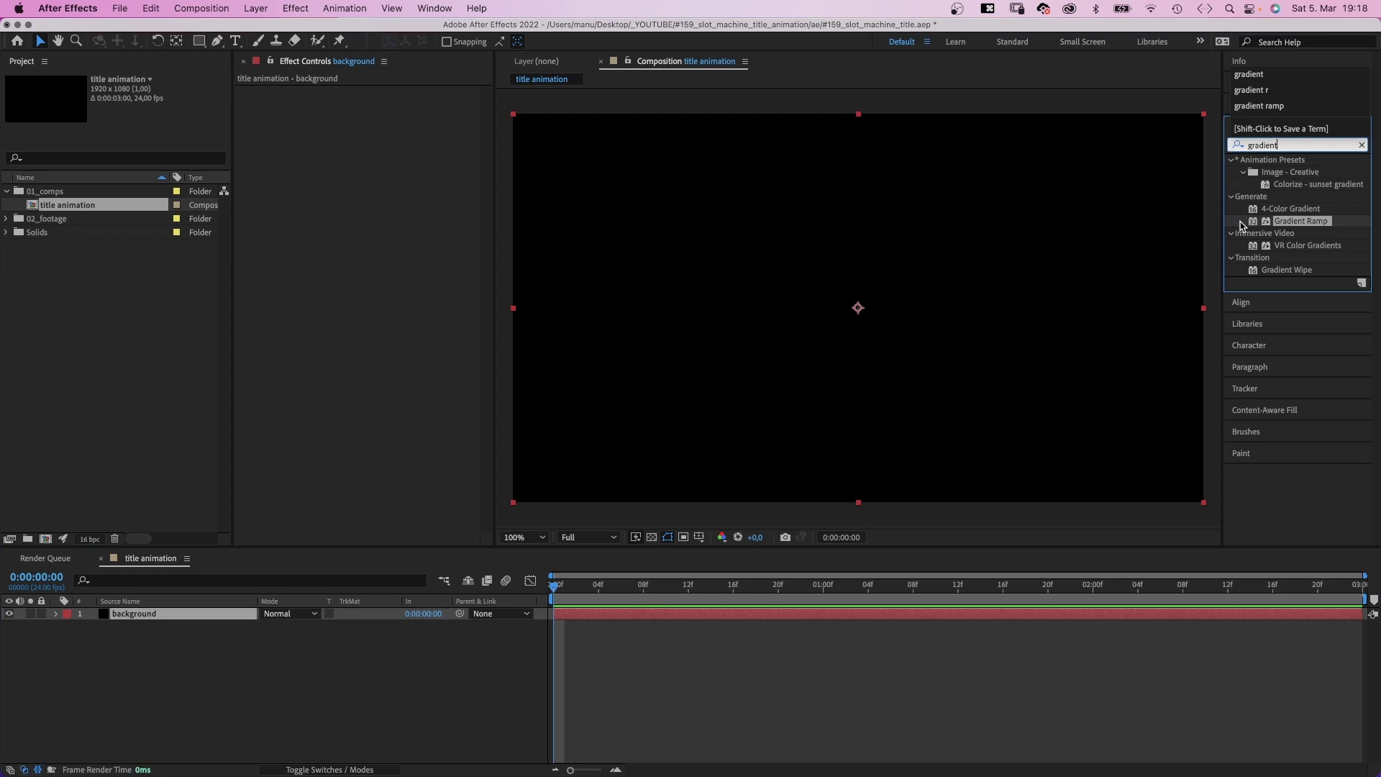
drag(1240, 226, 345, 170)
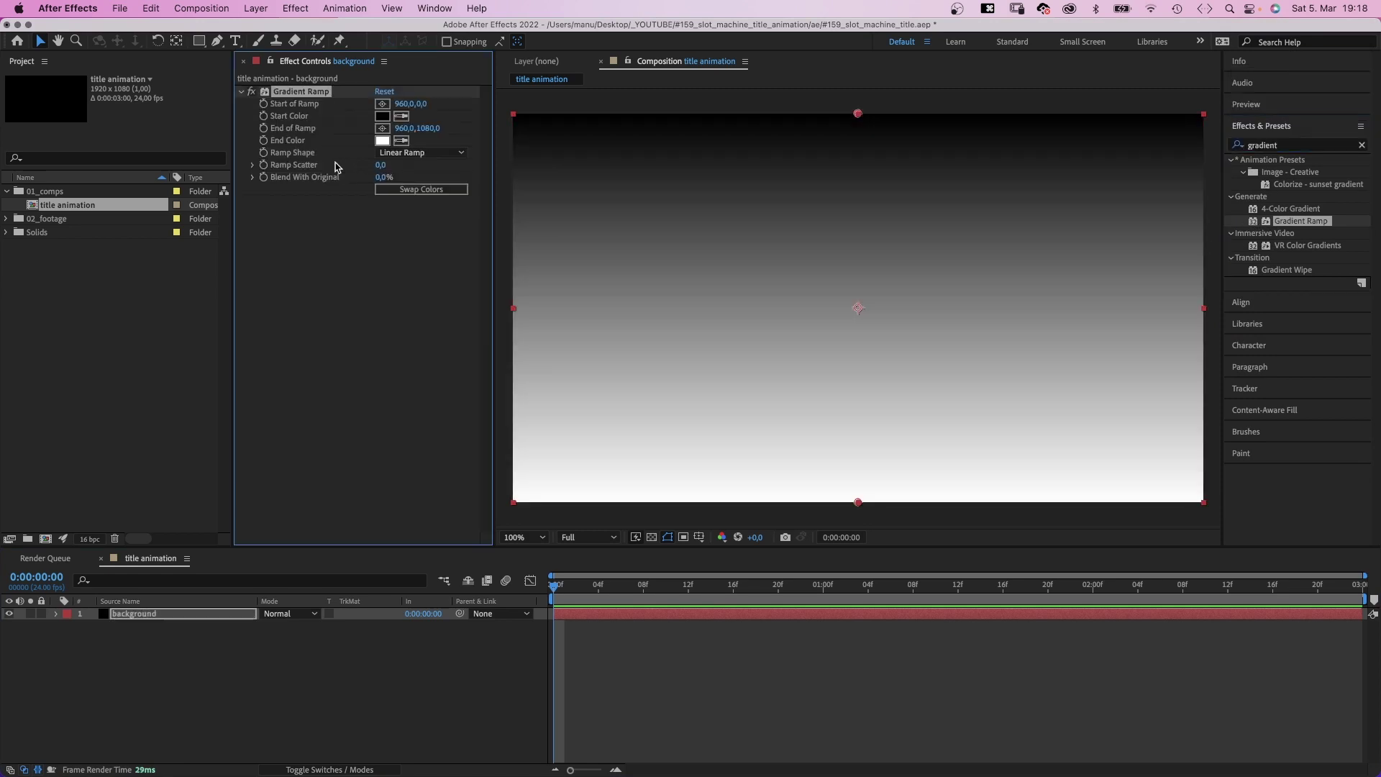
click(381, 105)
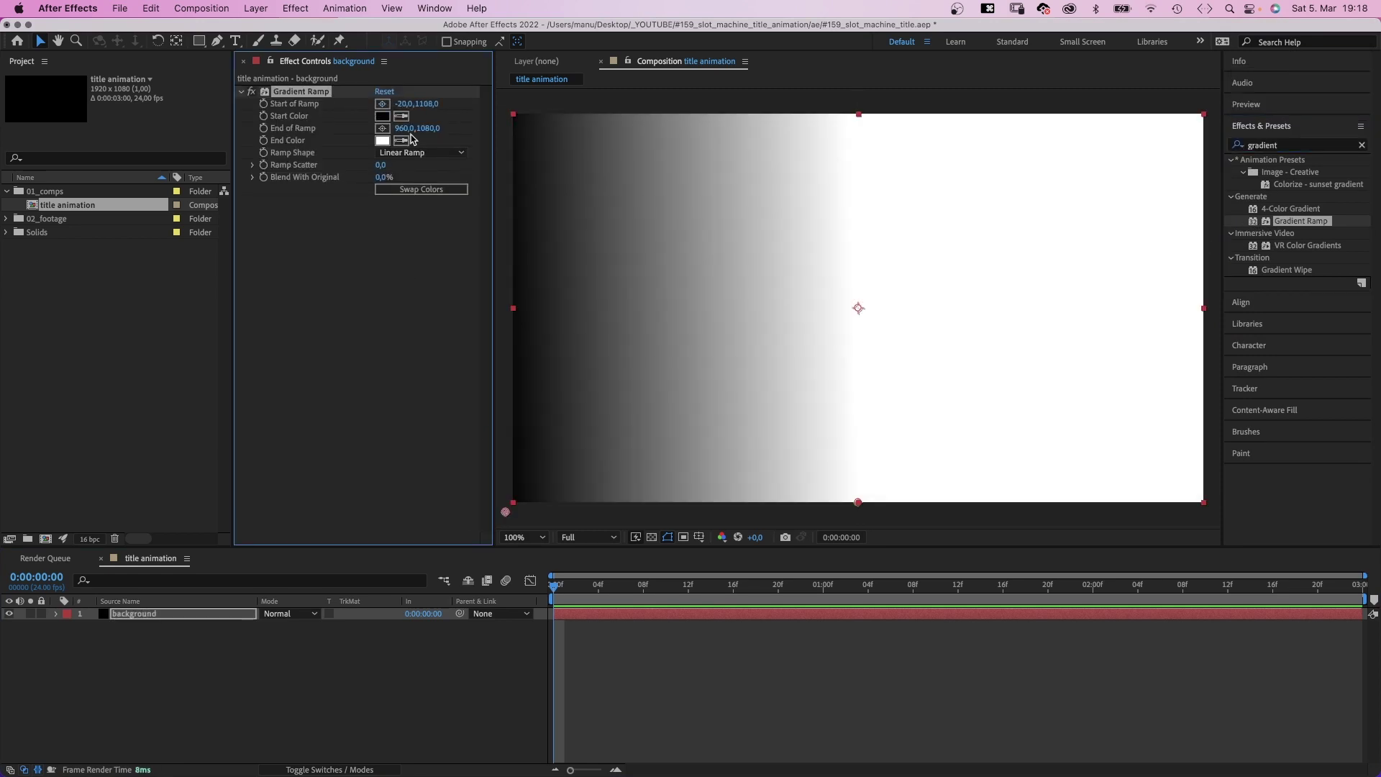
click(382, 129)
click(1212, 107)
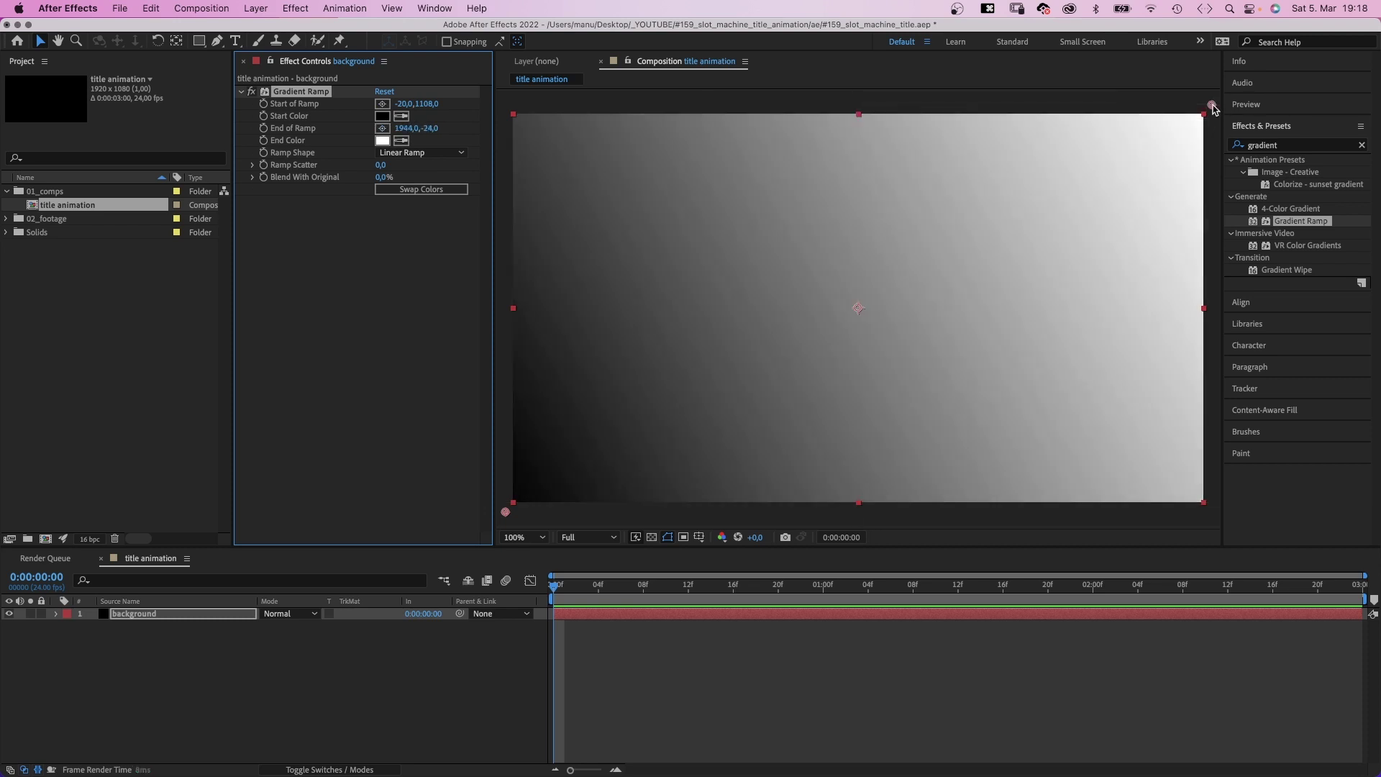
Set the ramp colours to dark blue 001526 and purple 2B154B, with ramp scatter about 113.9.
click(382, 117)
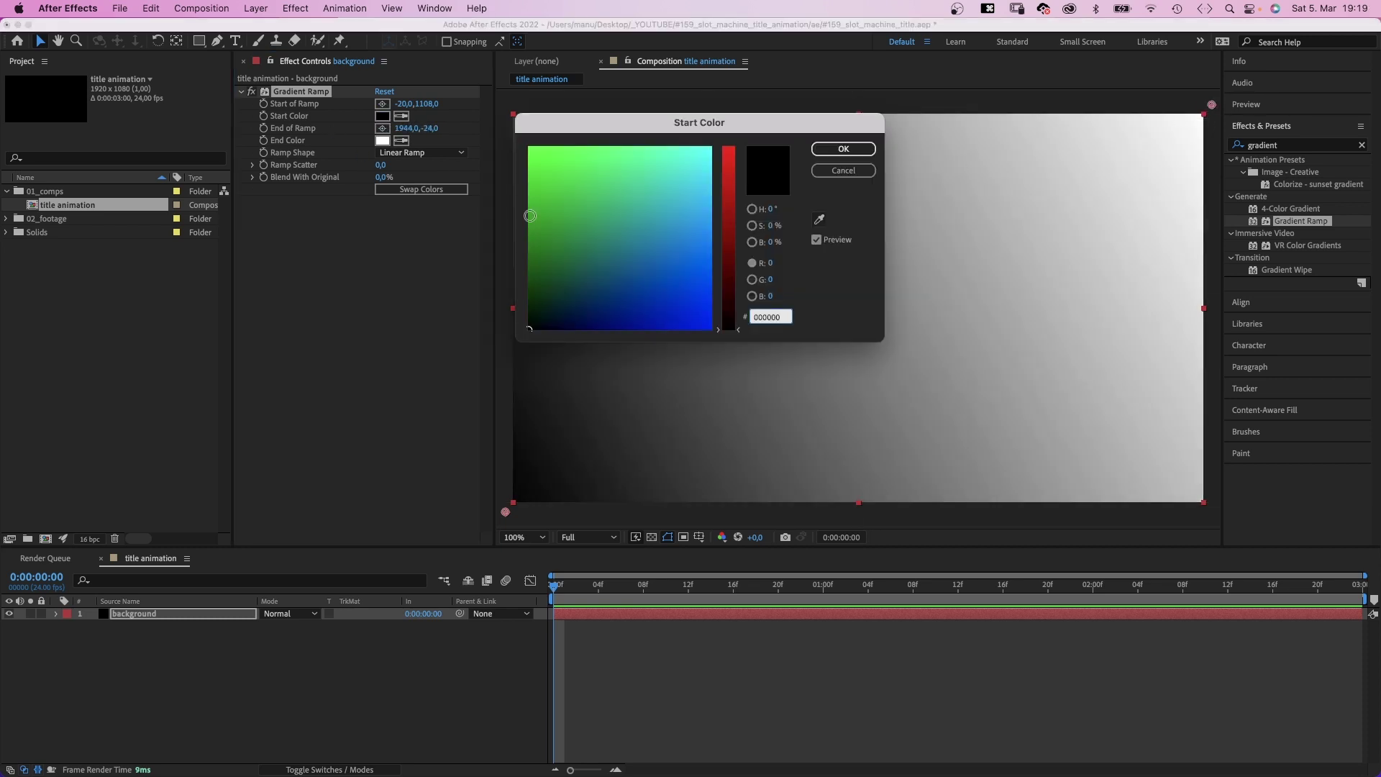
drag(552, 315, 558, 312)
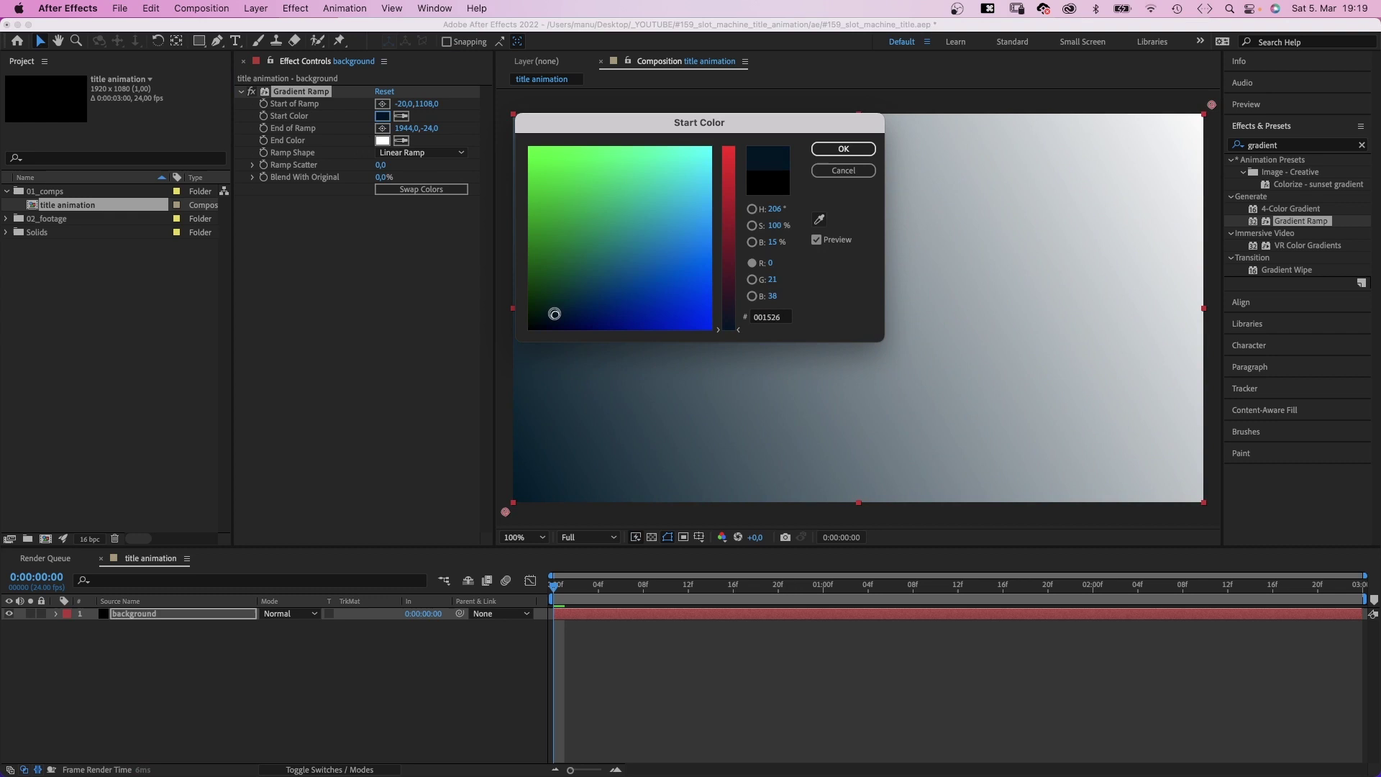
click(843, 148)
click(382, 141)
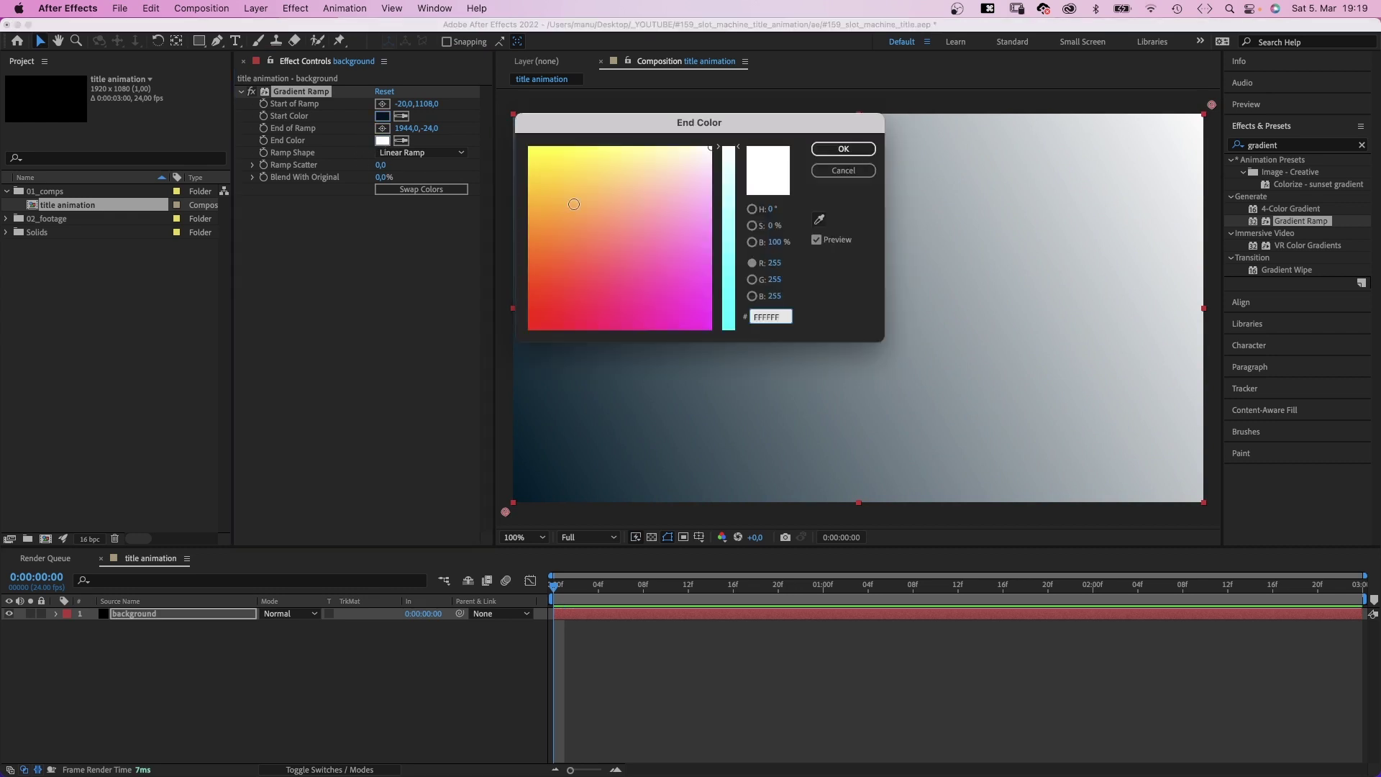
drag(725, 263, 726, 298)
drag(584, 296, 575, 310)
click(843, 148)
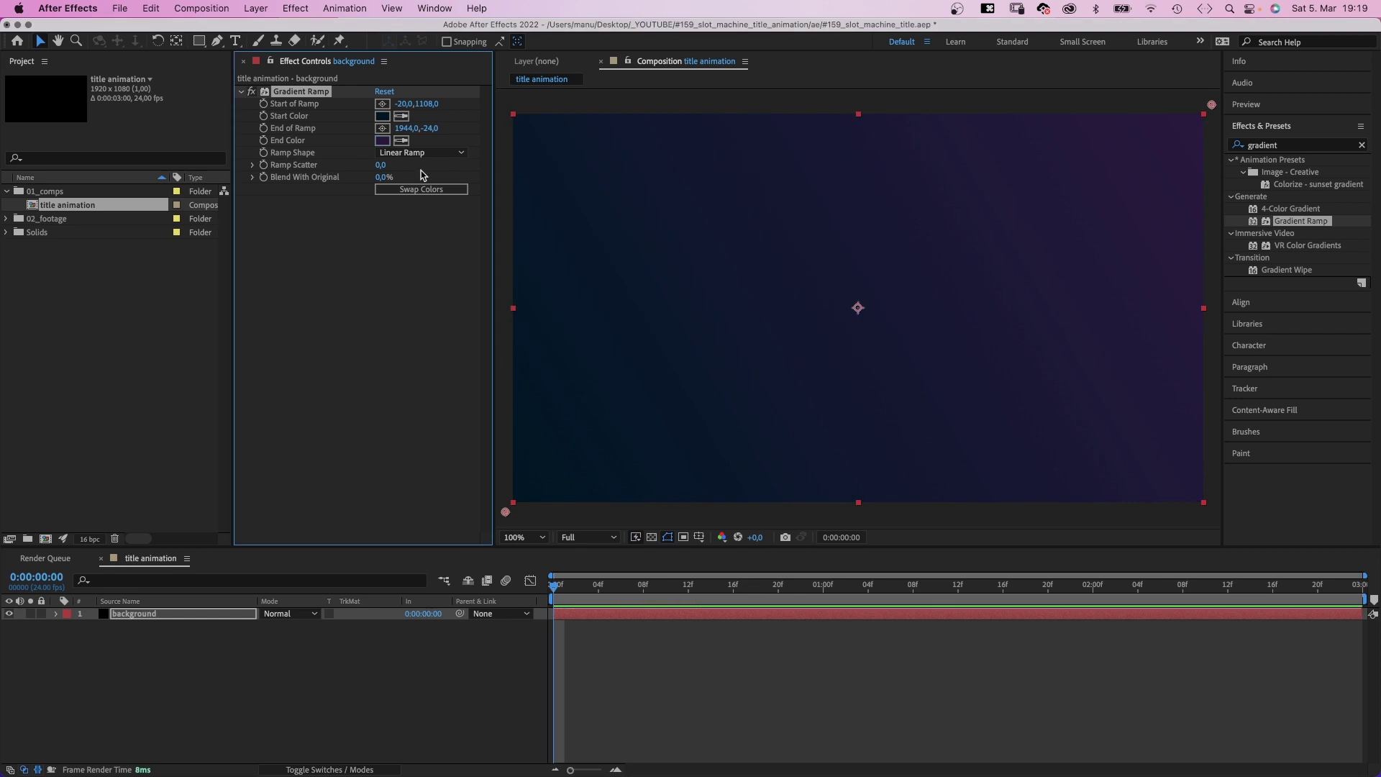
drag(381, 167, 731, 157)
drag(1188, 152, 1146, 156)
Type the title 'SLOT MACHINE' in the composition.
click(235, 42)
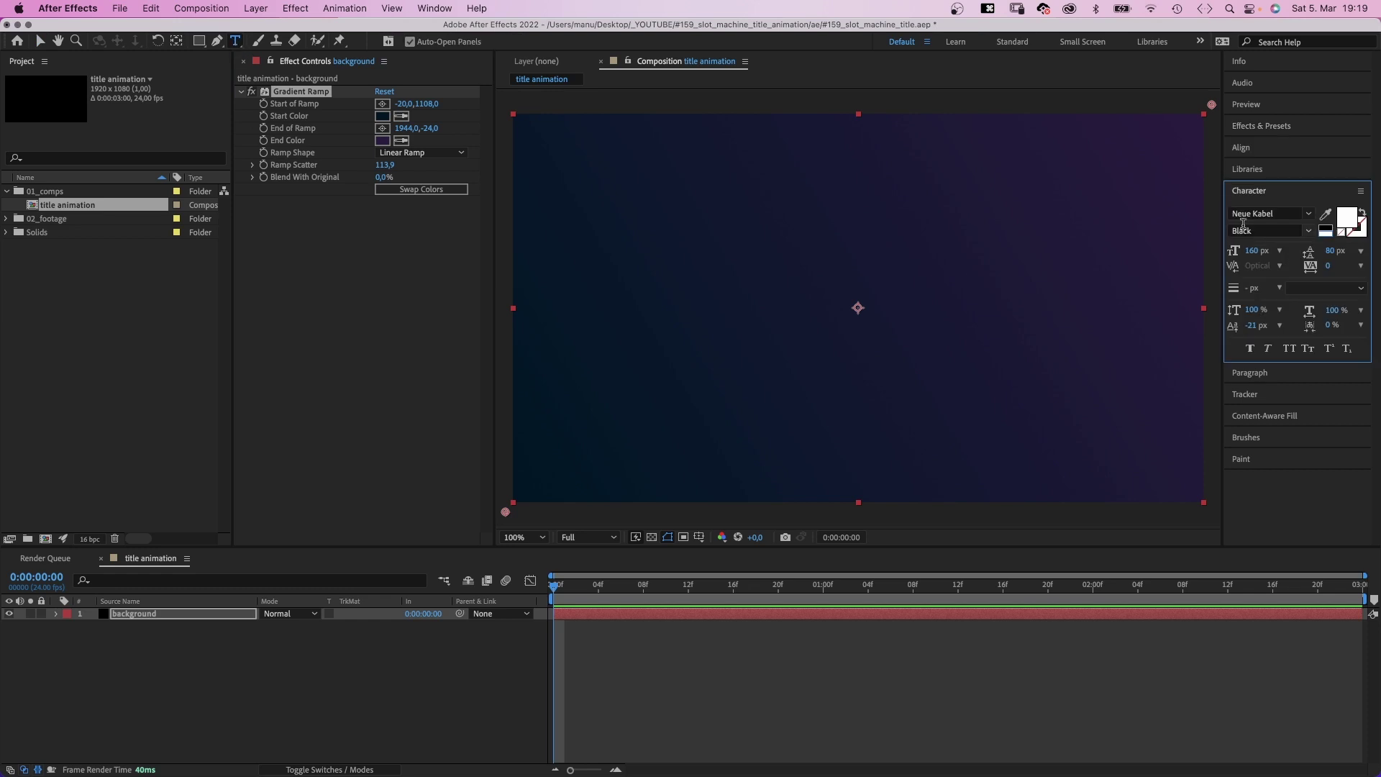
click(672, 308)
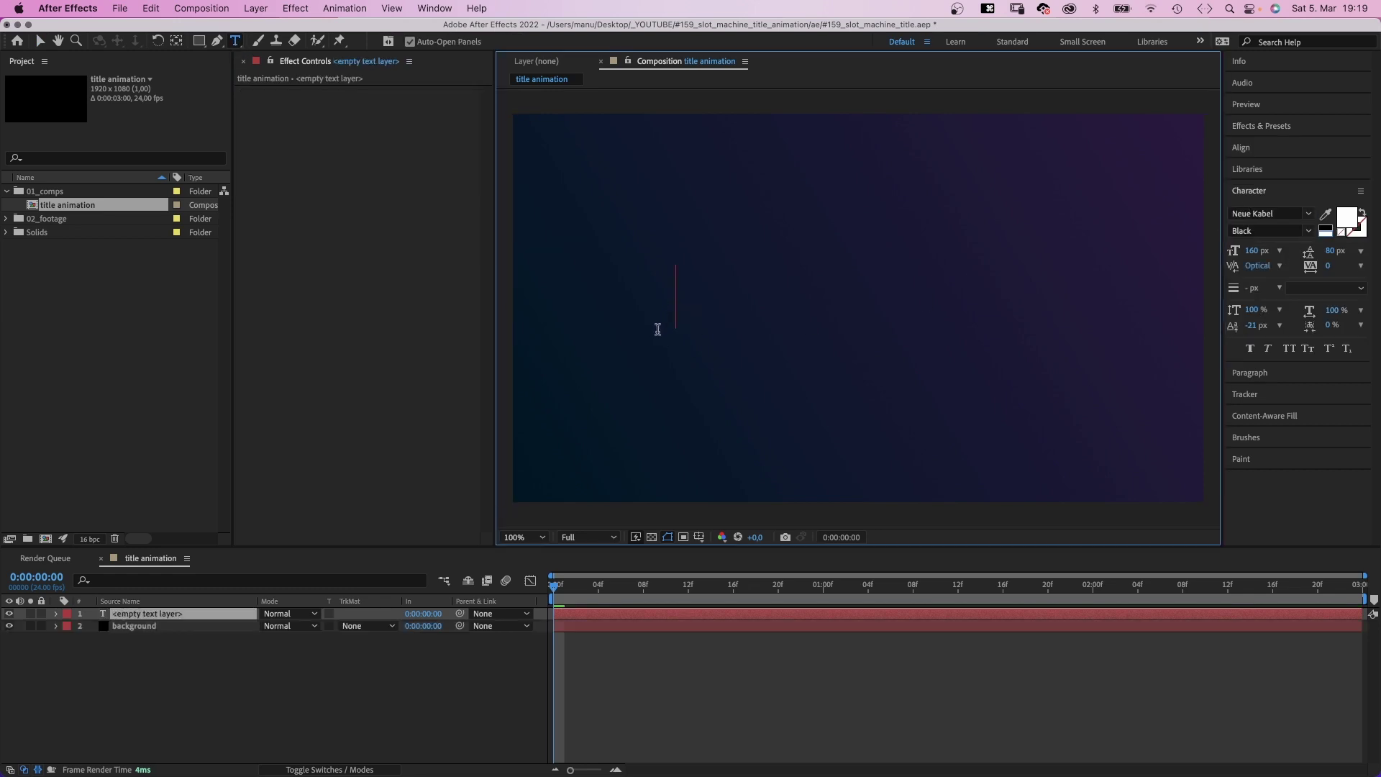
text(SLOT MACHINE)
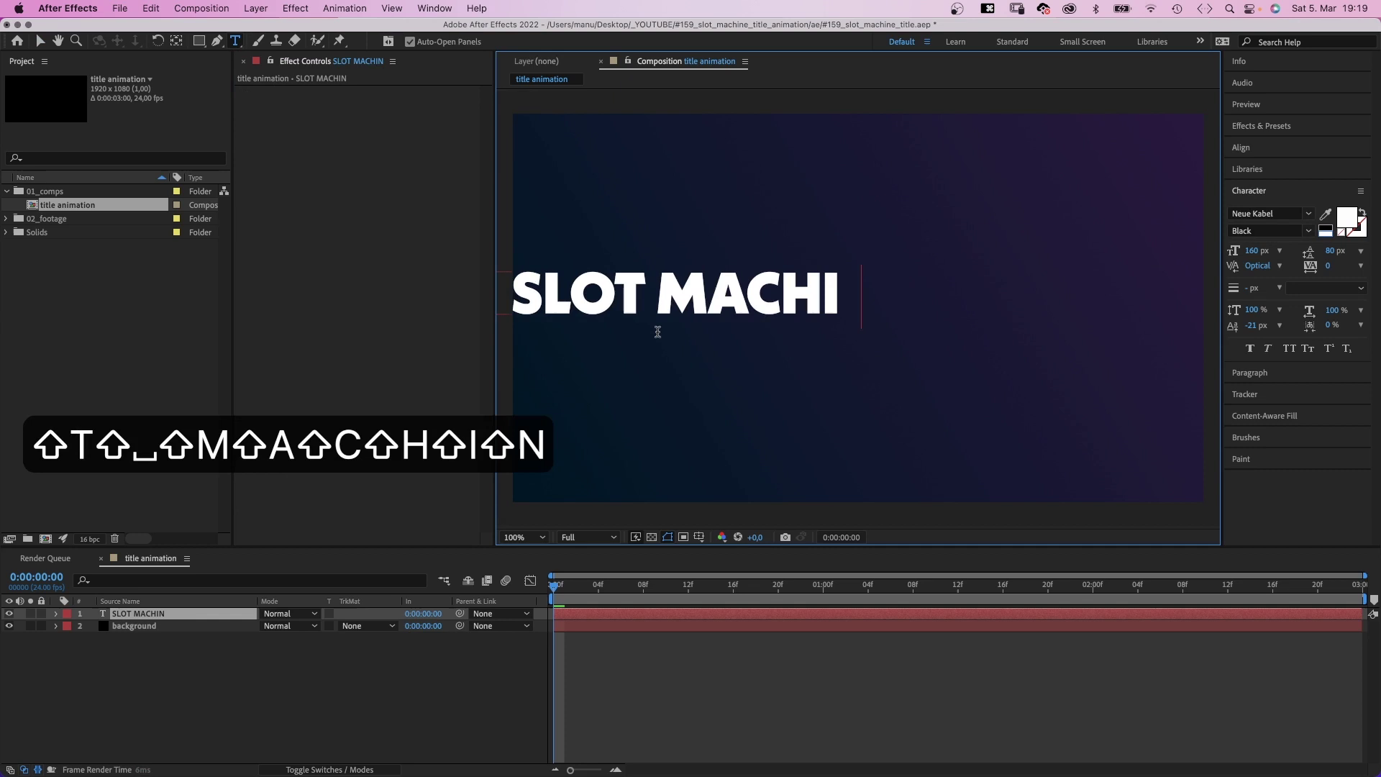
click(40, 41)
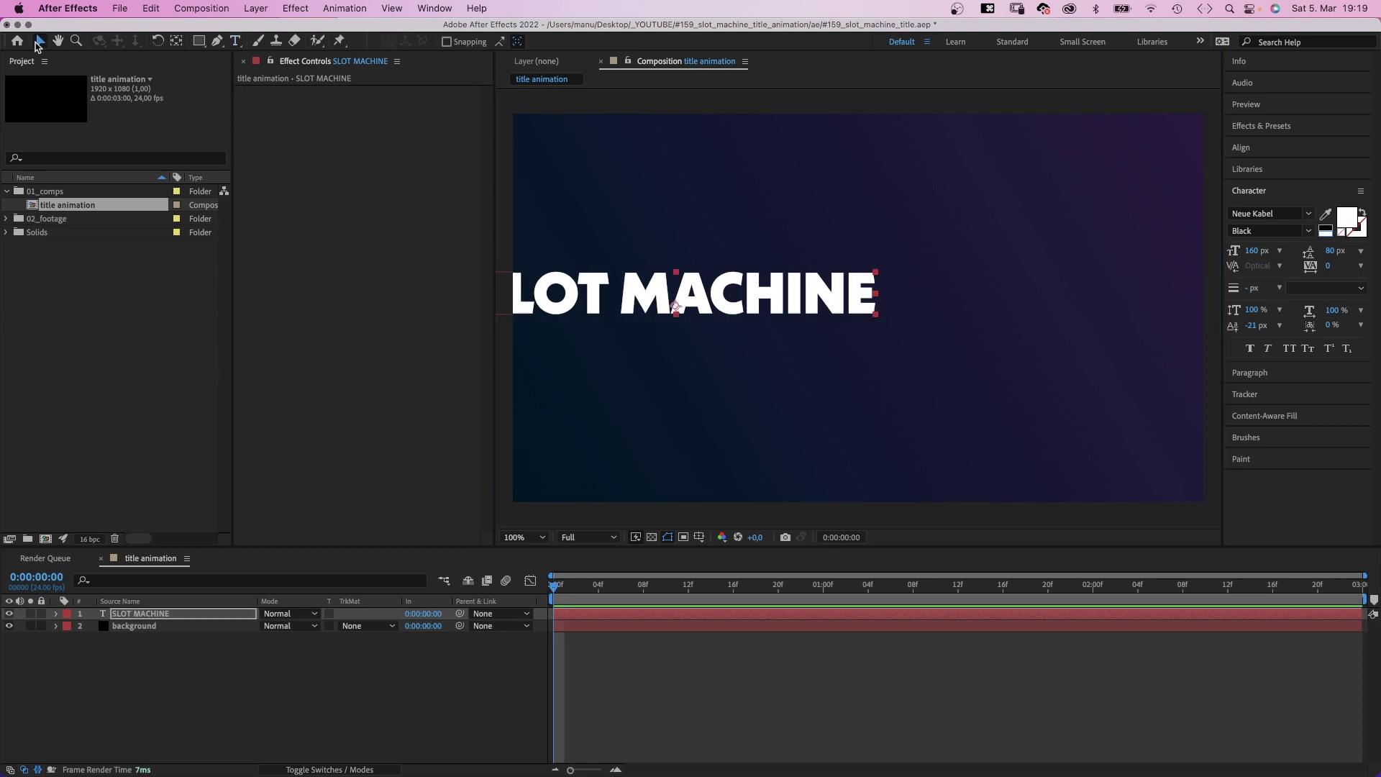
Centre the title horizontally and vertically in the composition.
click(1265, 147)
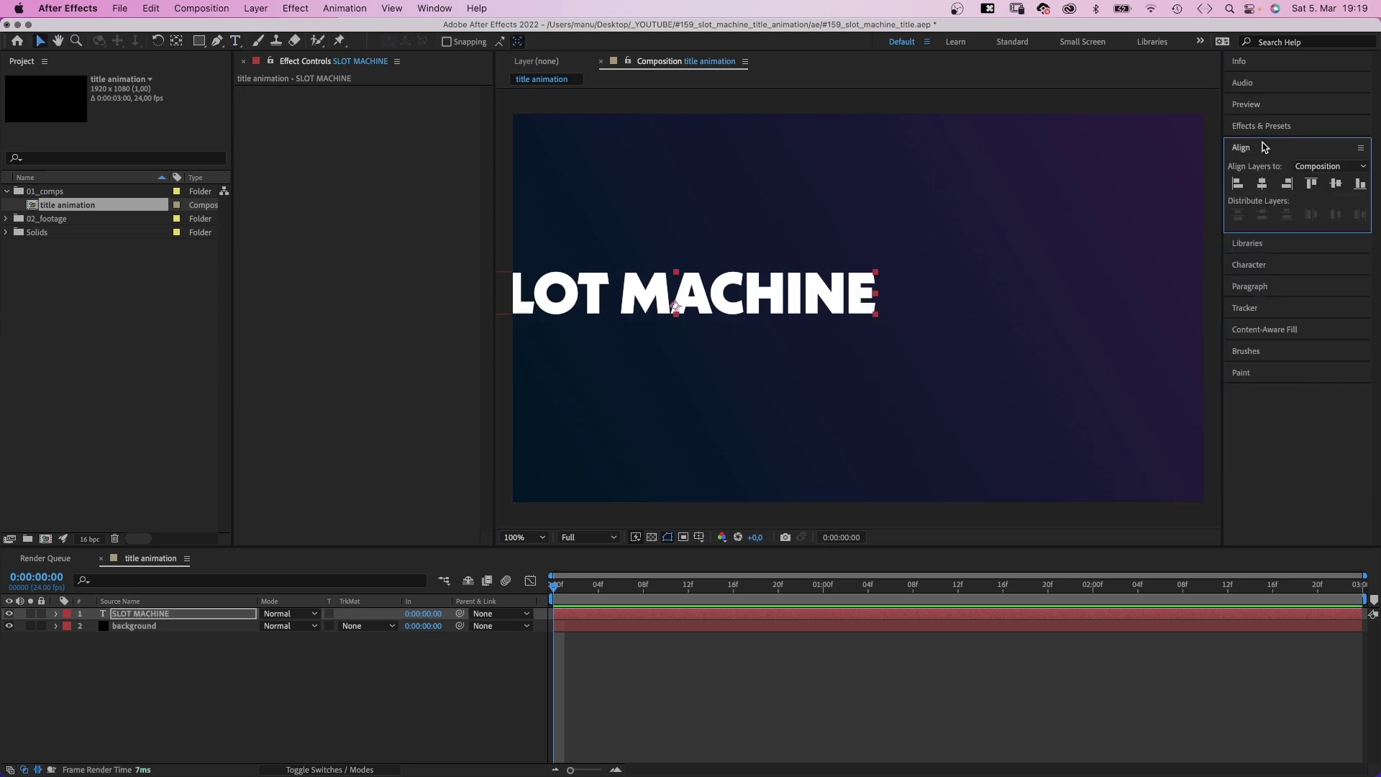
click(1263, 184)
click(1336, 184)
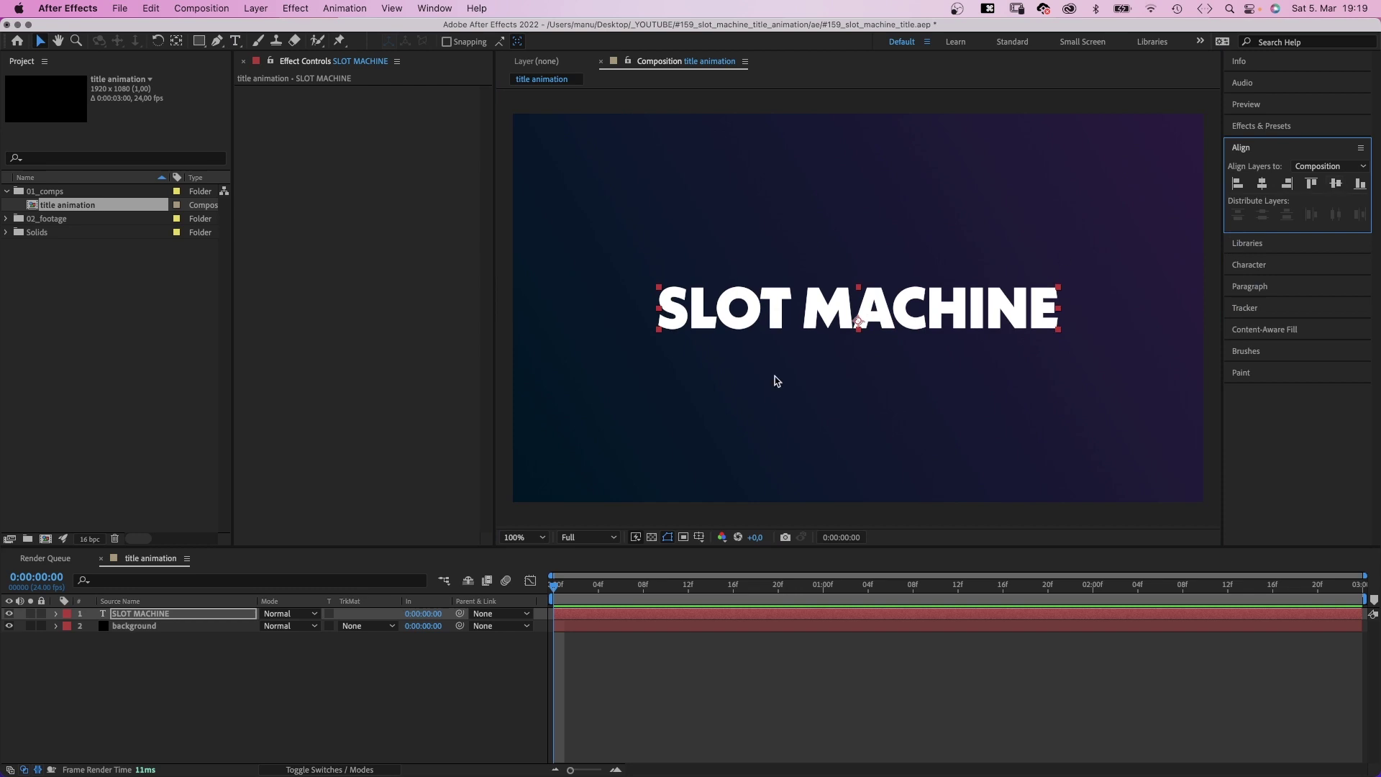
click(248, 679)
click(199, 41)
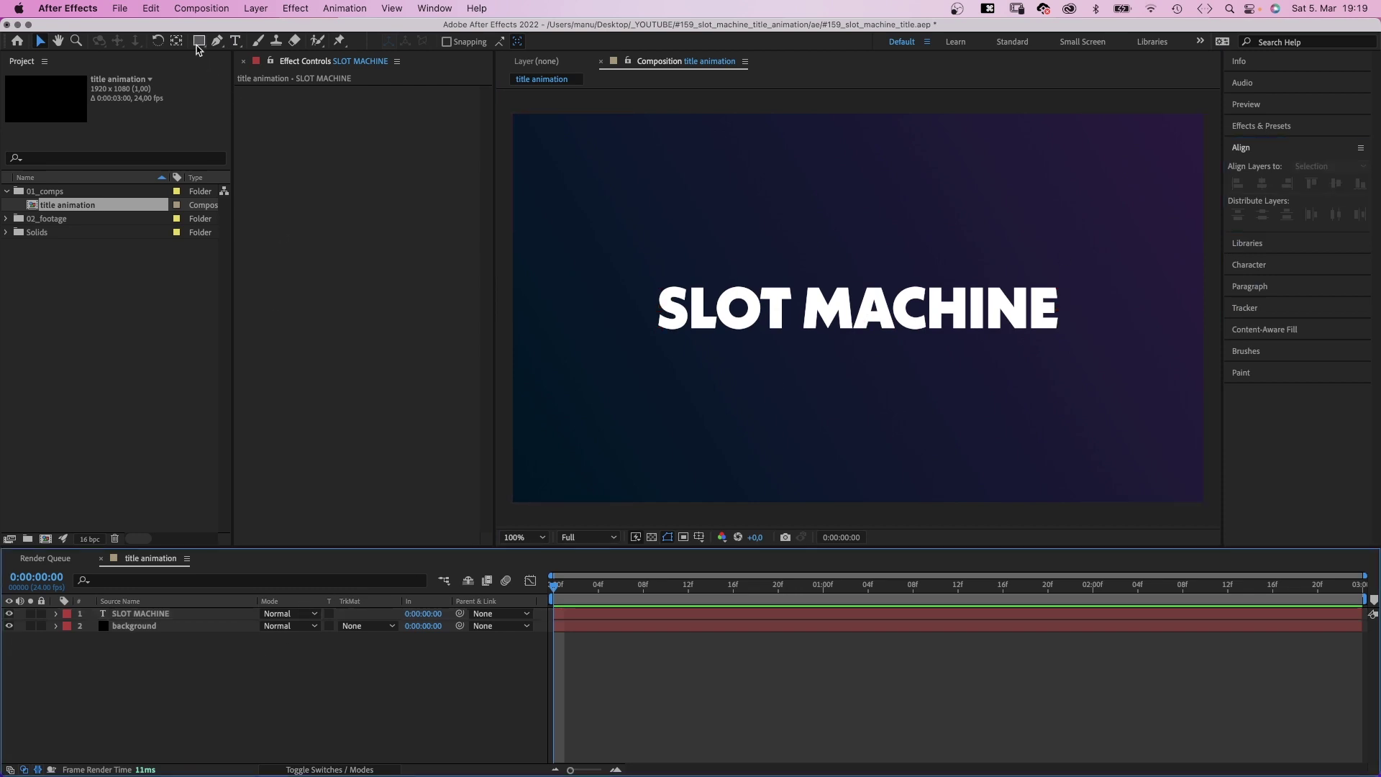
Draw a wide rectangle across the centre with no stroke and a linear gradient fill.
click(331, 137)
drag(641, 277, 1105, 345)
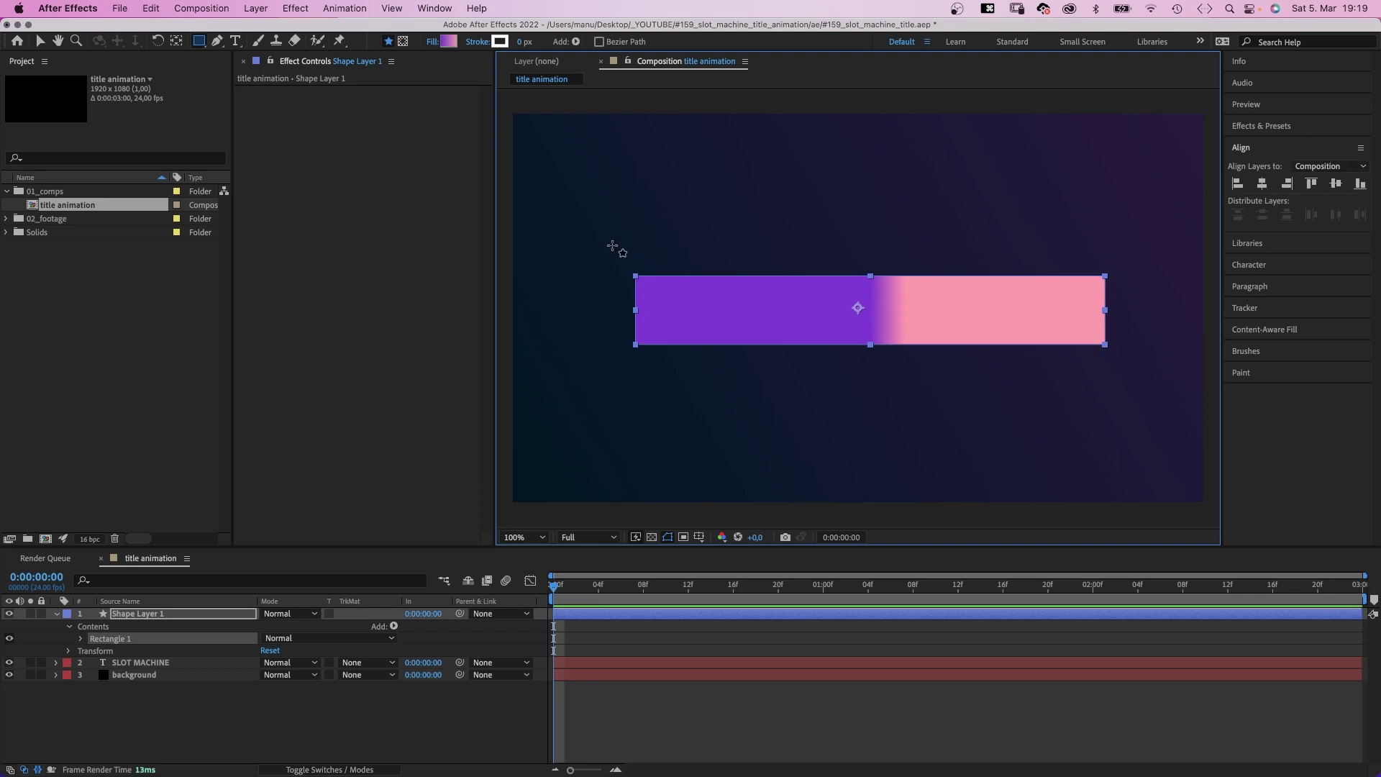
click(477, 42)
click(533, 149)
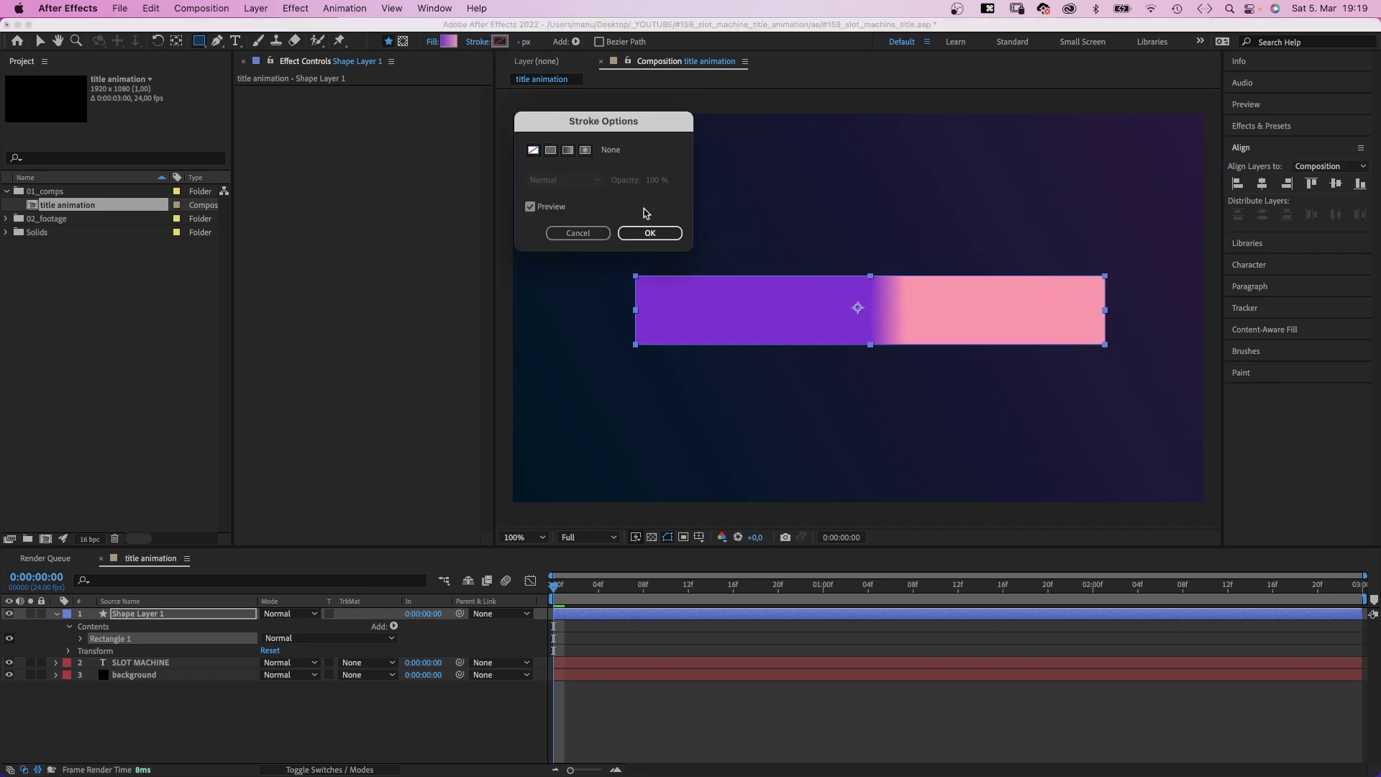
click(649, 233)
click(432, 41)
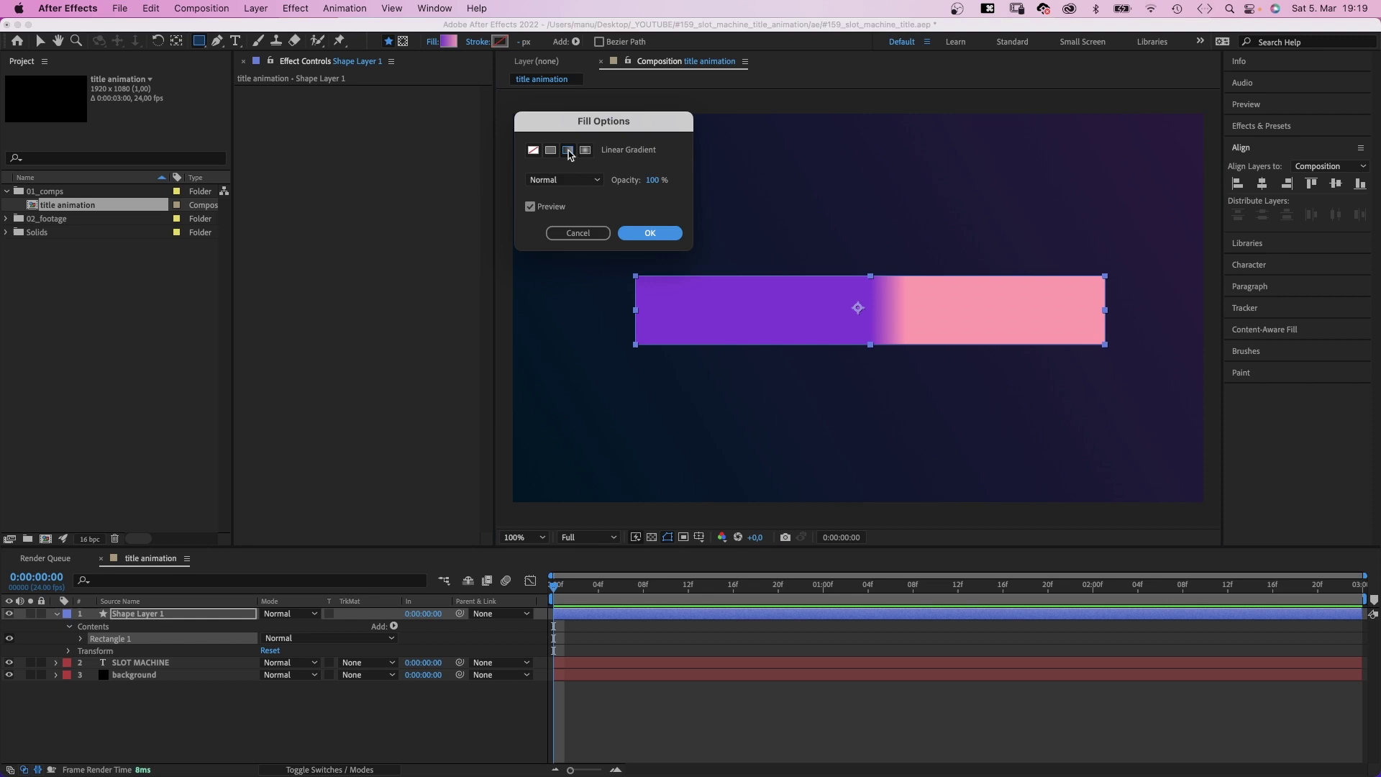
click(652, 231)
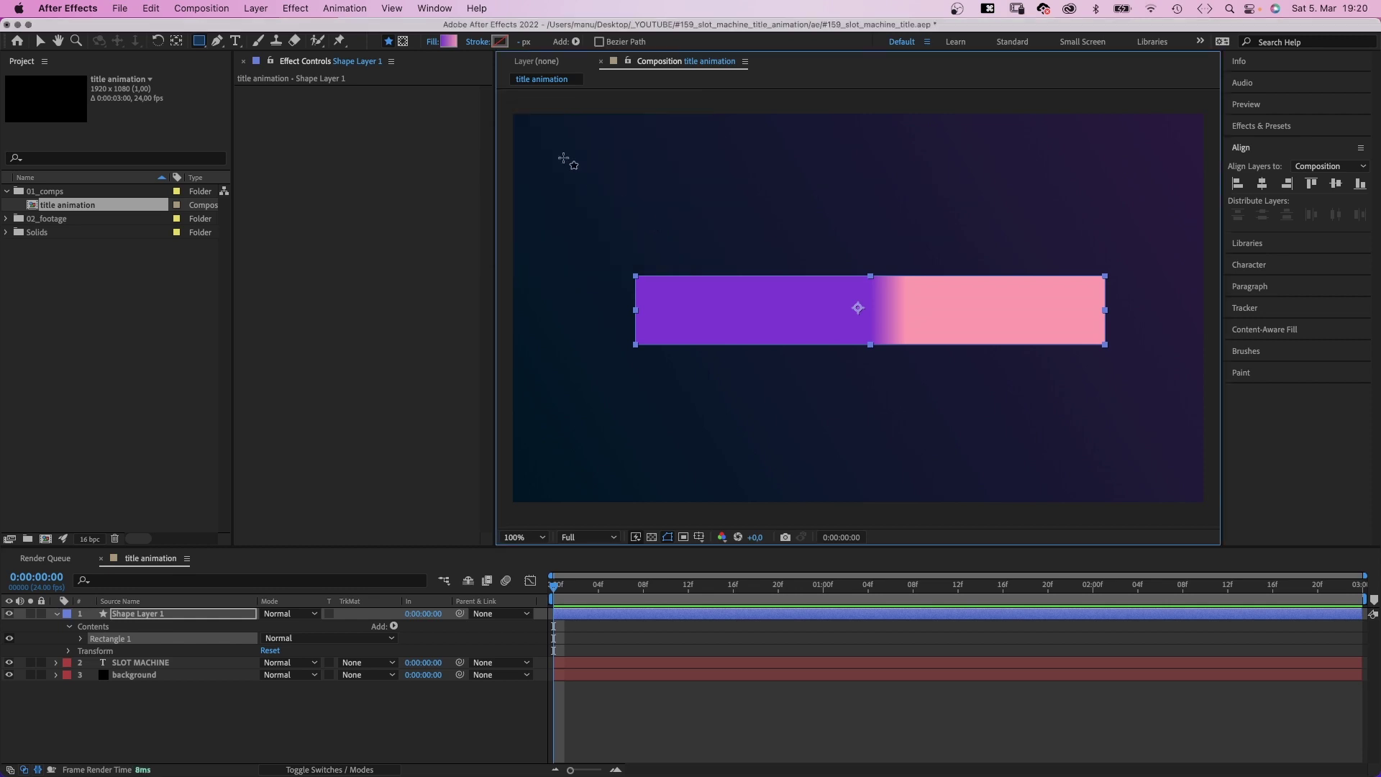
Give the rectangle a purple-to-pink gradient running from its bottom-left out to the right.
click(445, 42)
click(529, 206)
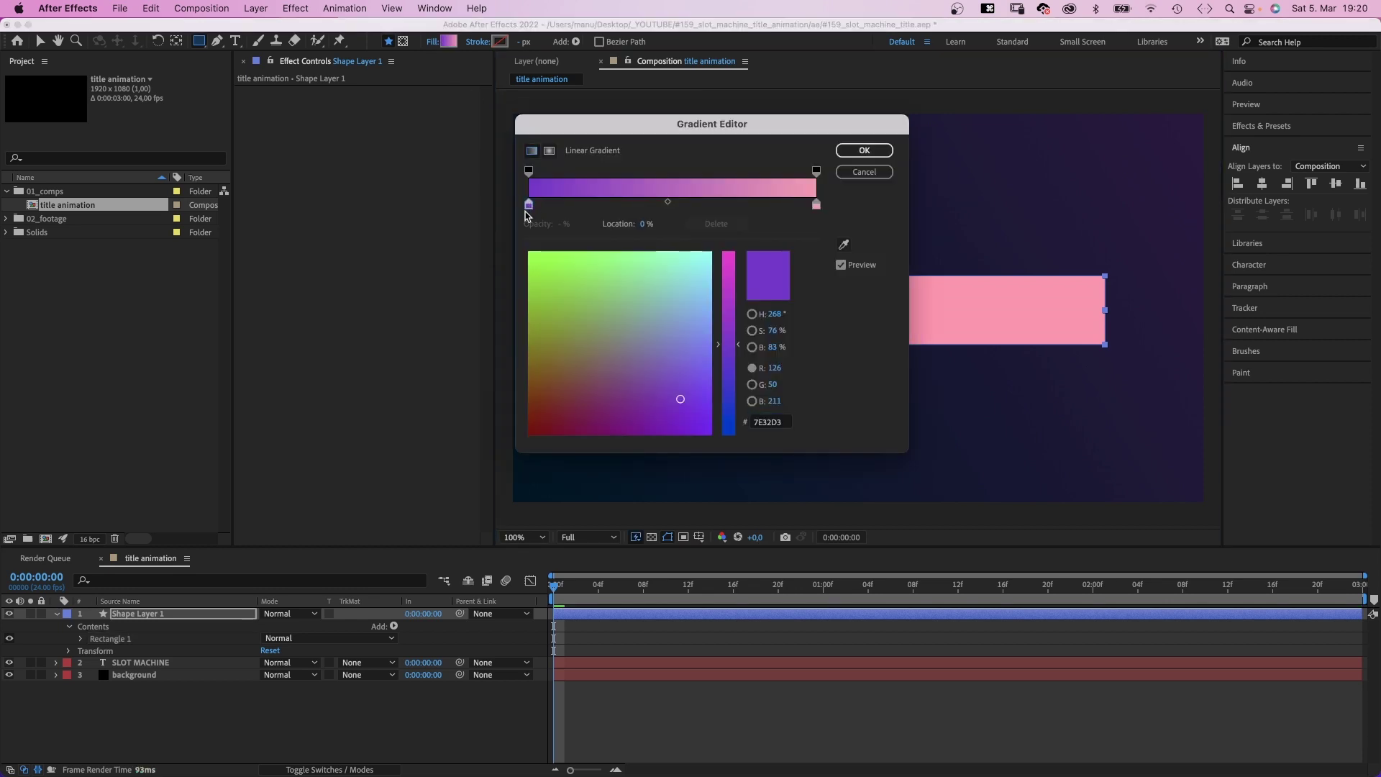
drag(677, 402, 663, 398)
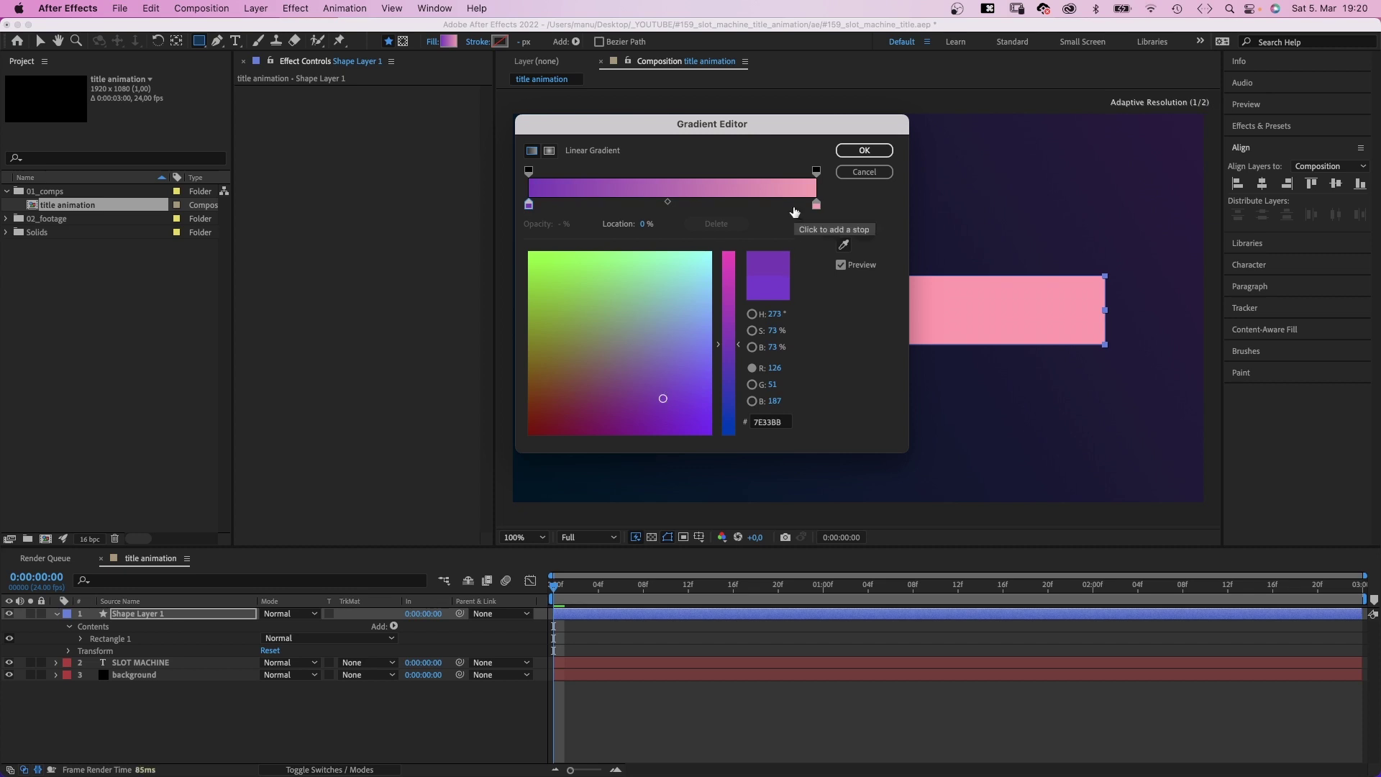
click(817, 206)
drag(657, 321, 639, 329)
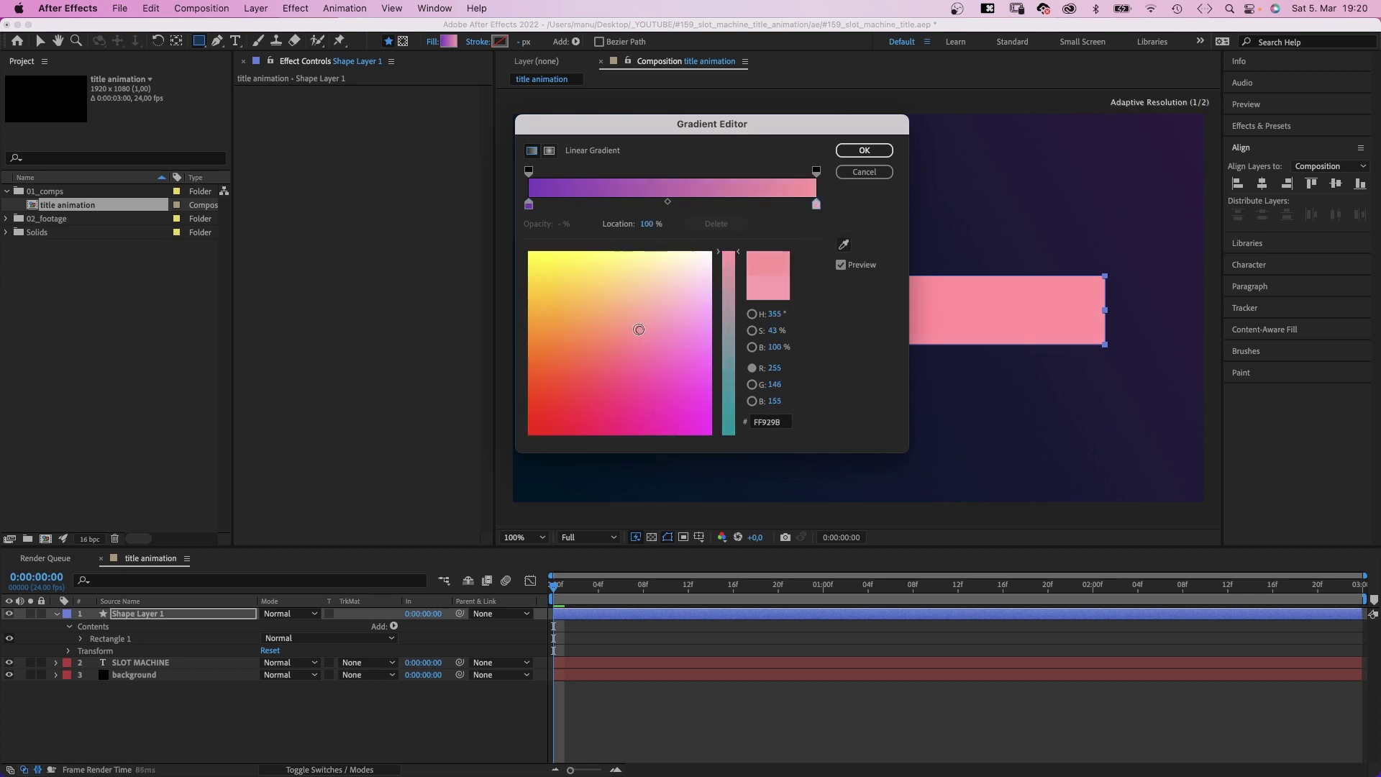
click(864, 150)
key(v)
drag(867, 317, 630, 350)
drag(906, 309, 1206, 249)
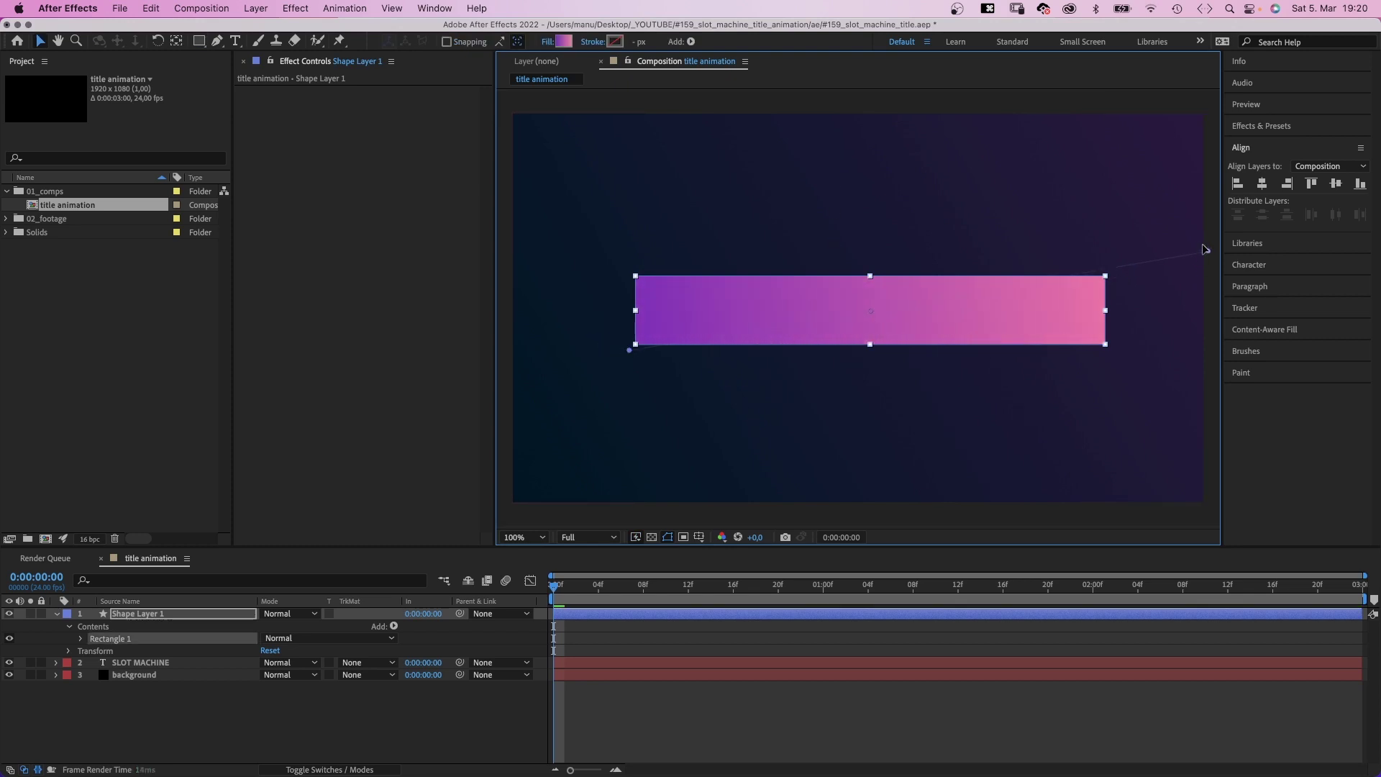
Place the box beneath the SLOT MACHINE layer, resize it snugly, and centre it.
click(139, 614)
drag(139, 616, 139, 664)
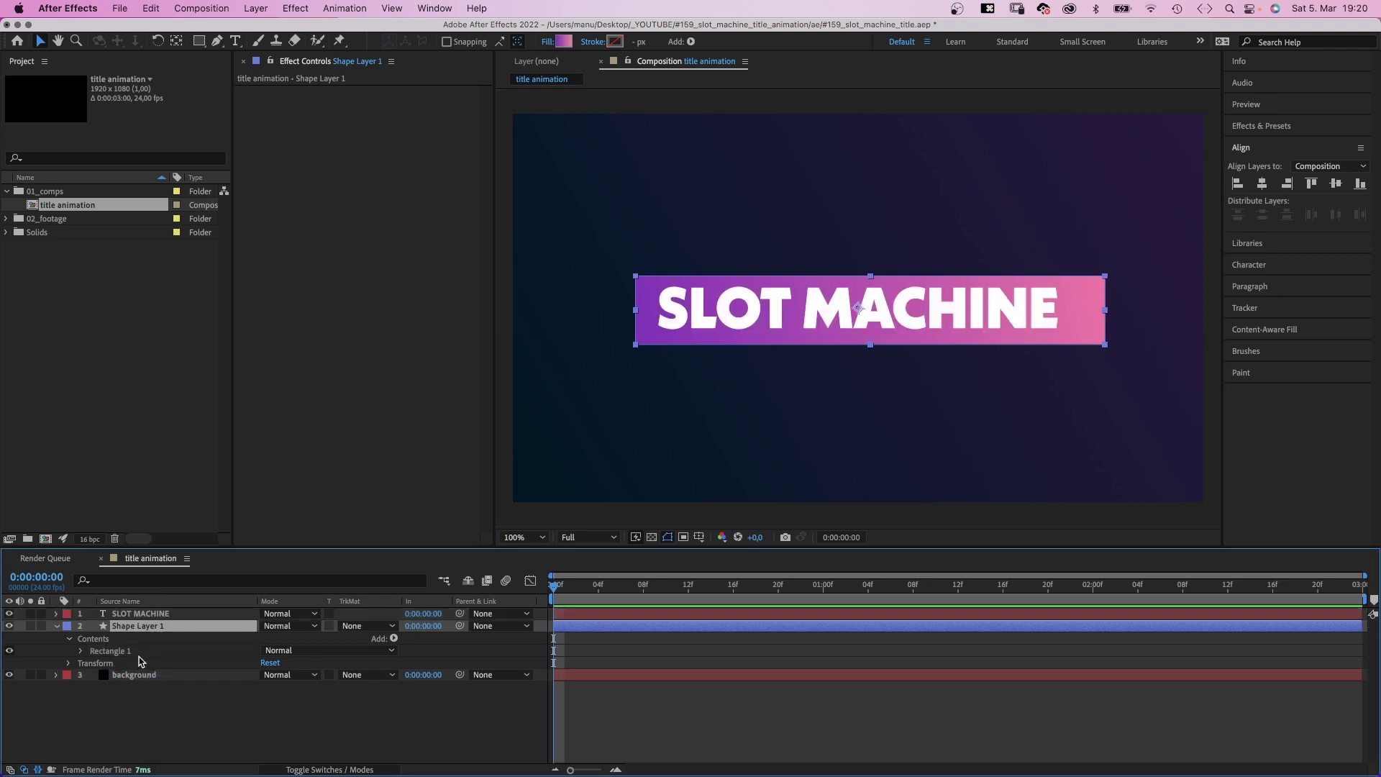
drag(1085, 314, 1076, 312)
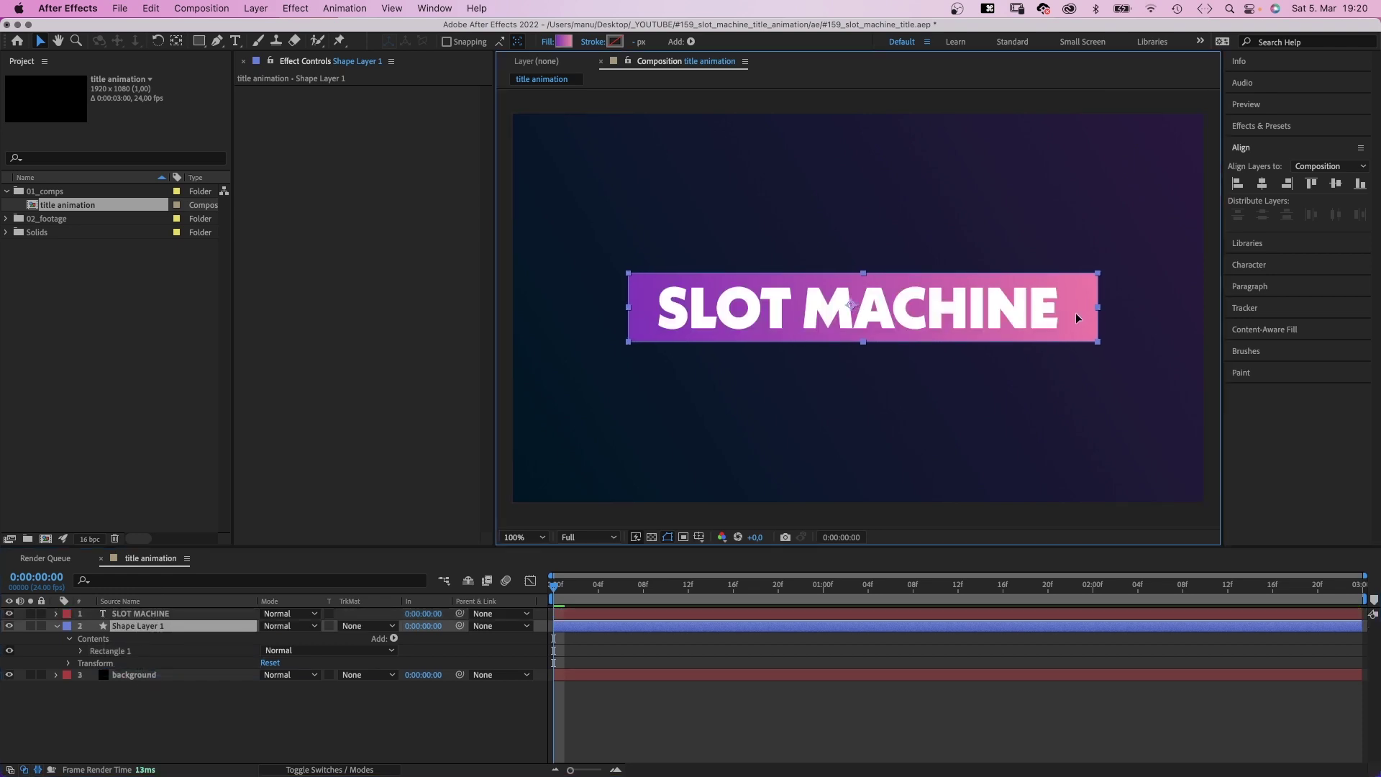
drag(868, 282, 868, 280)
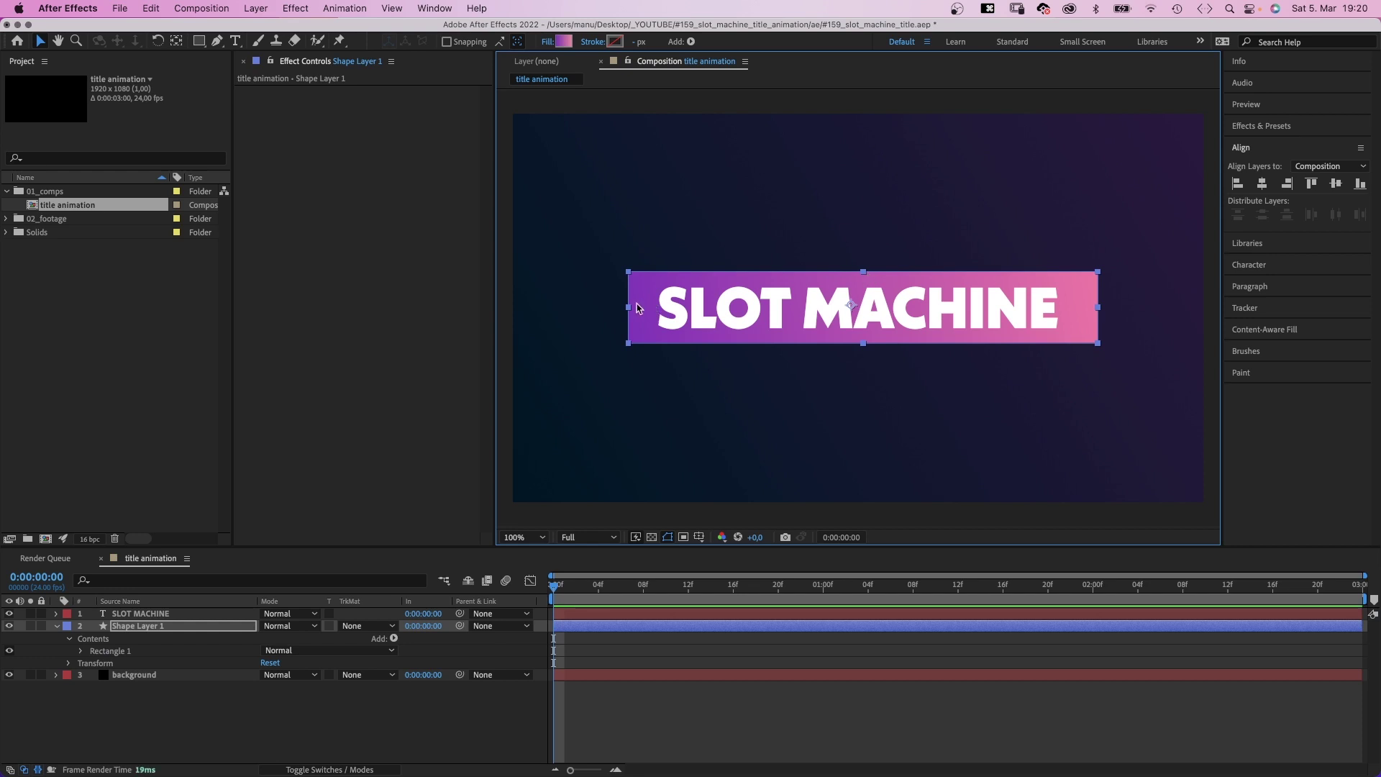
drag(631, 308, 636, 310)
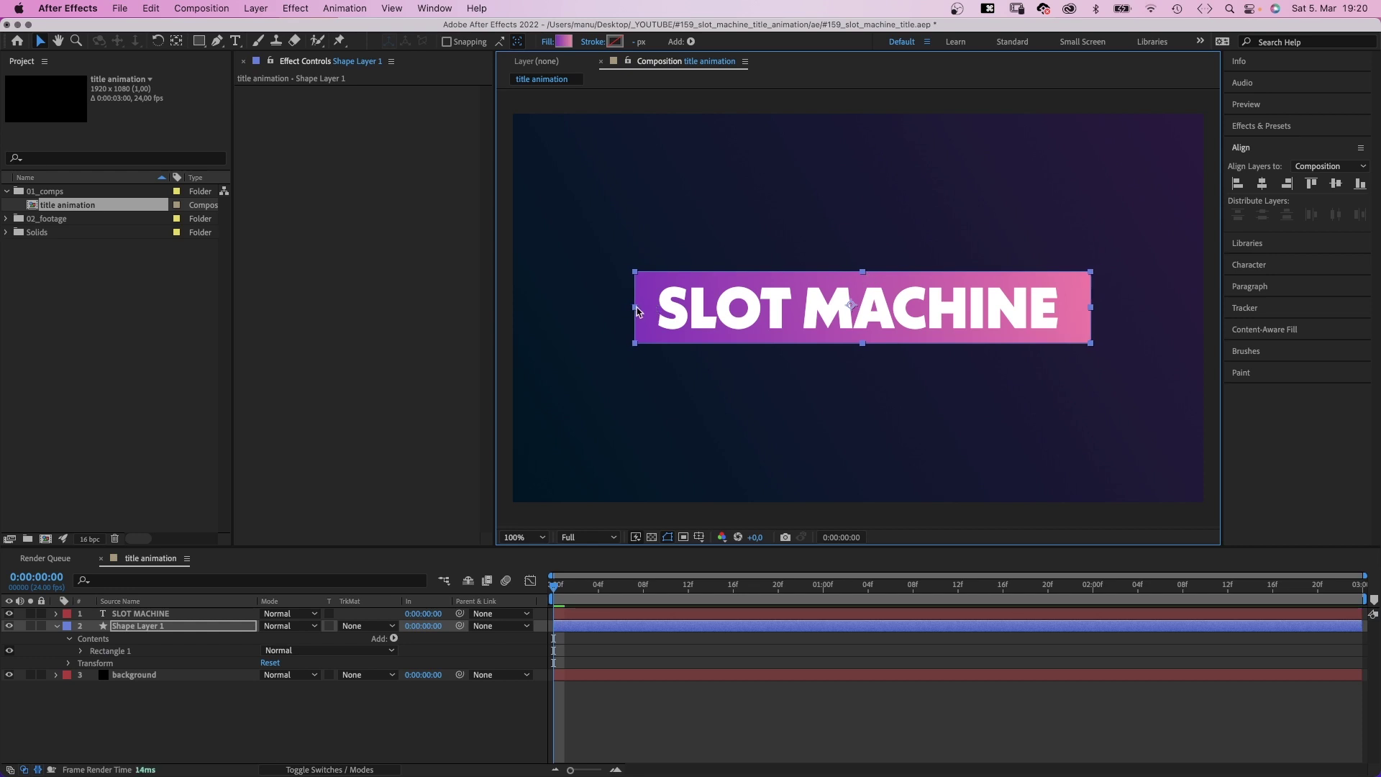
click(1262, 183)
click(1335, 185)
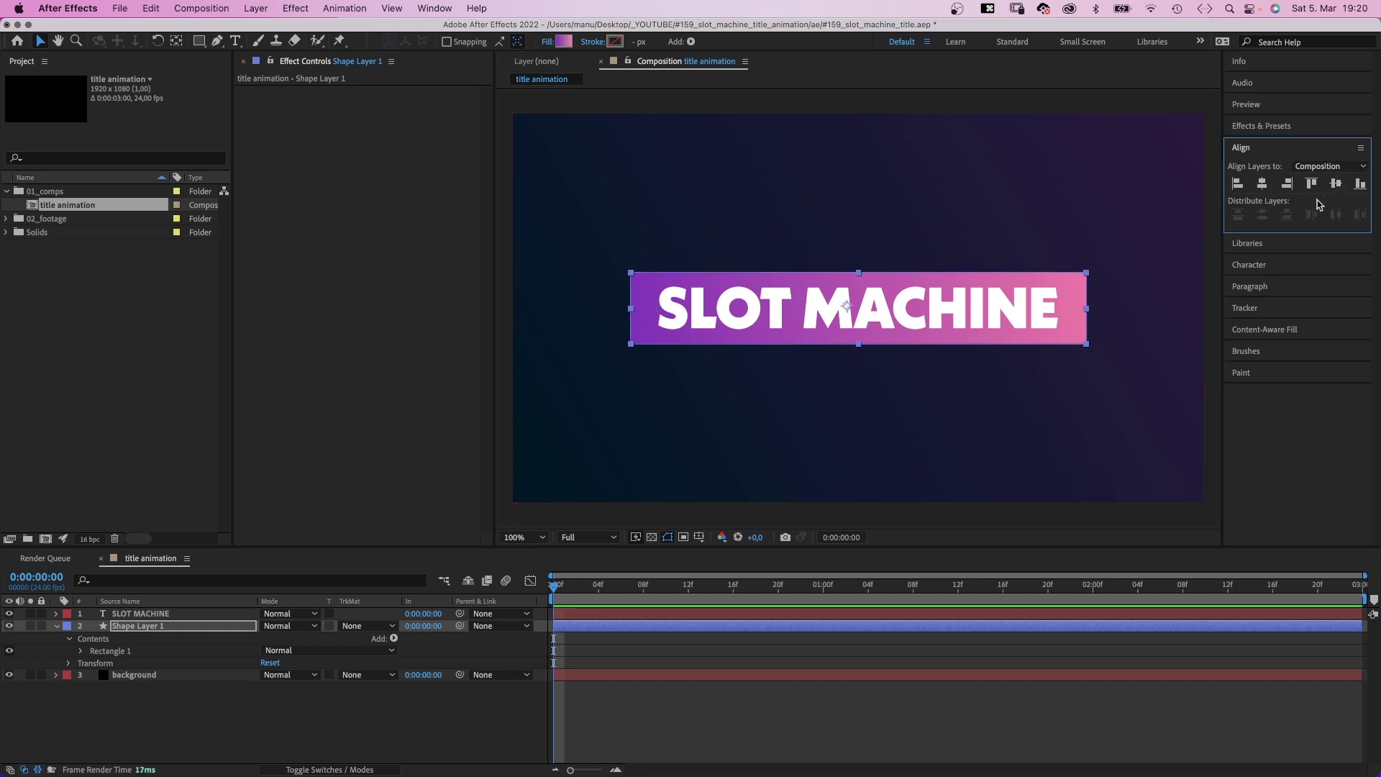
Create a new composition named 'letter' with a width of 960.
click(208, 9)
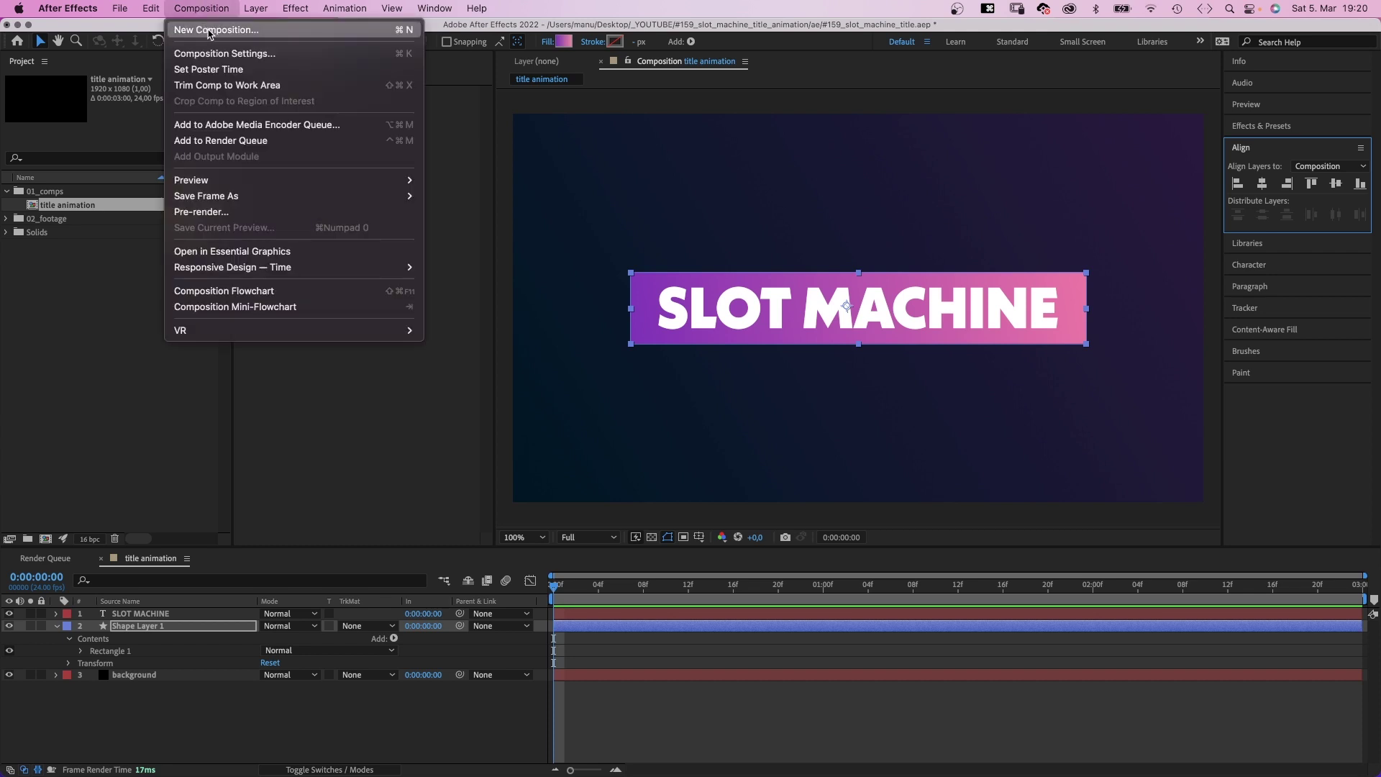
click(209, 31)
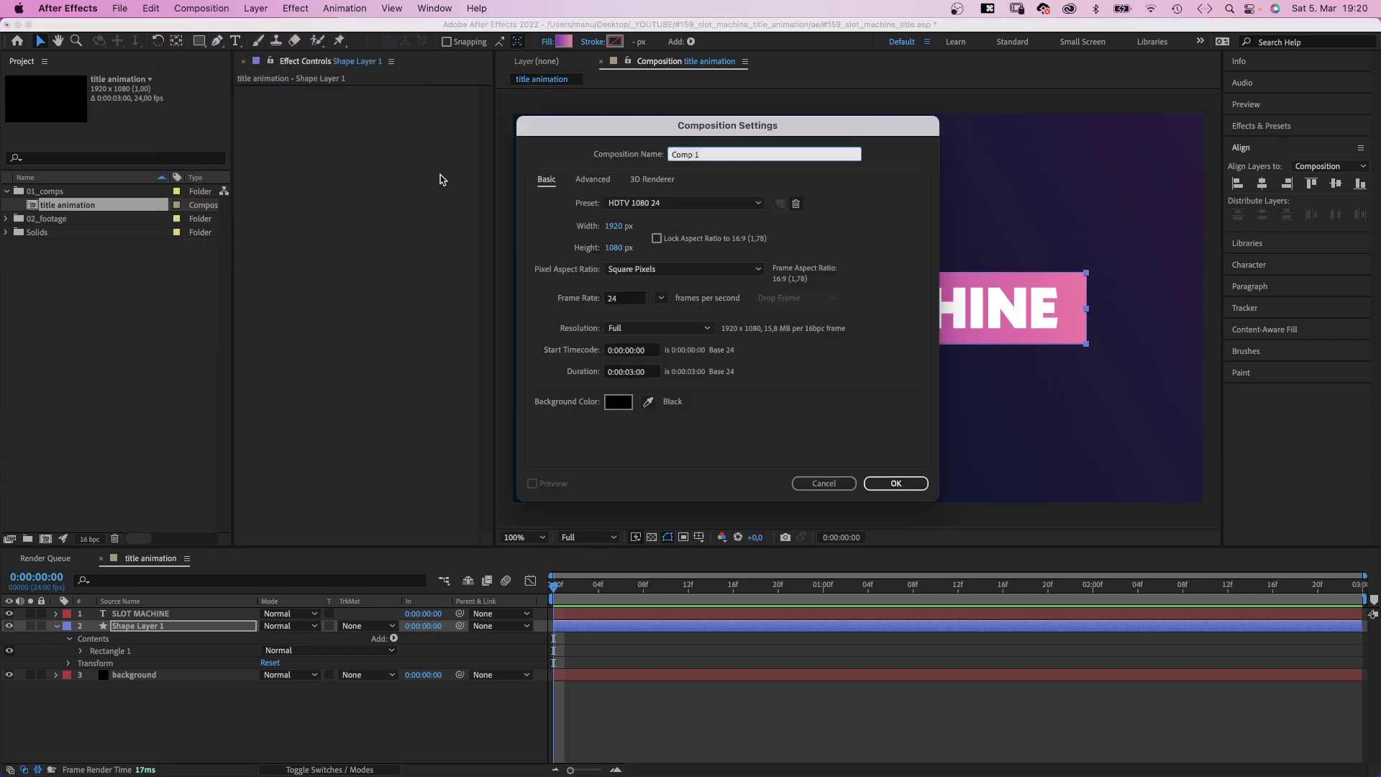
text(letter)
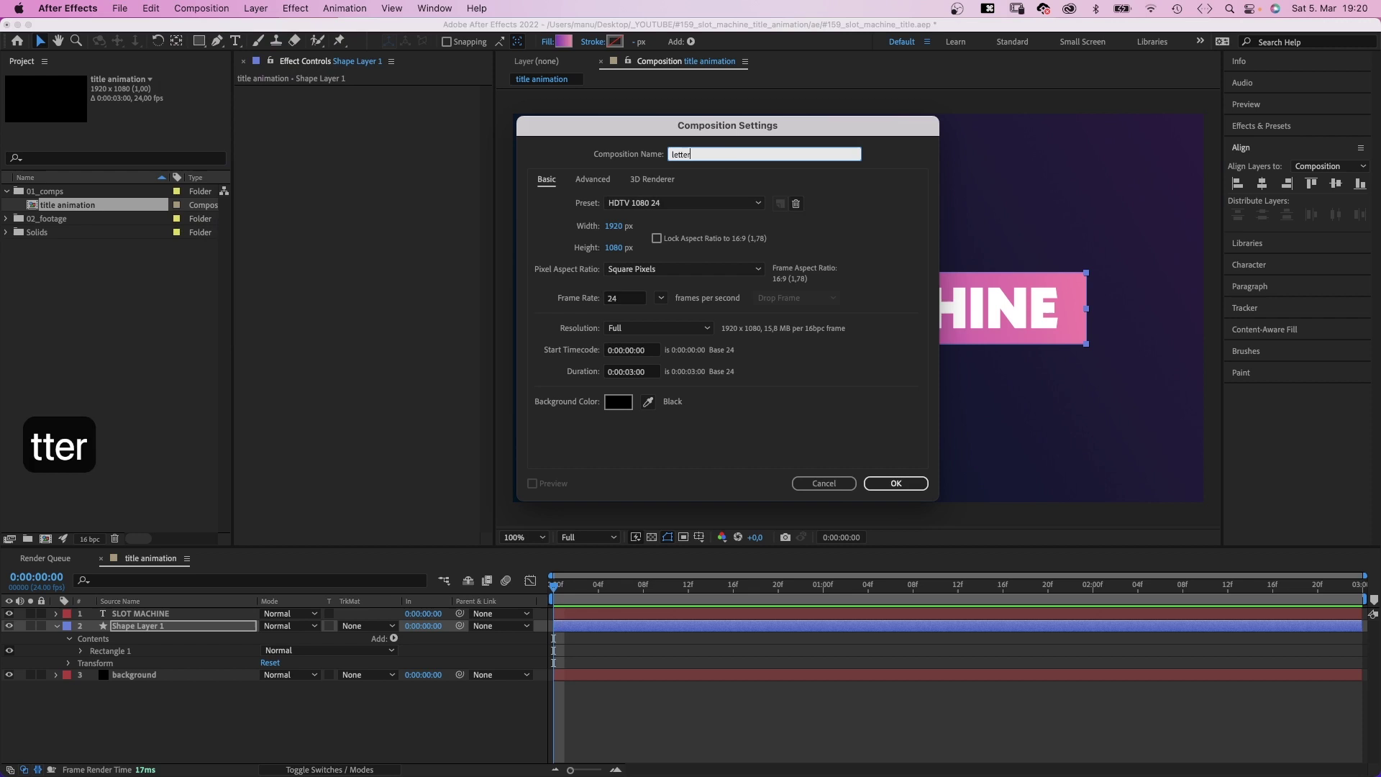
click(612, 227)
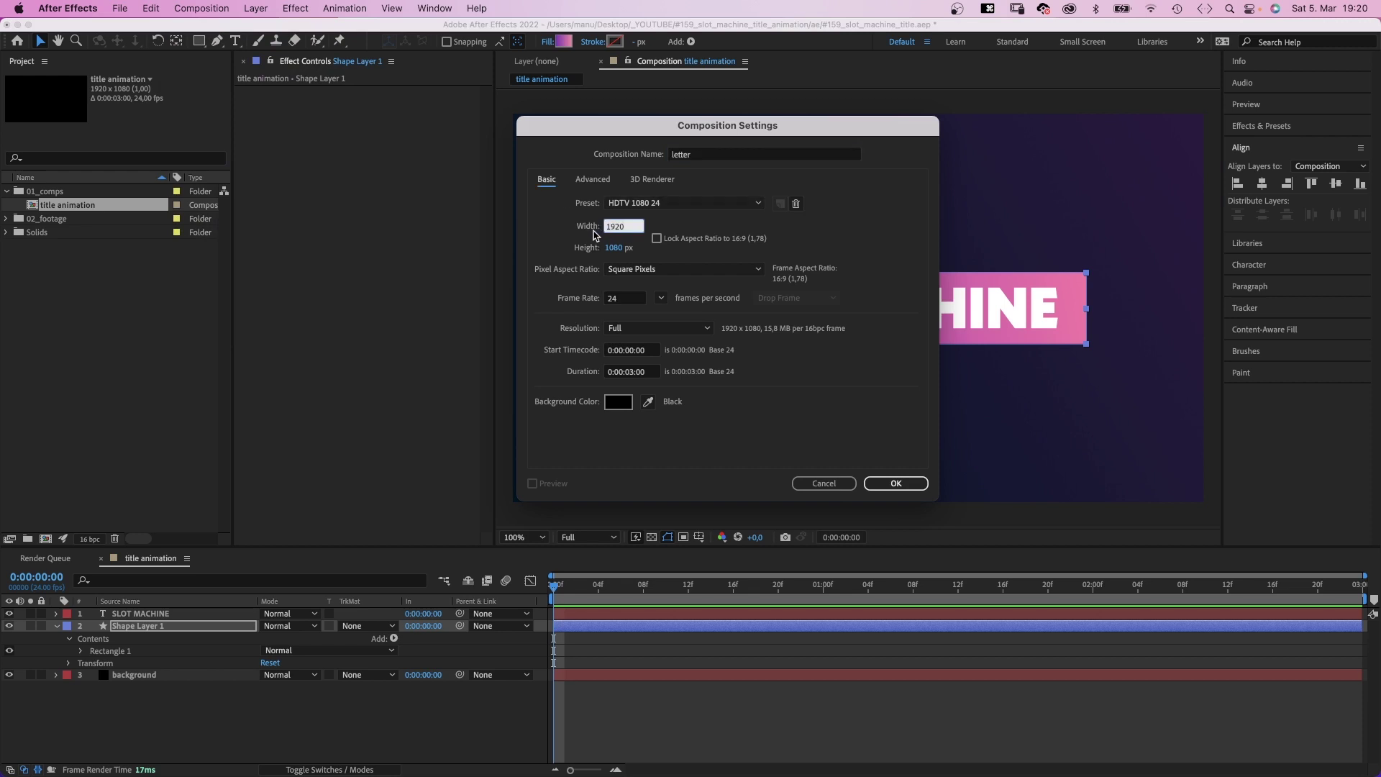
text(960)
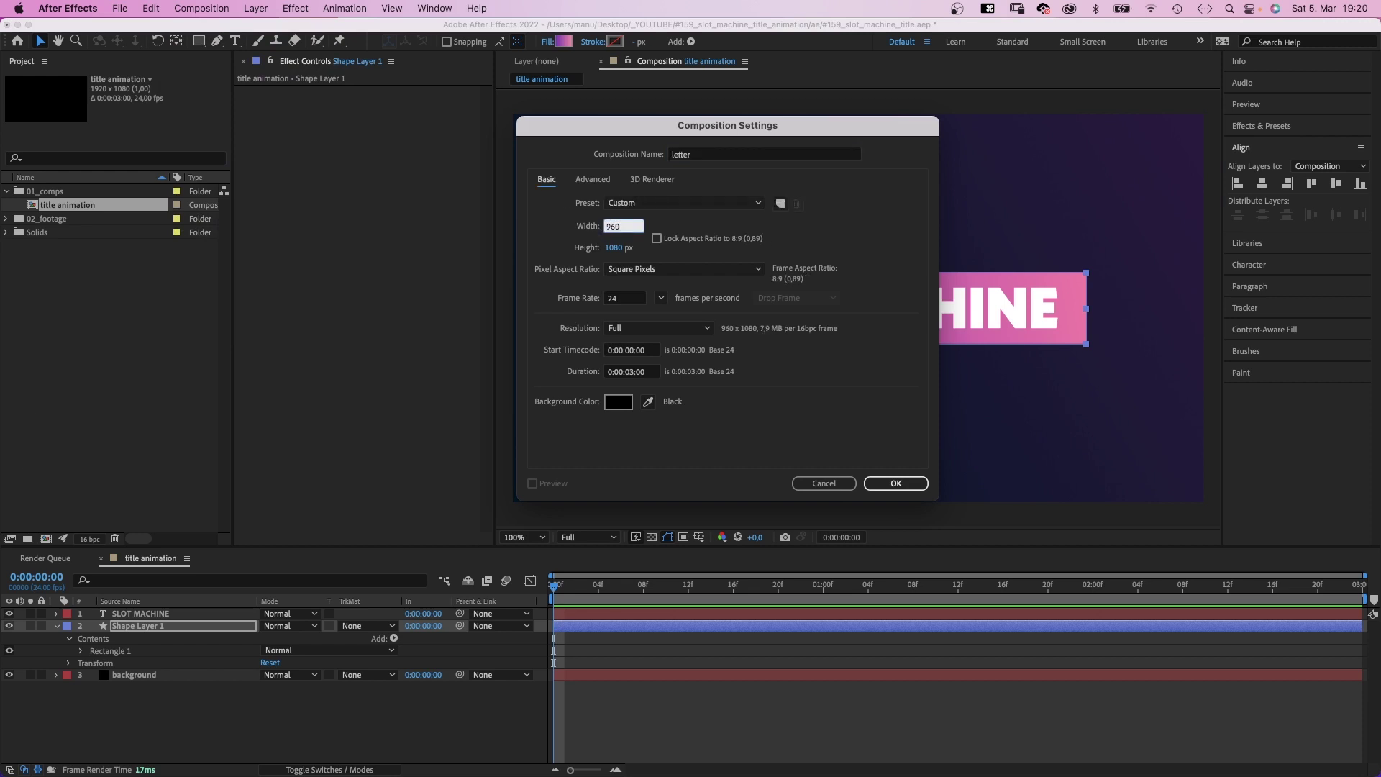
key(Return)
key(Return)
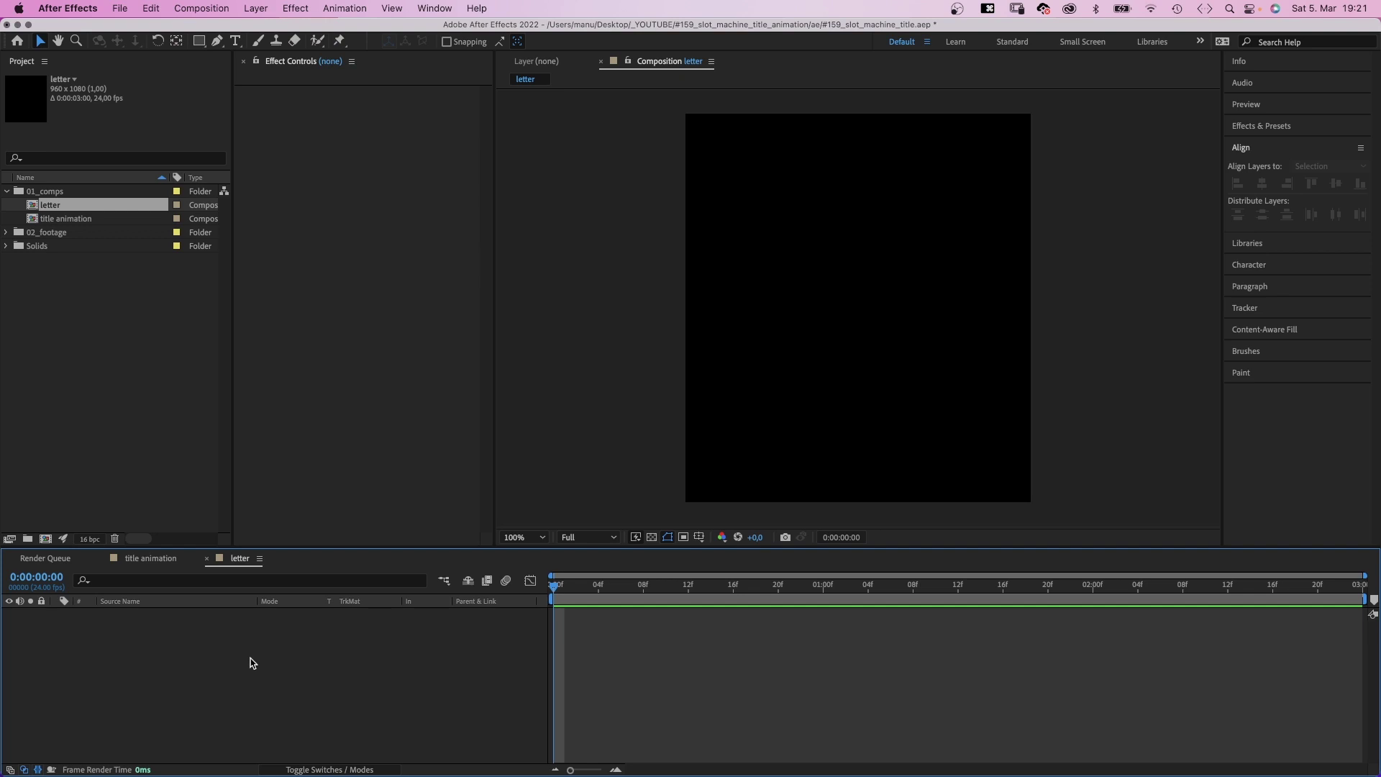
Add a 'background' solid with a Gradient Ramp running lower-left to top-right.
key(super+y)
text(back)
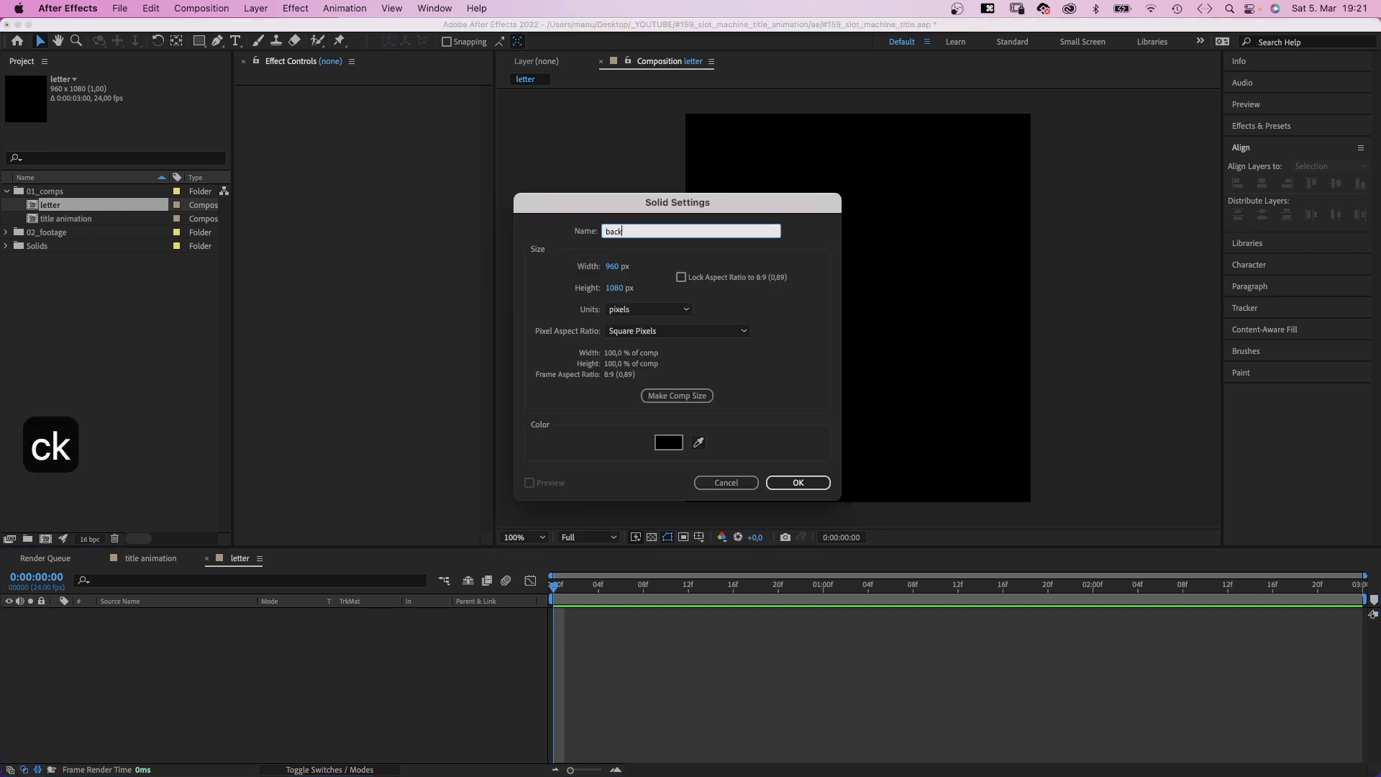
text(ground)
key(Return)
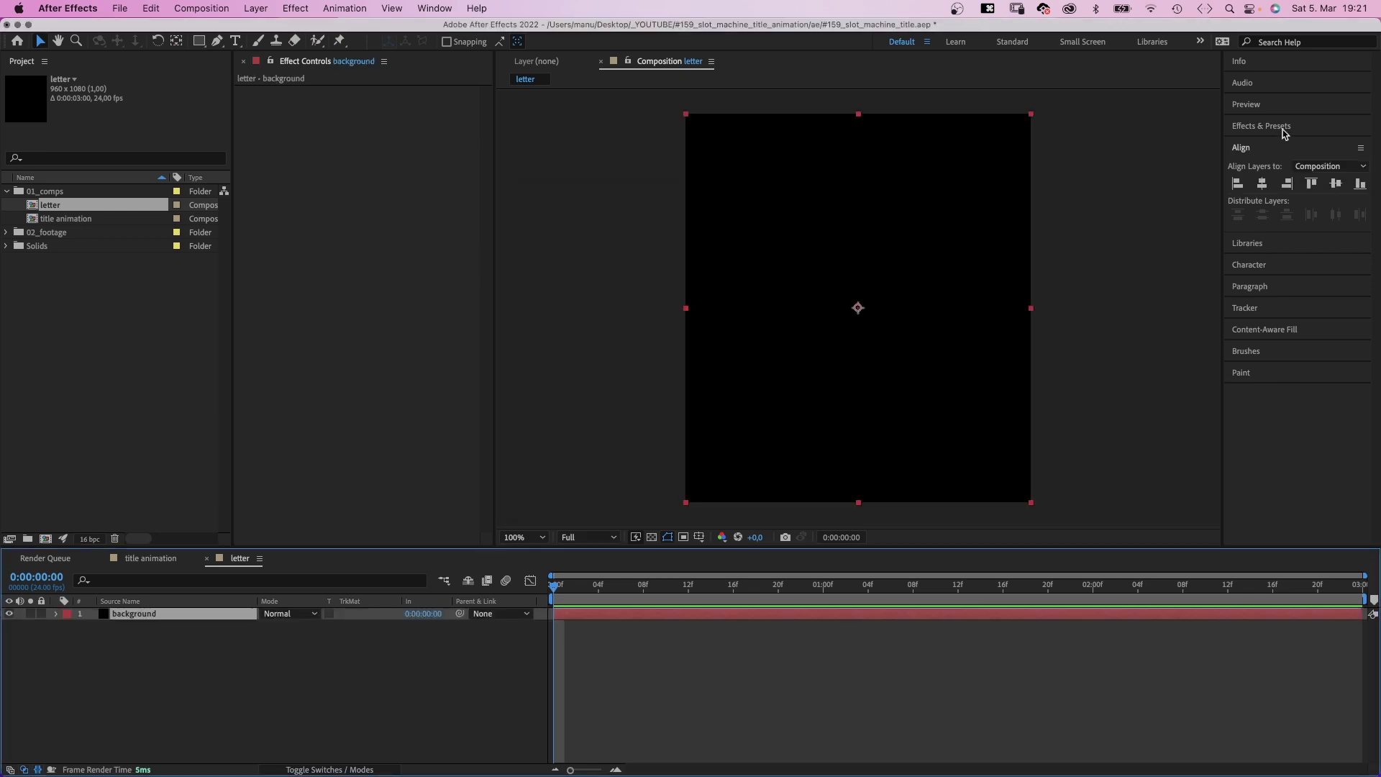
click(1284, 134)
drag(1252, 223, 316, 165)
click(382, 103)
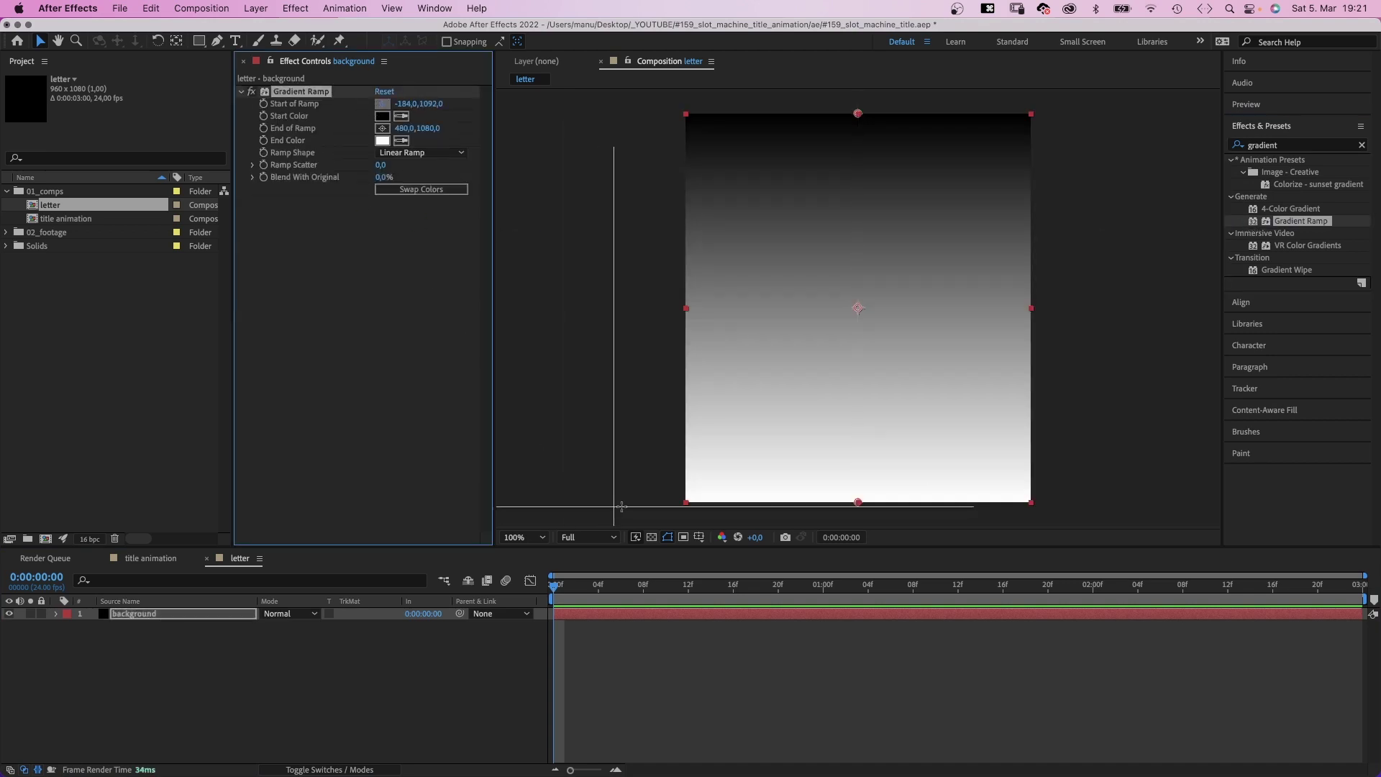
click(679, 510)
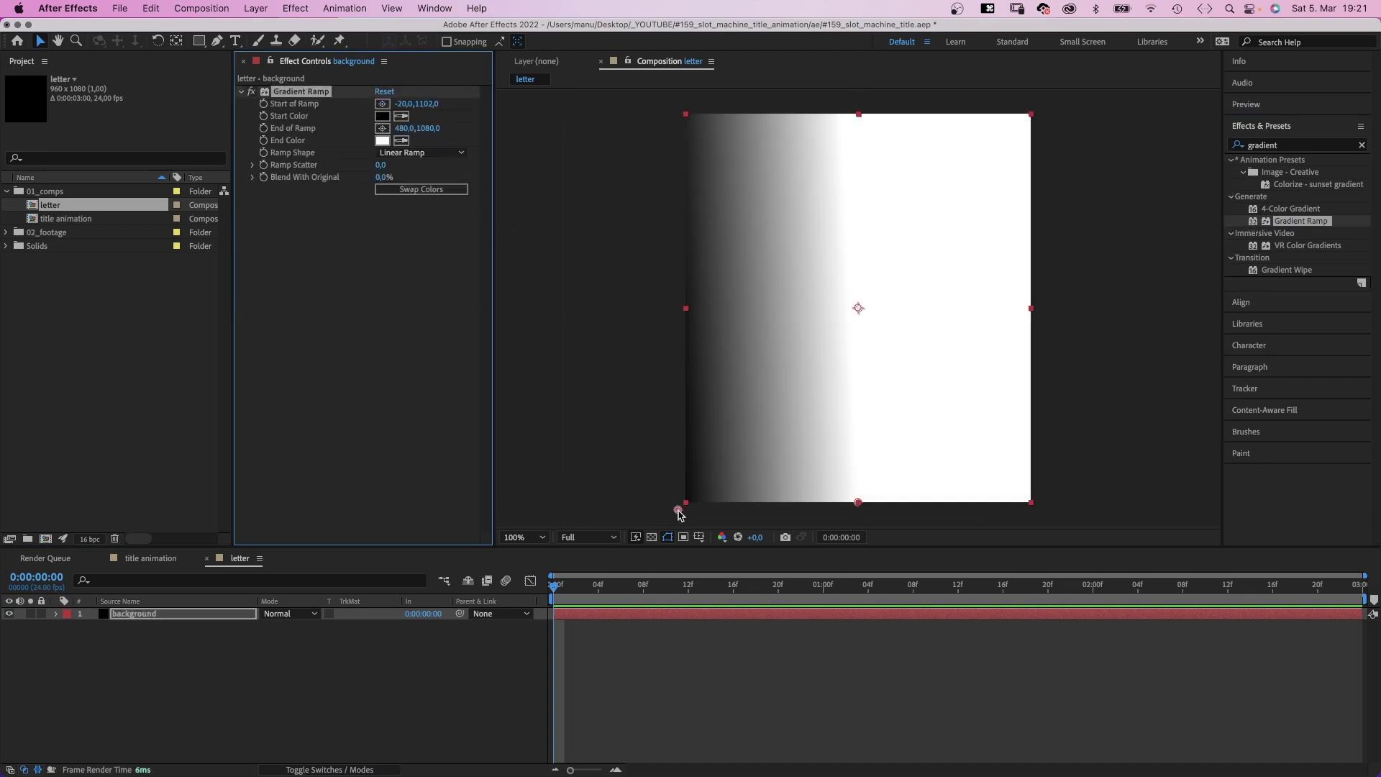
click(382, 128)
click(1044, 105)
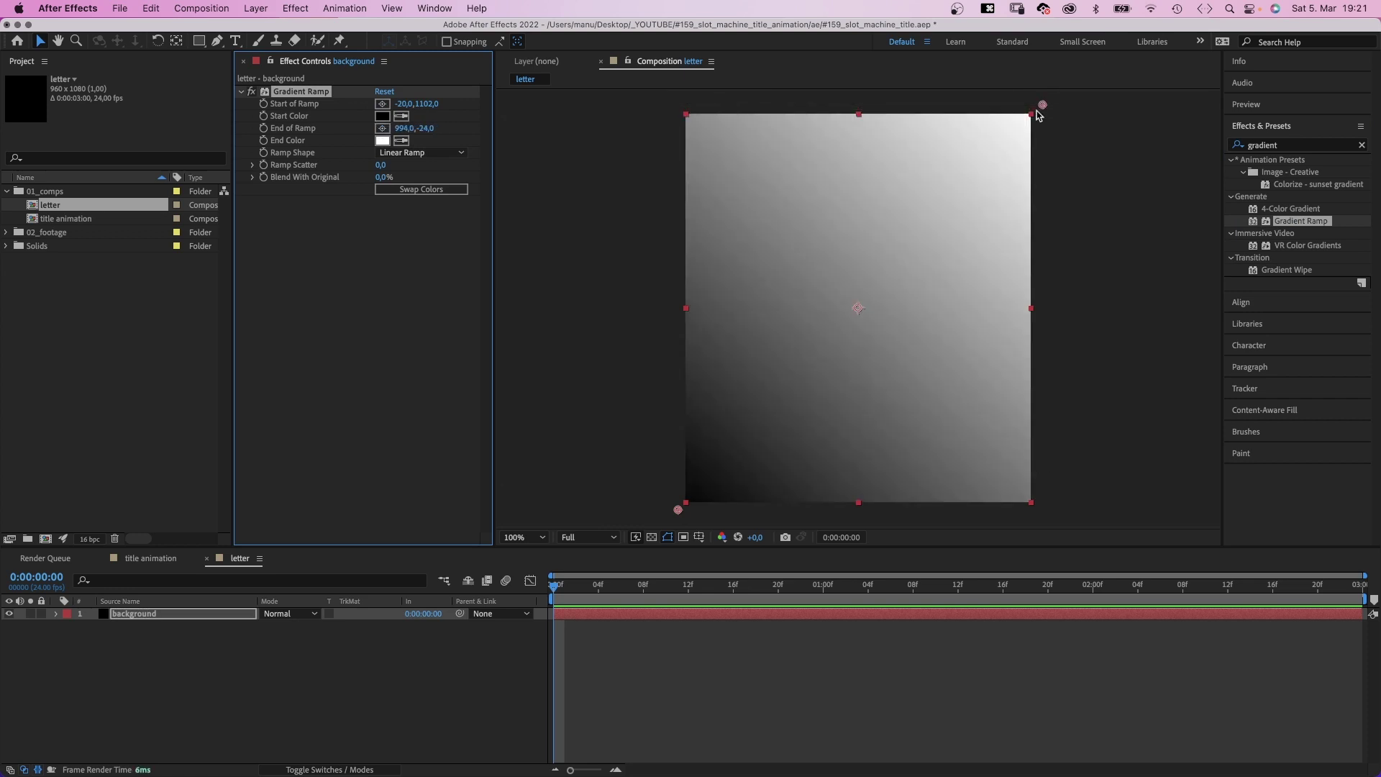
Set the gradient start colour to magenta C81867.
click(382, 116)
click(729, 268)
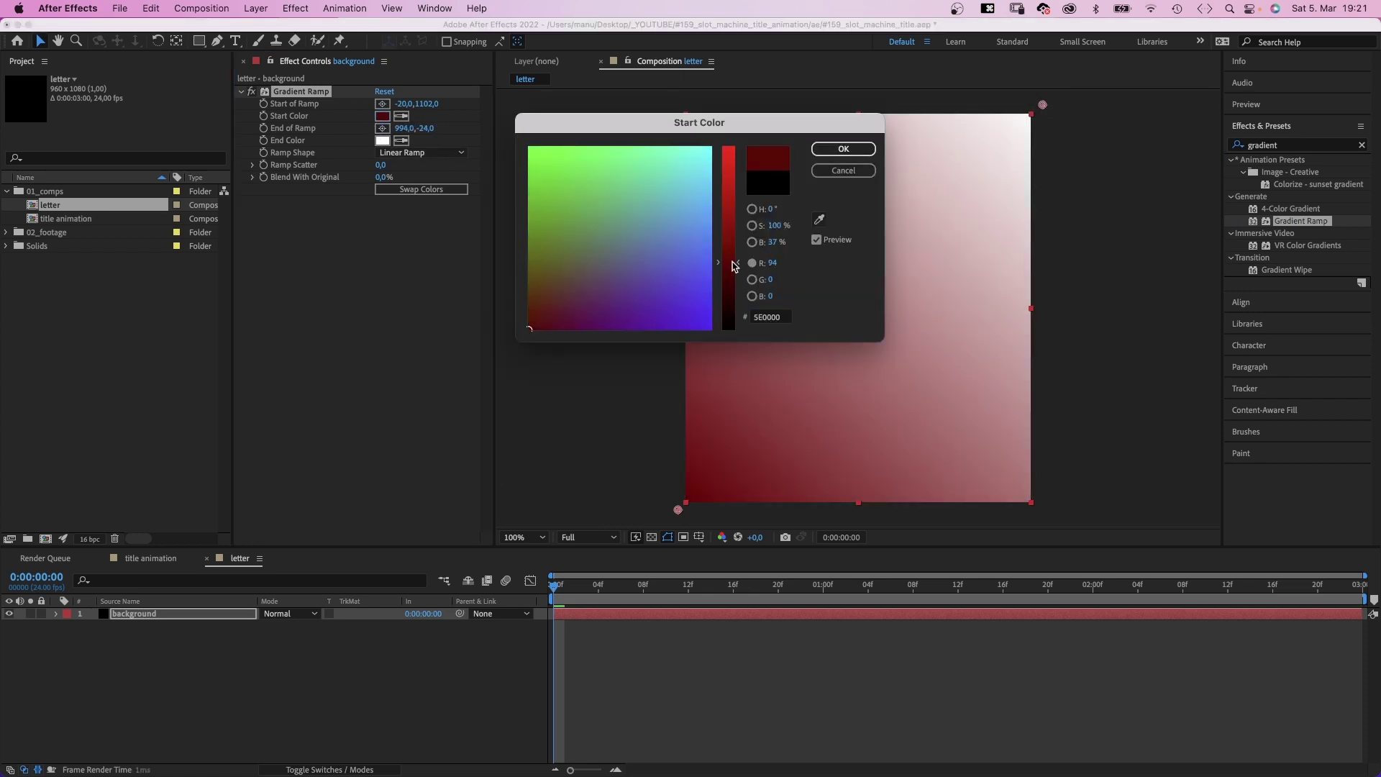
drag(562, 306, 555, 308)
click(729, 225)
click(569, 313)
click(576, 292)
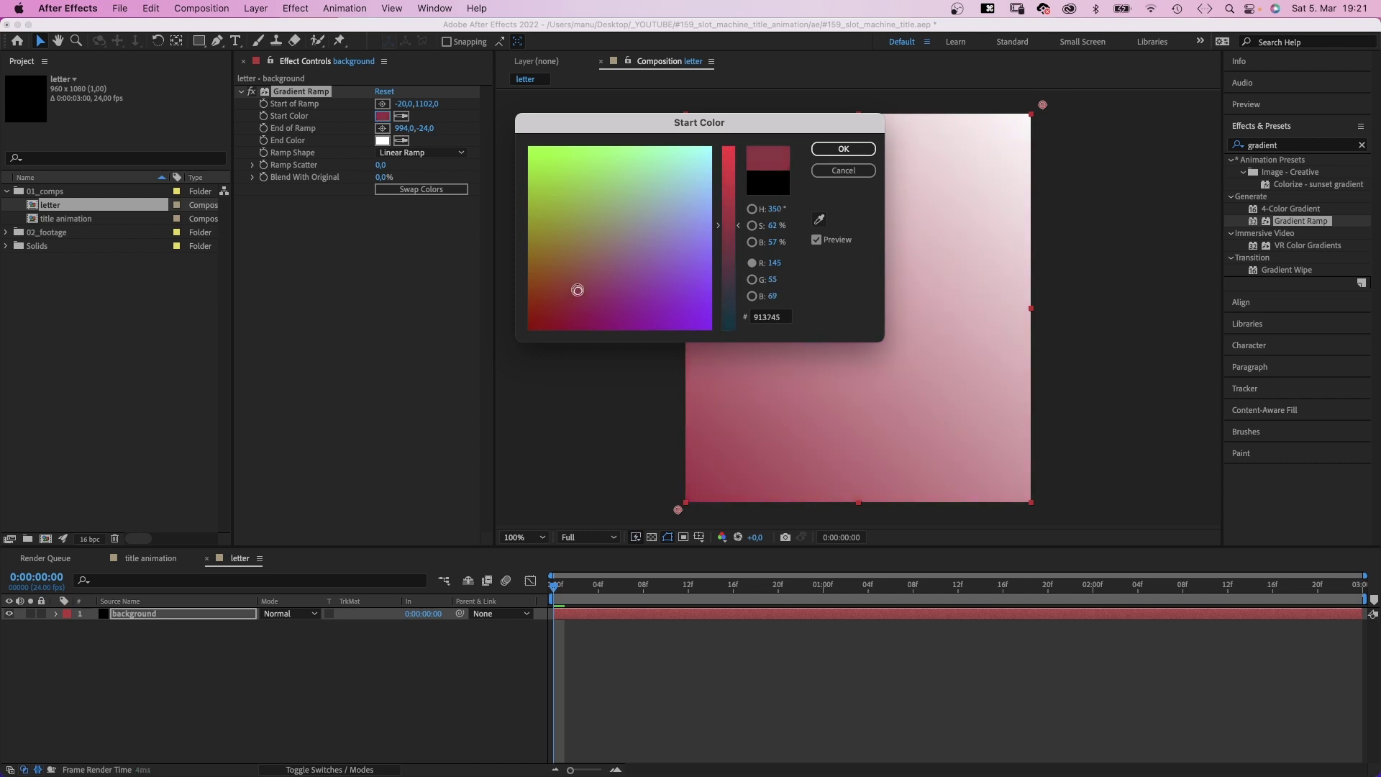
click(730, 198)
drag(579, 289, 601, 309)
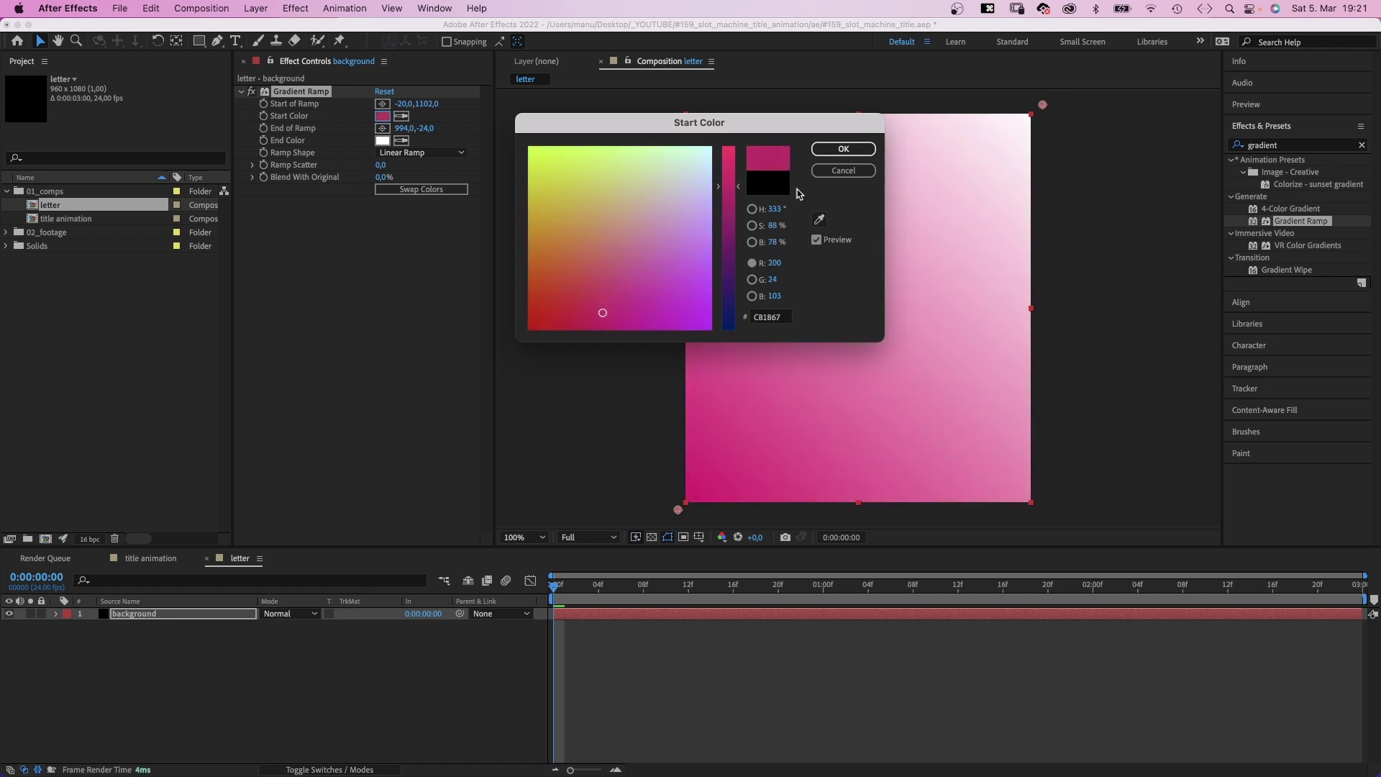
click(844, 149)
Set the gradient end colour to coral FF7F61.
click(383, 140)
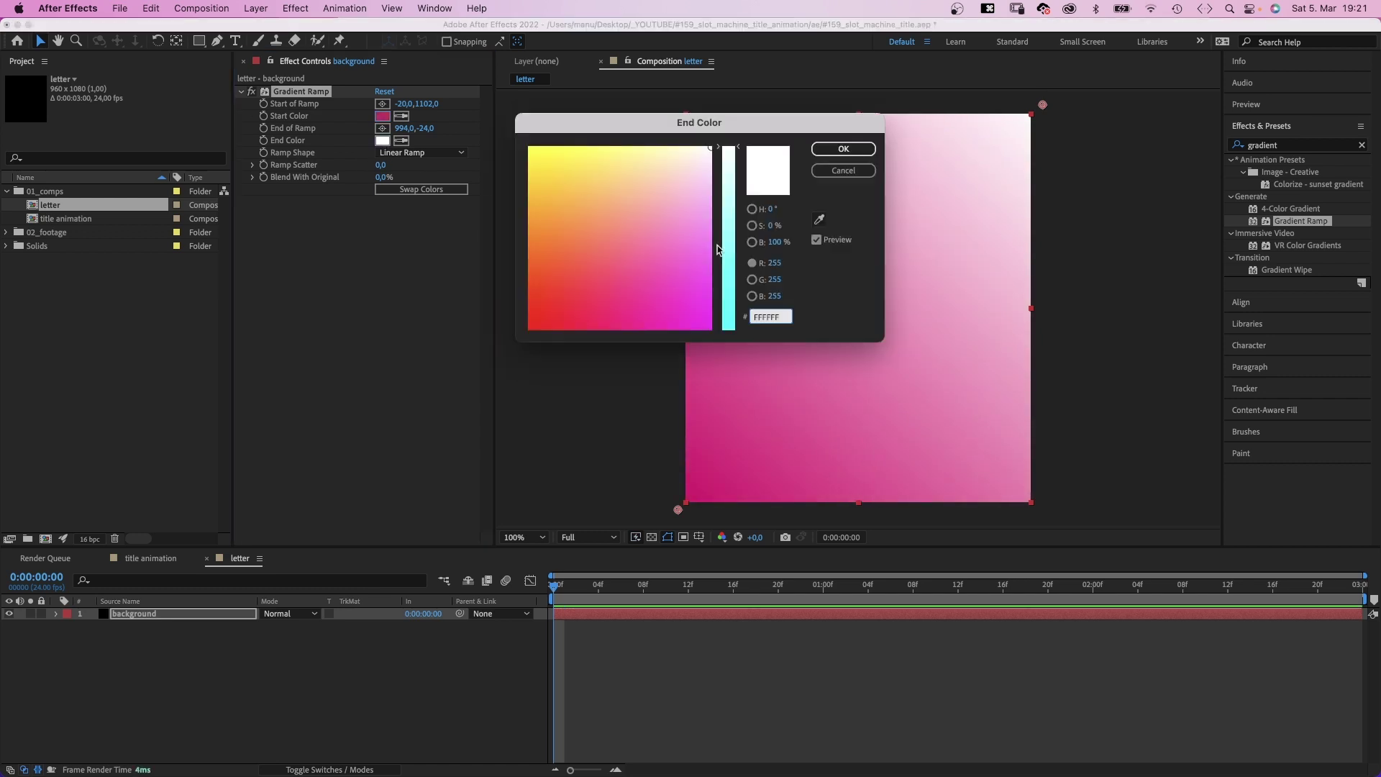
click(620, 231)
click(636, 225)
mouse_move(630, 242)
mouse_down()
mouse_move(631, 264)
mouse_move(632, 239)
mouse_up()
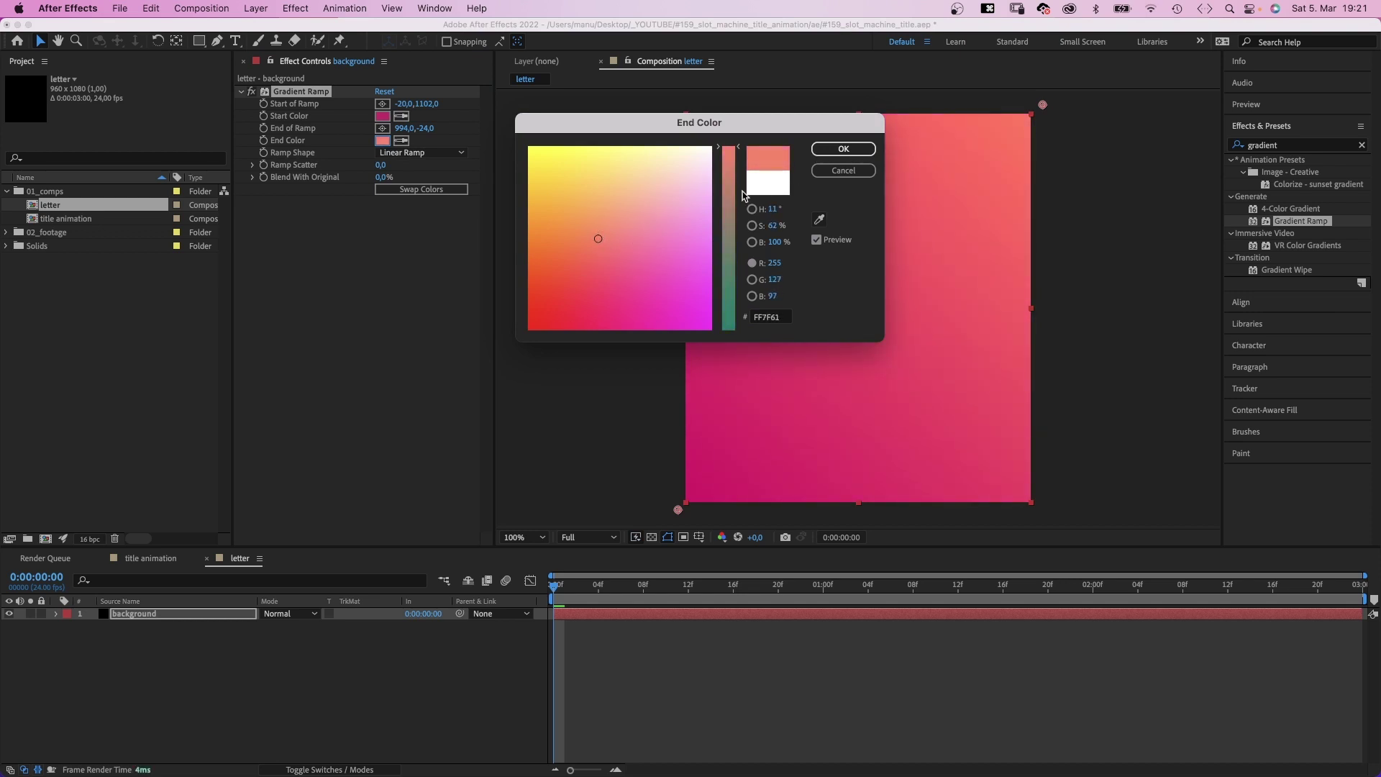
click(819, 152)
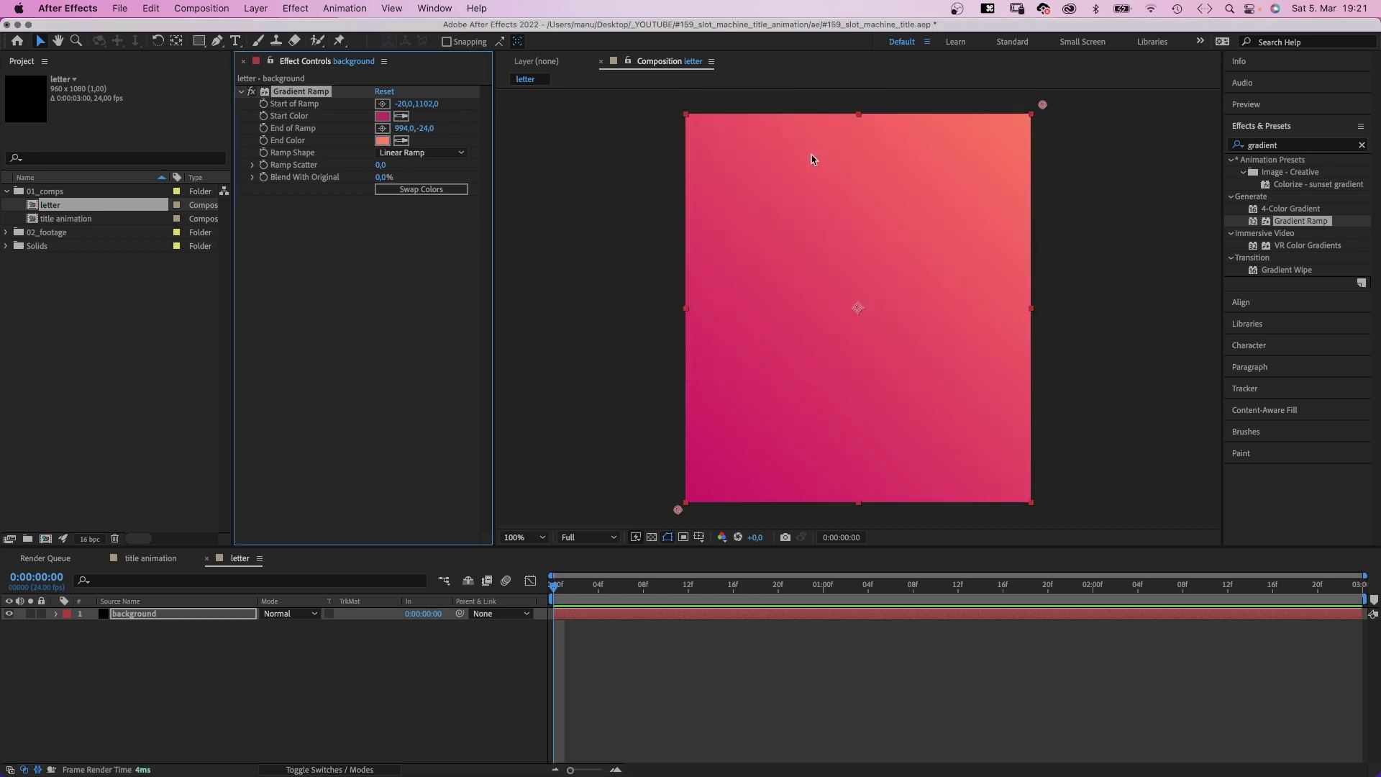
Add a white S text layer with a 940 px font size.
click(234, 42)
click(845, 319)
text(S)
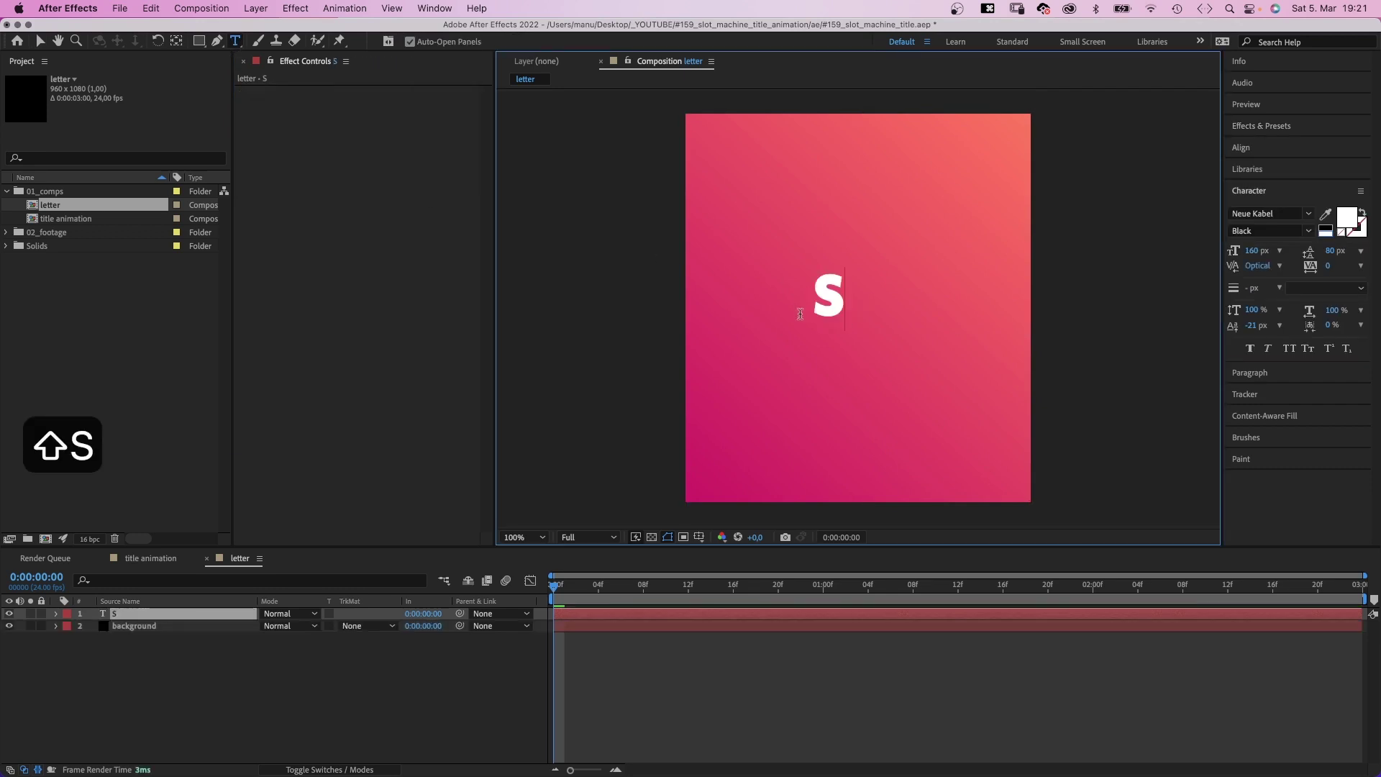
click(40, 44)
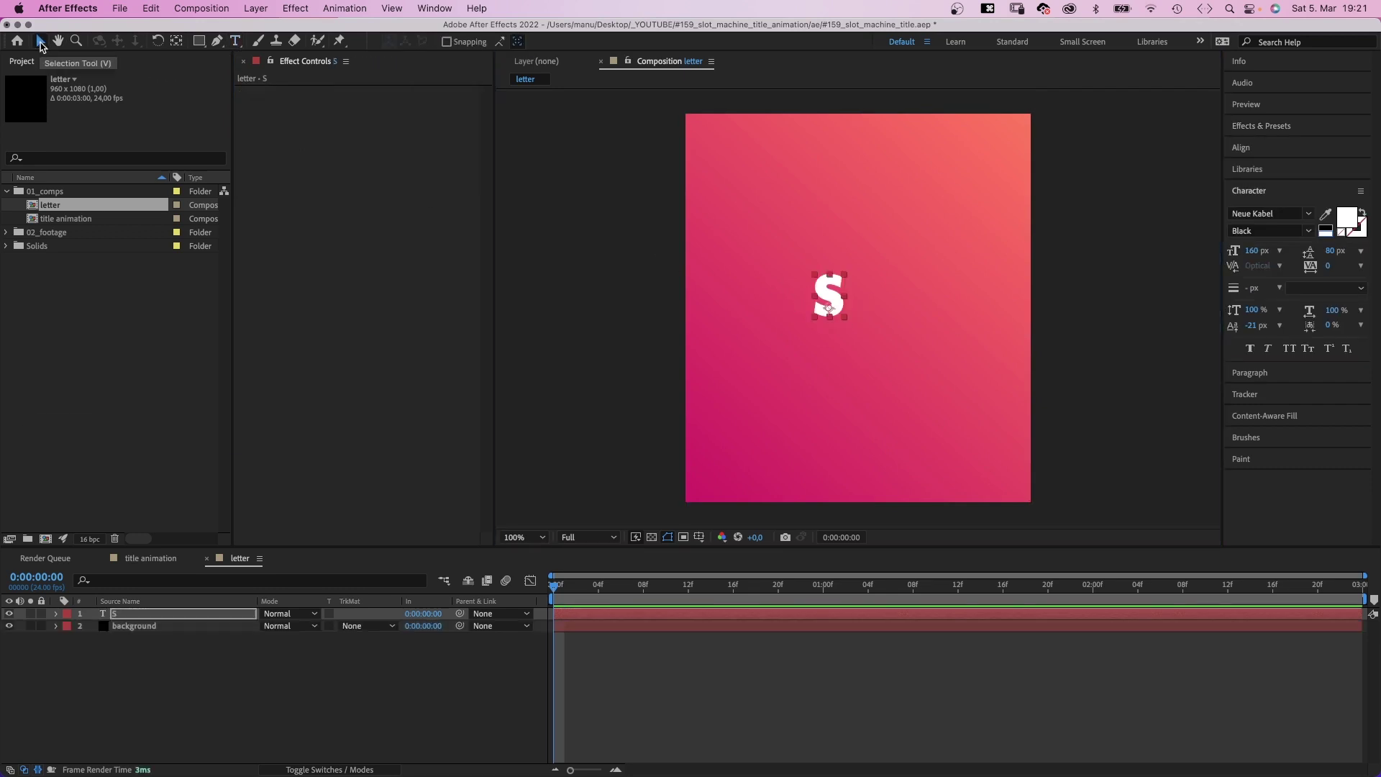
click(1250, 252)
text(940)
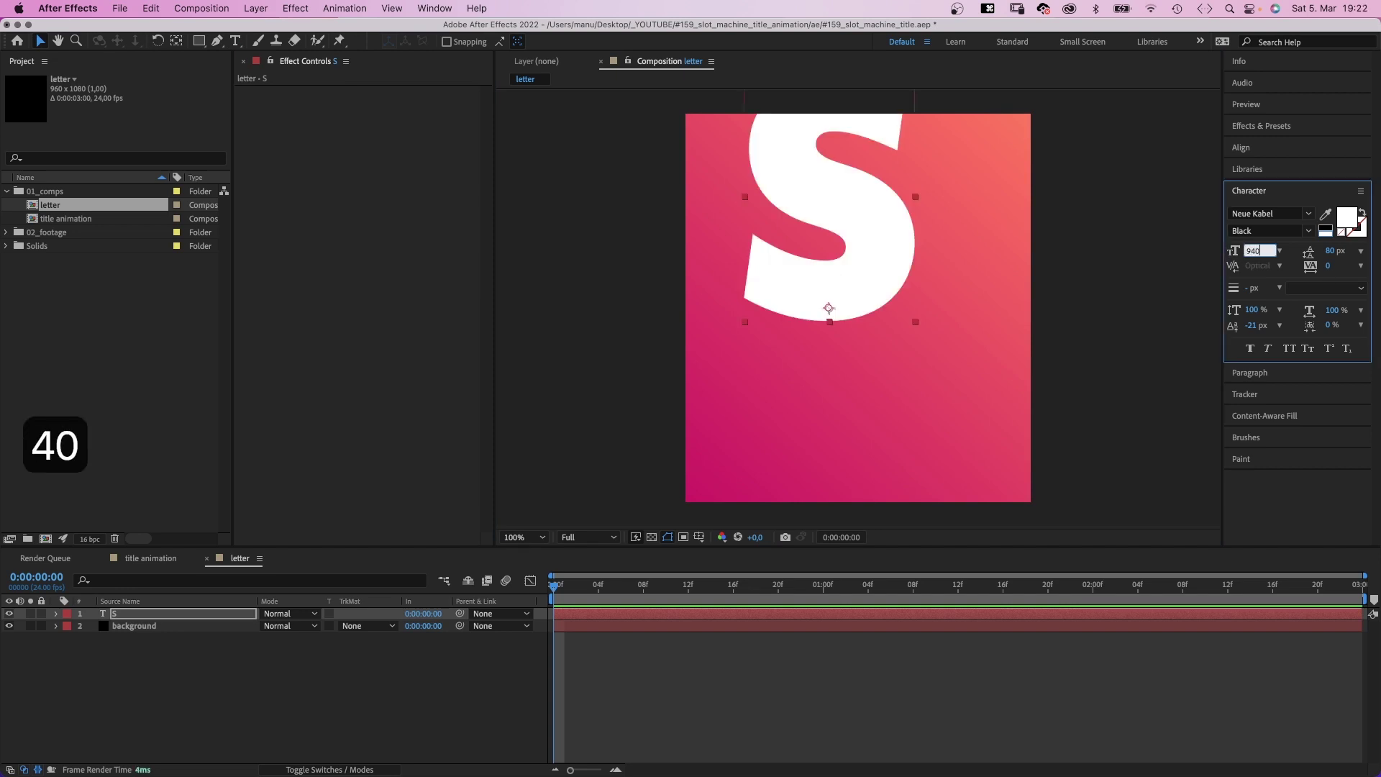
key(Return)
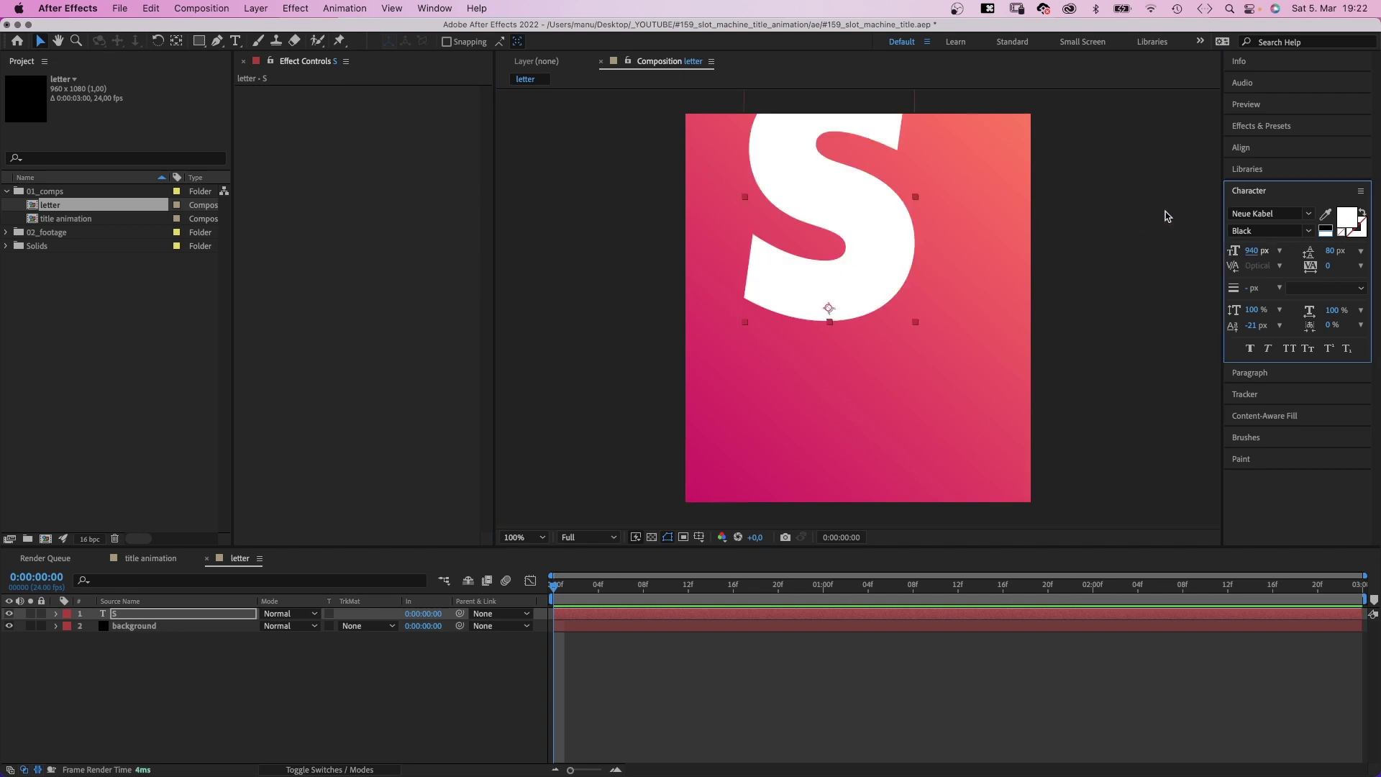
Centre the S in the comp and set its opacity to 95%.
click(1241, 149)
click(1263, 184)
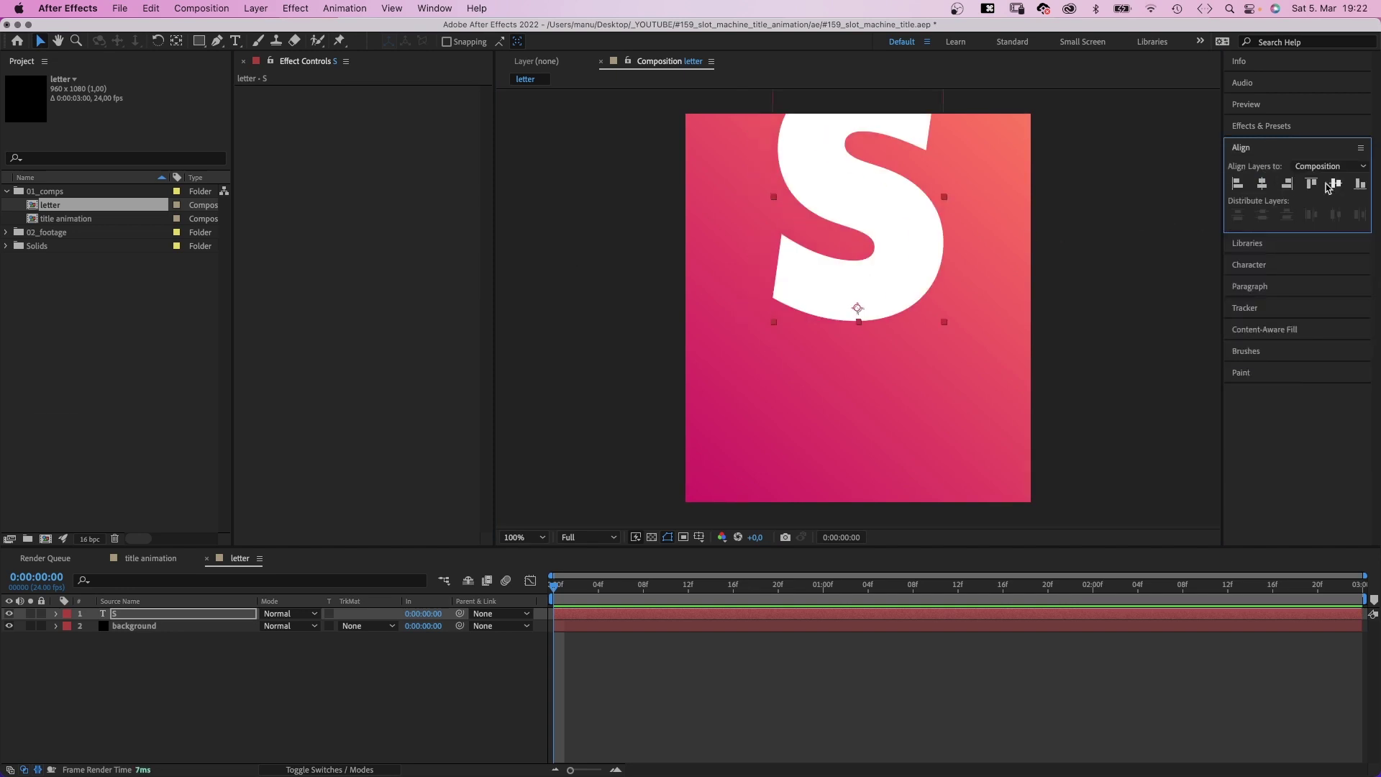
click(1337, 184)
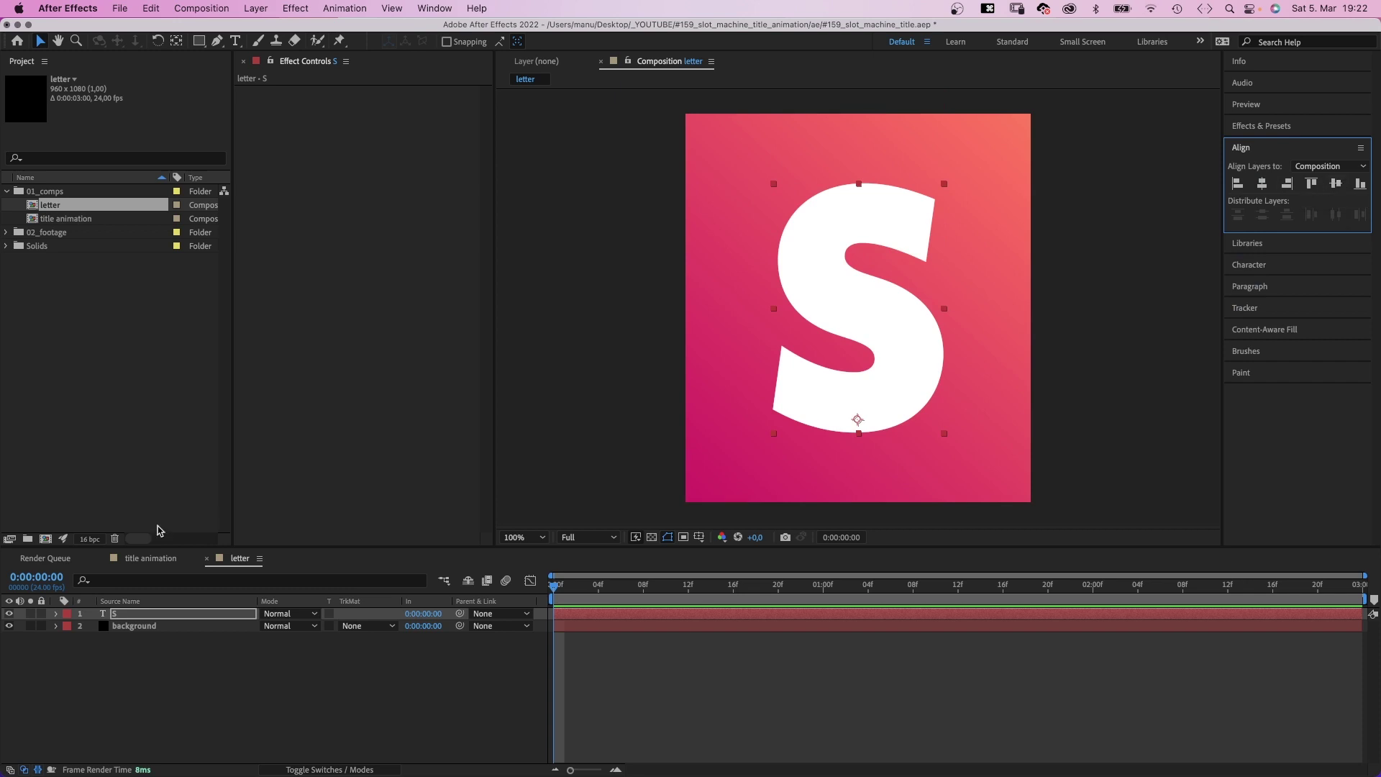
click(141, 618)
key(t)
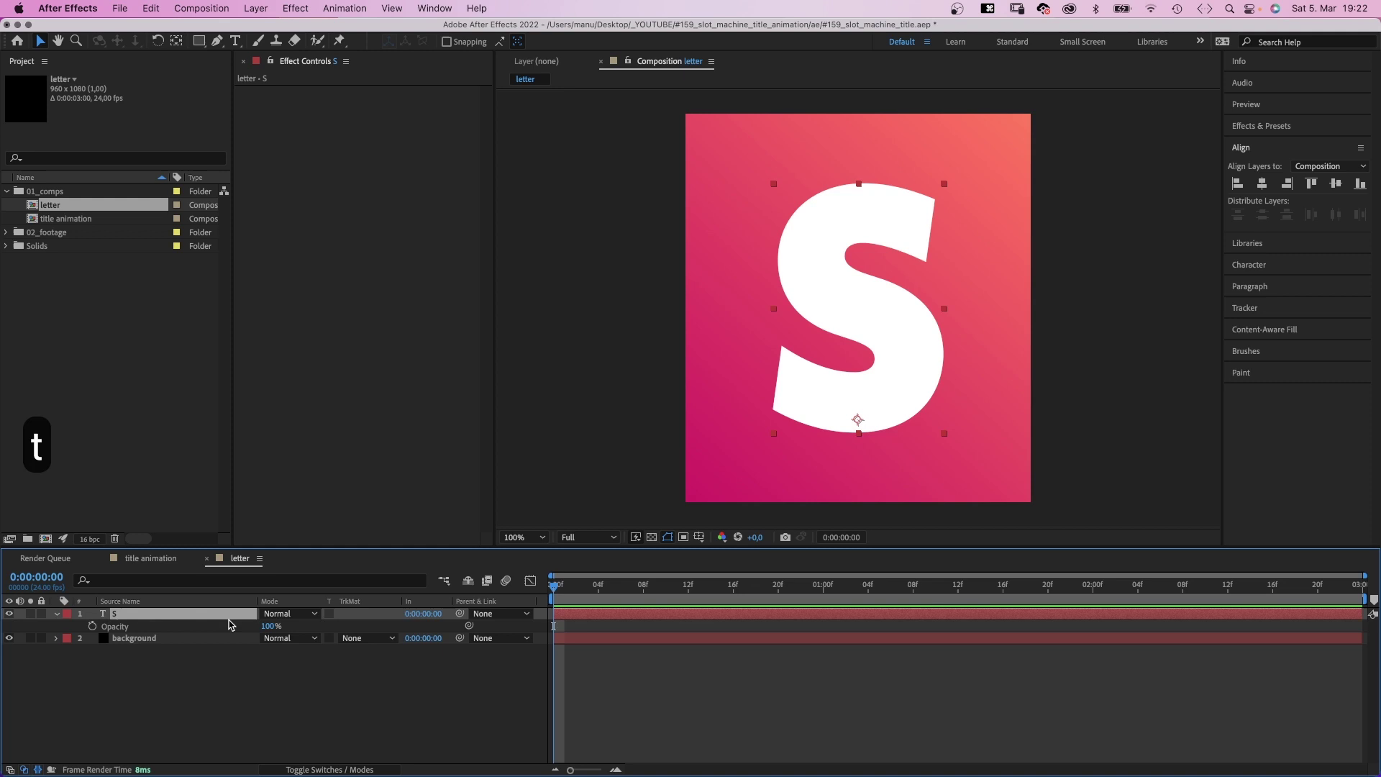
click(272, 626)
text(95)
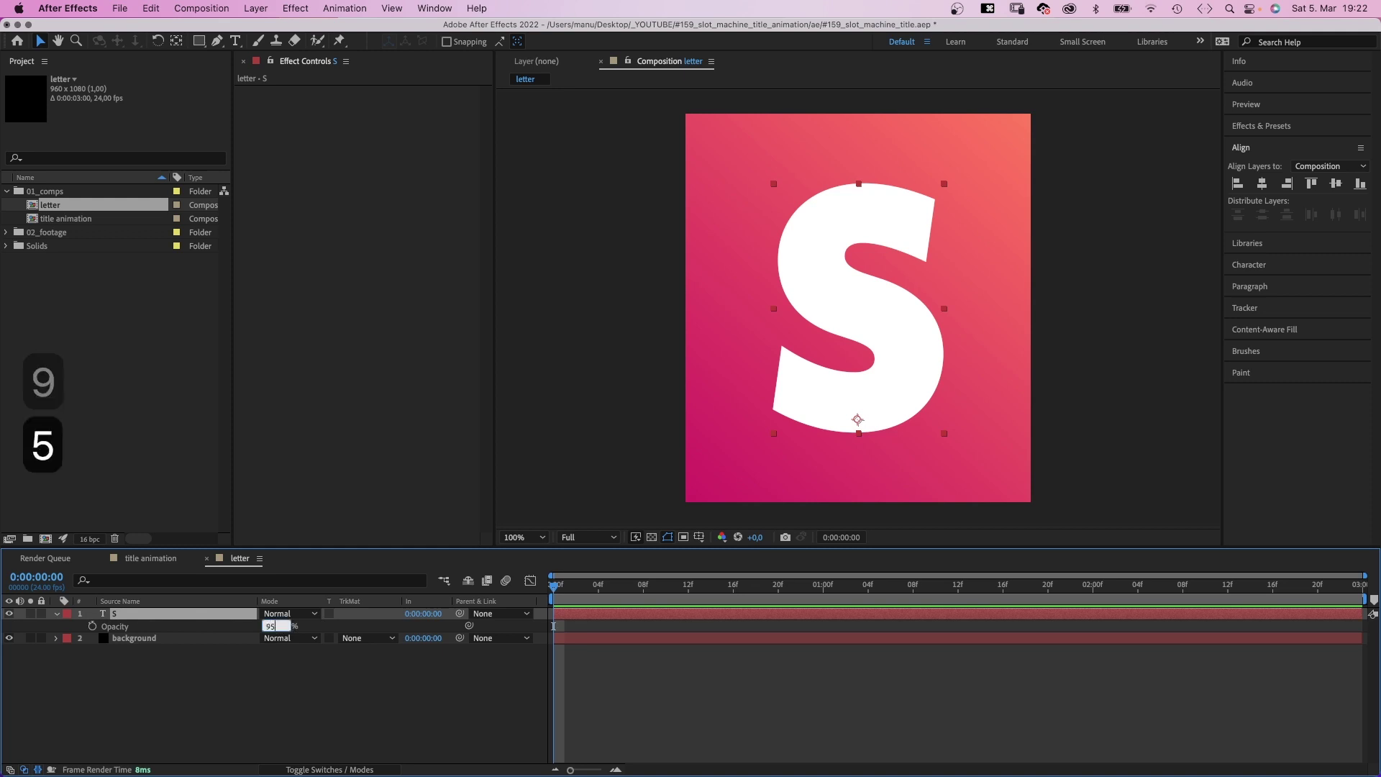
key(Return)
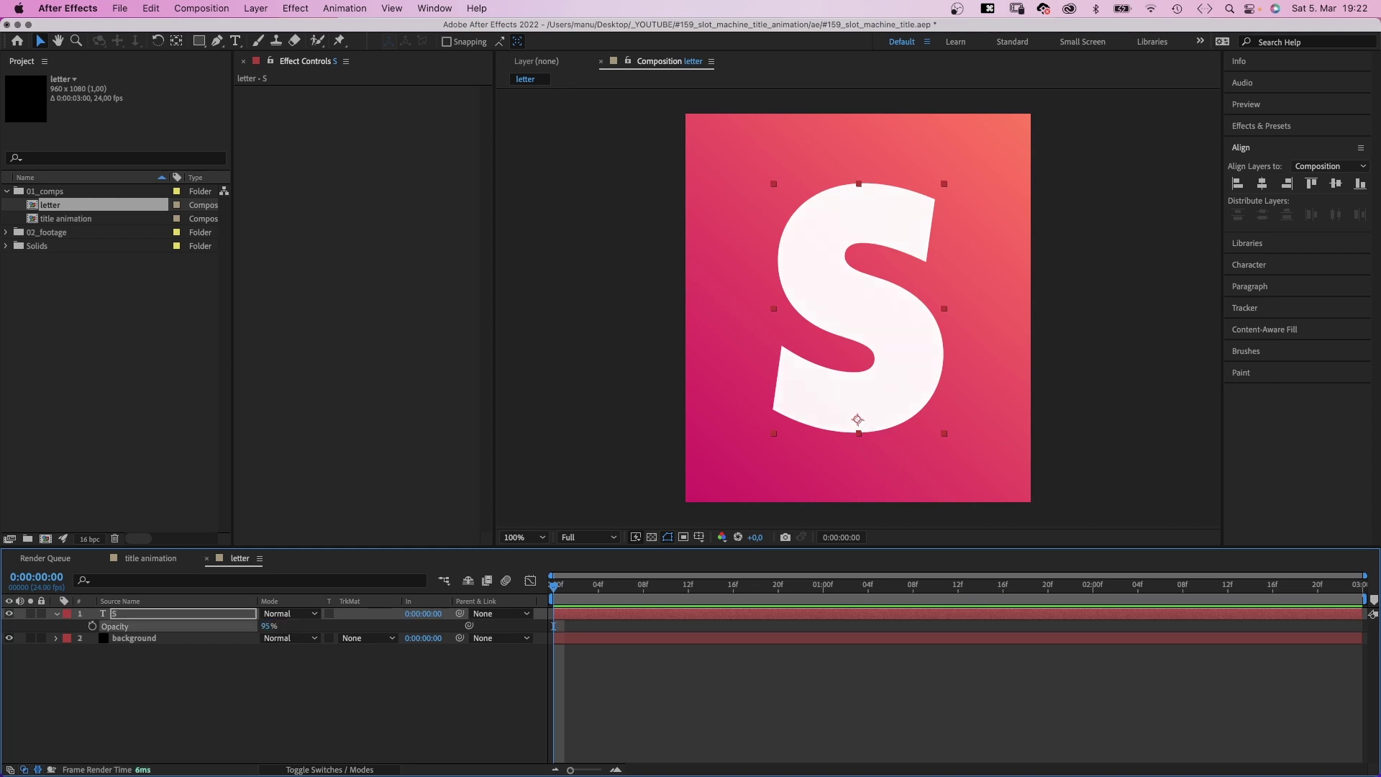
Raise the background Gradient Ramp's ramp scatter to about 90.2.
click(135, 643)
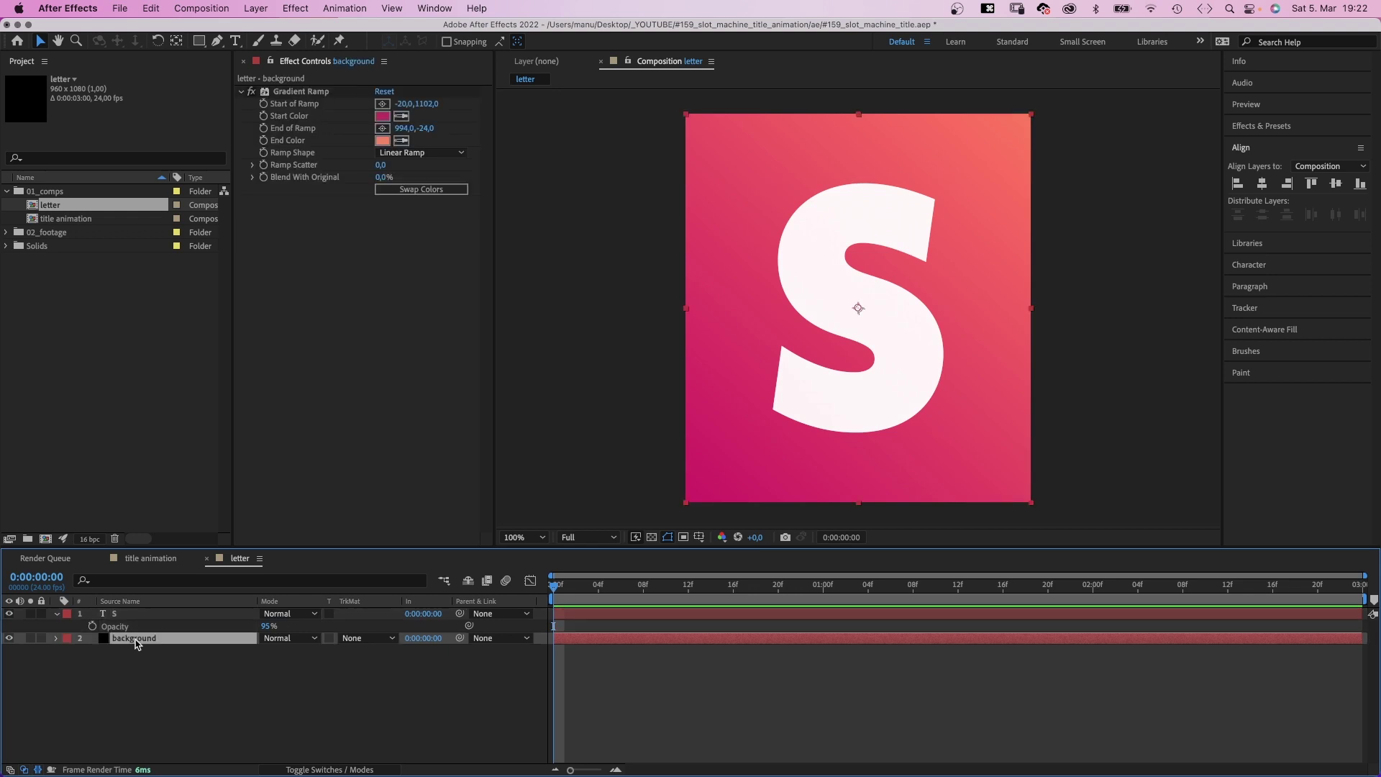
drag(381, 166, 462, 168)
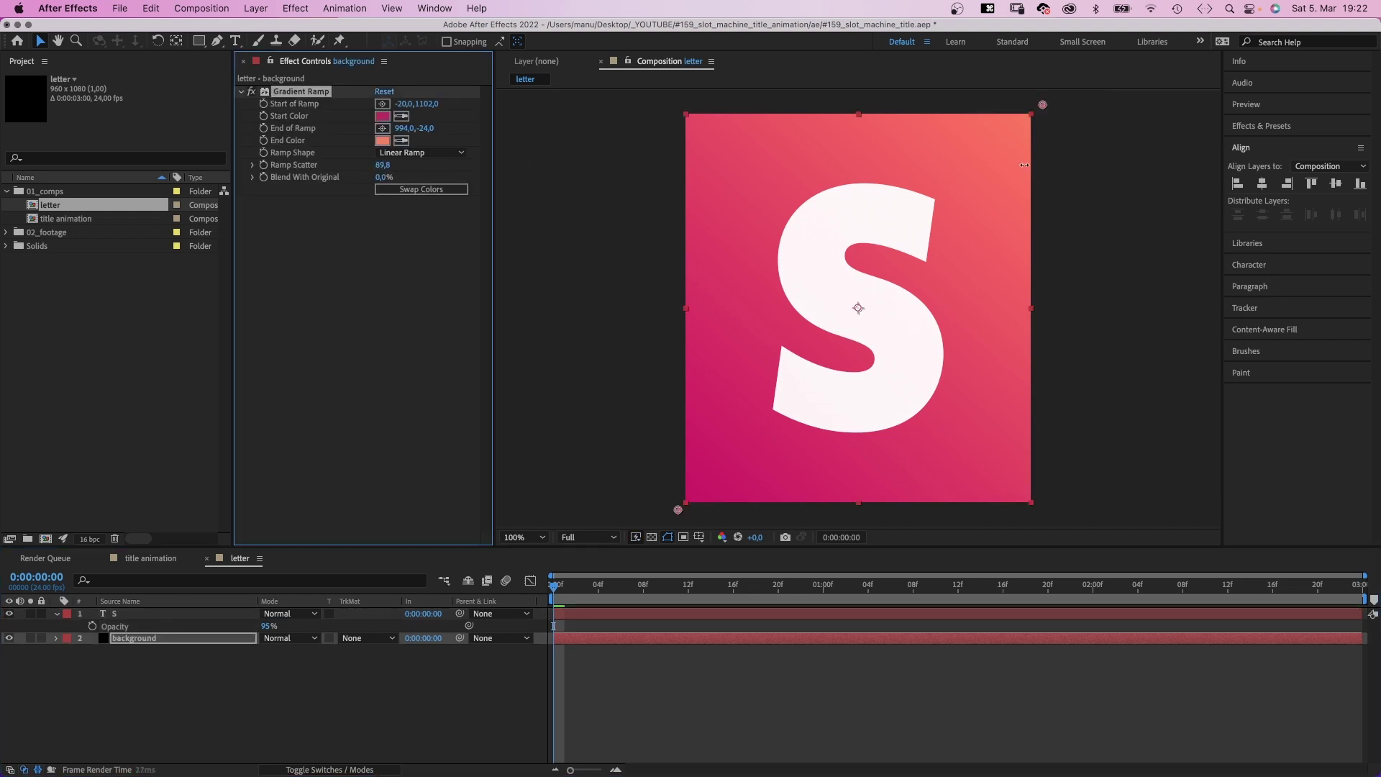
drag(1025, 164, 968, 170)
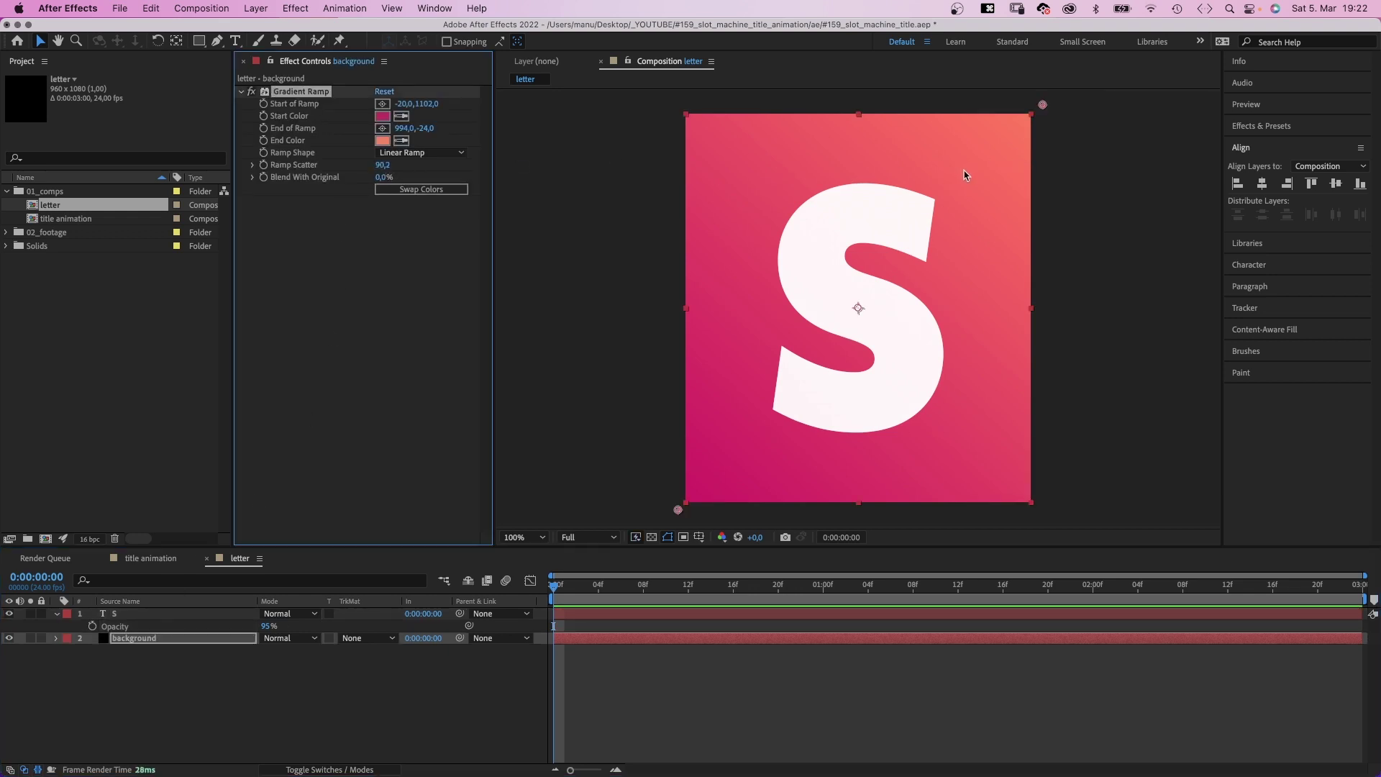
Duplicate the letter comp as letter 2 and change its text to A.
click(53, 206)
key(super+d)
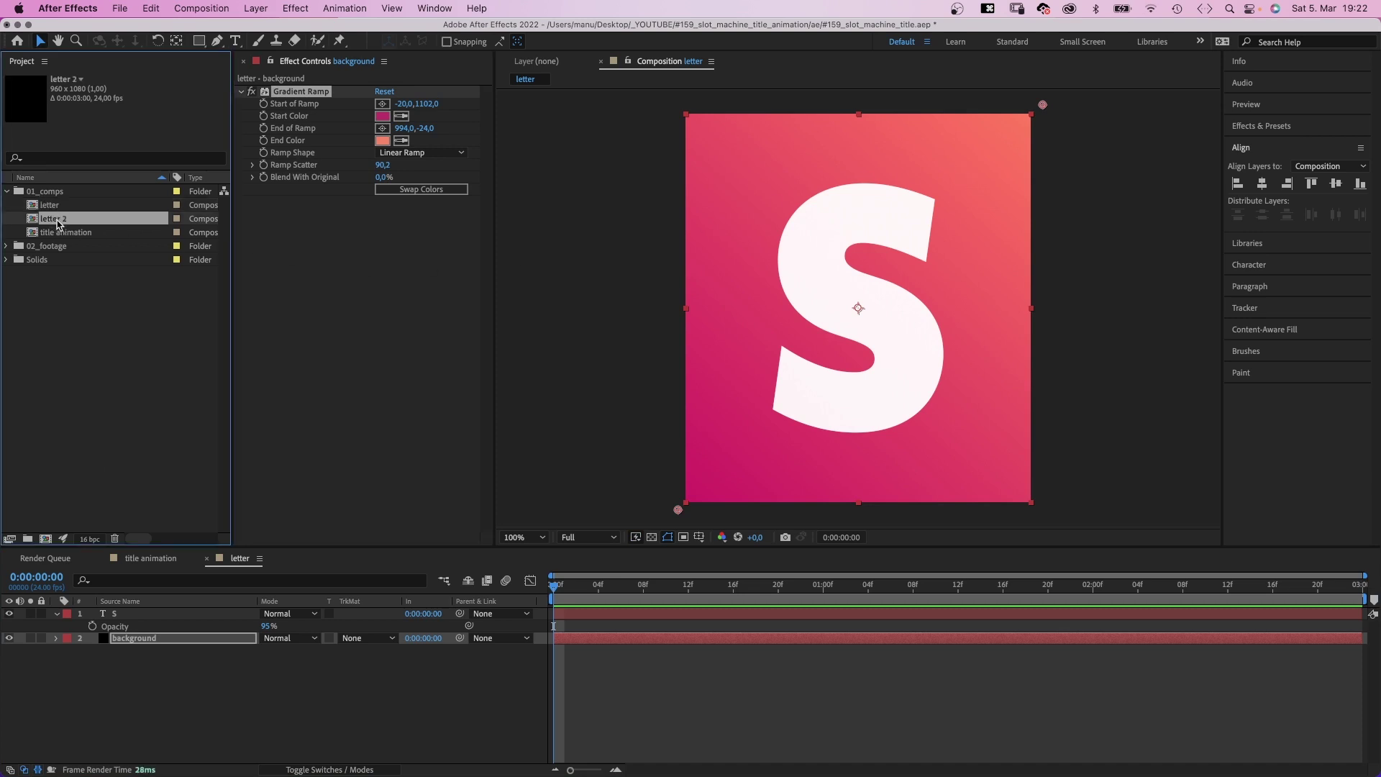
double_click(55, 219)
double_click(115, 614)
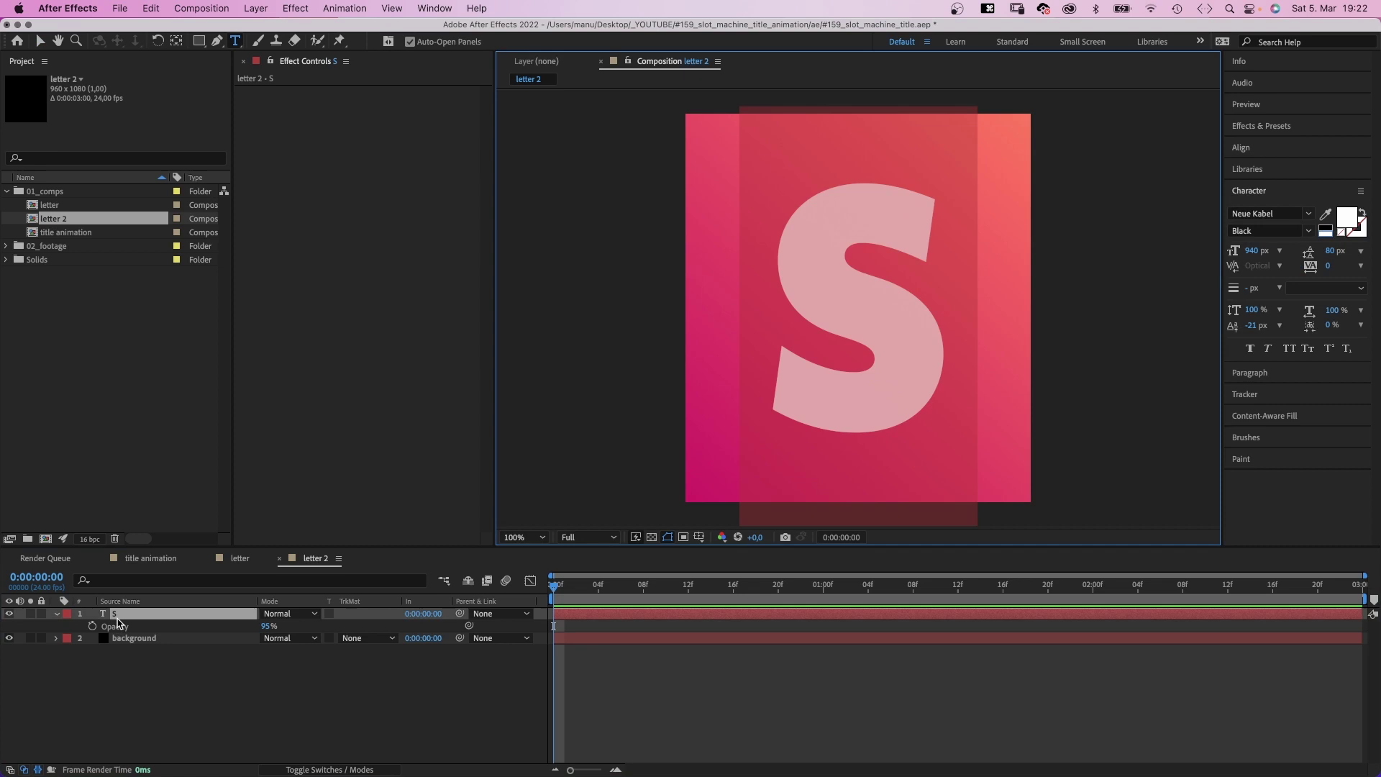
text(A)
Recolour the letter 2 background gradient from light cyan to bright green.
click(126, 641)
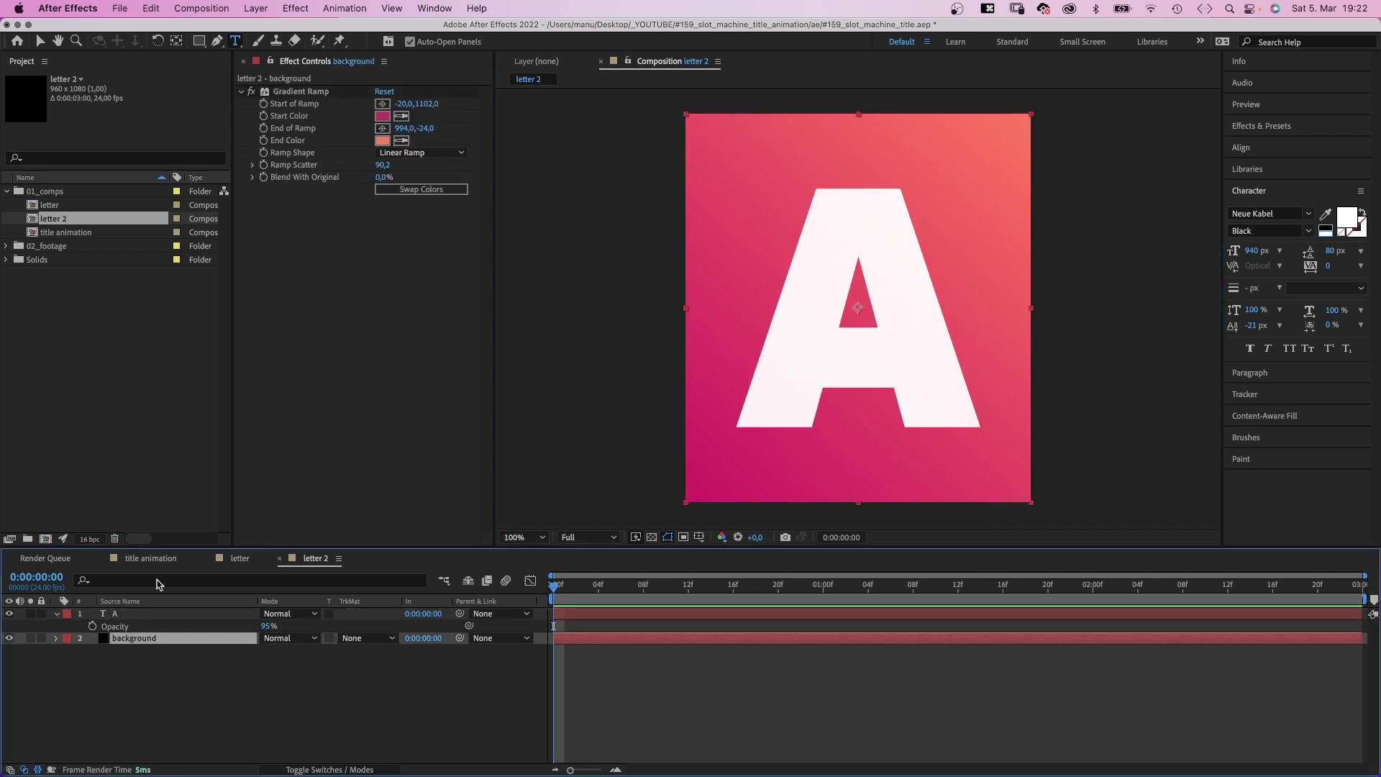
click(383, 117)
mouse_move(603, 313)
mouse_down()
mouse_move(711, 201)
mouse_move(738, 237)
mouse_move(738, 163)
mouse_up()
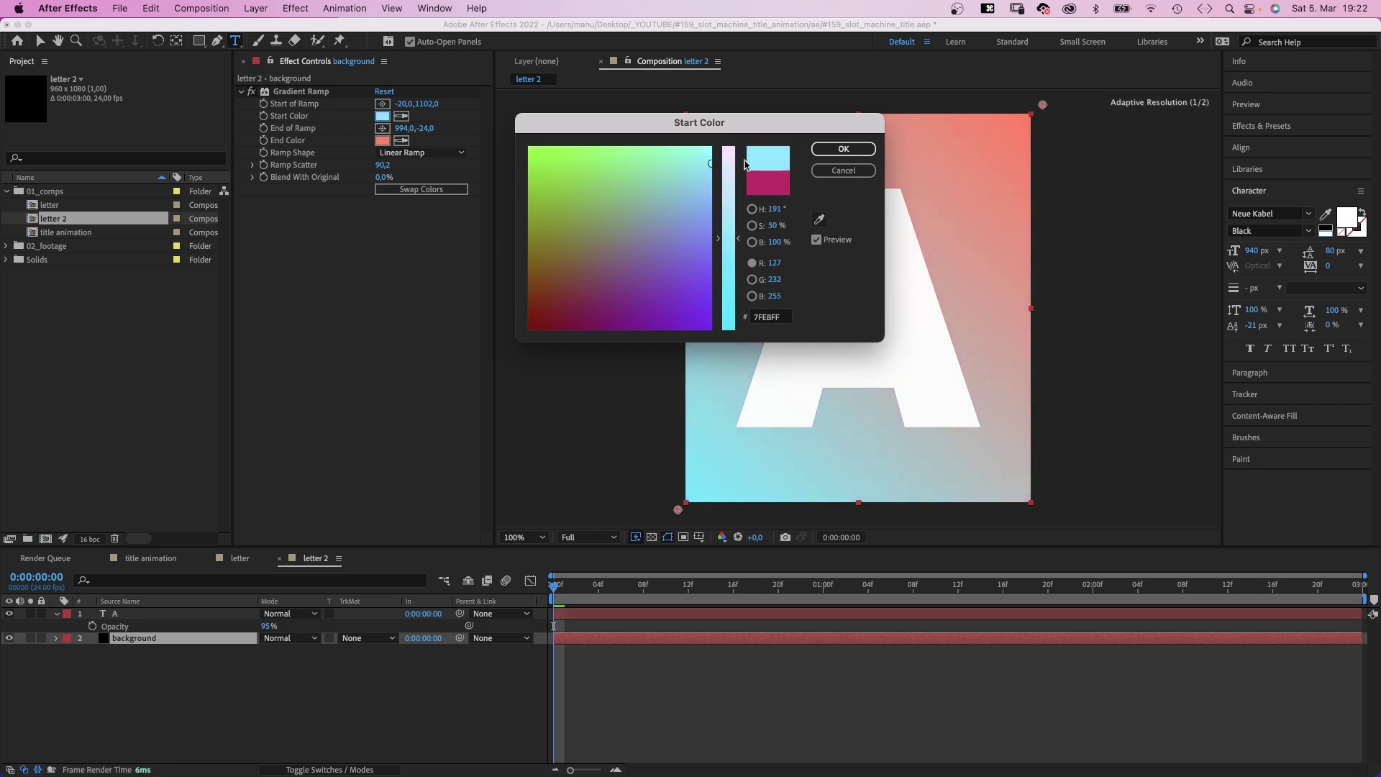
click(843, 149)
click(383, 141)
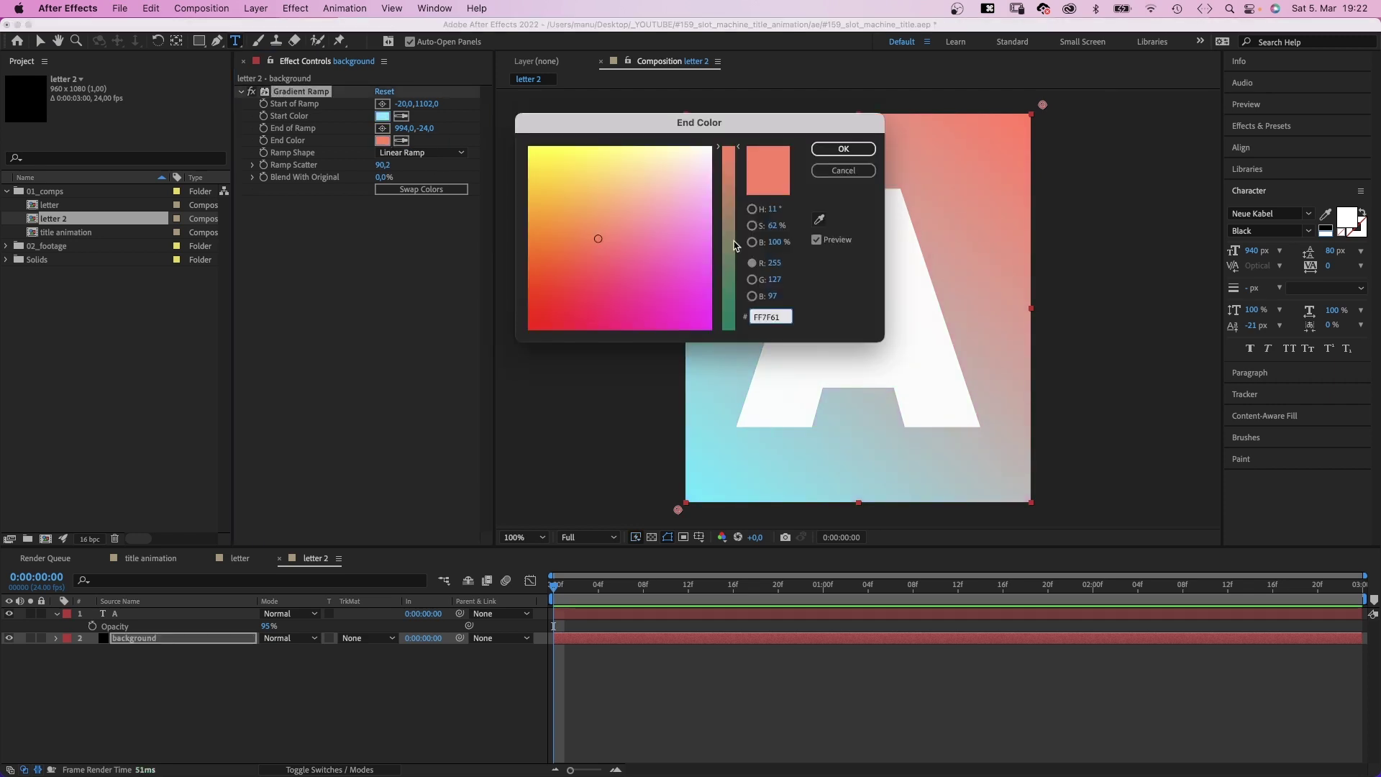
drag(735, 246, 736, 290)
drag(601, 146, 615, 147)
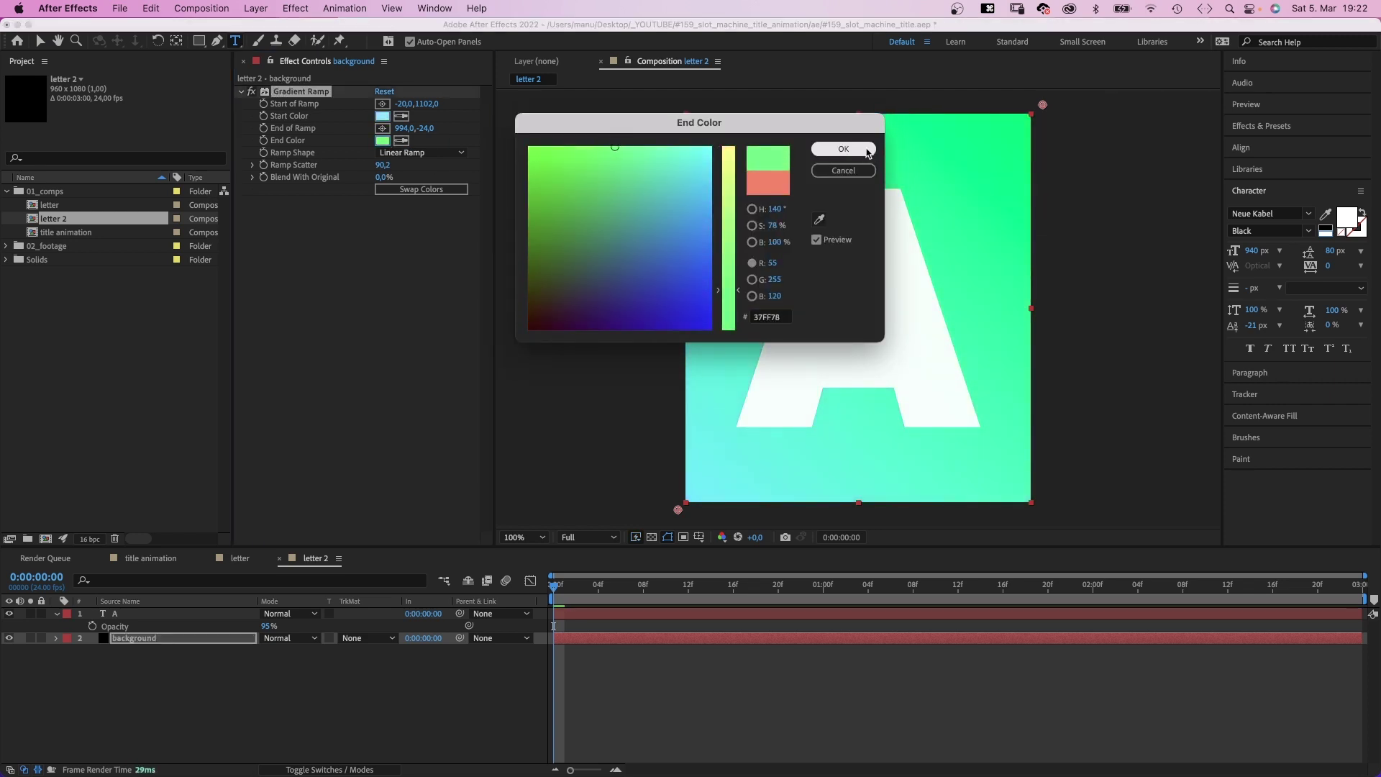
click(867, 150)
Duplicate letter 2 as letter 3 and change its letter to M.
key(super+d)
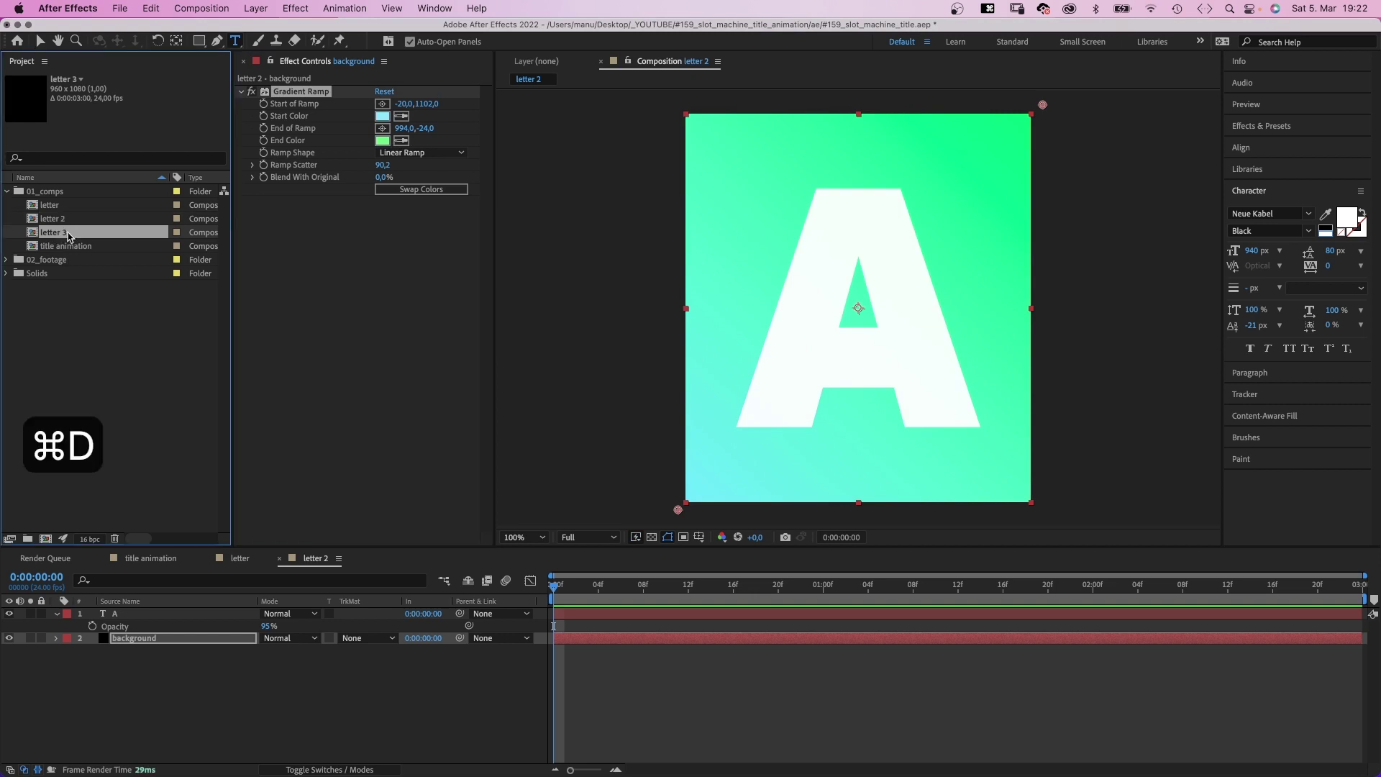
double_click(58, 232)
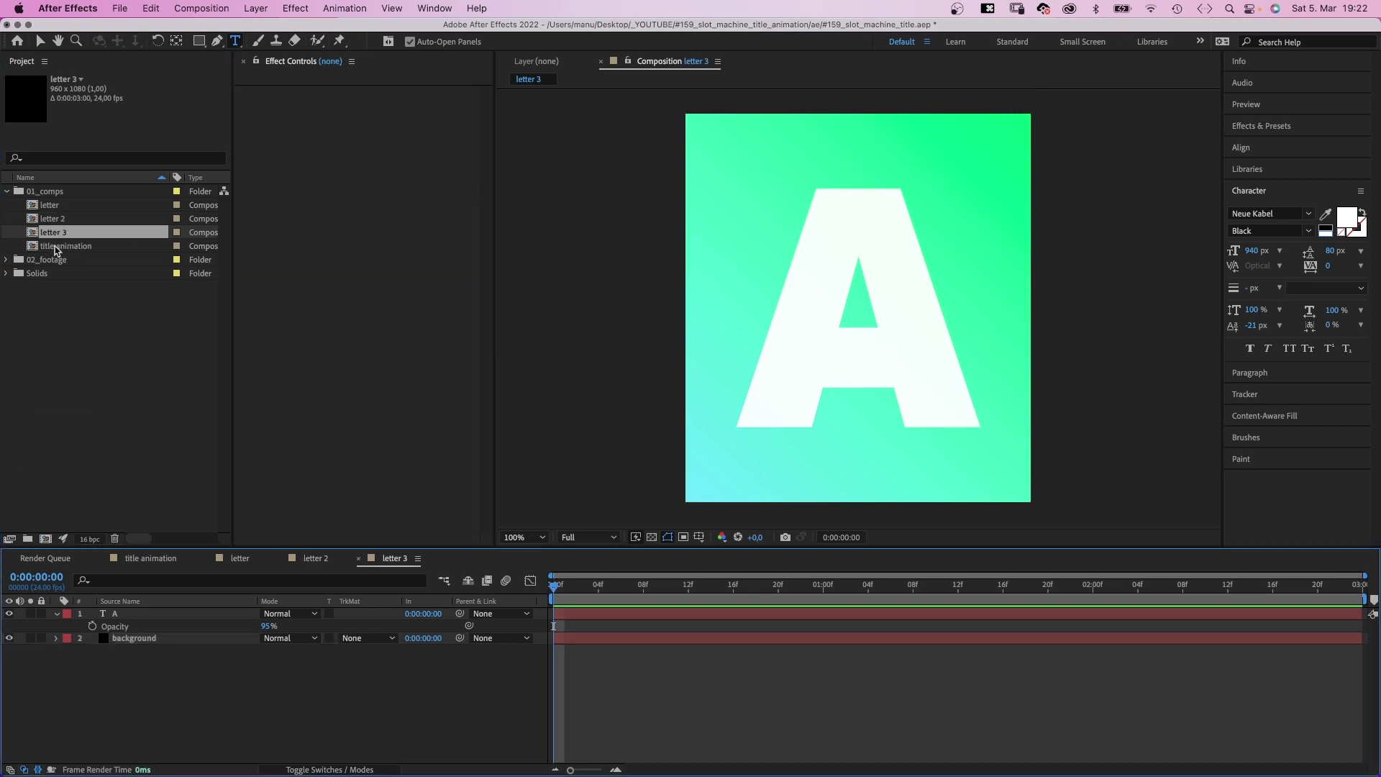
click(124, 615)
text(M)
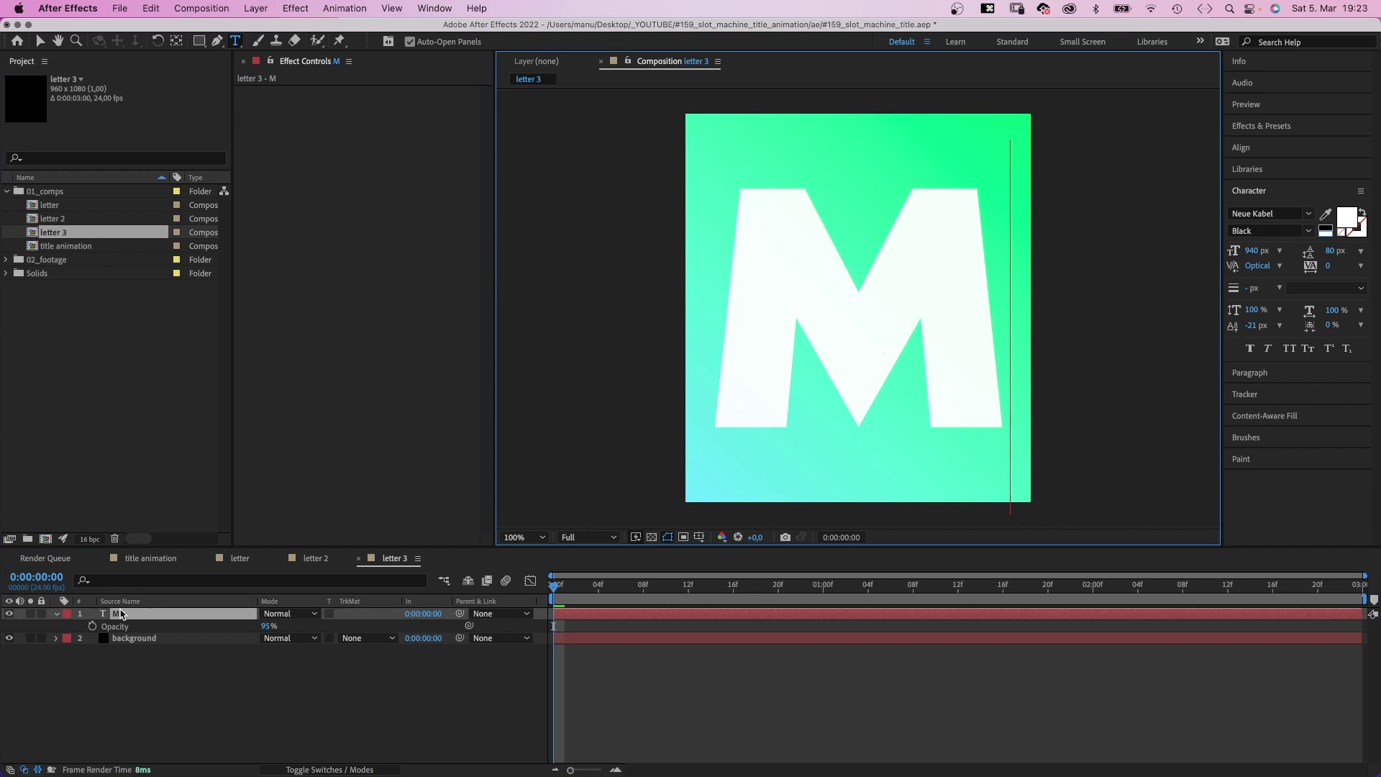
Change the background gradient to a blue start colour and a deep navy end colour.
click(143, 643)
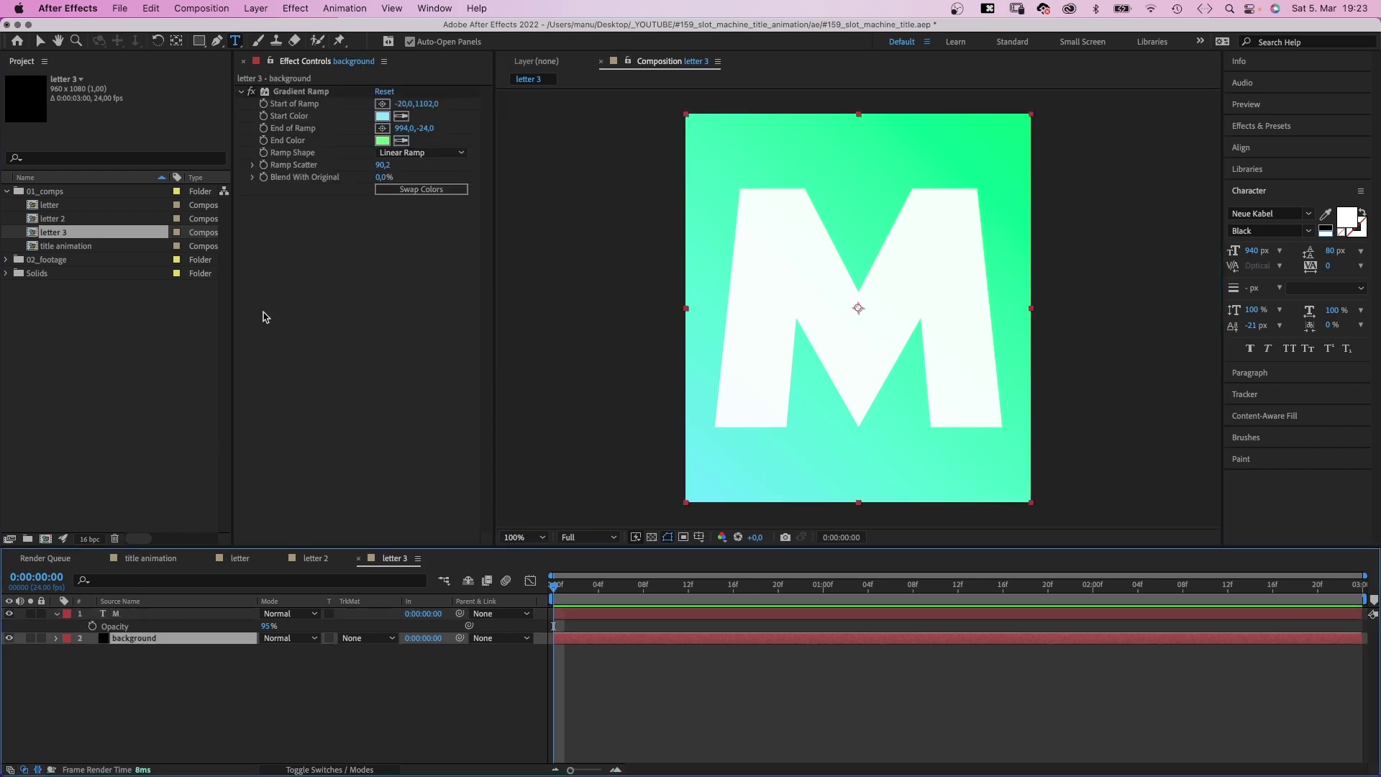
click(383, 117)
click(595, 296)
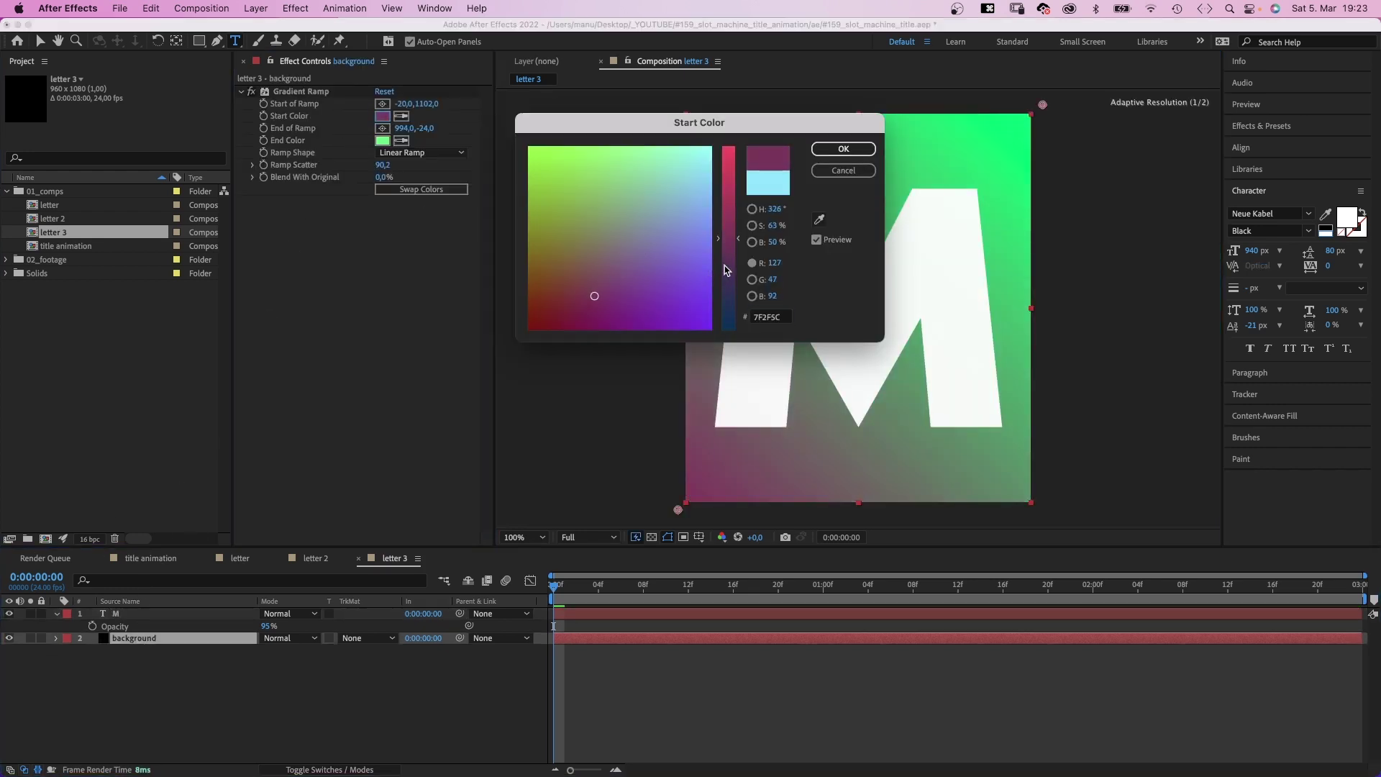
drag(727, 271, 649, 335)
drag(603, 279, 610, 273)
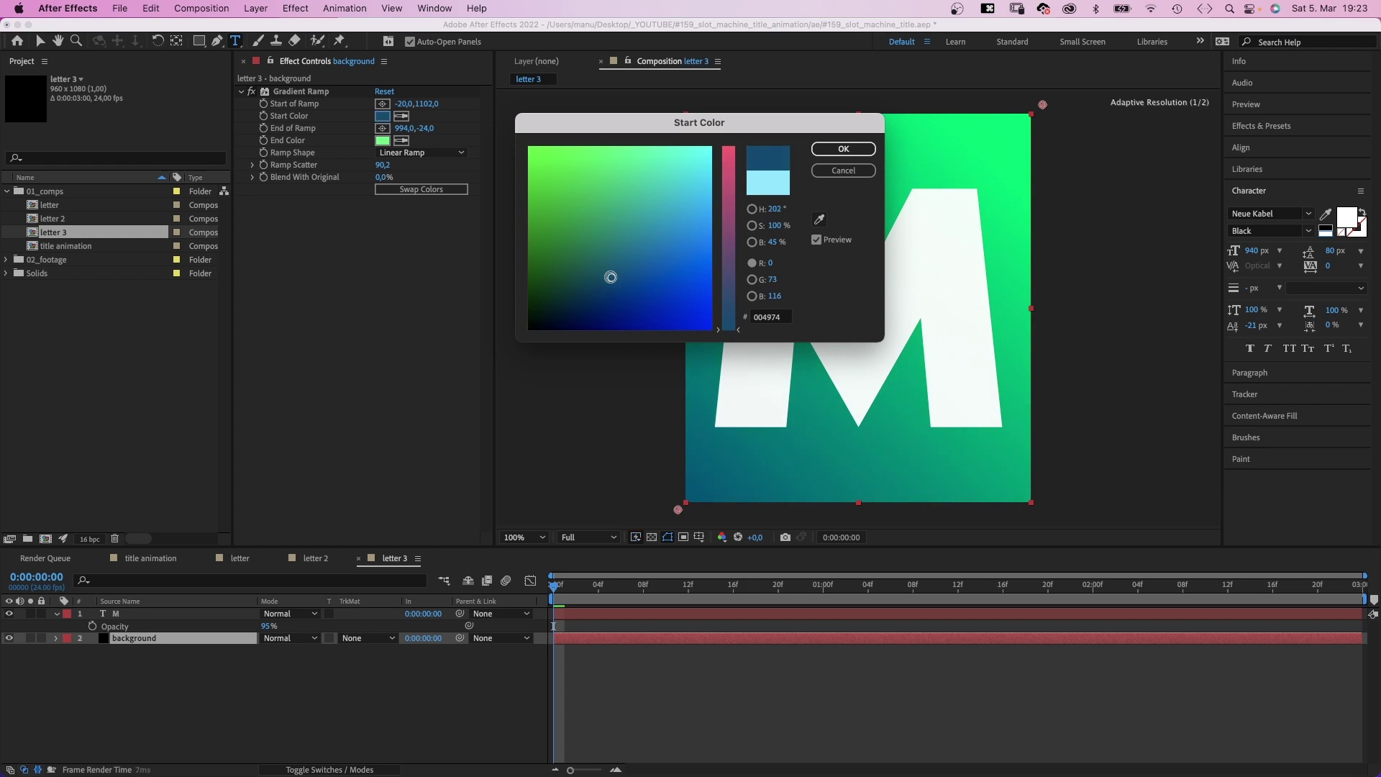
click(843, 149)
click(388, 140)
click(716, 232)
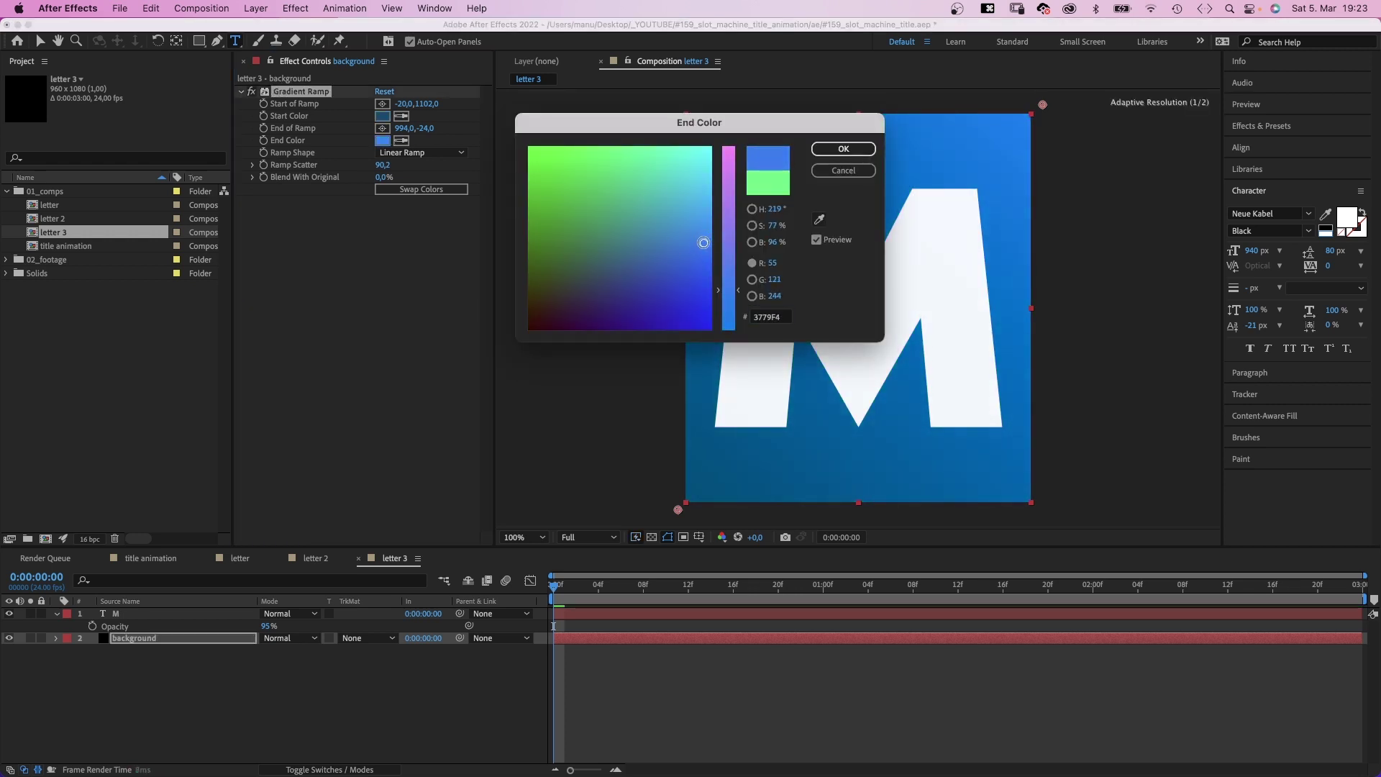
drag(703, 243, 648, 265)
drag(729, 291, 729, 330)
mouse_move(645, 266)
mouse_down()
mouse_move(641, 281)
mouse_move(611, 281)
mouse_move(662, 235)
mouse_move(669, 296)
mouse_move(619, 304)
mouse_up()
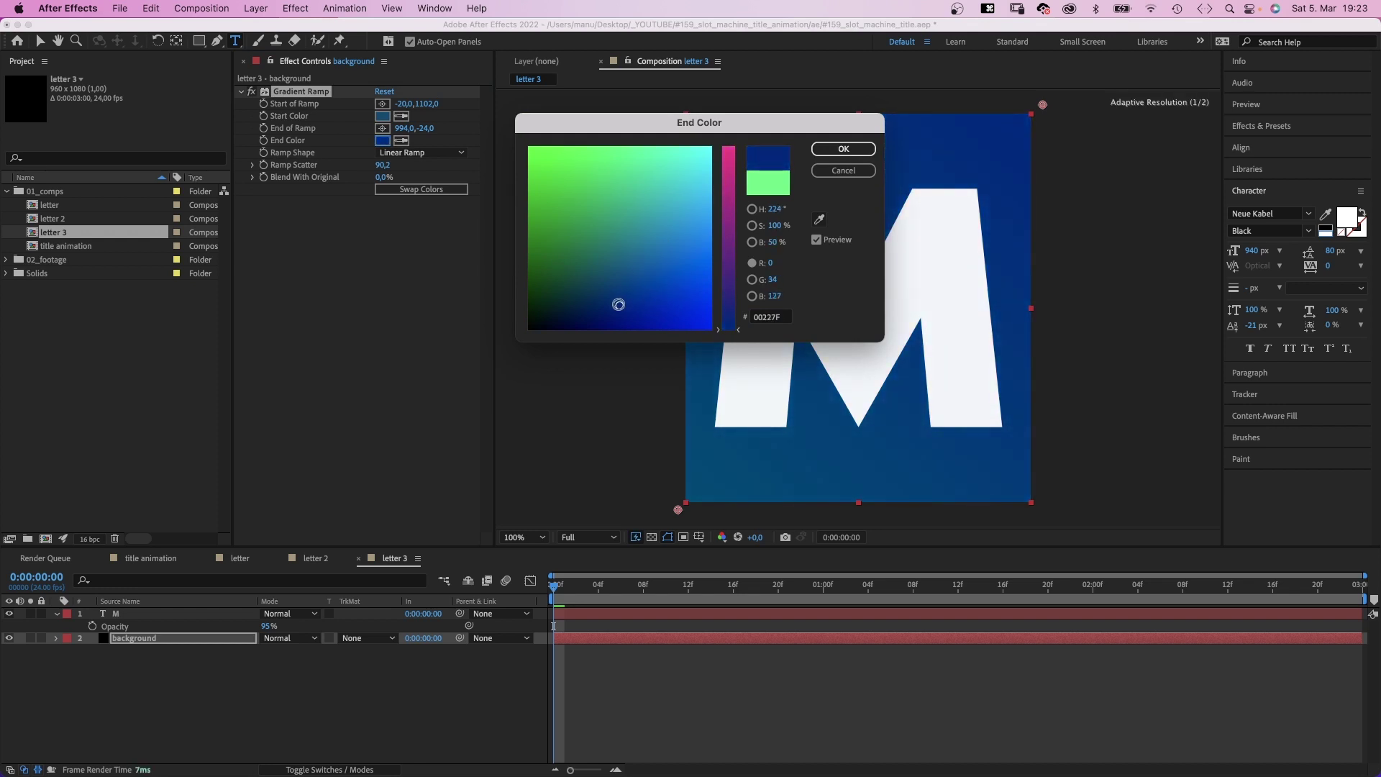
click(843, 149)
Brighten the gradient start colour to a medium blue.
click(382, 116)
drag(607, 278, 662, 254)
click(824, 152)
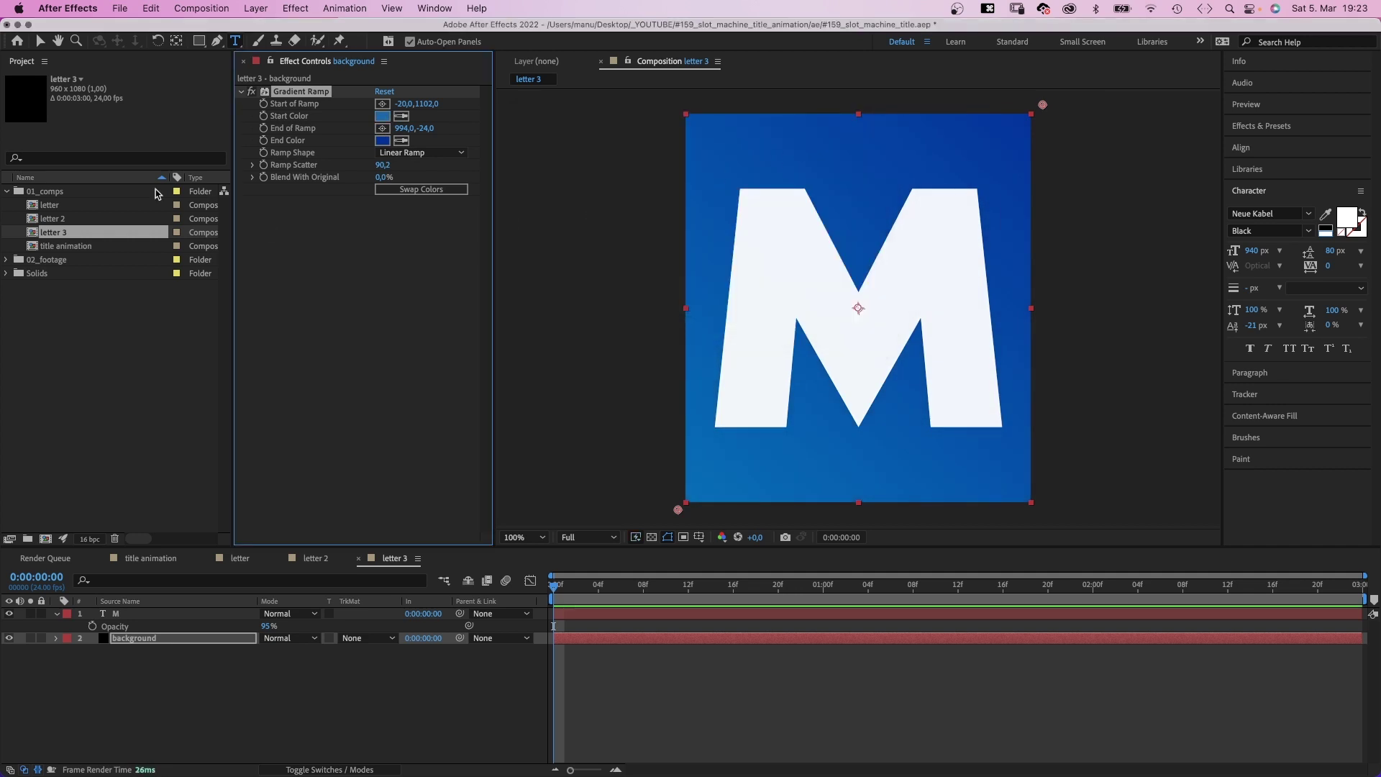
Duplicate the letter comp as 'icon', open it and delete its S text layer.
key(v)
click(50, 206)
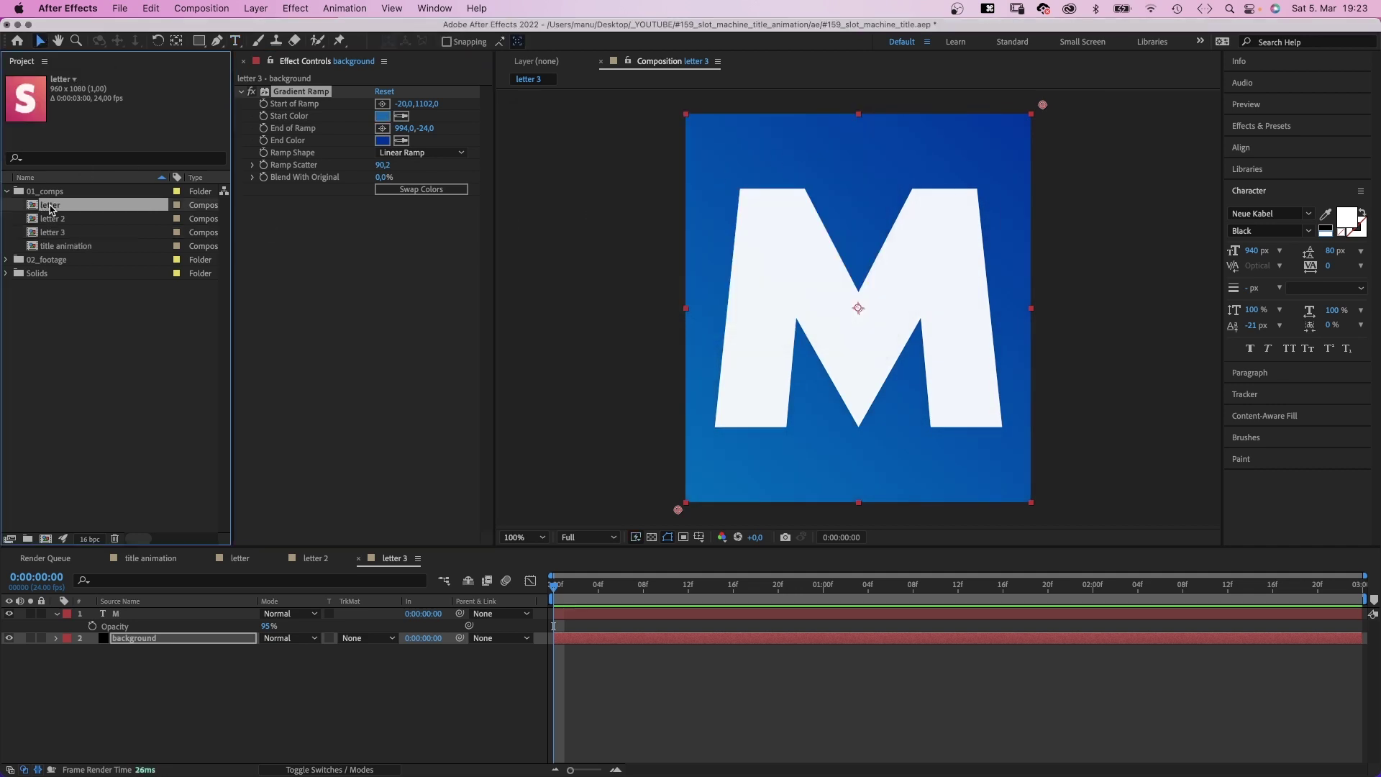
key(super+d)
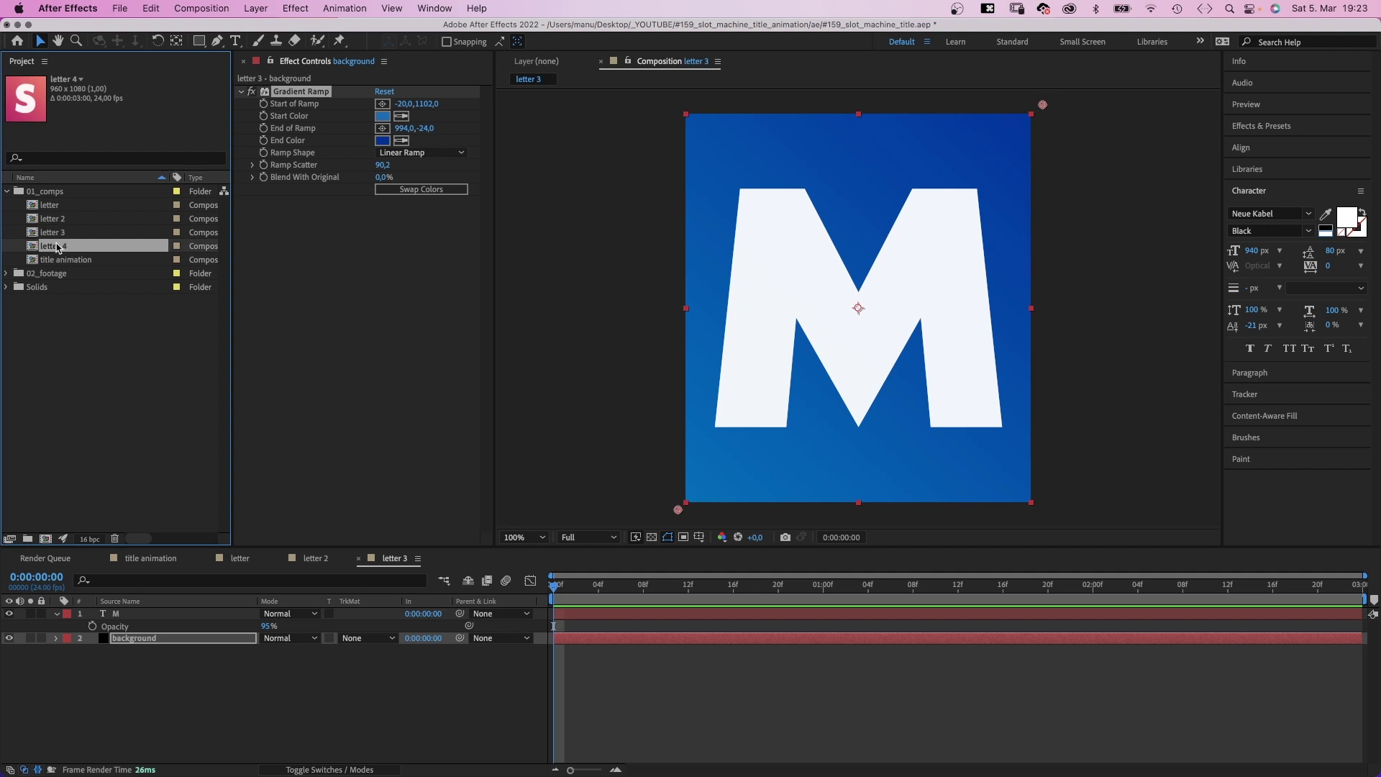
key(Return)
text(icon)
key(Return)
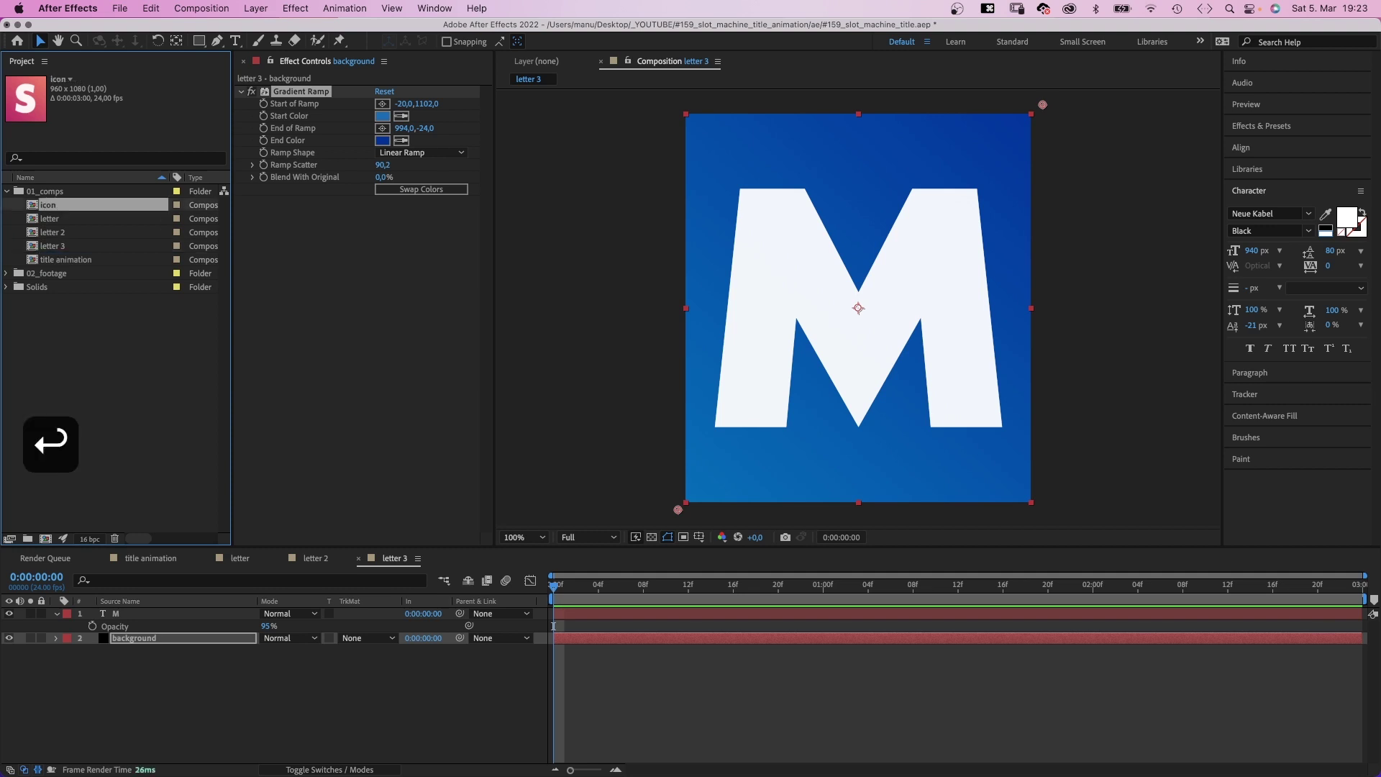
double_click(47, 207)
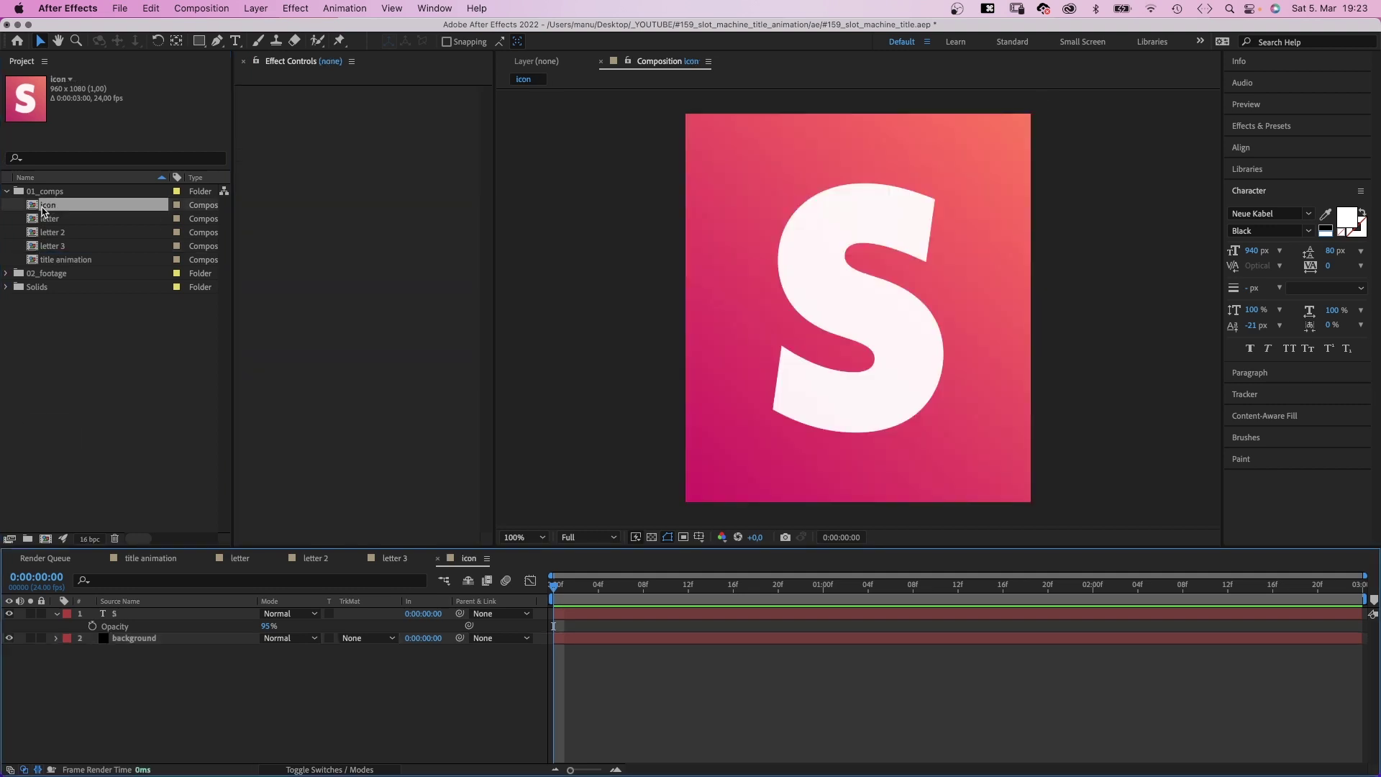
click(119, 613)
key(BackSpace)
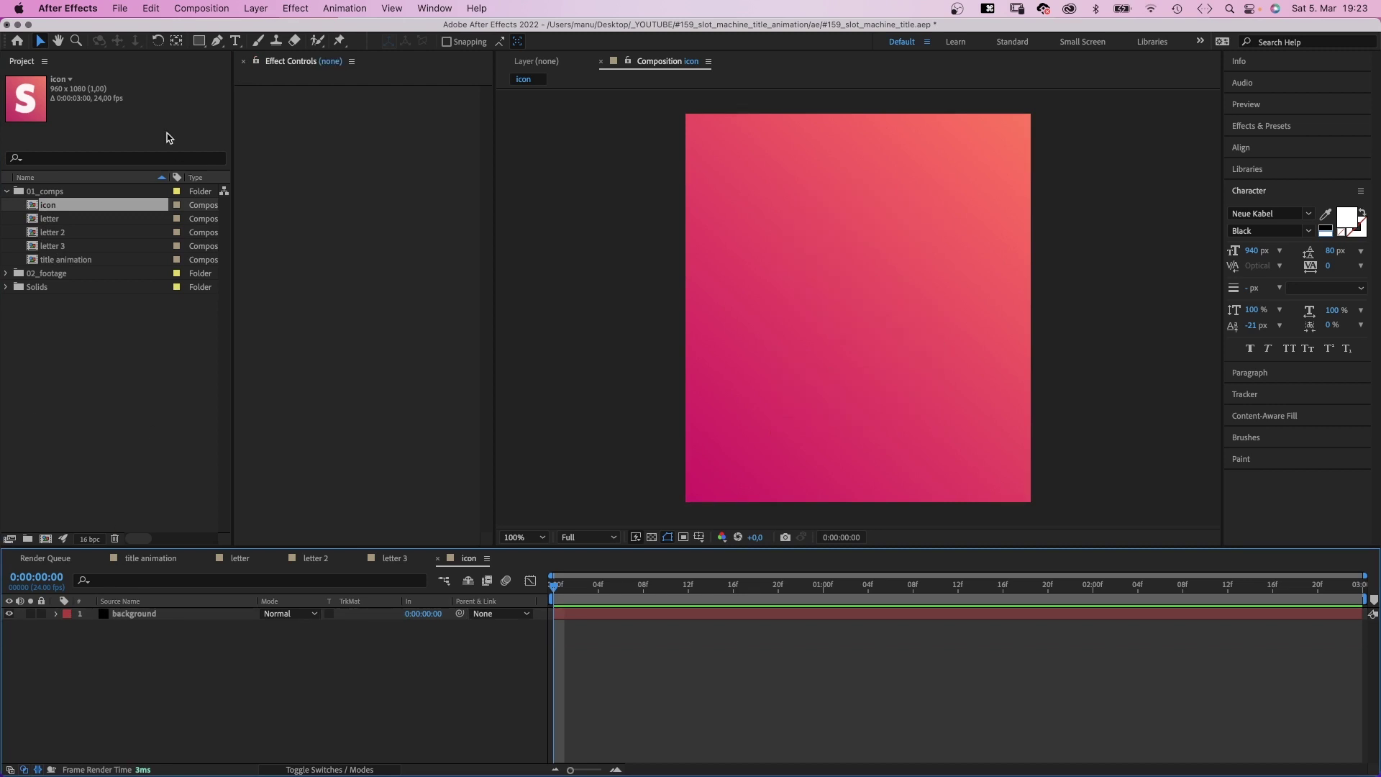
Add a solid white star to the comp and shrink its inner and outer radius.
drag(199, 41, 256, 102)
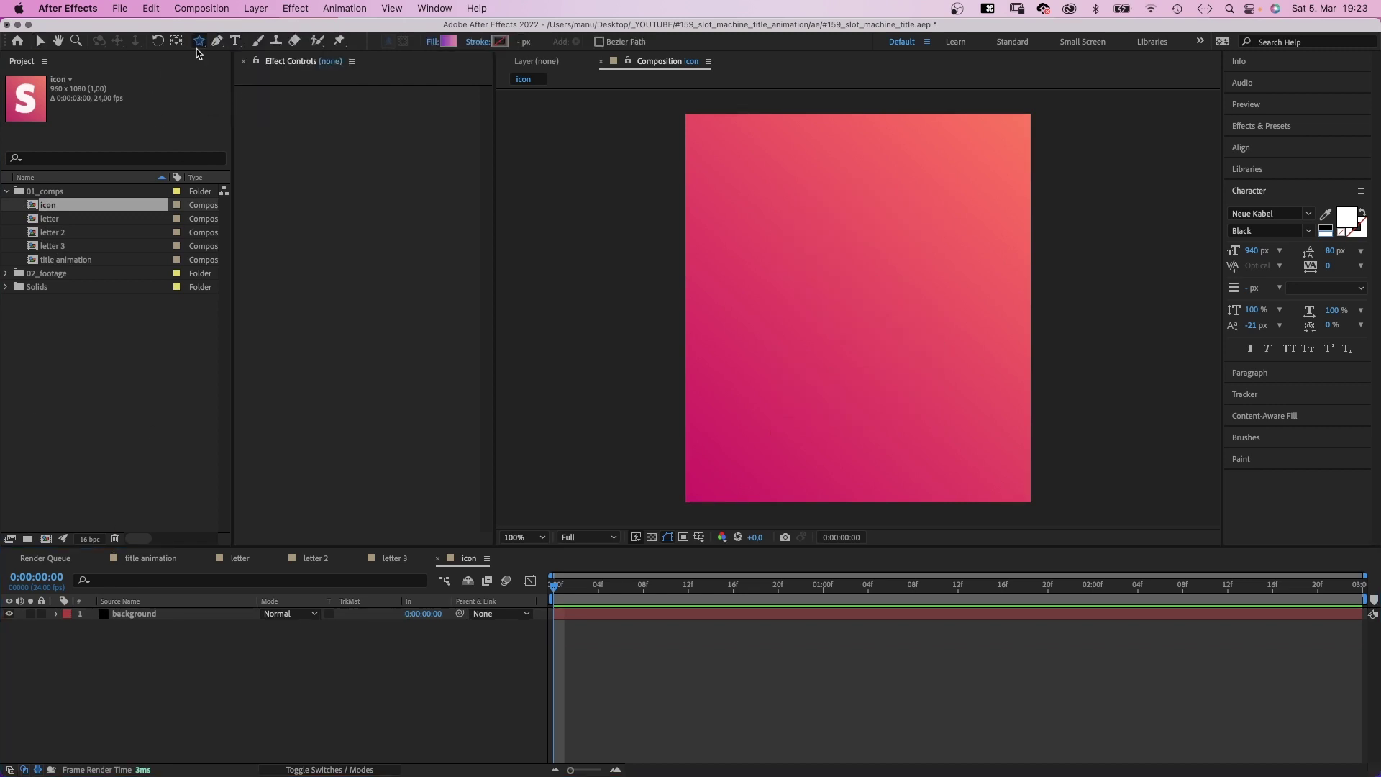
double_click(199, 43)
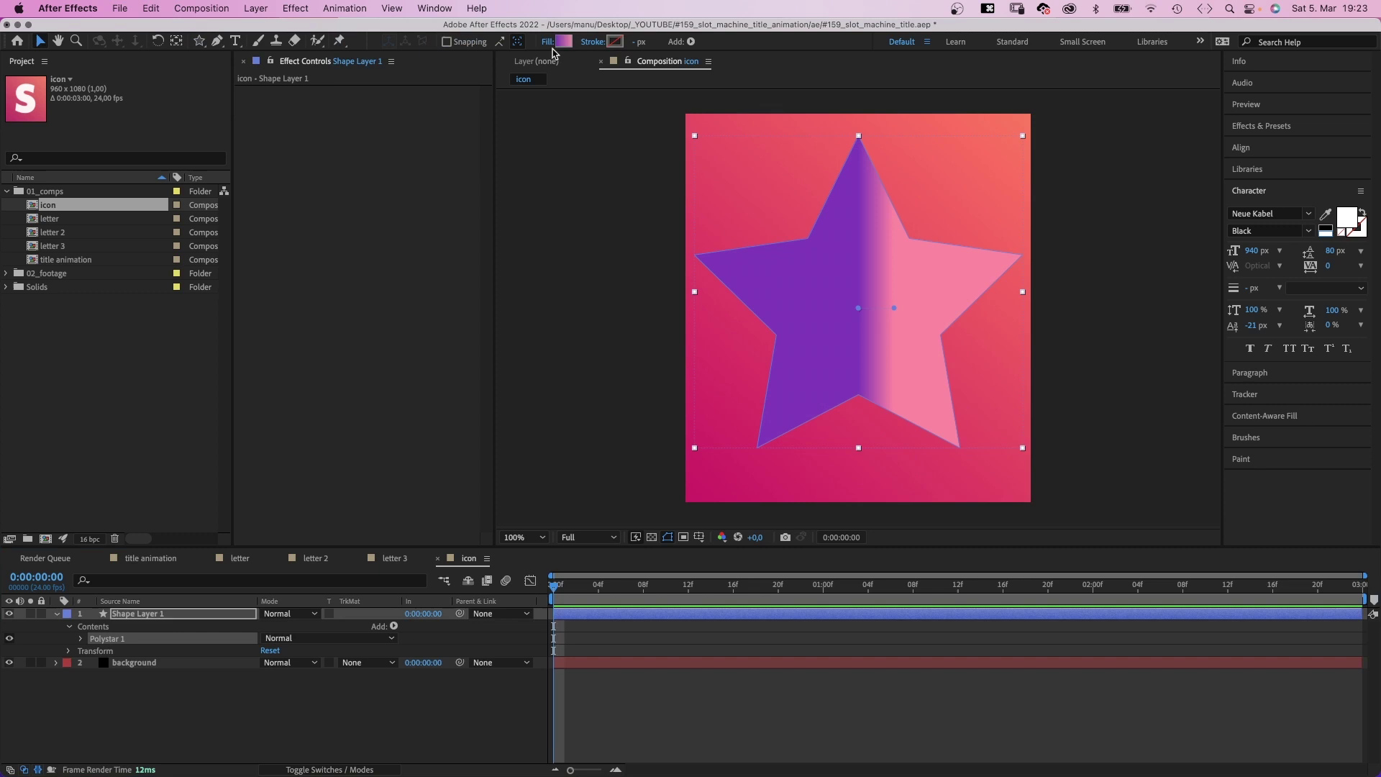
click(545, 46)
click(551, 151)
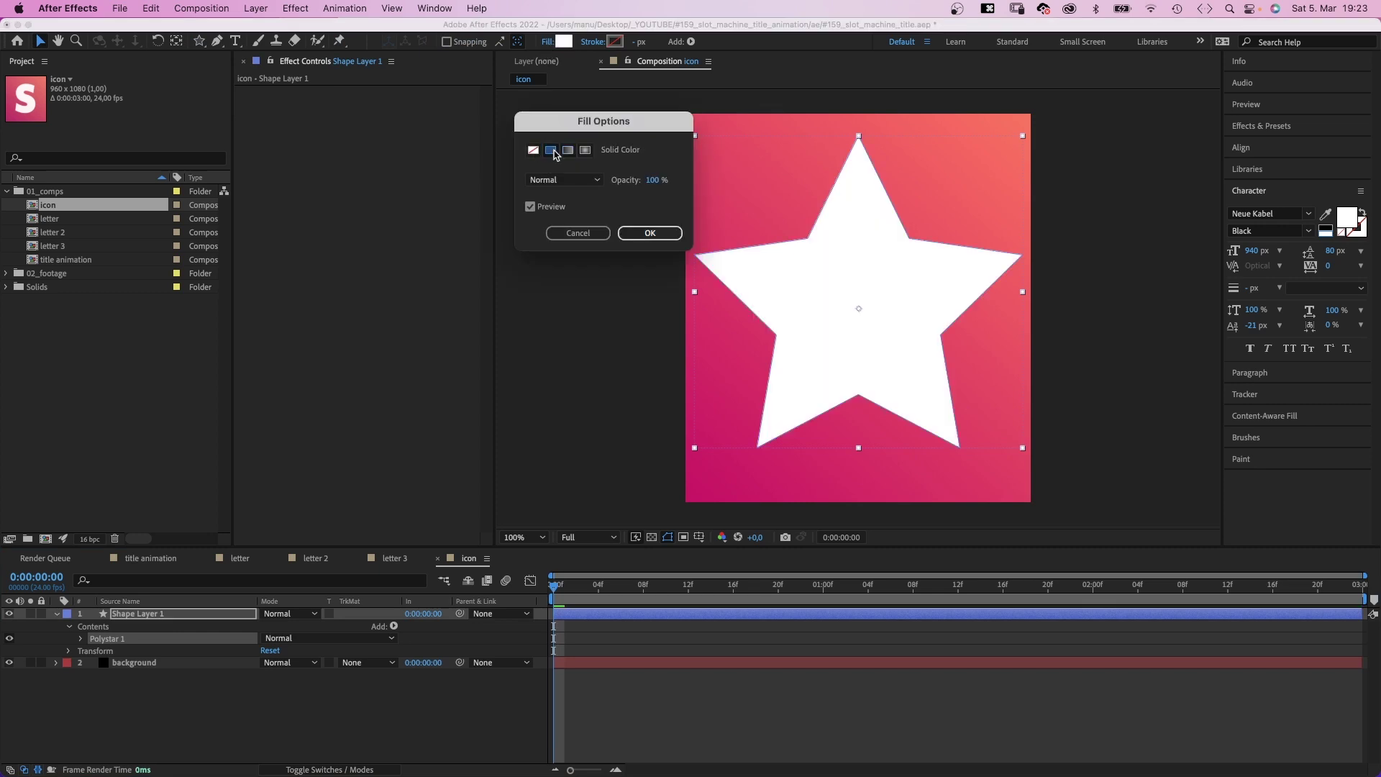
click(623, 232)
click(80, 639)
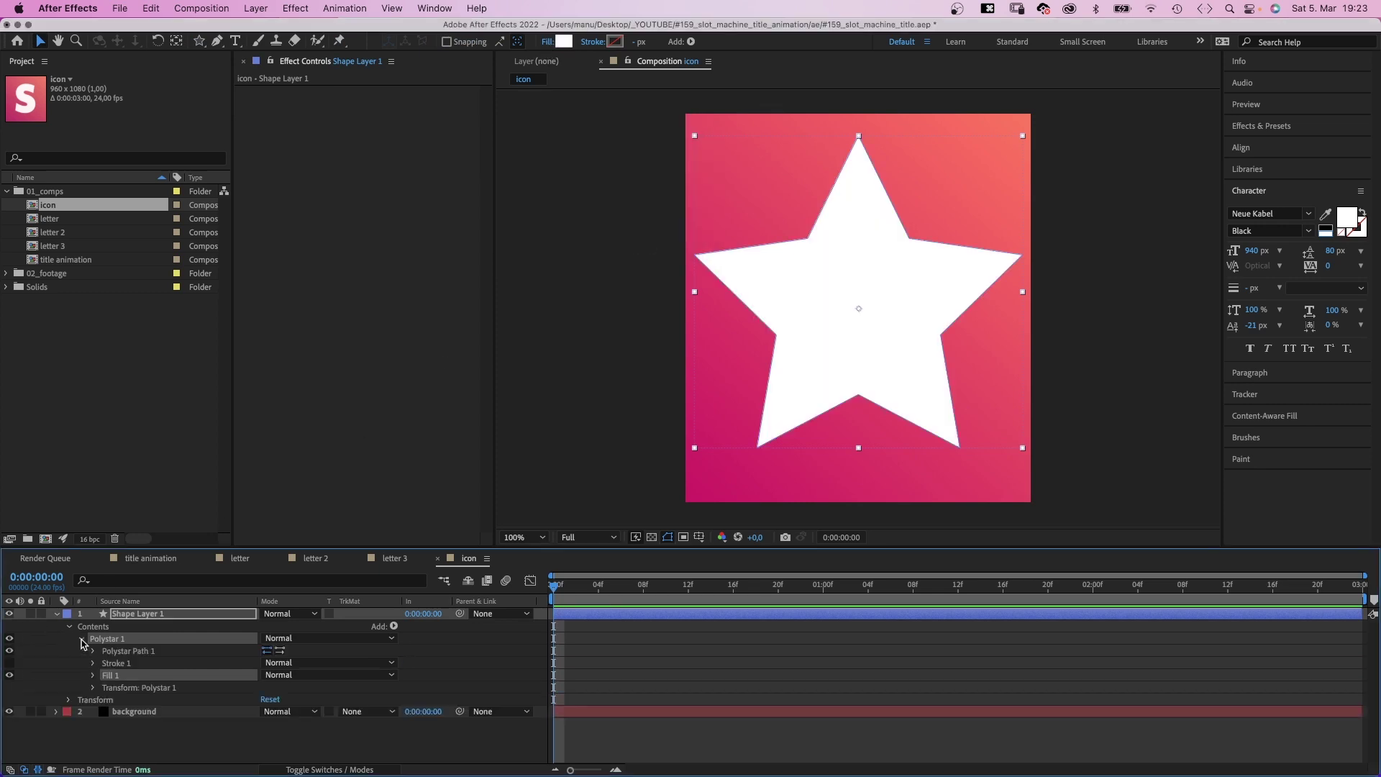
click(92, 651)
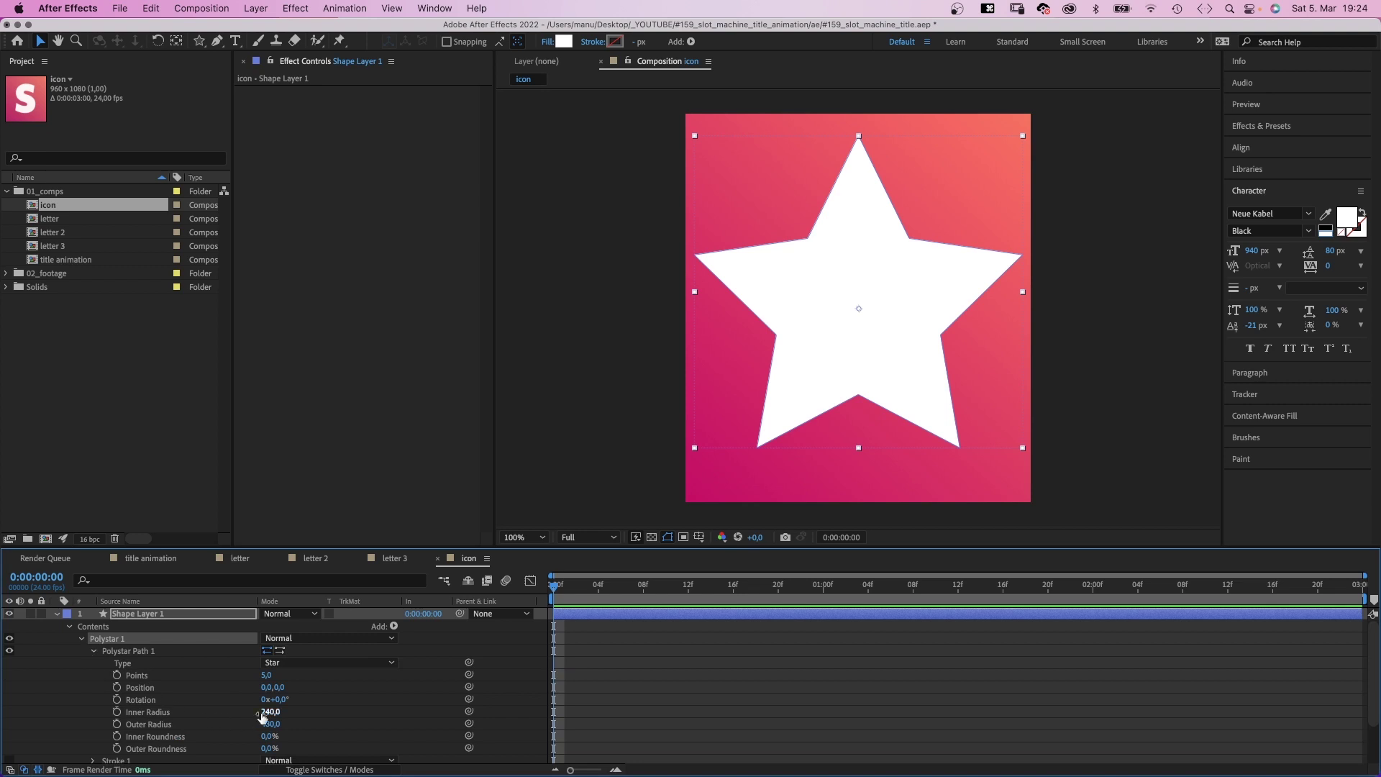
drag(264, 712, 208, 722)
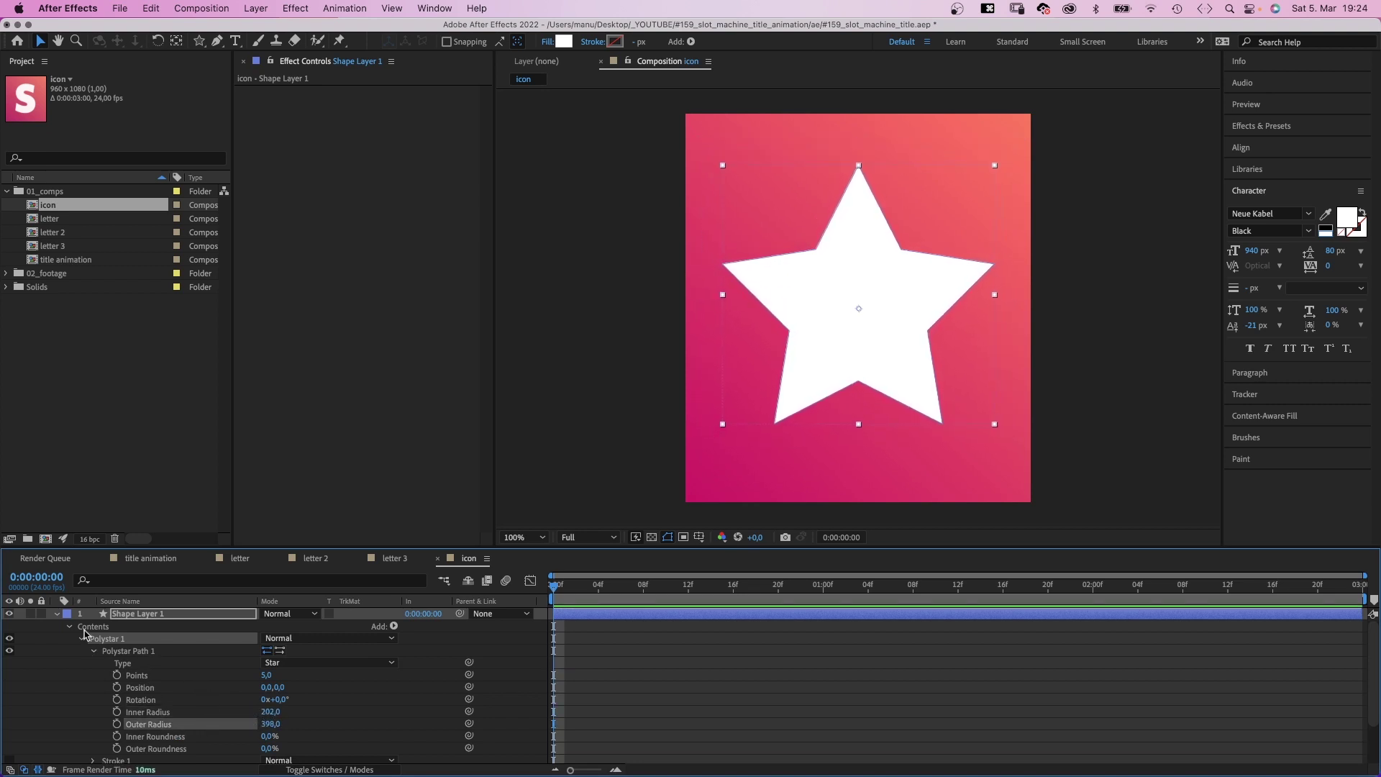
click(55, 616)
Set the background gradient's end colour to orange and its start colour to FFDFC4.
click(130, 628)
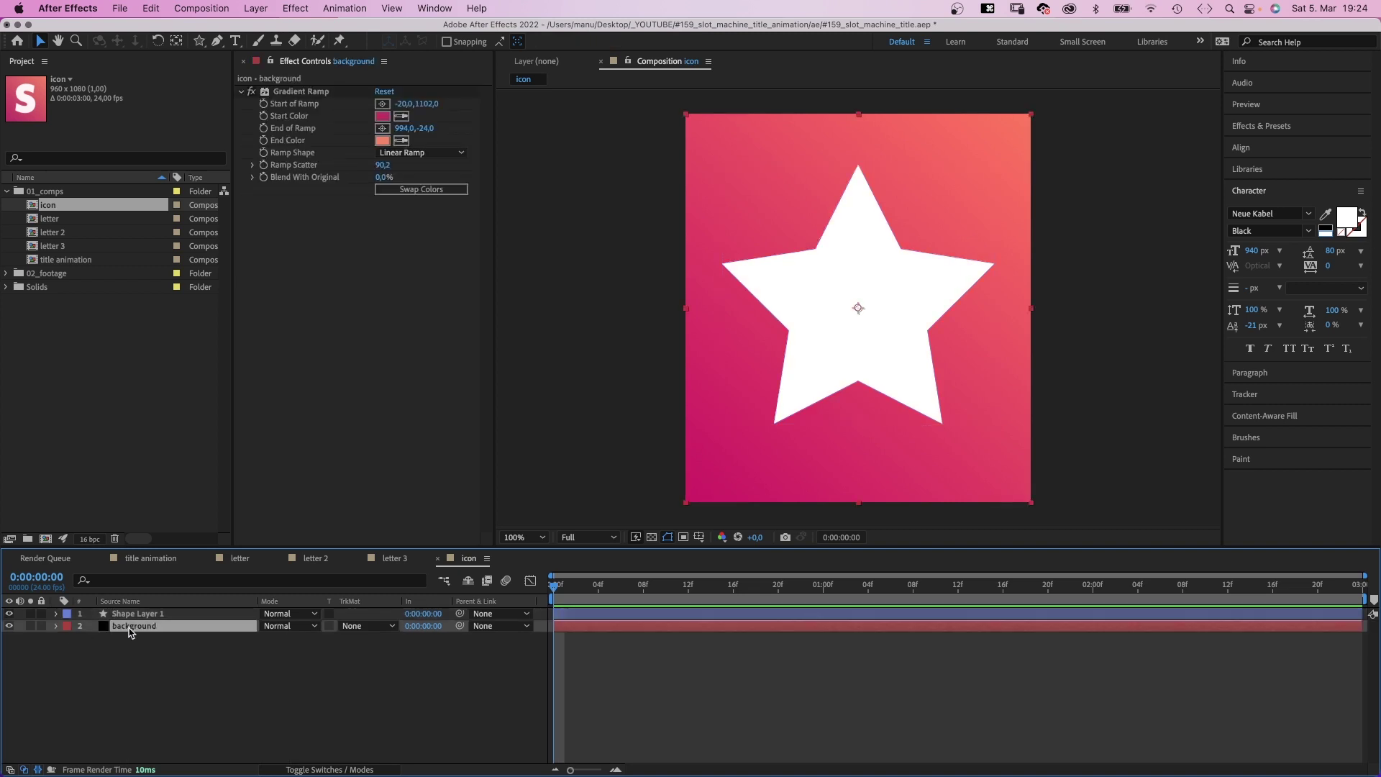
click(379, 141)
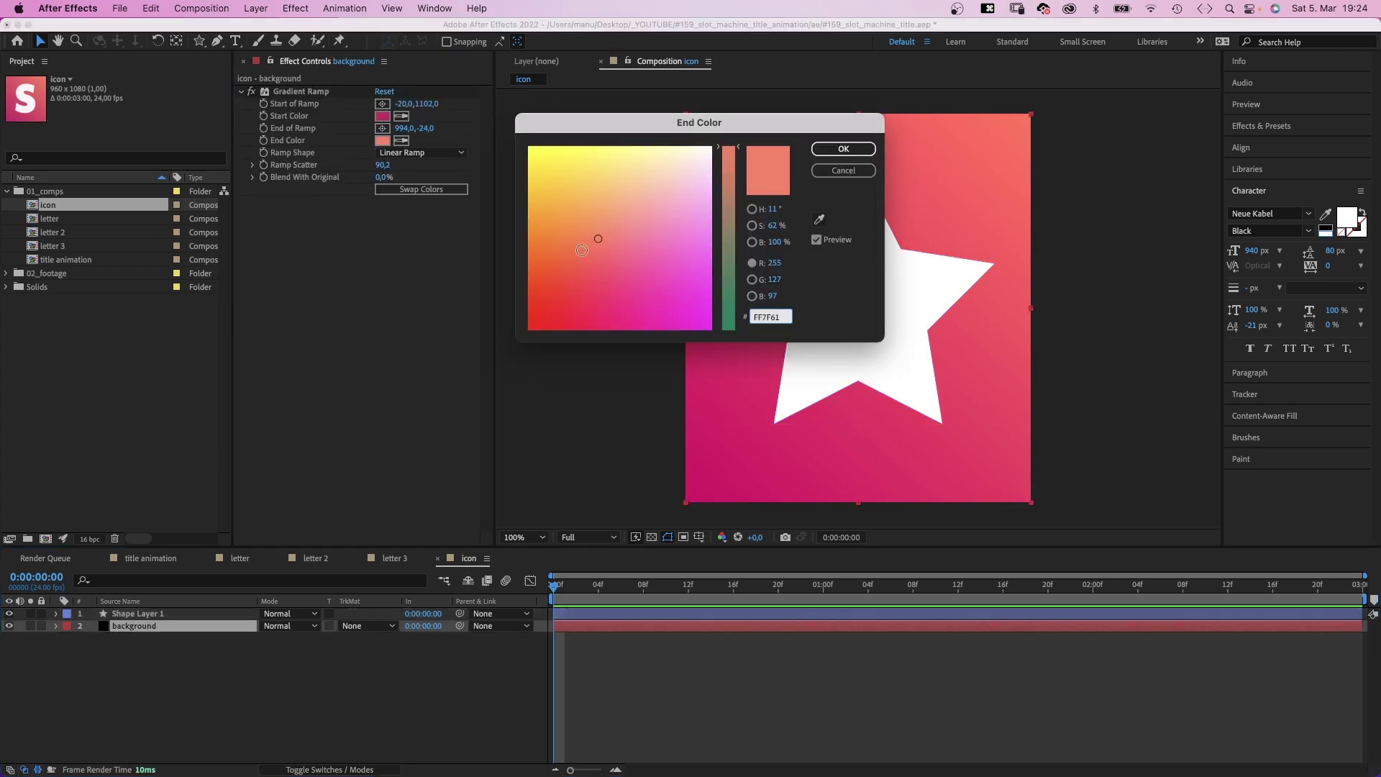
mouse_move(582, 250)
mouse_down()
mouse_move(638, 216)
mouse_move(651, 157)
mouse_move(554, 173)
mouse_move(524, 245)
mouse_up()
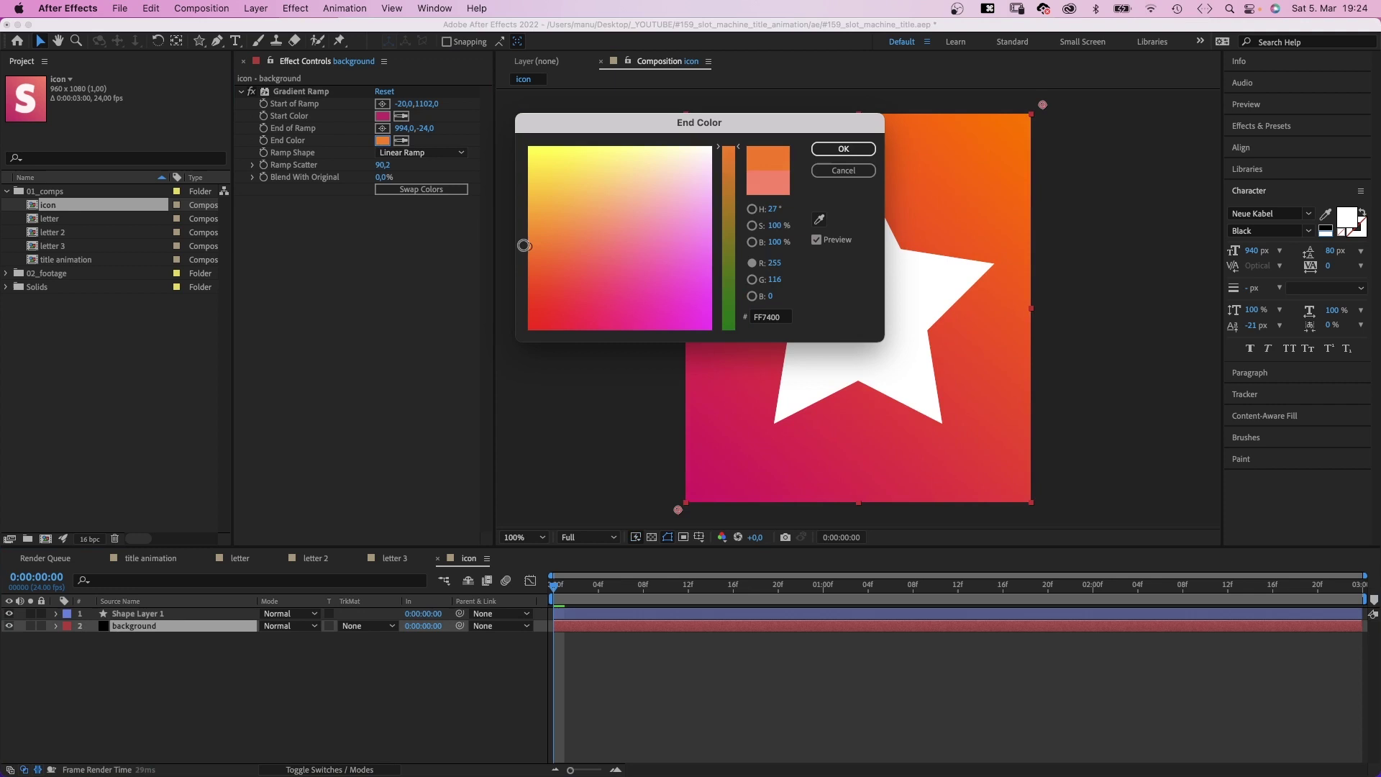
click(838, 148)
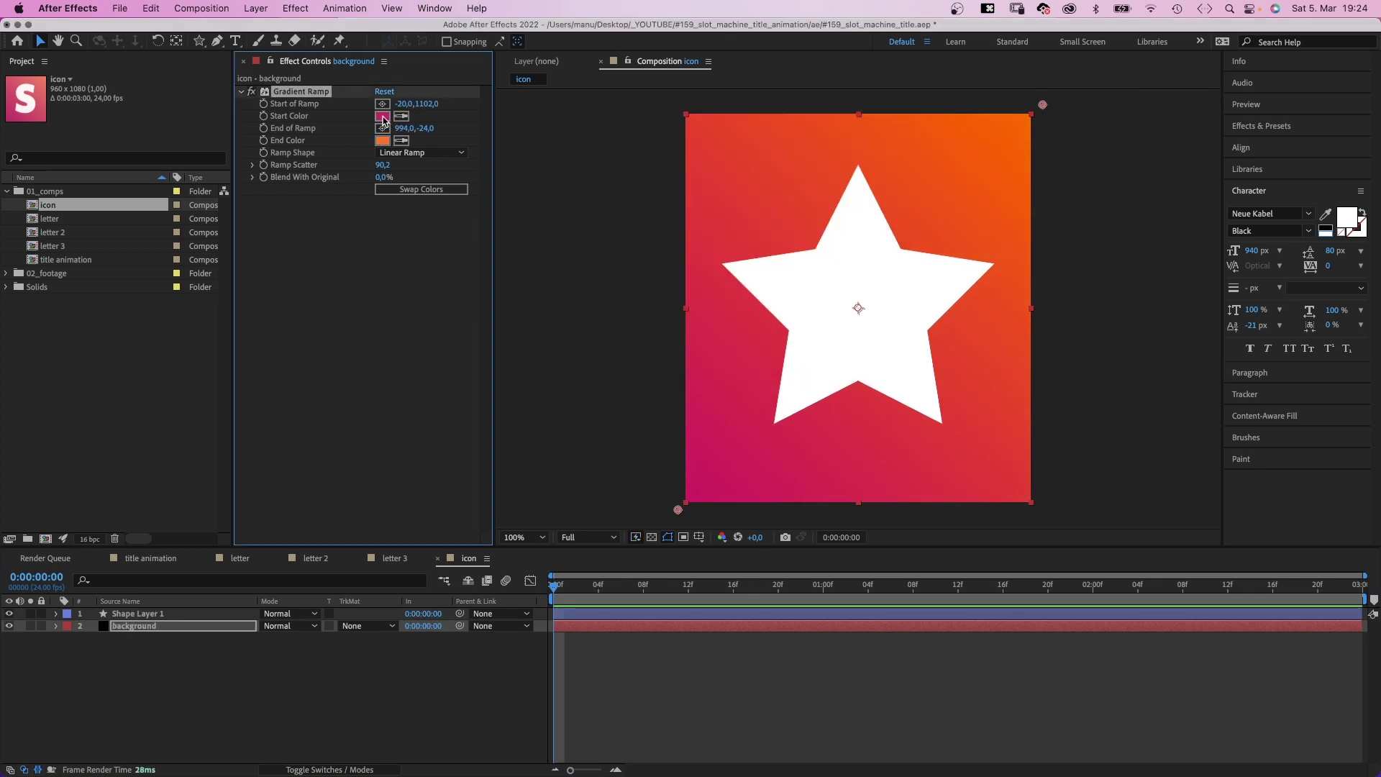
click(382, 115)
mouse_move(729, 193)
mouse_down()
mouse_move(728, 147)
mouse_move(671, 161)
mouse_up()
click(669, 169)
click(842, 149)
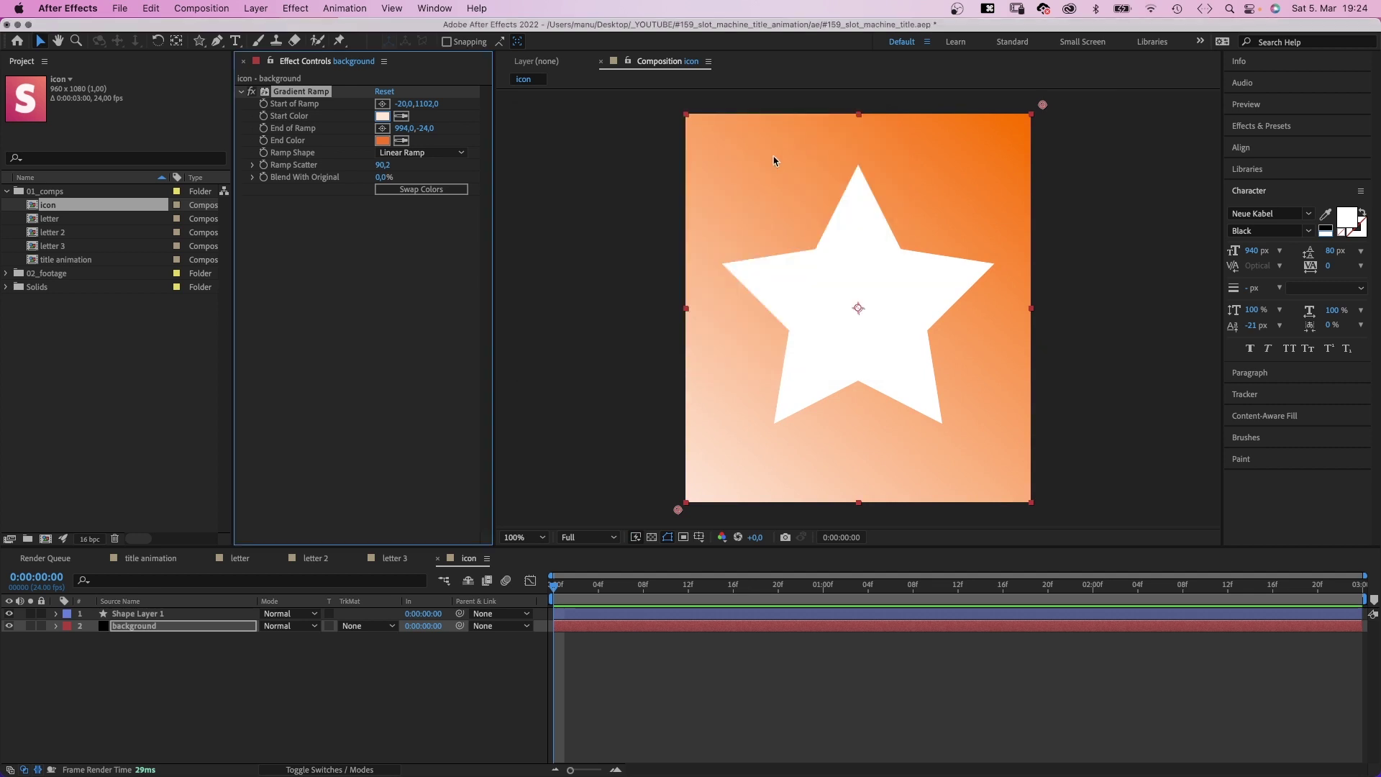
Duplicate the icon comp as icon 3, delete its star and add a white polygon.
click(45, 210)
key(super+d)
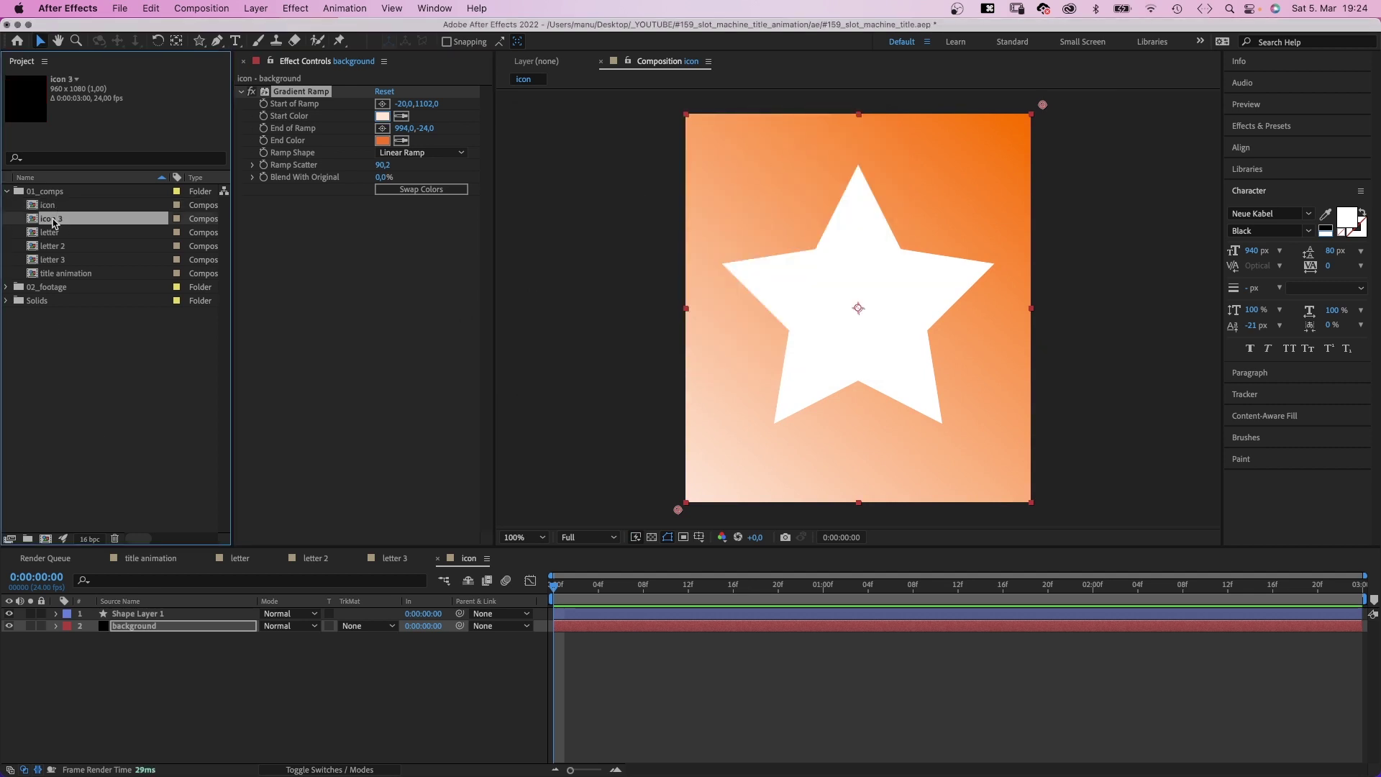
double_click(55, 220)
click(134, 615)
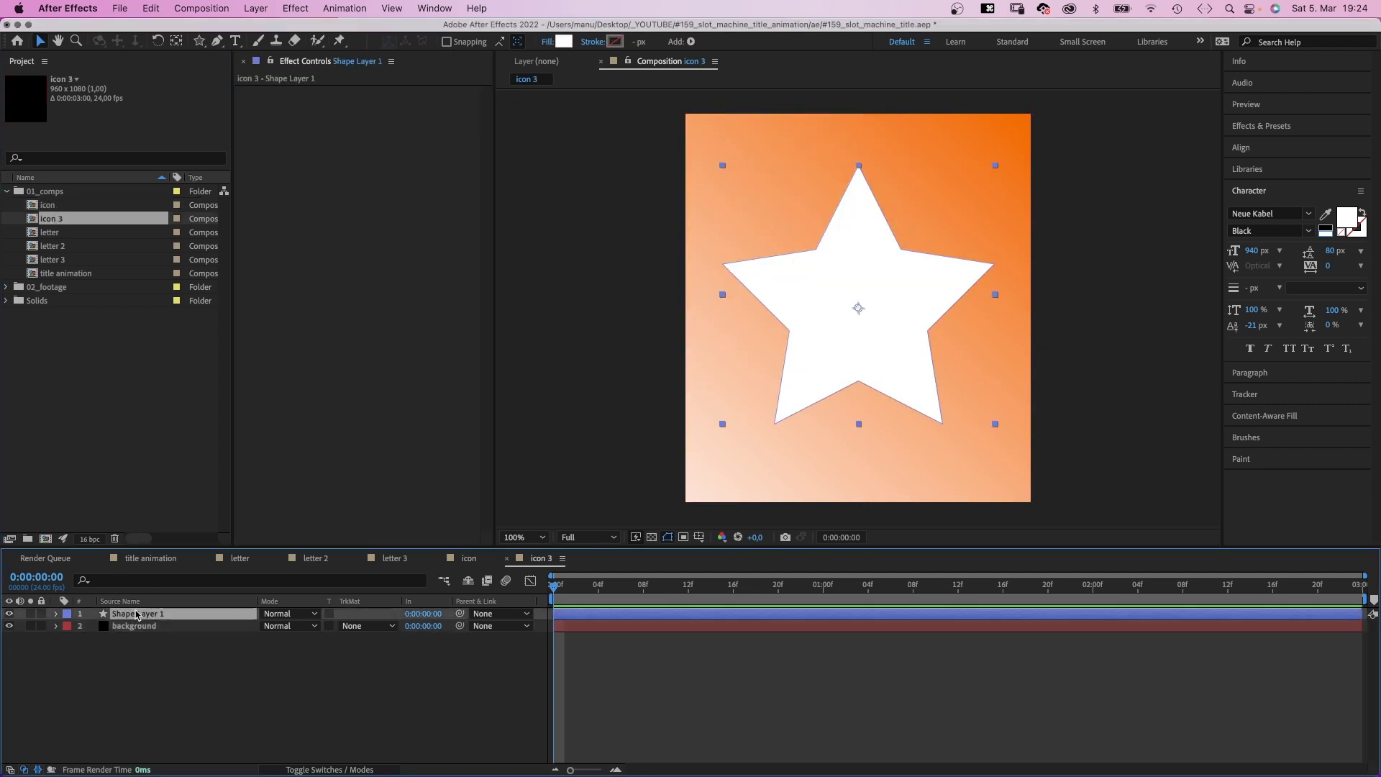
key(BackSpace)
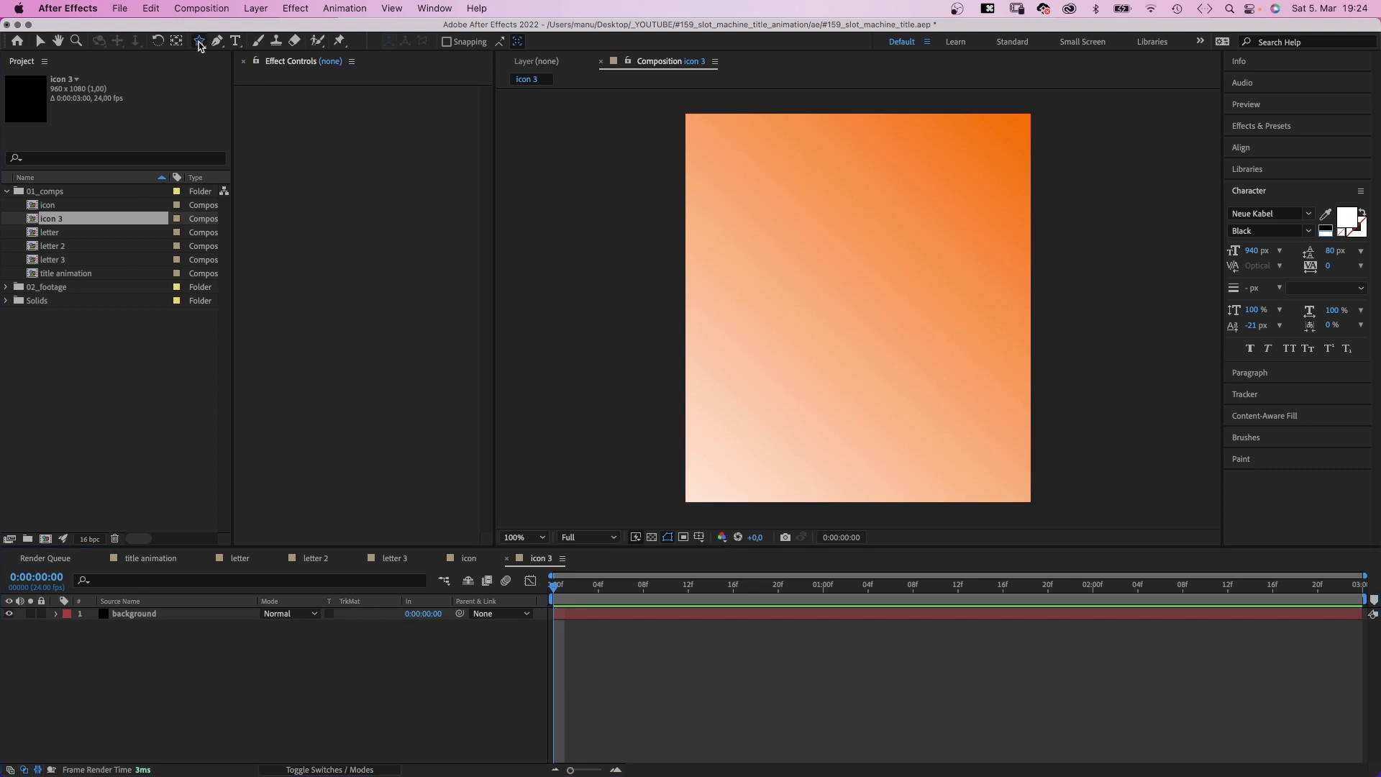
drag(200, 40, 230, 67)
double_click(200, 43)
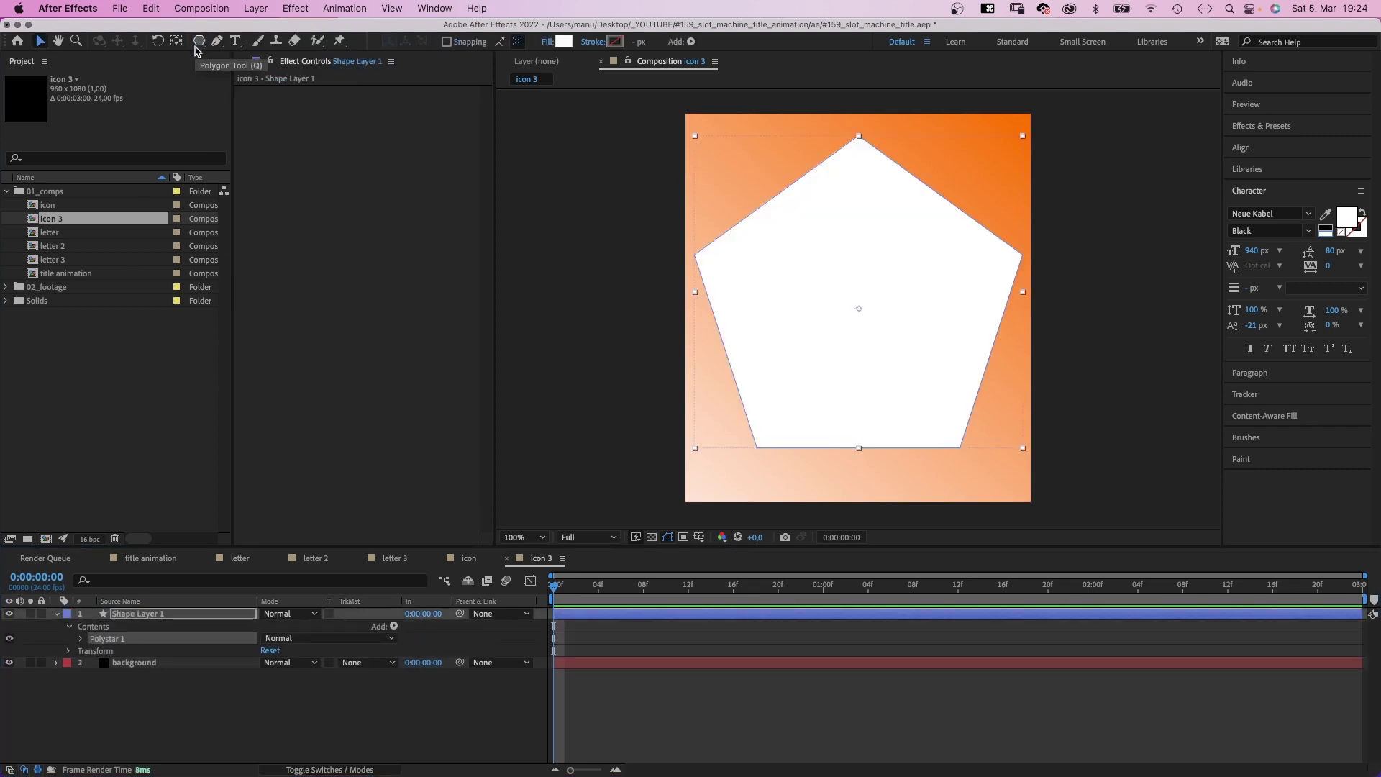
Make the polygon a 3-point triangle with outer radius 354, nudged slightly lower.
click(81, 639)
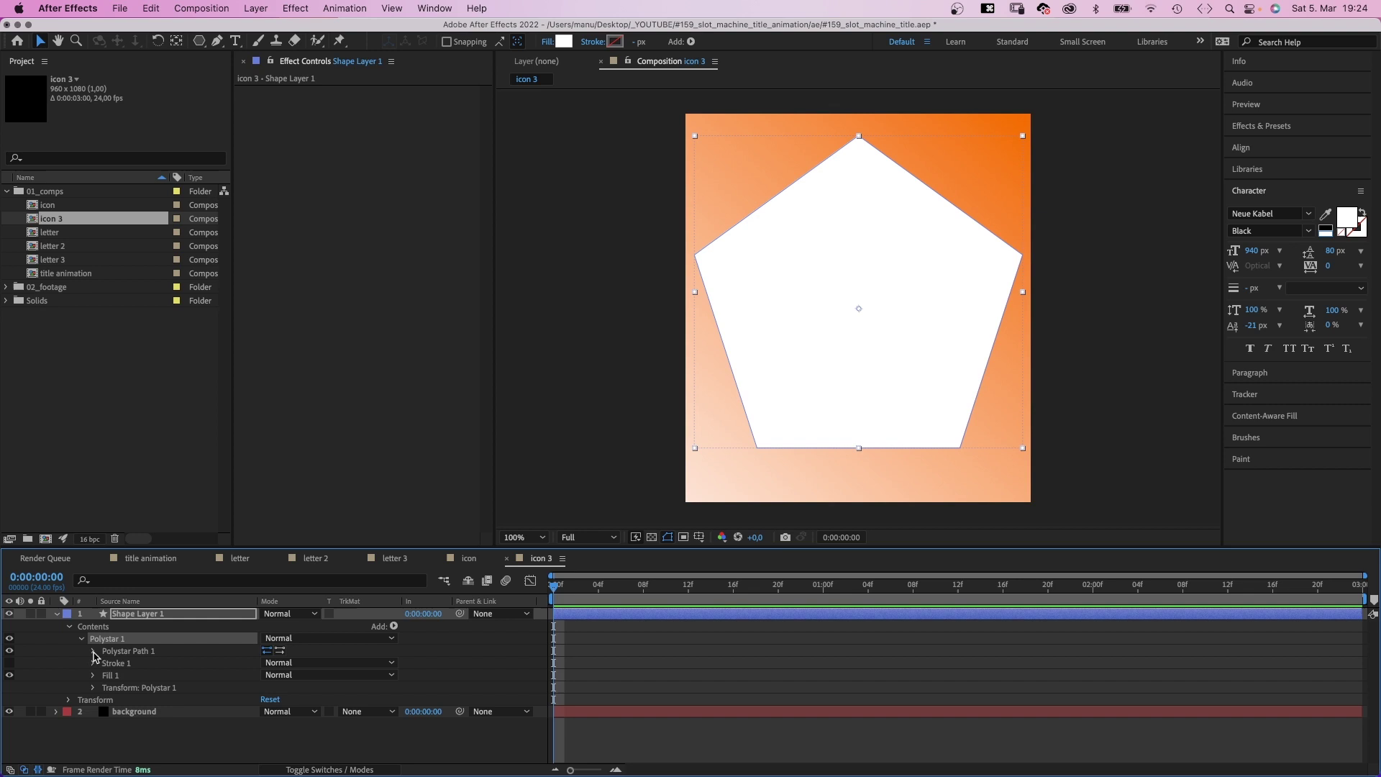
click(93, 651)
text(3)
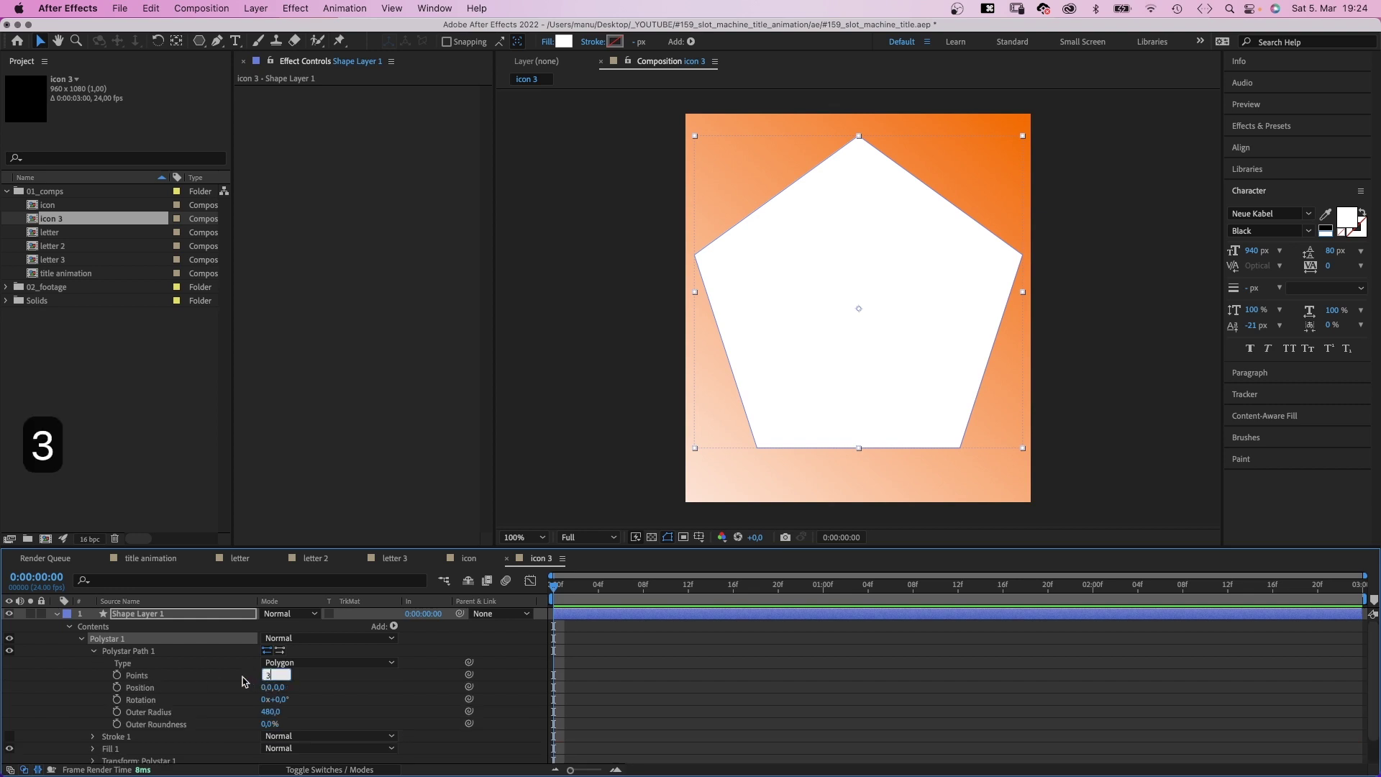
key(Return)
drag(272, 714, 237, 714)
click(870, 357)
drag(862, 344, 869, 377)
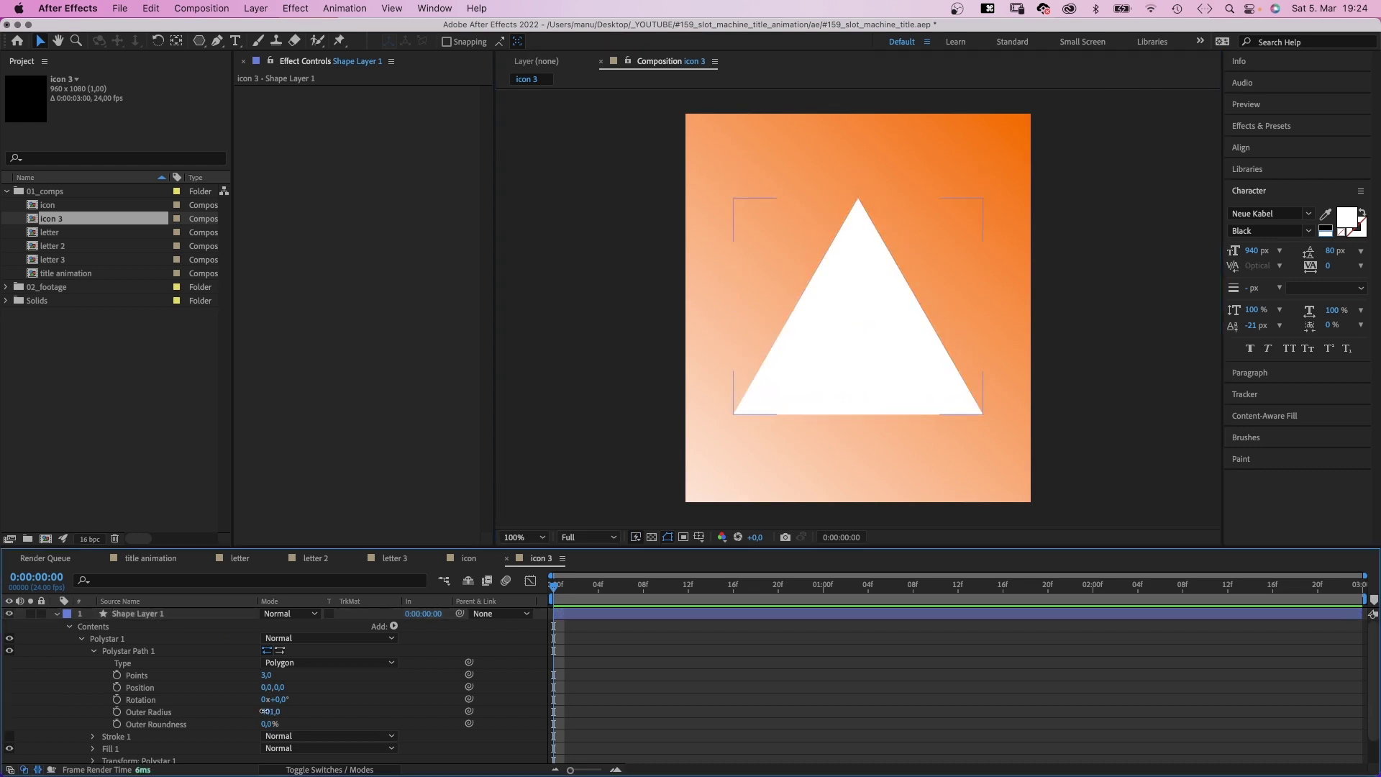
drag(271, 712, 232, 713)
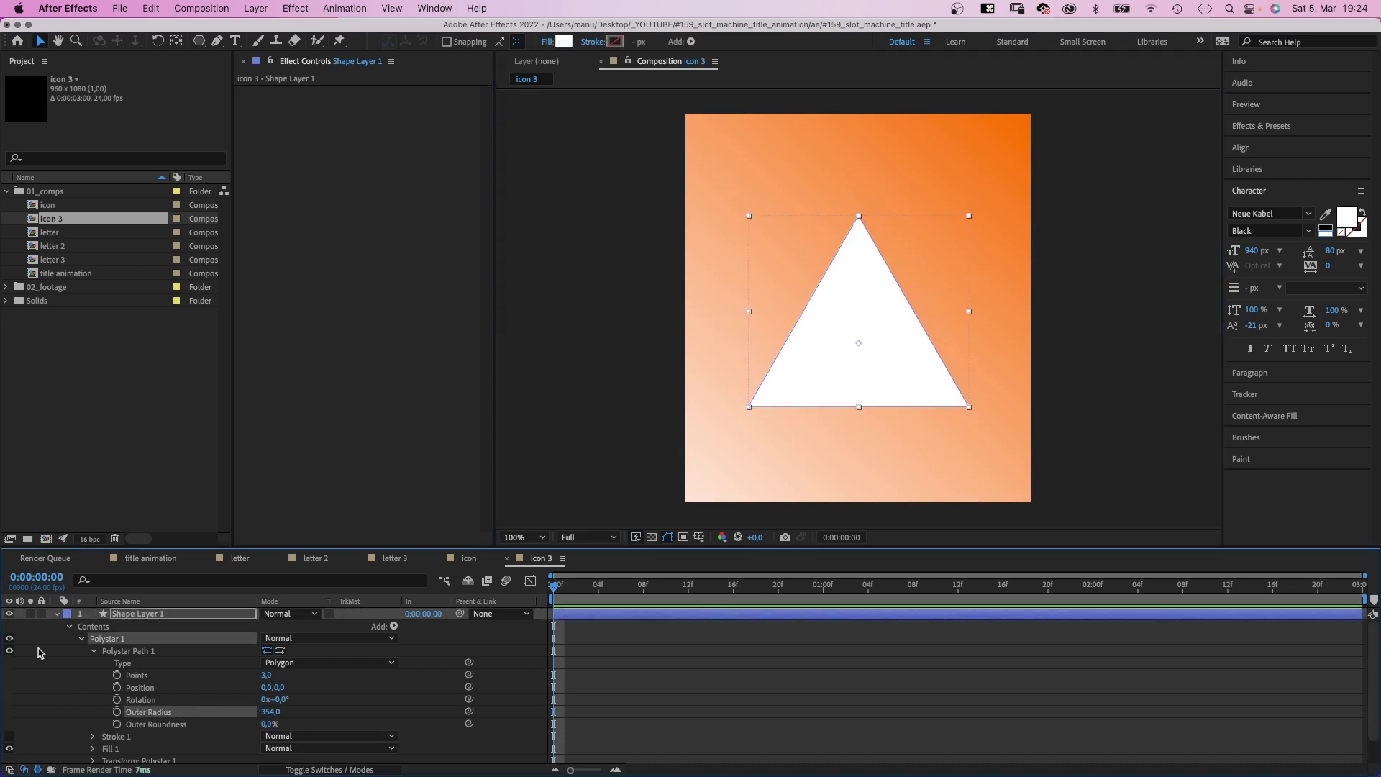
click(56, 616)
click(129, 702)
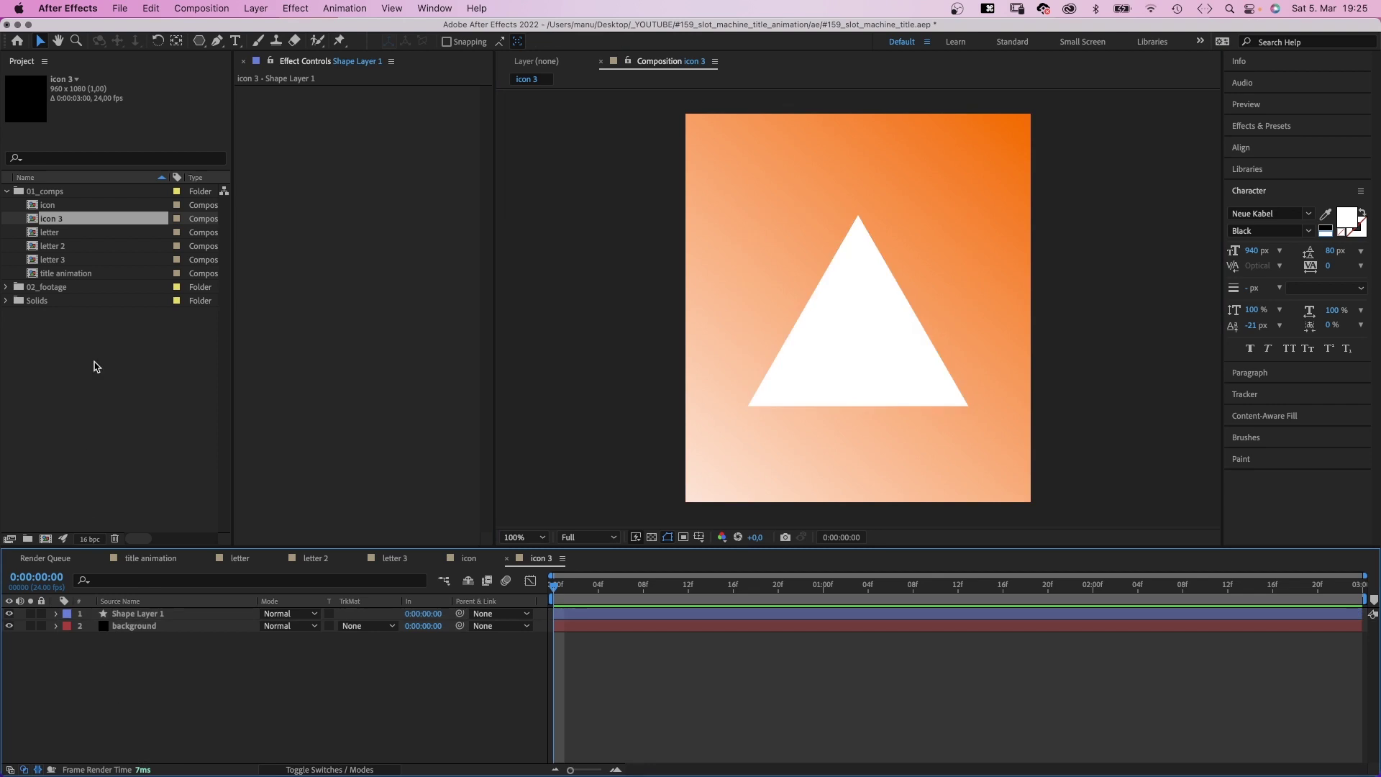
Place the letter comp in title animation and apply CC Vignette, Amount 75, Angle of View 35.
double_click(73, 272)
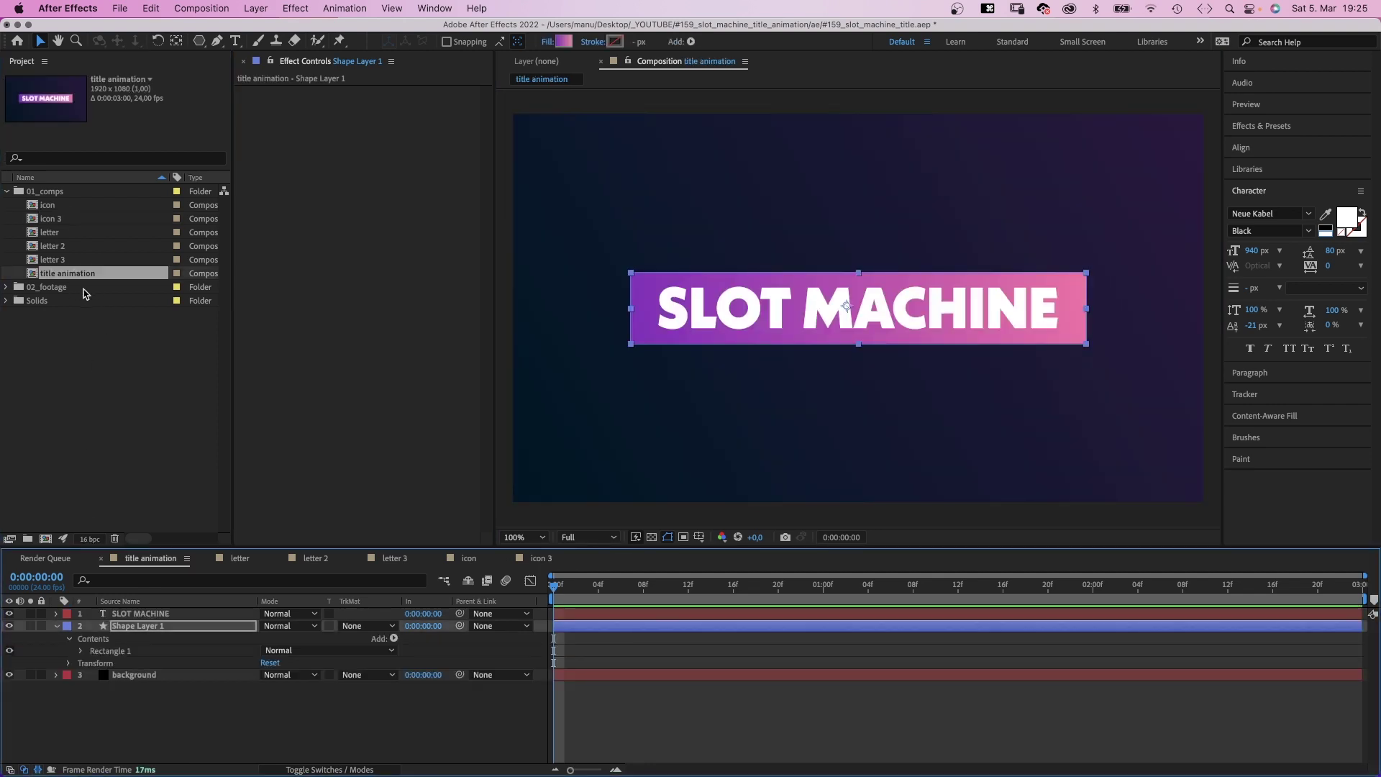
drag(43, 235, 154, 610)
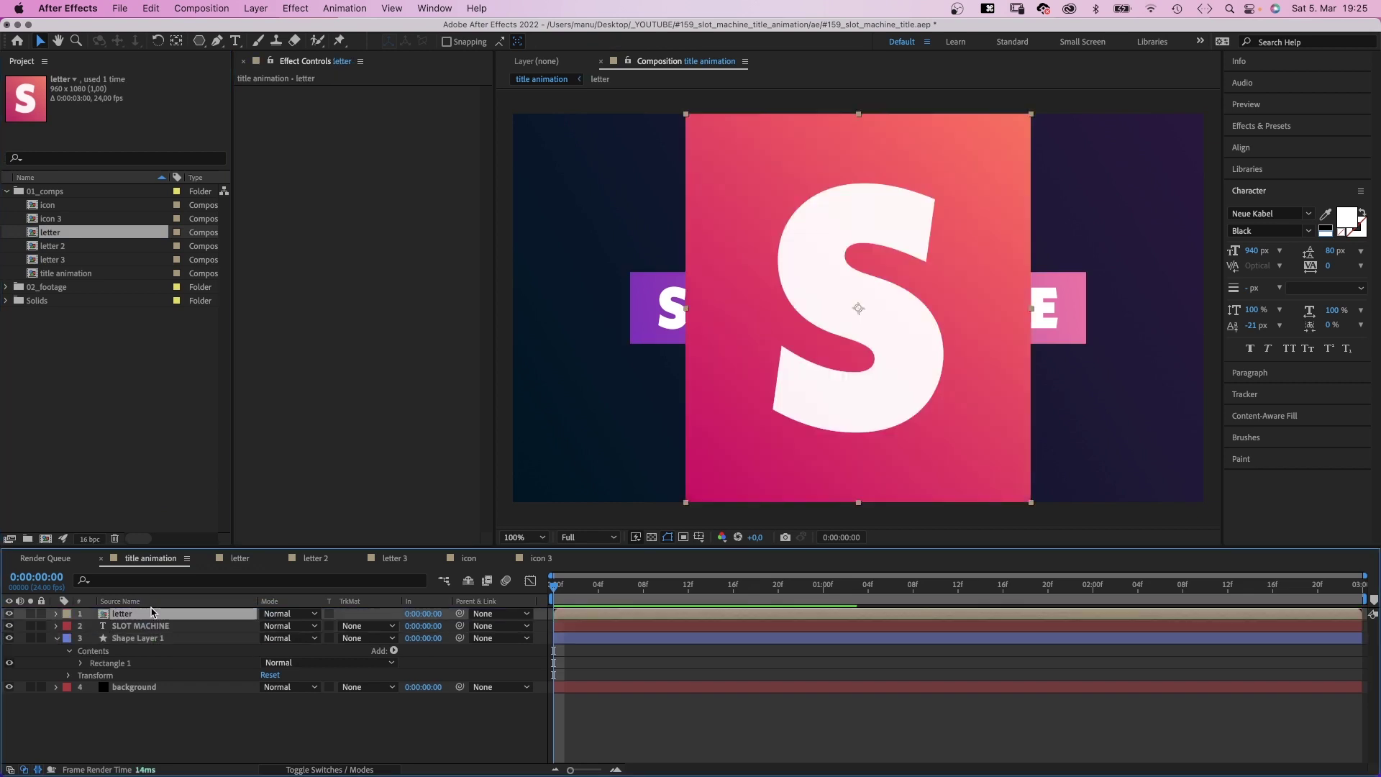
click(1267, 126)
click(1268, 148)
text(cc vi)
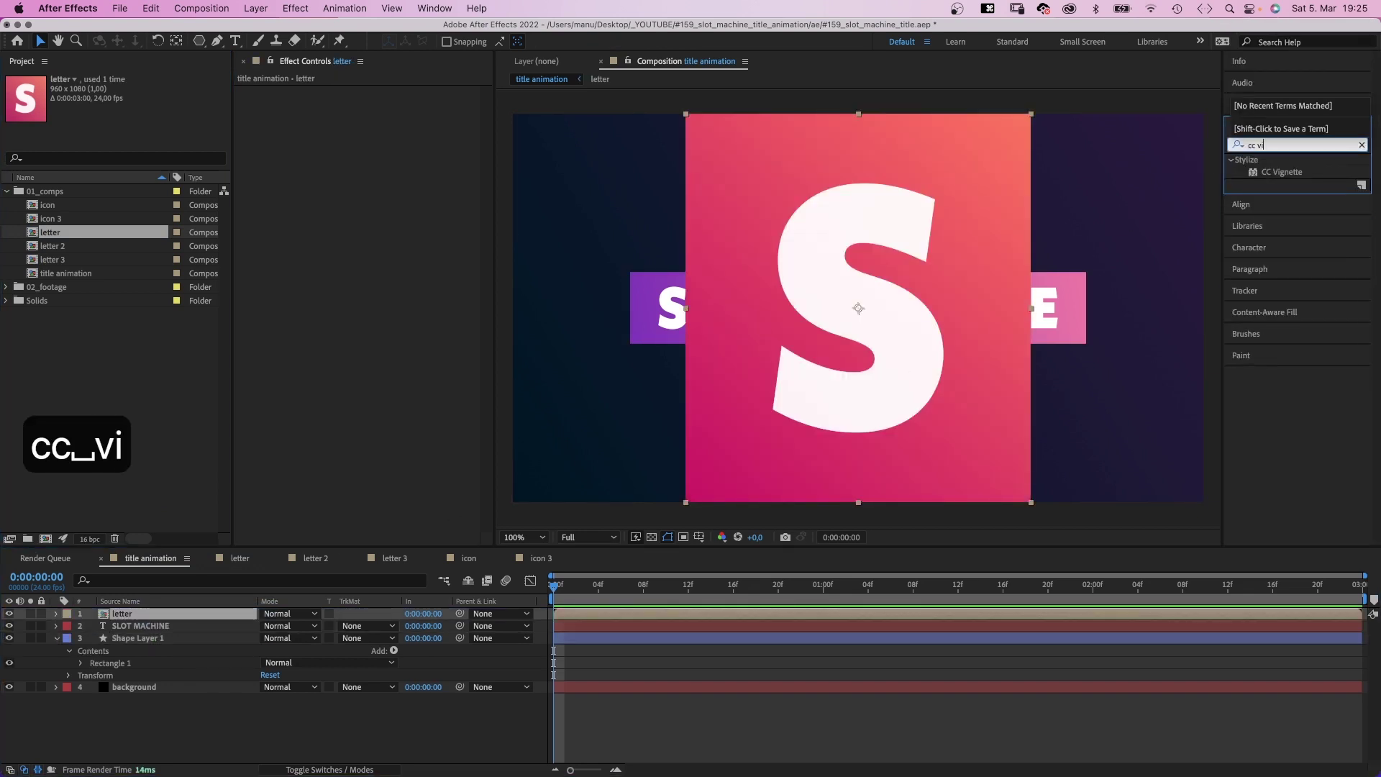
text(gnet)
drag(1253, 173, 130, 612)
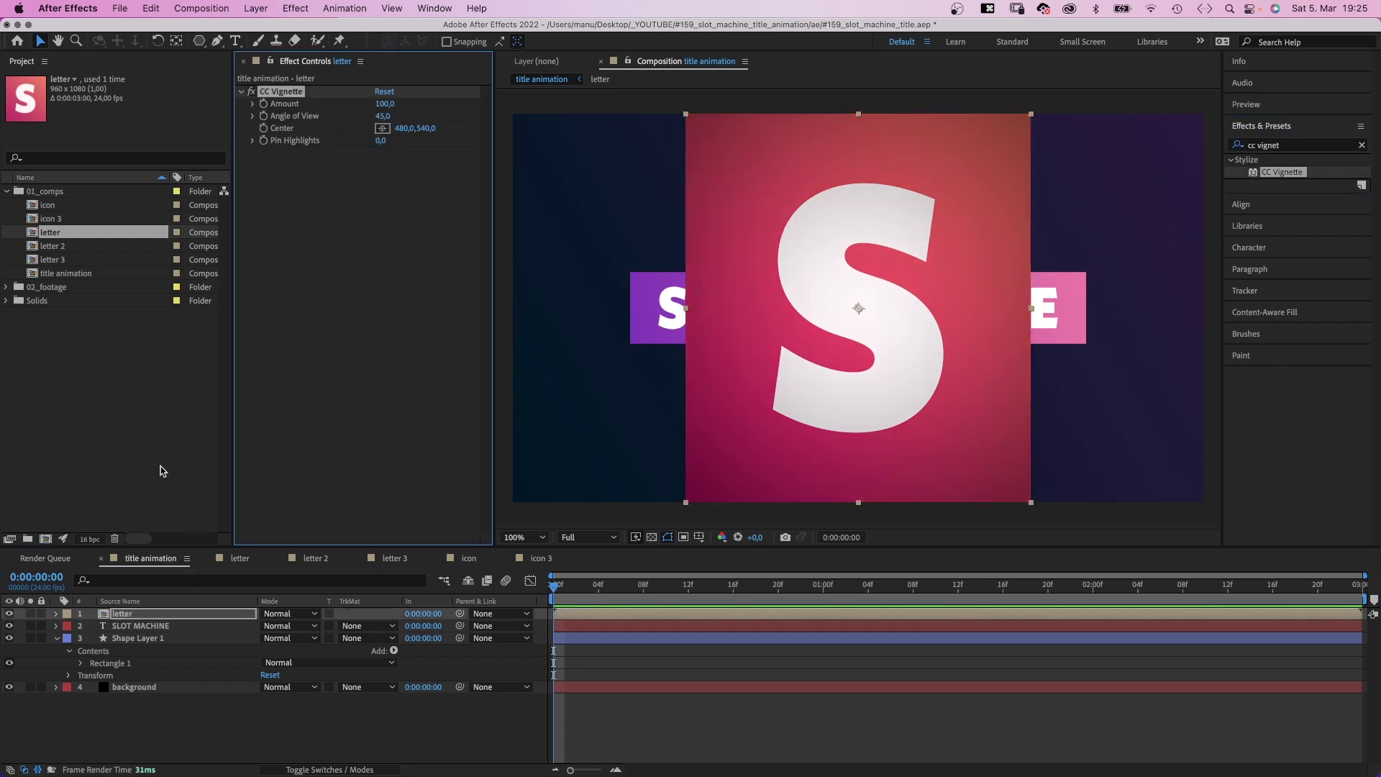
text(75)
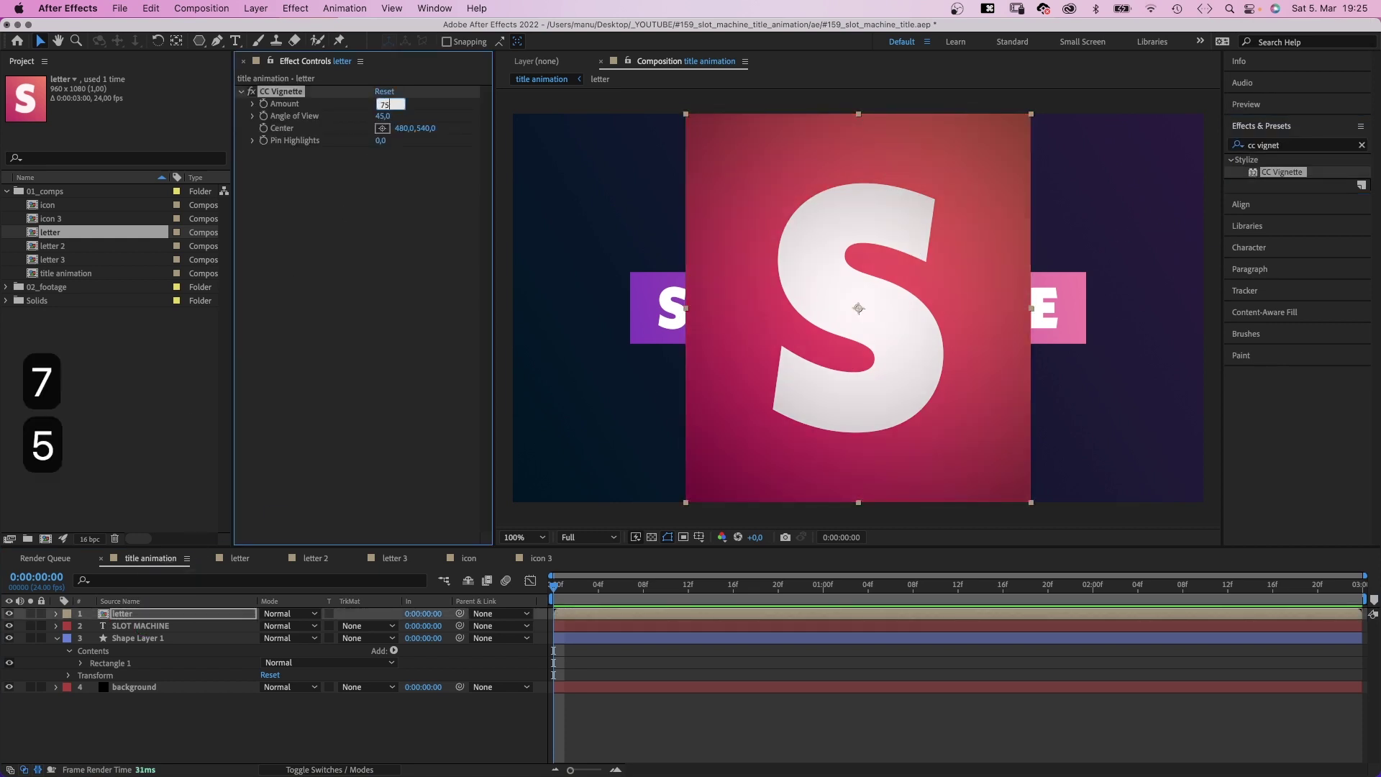
key(Return)
click(380, 117)
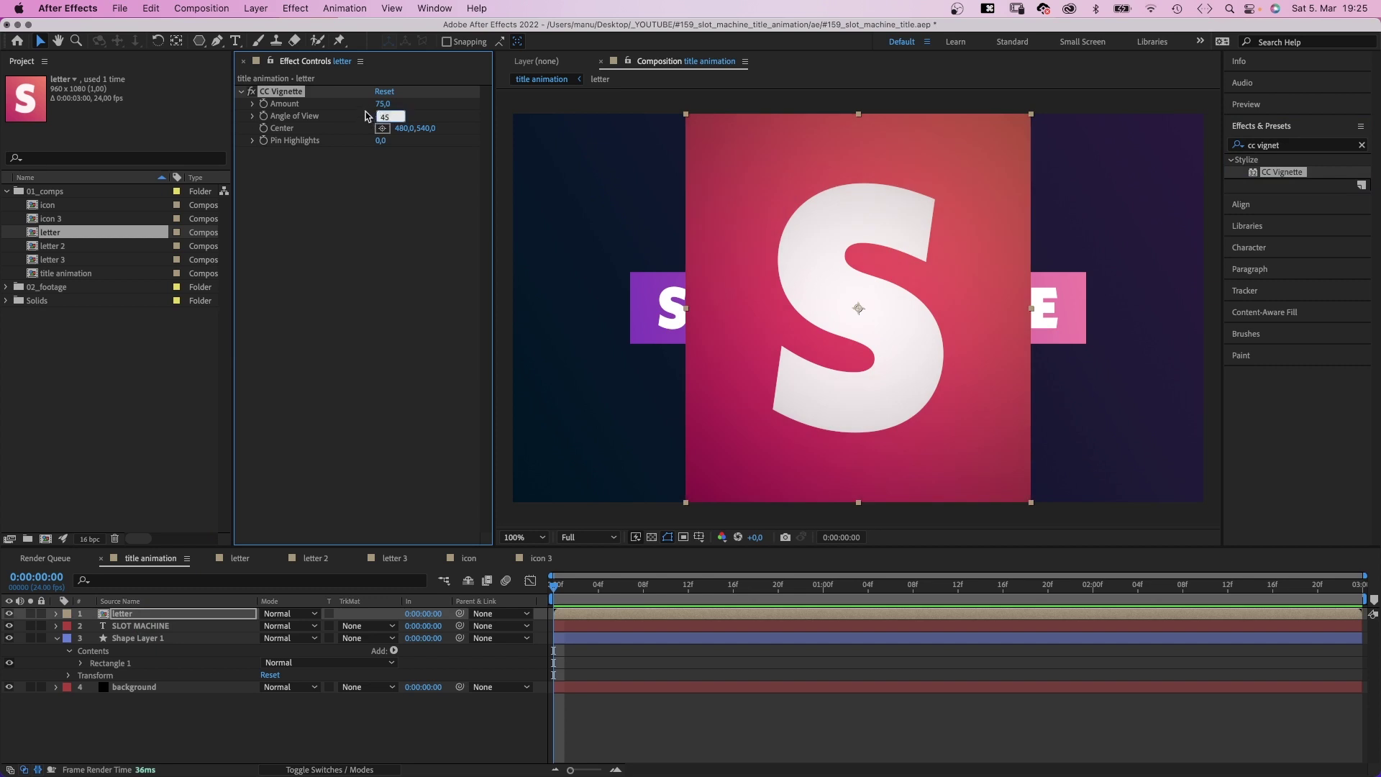
text(35)
key(Return)
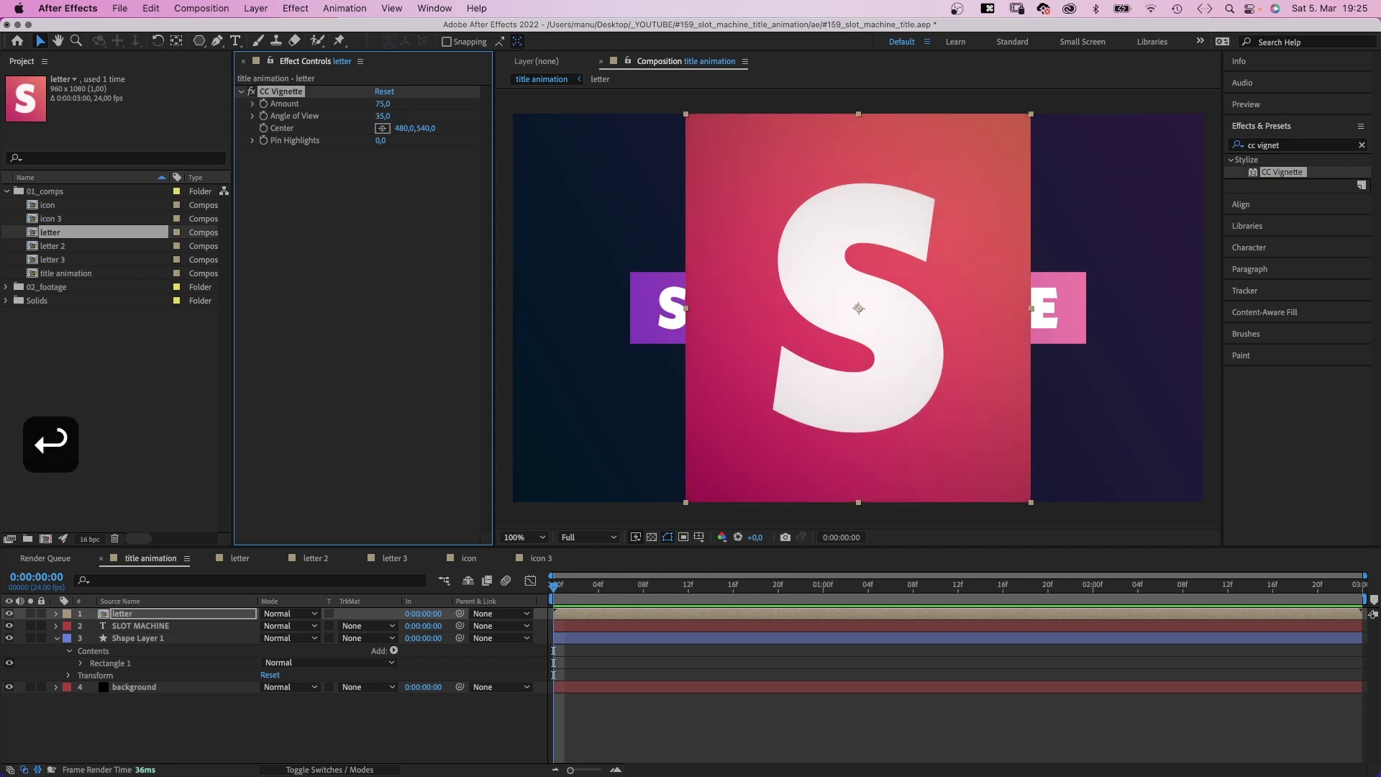
Move the letter layer to X 480 and add a copy above it at Y -540.
click(166, 616)
key(p)
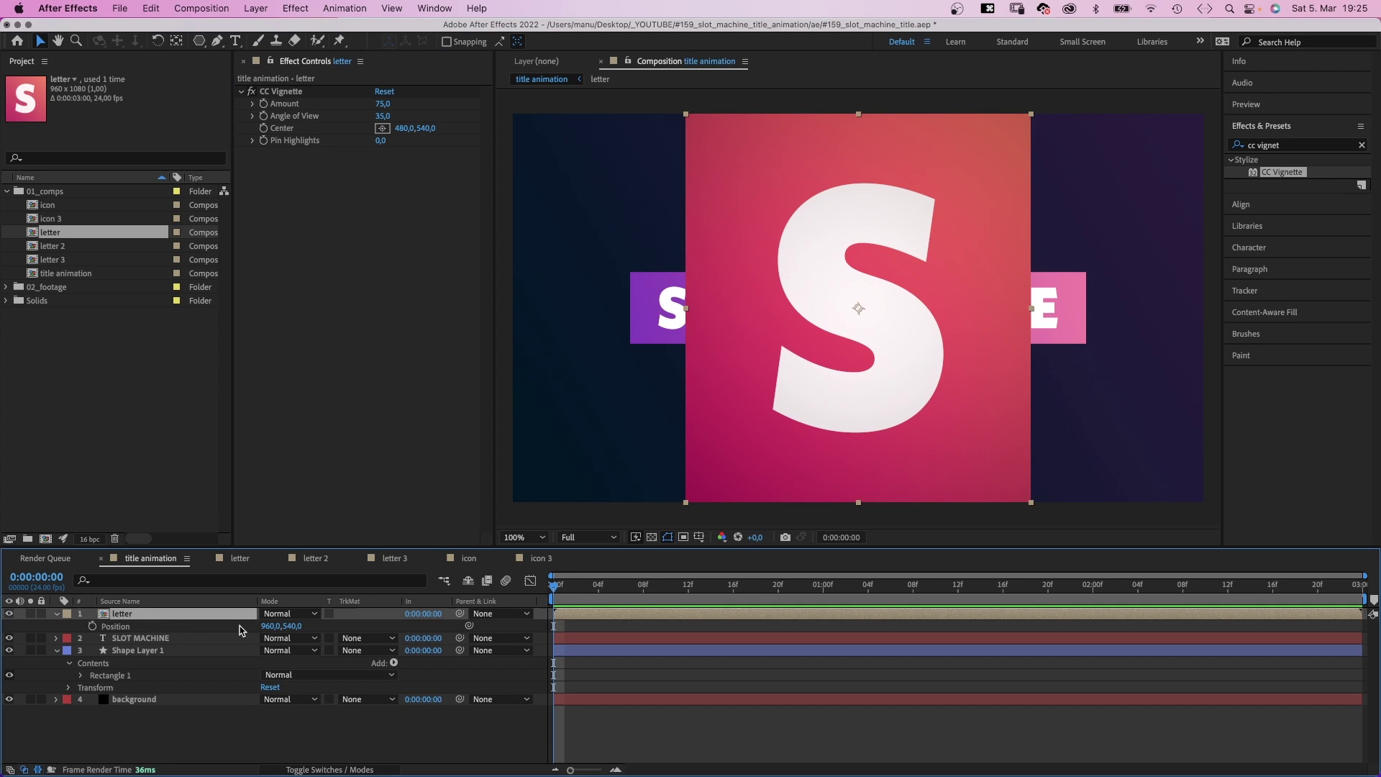
text(480)
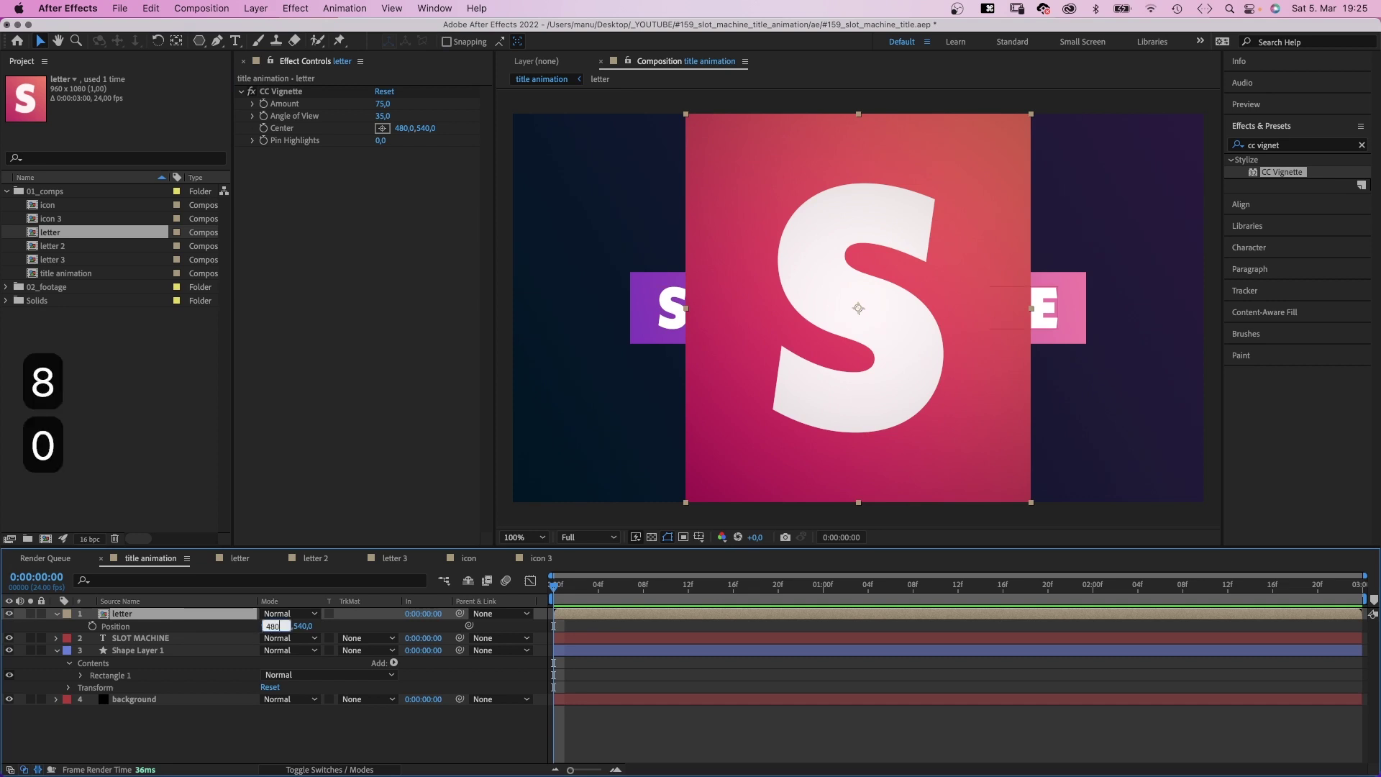
key(Return)
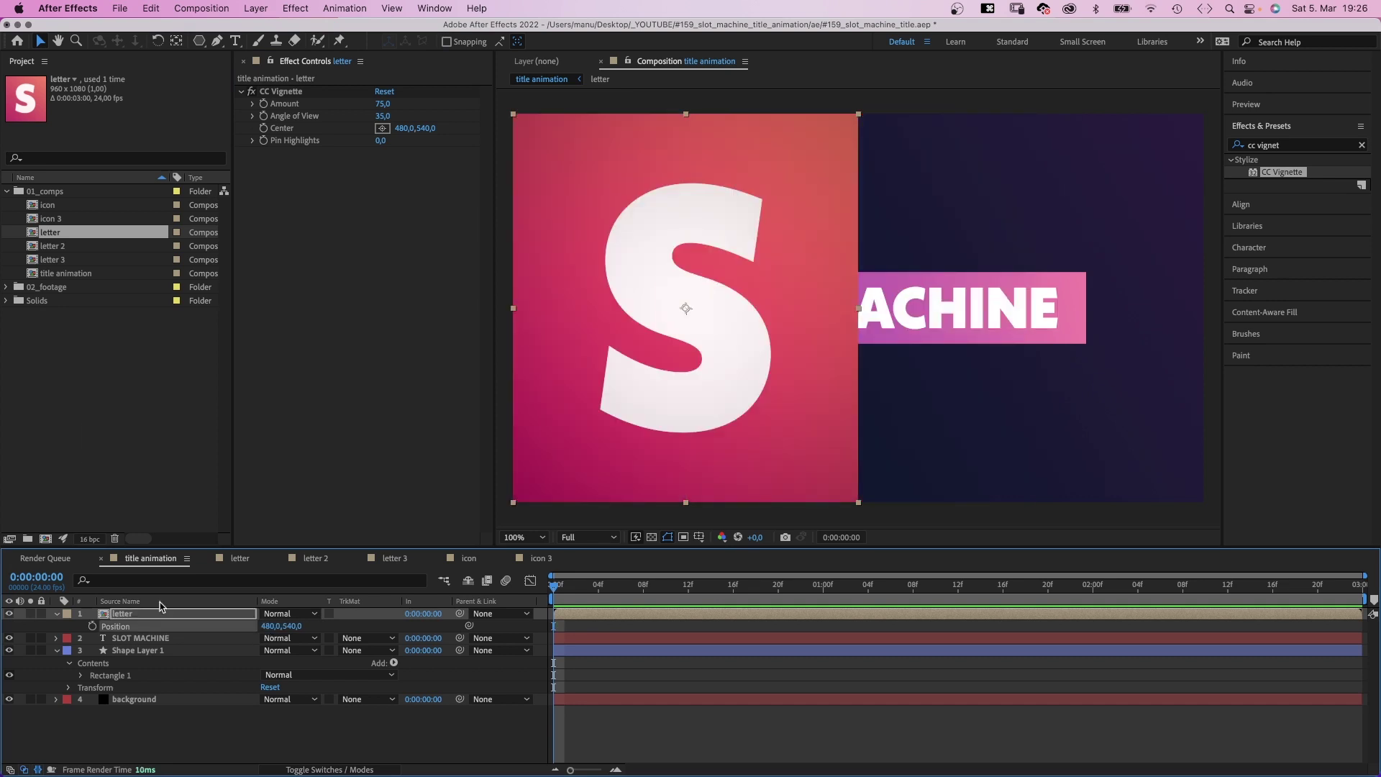
key(super+d)
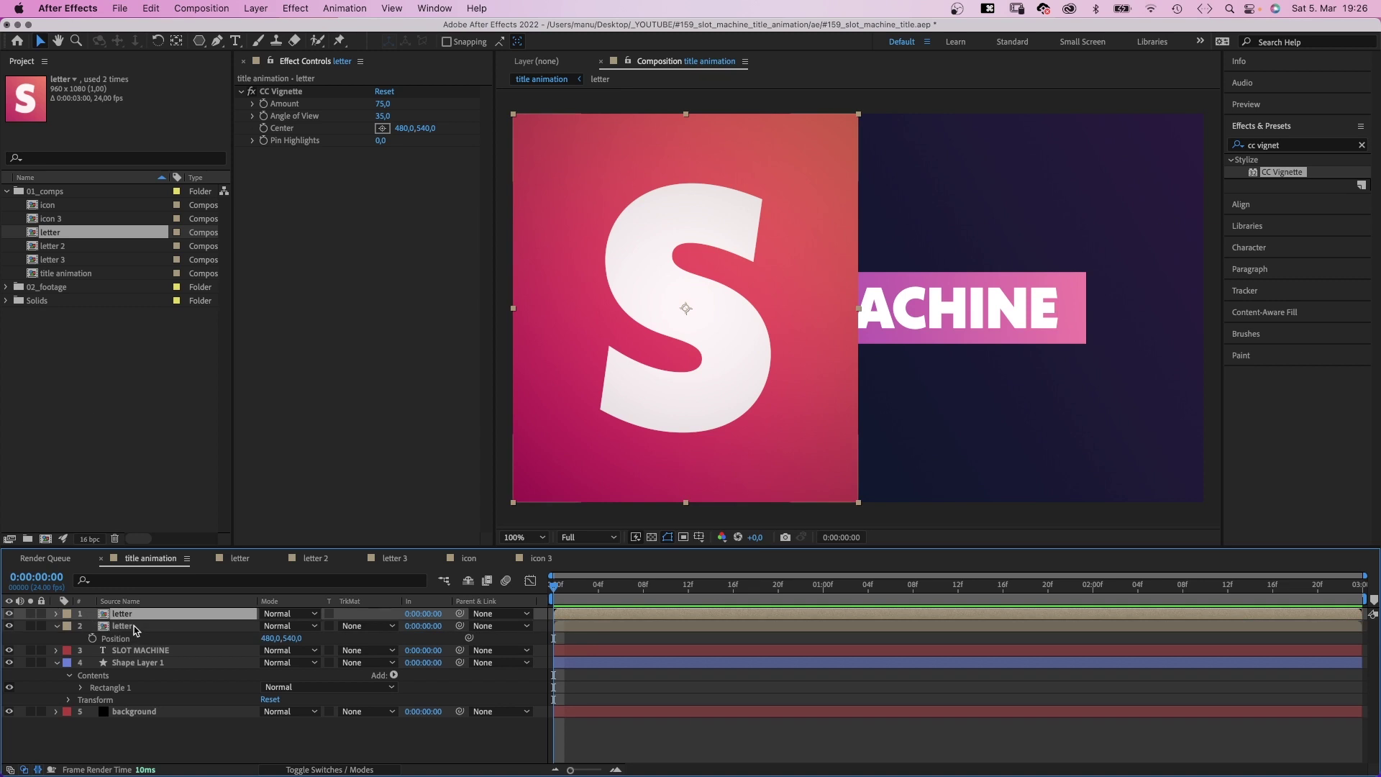
key(p)
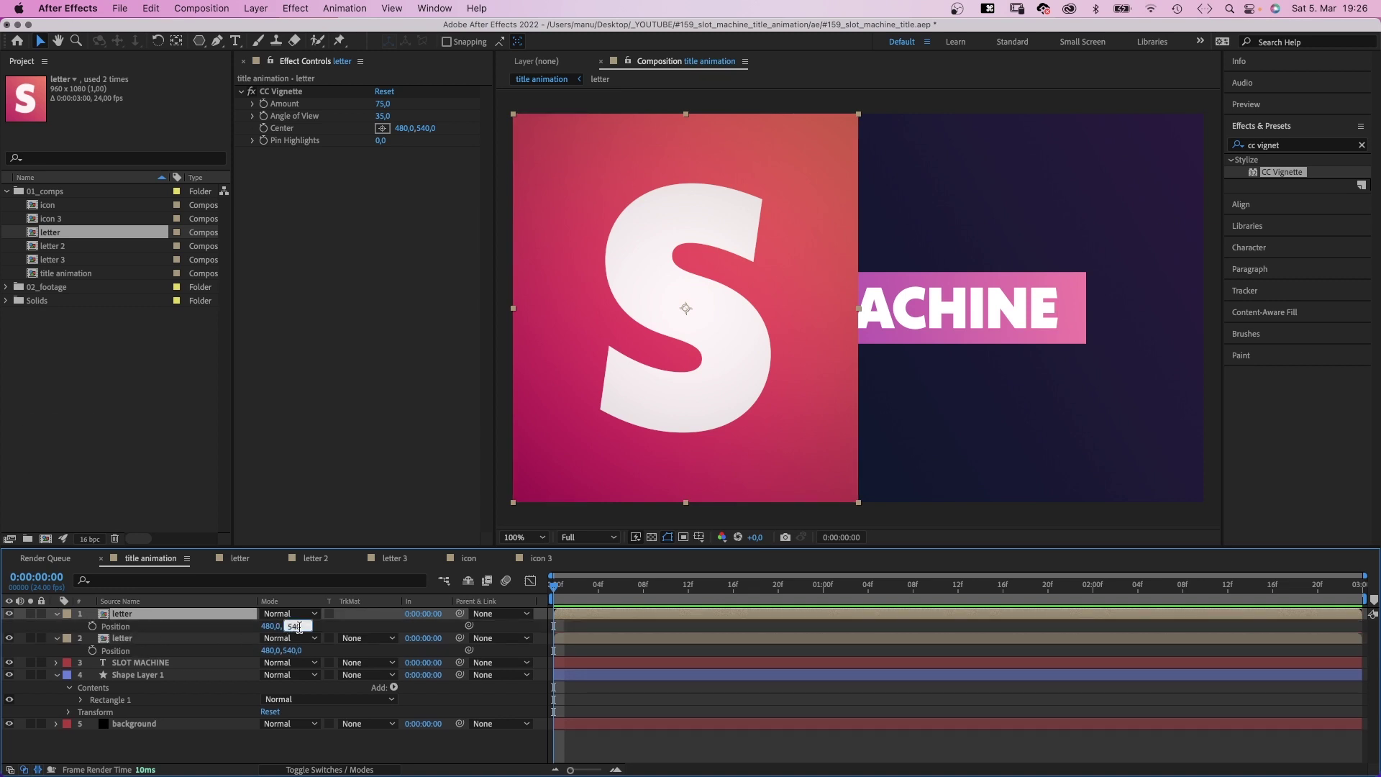
text(-540)
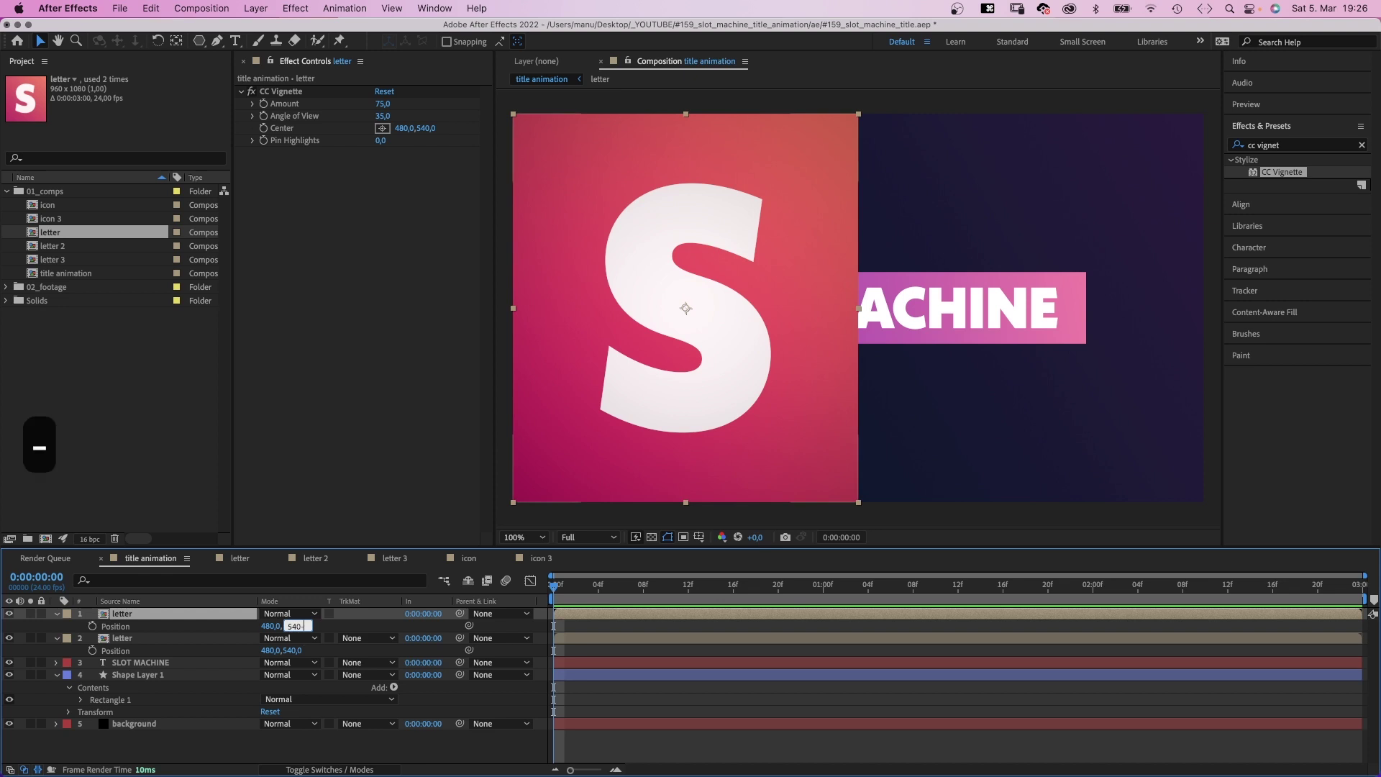
key(Return)
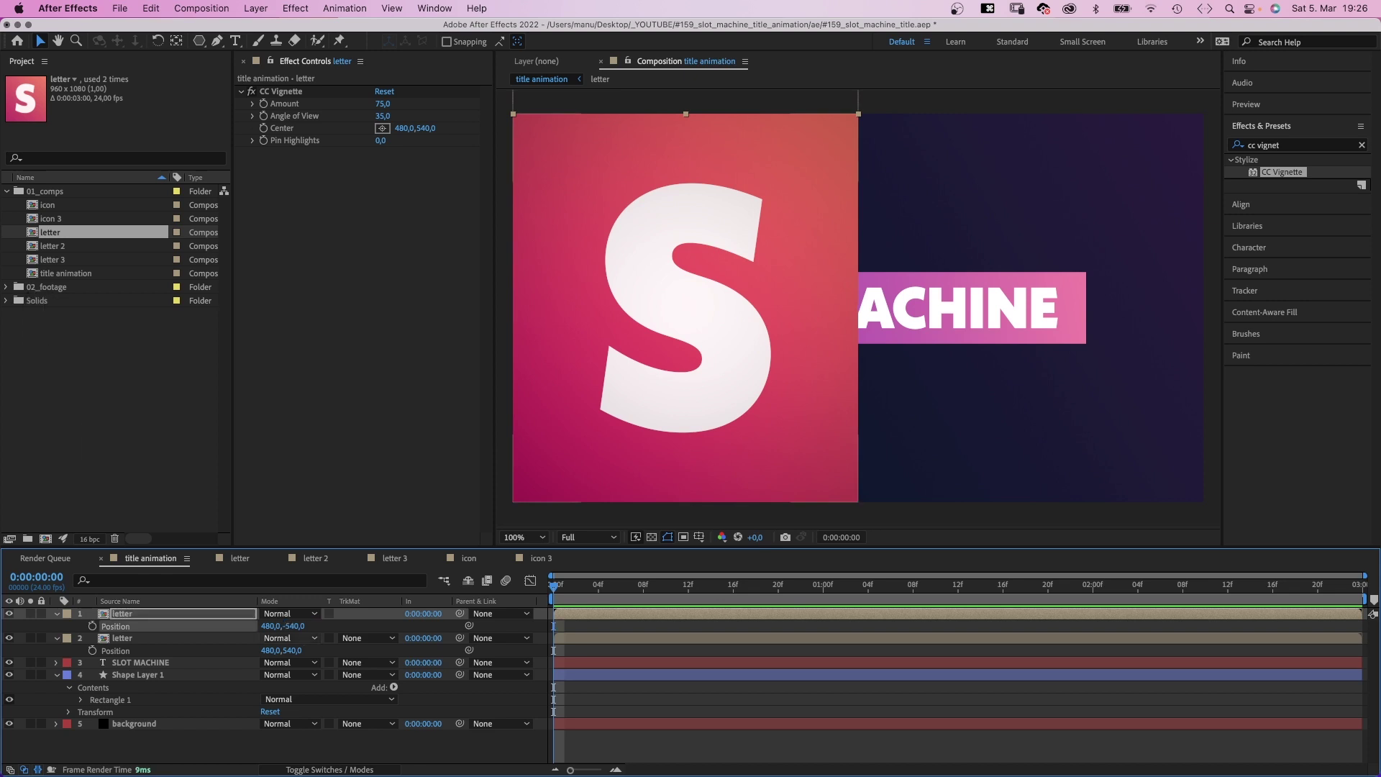
key(comma)
scroll(828, 341, up, 3)
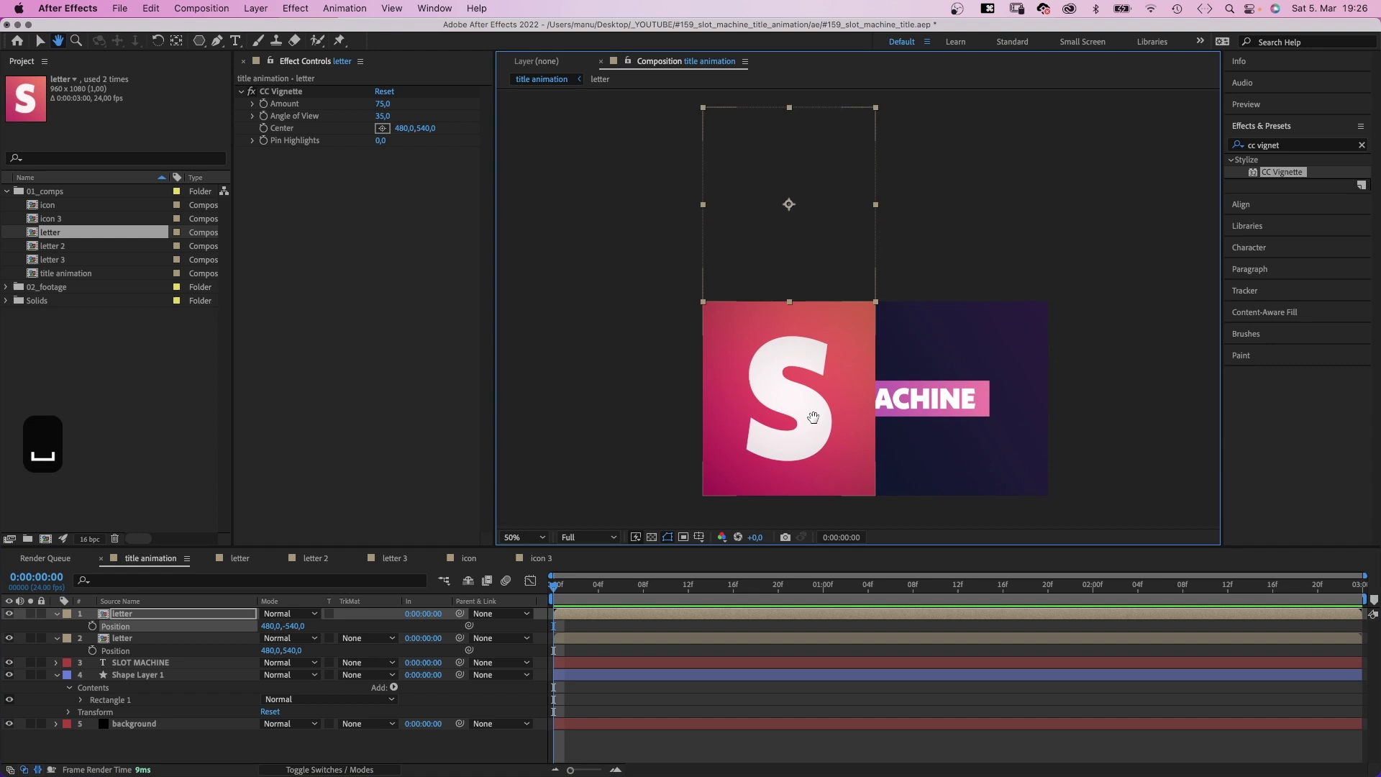
Add a third letter copy raised to Y -1620.
key(super+d)
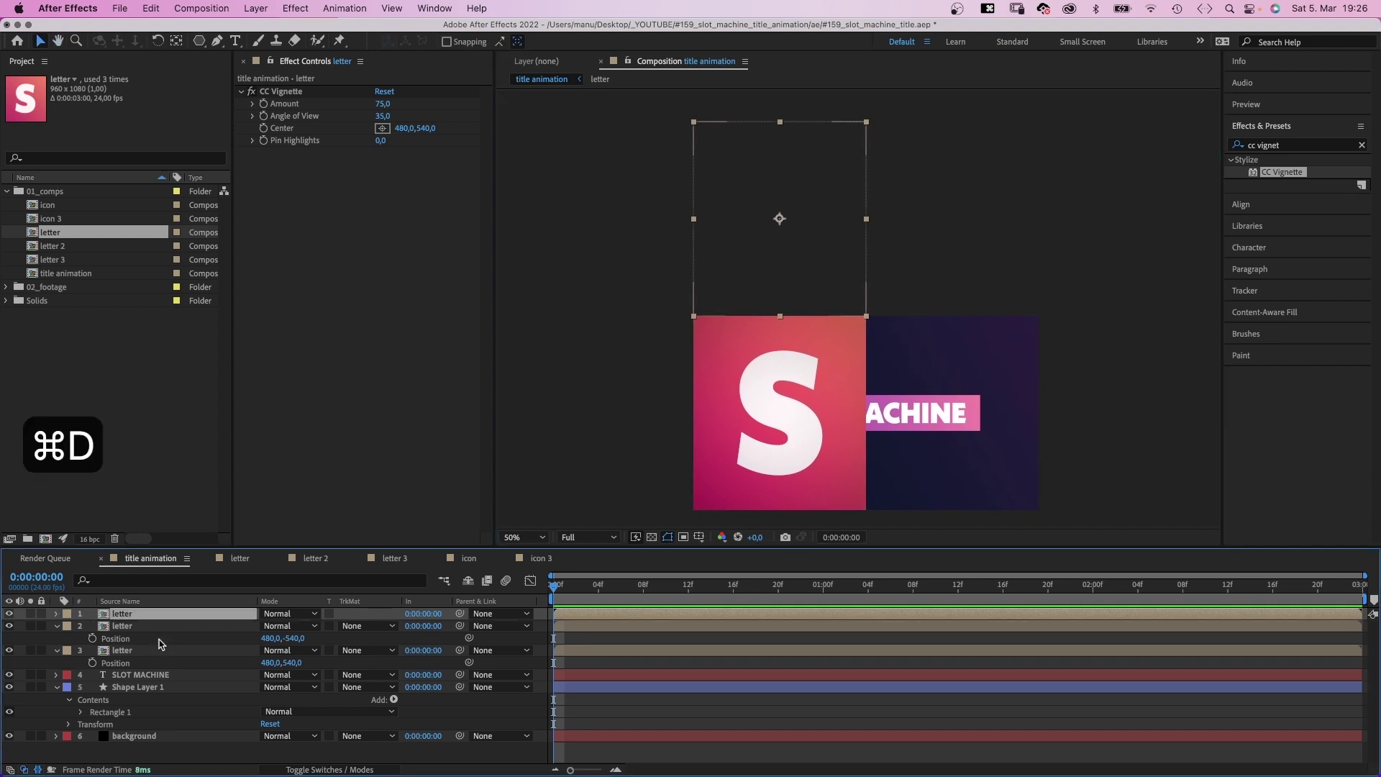
key(p)
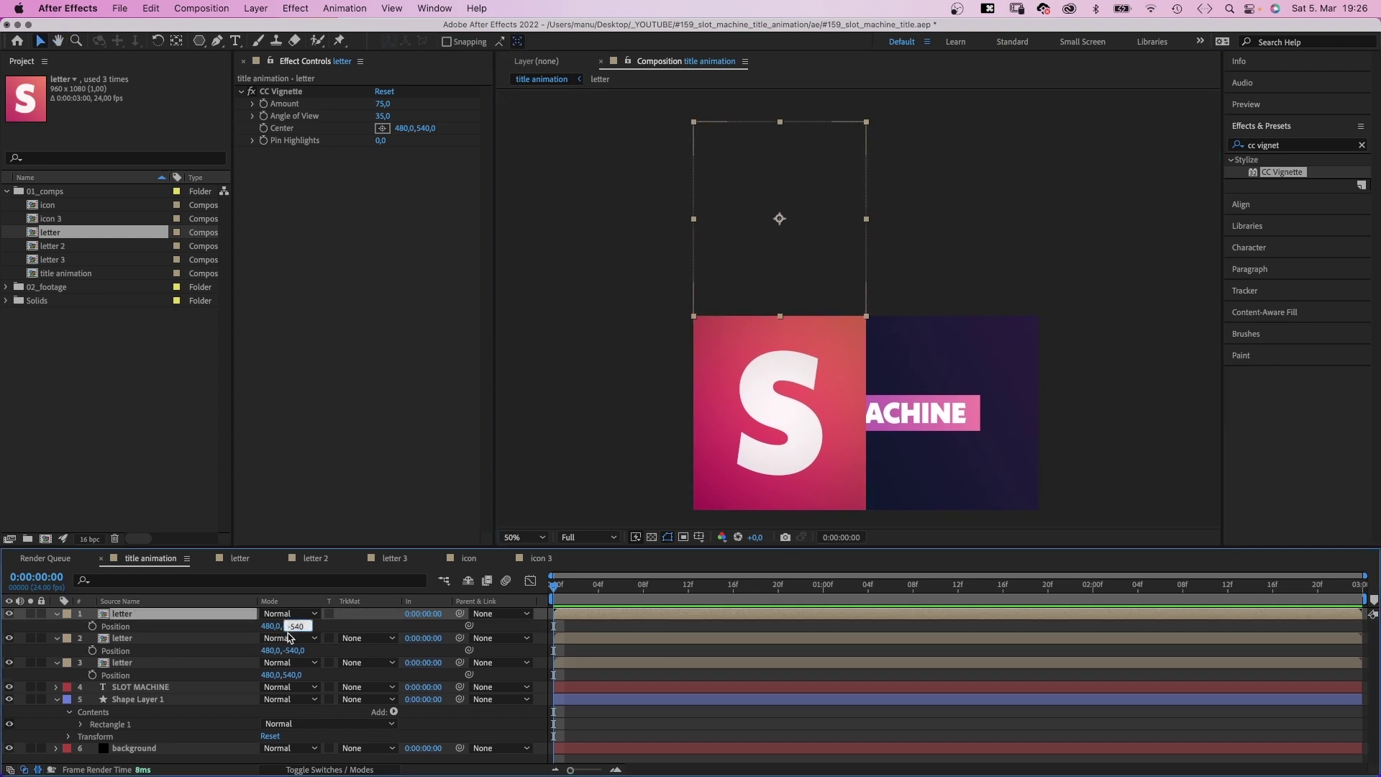
text(-1080)
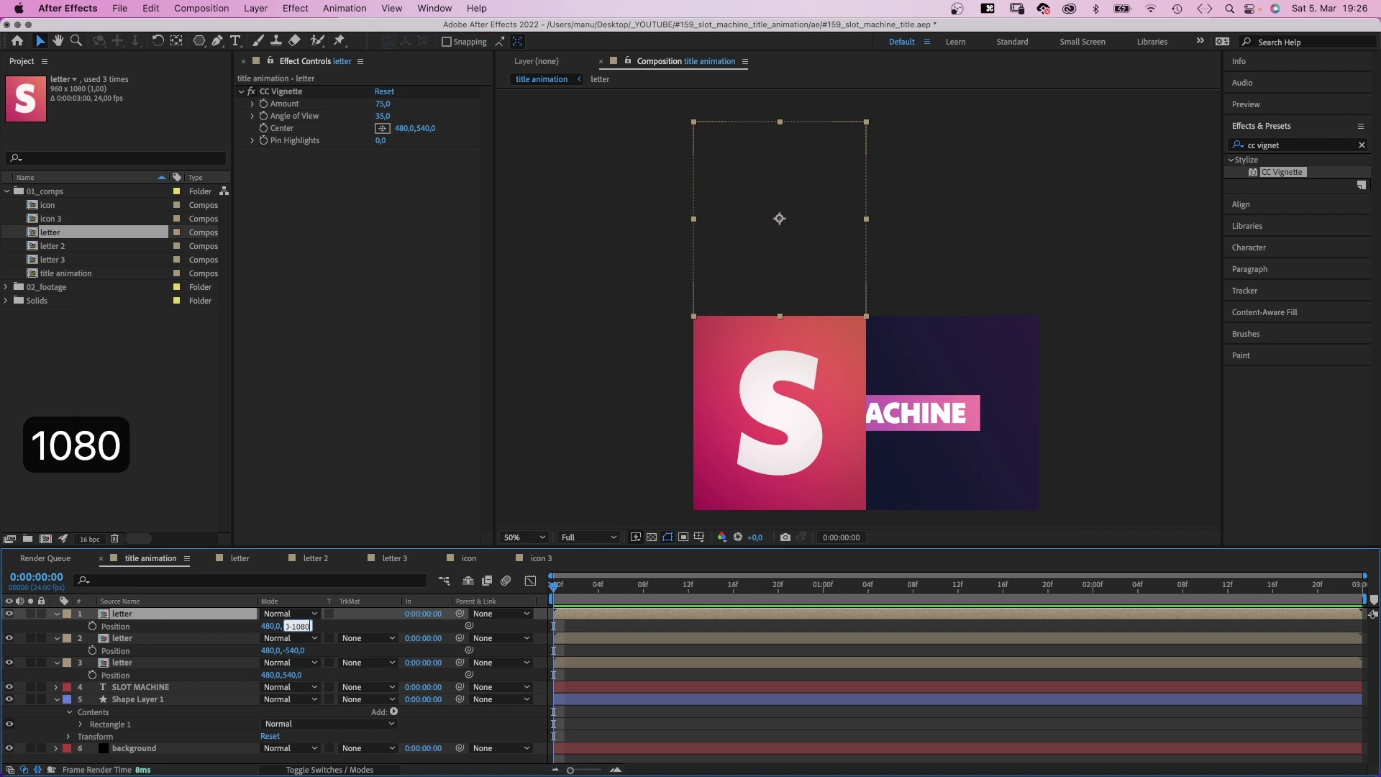
key(Return)
key(comma)
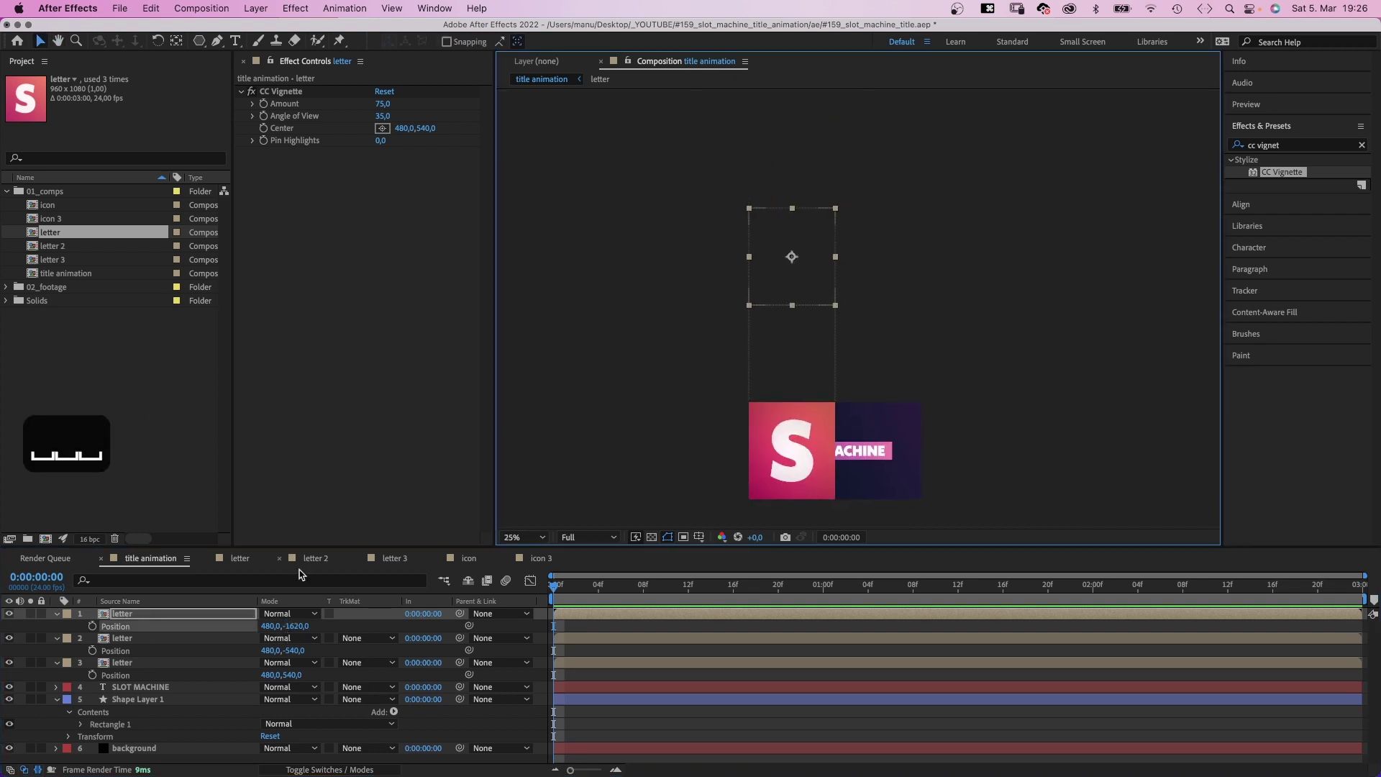
Add the fourth and fifth copies at Y -2700 and -3780, then select all five.
key(super+d)
key(p)
click(298, 626)
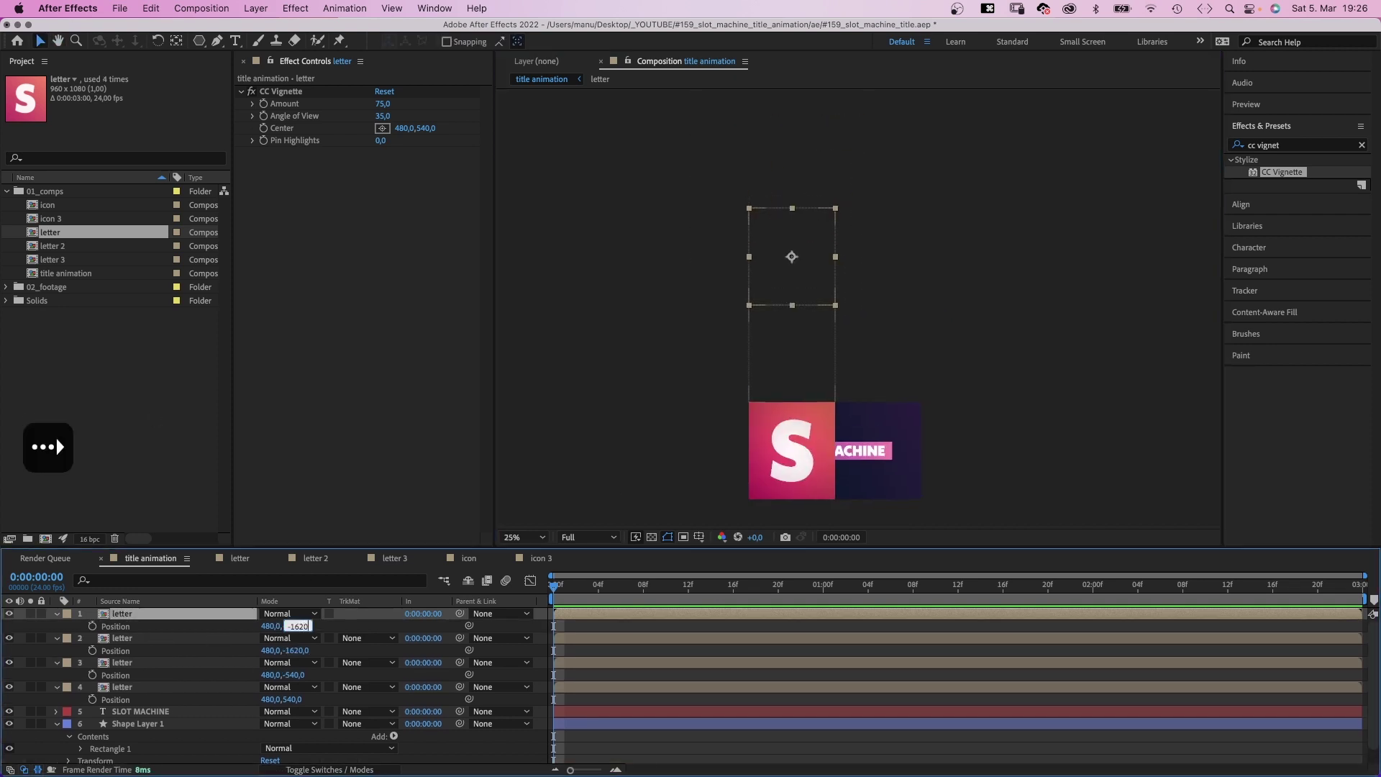
text(-1080)
key(Return)
key(super+d)
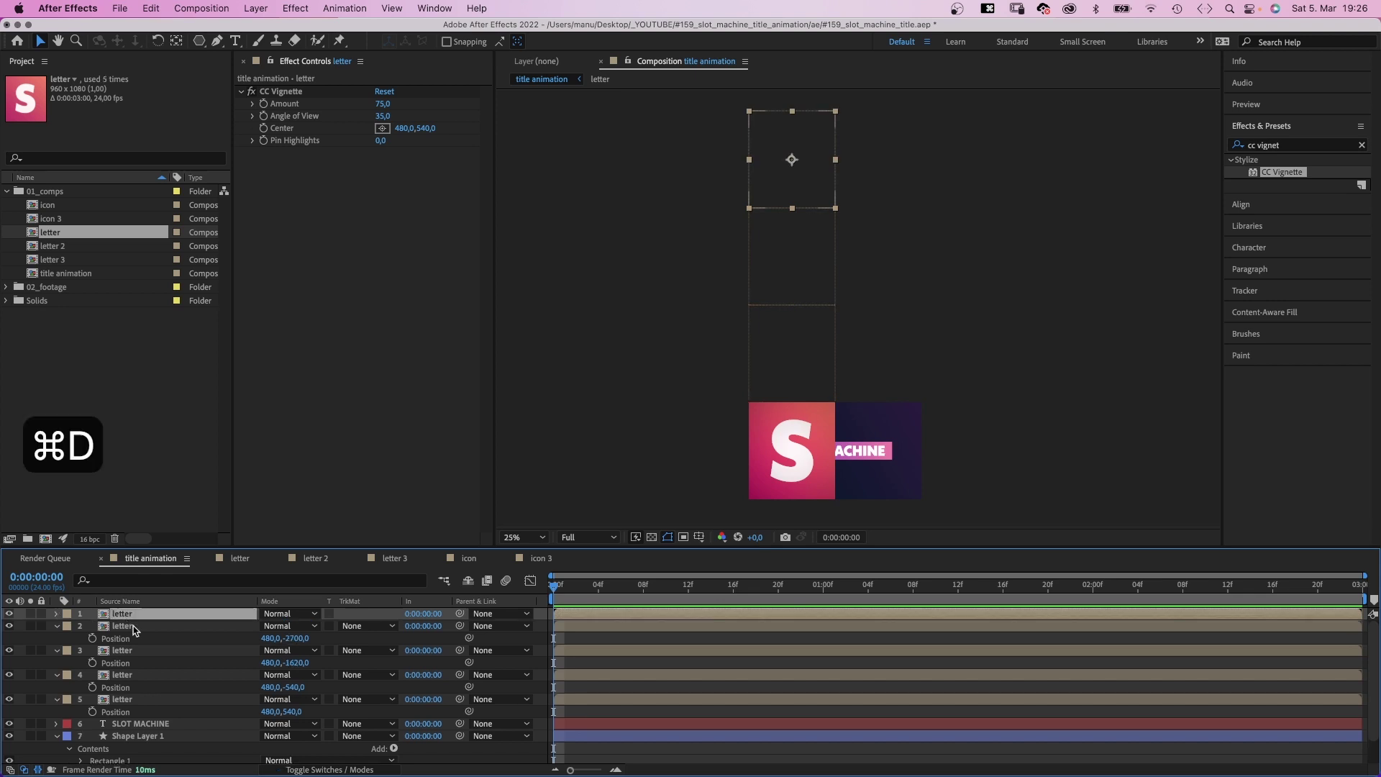
text(-1080)
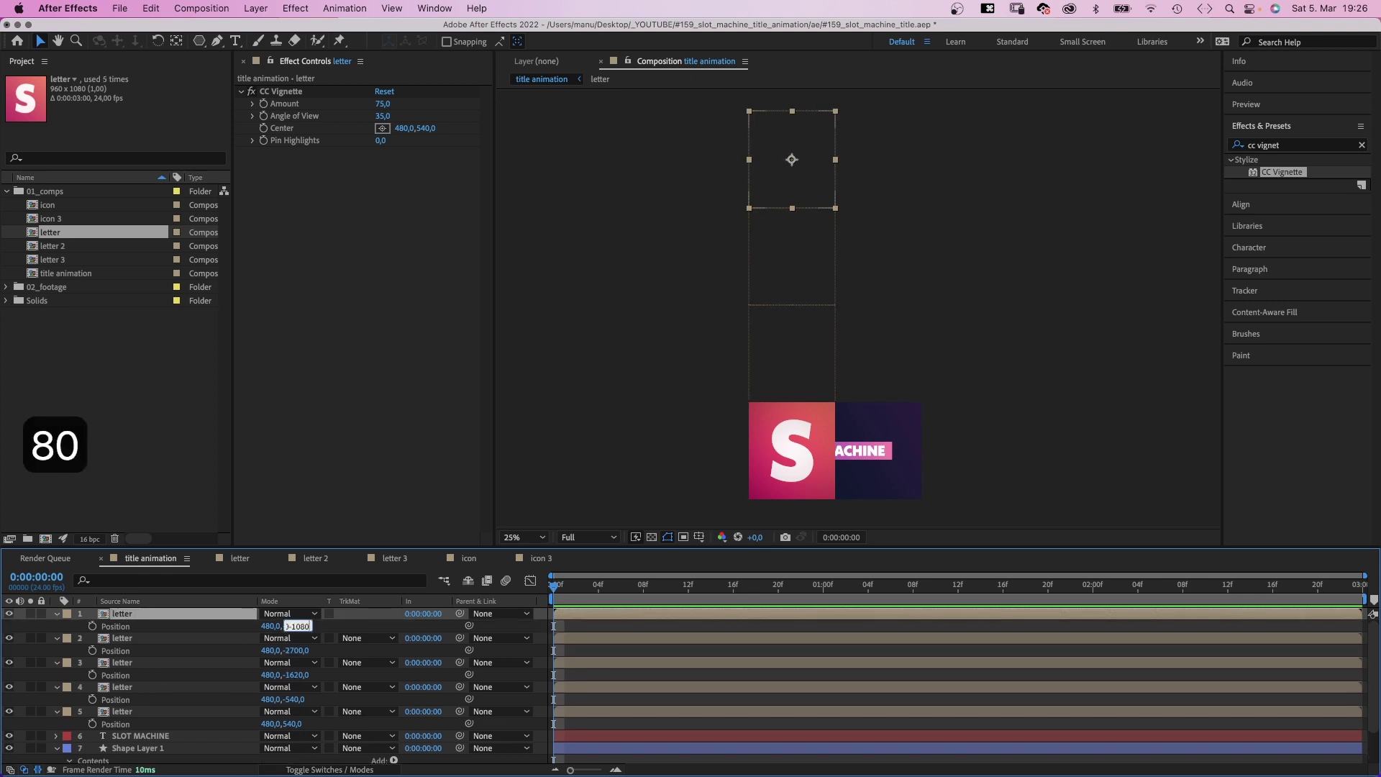
key(Return)
shift+click(124, 712)
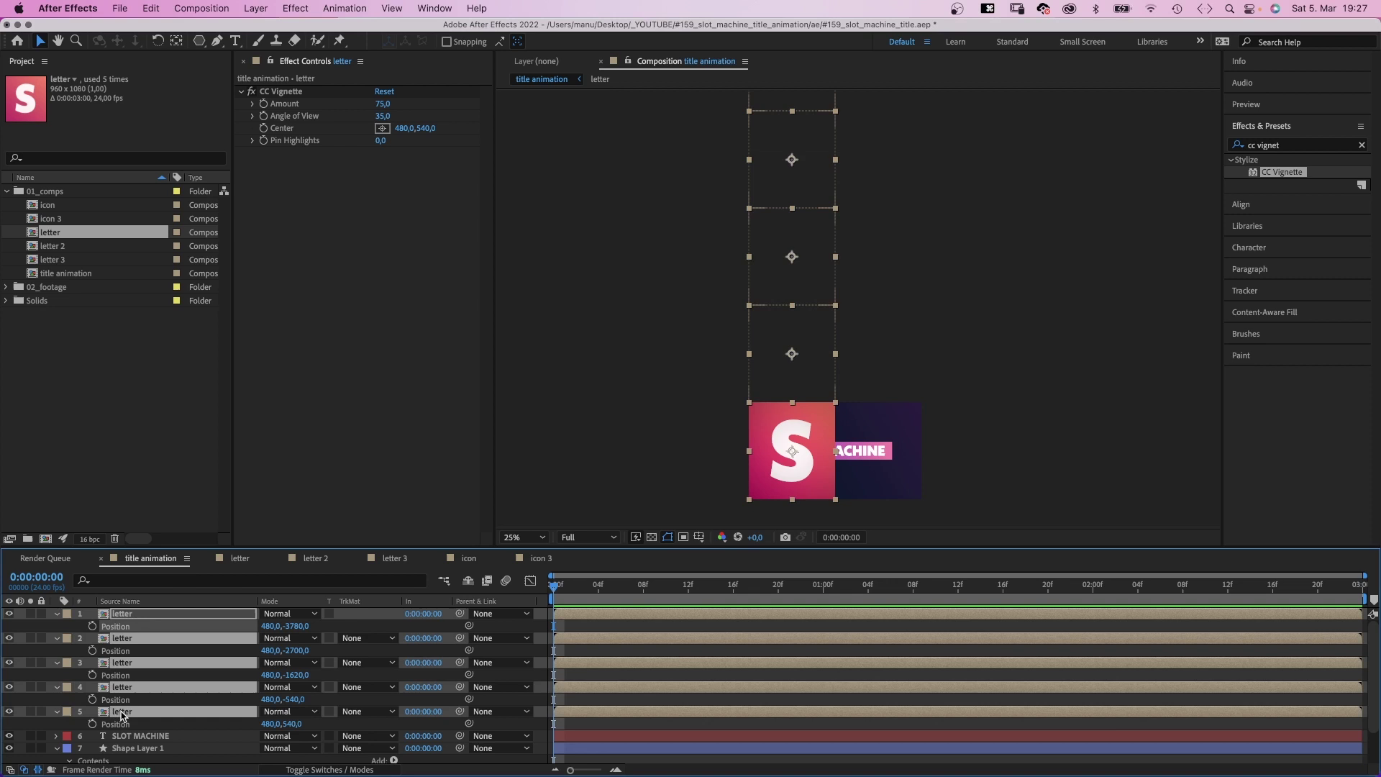
Duplicate the five letter layers, move the copies to the top and label them Green.
click(56, 613)
key(super+d)
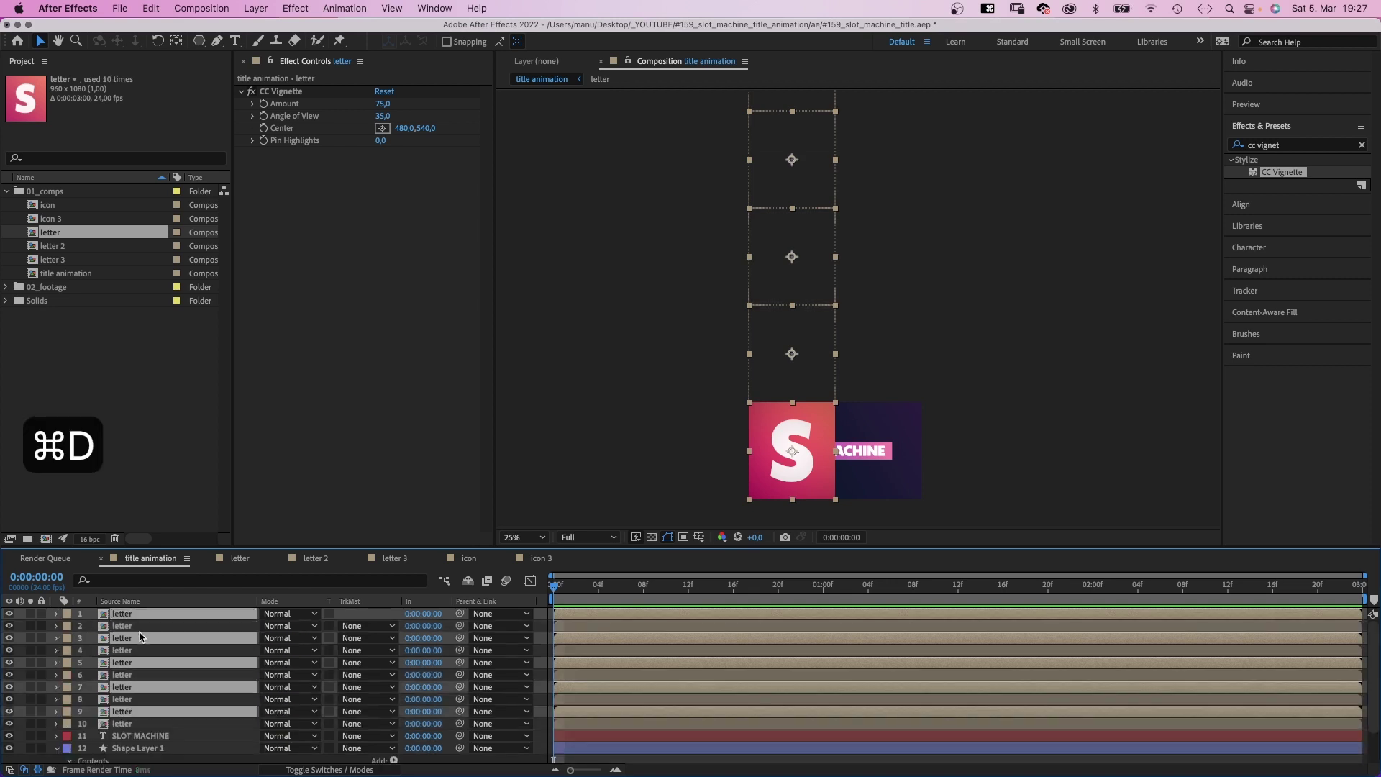
drag(120, 626, 120, 631)
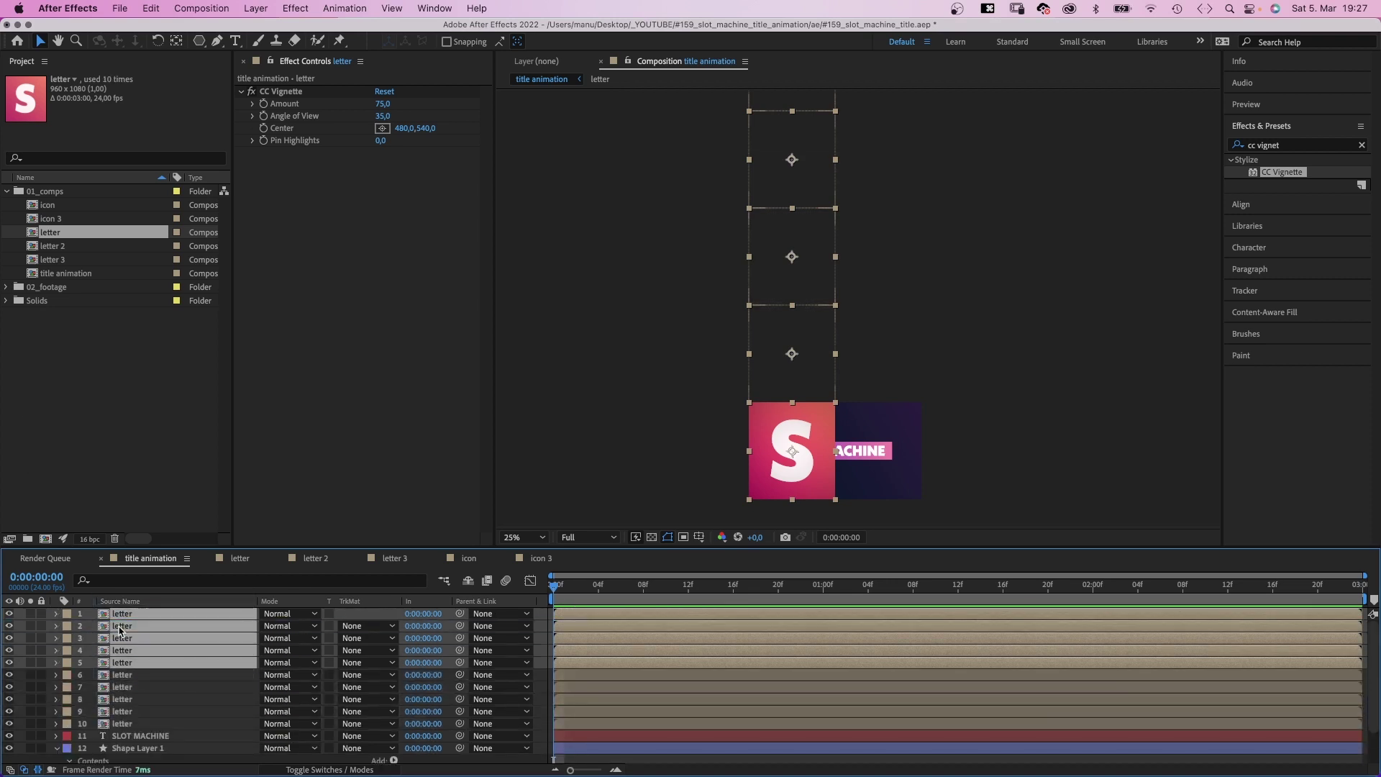
click(65, 615)
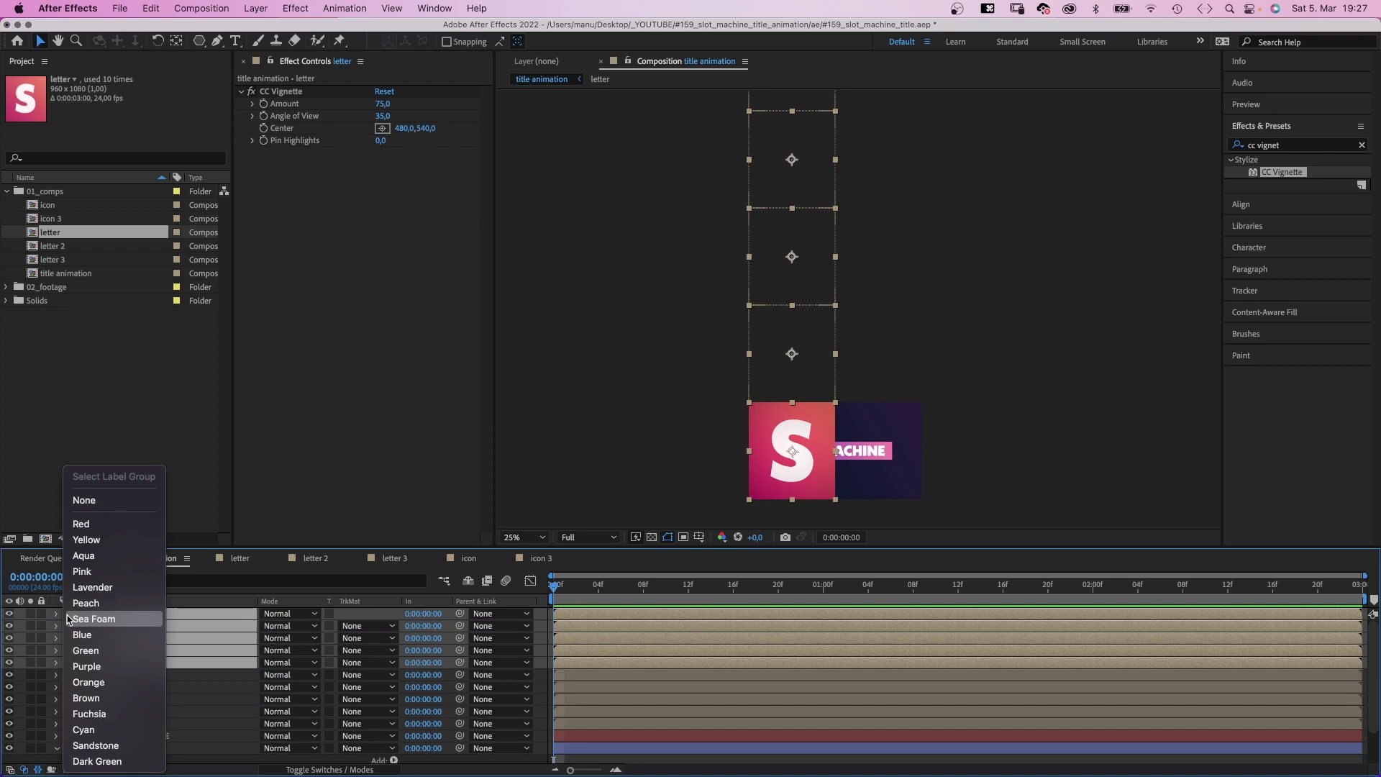
click(88, 650)
Parent layers 1–4 to layer 5 and layers 6–9 to layer 10.
click(125, 676)
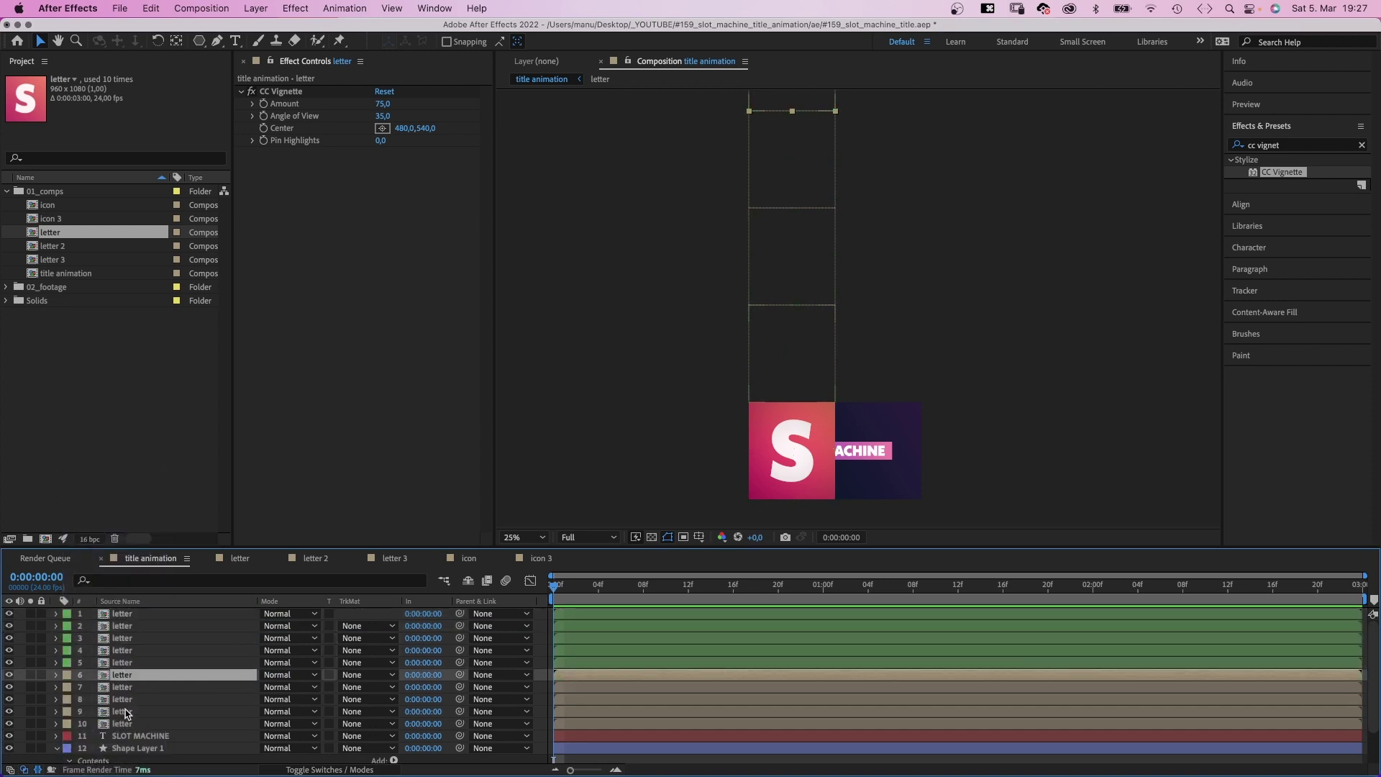
click(117, 615)
shift+click(122, 660)
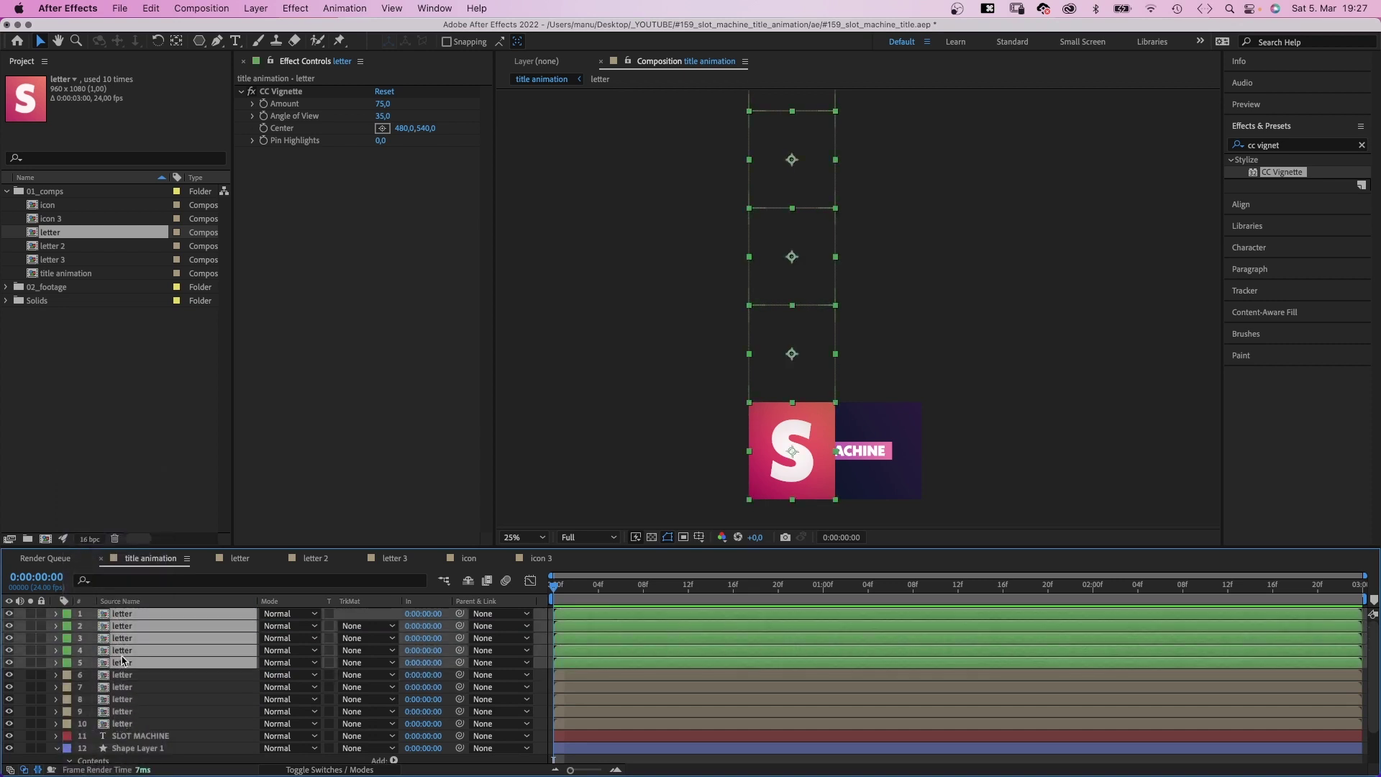
super+click(123, 664)
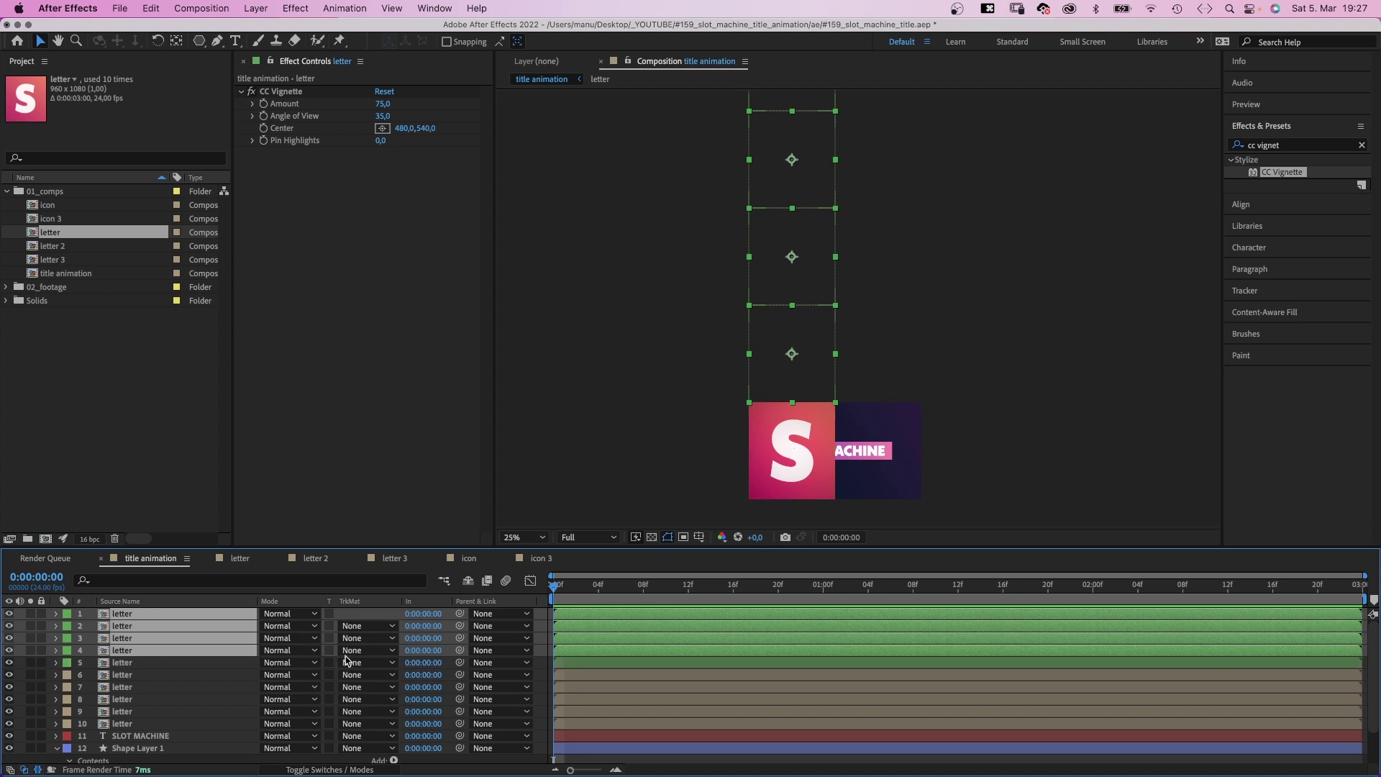
drag(459, 651, 139, 666)
click(121, 681)
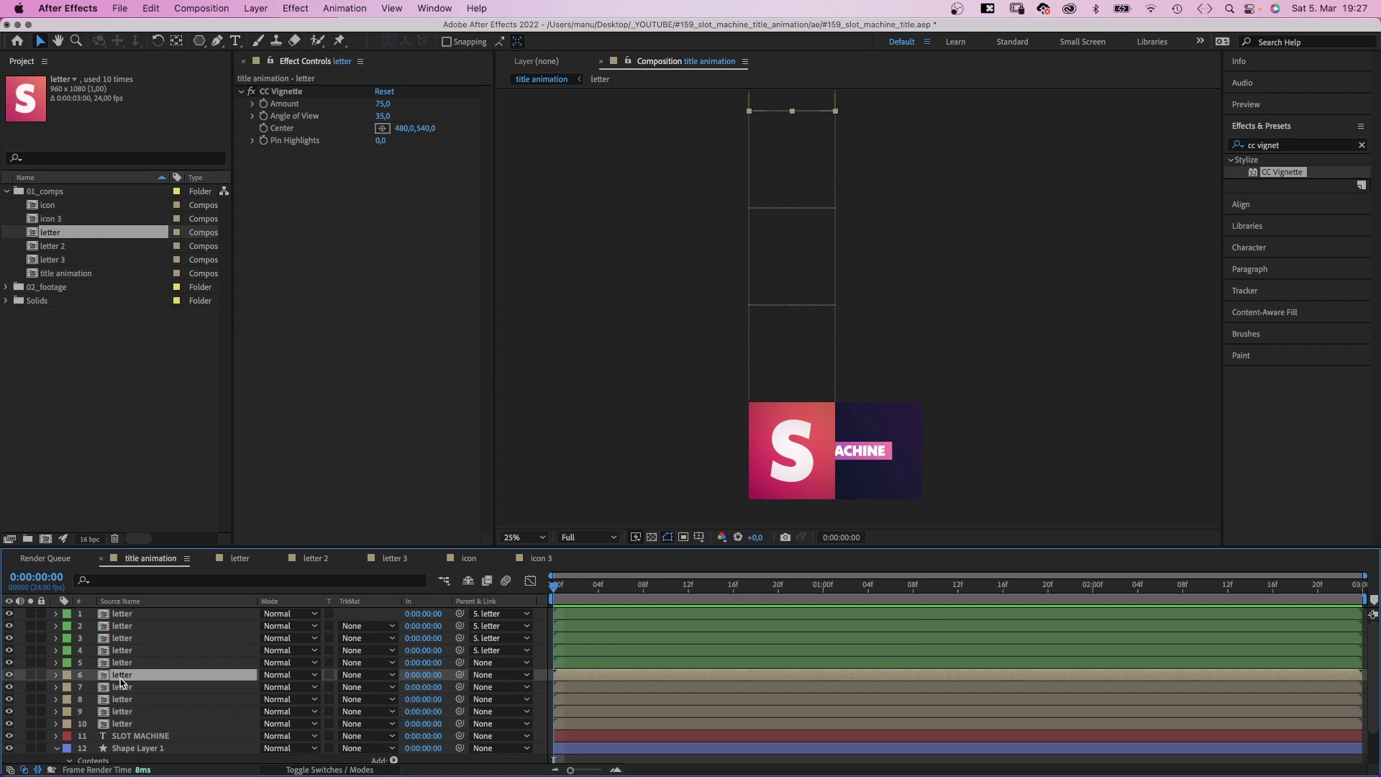
shift+click(122, 713)
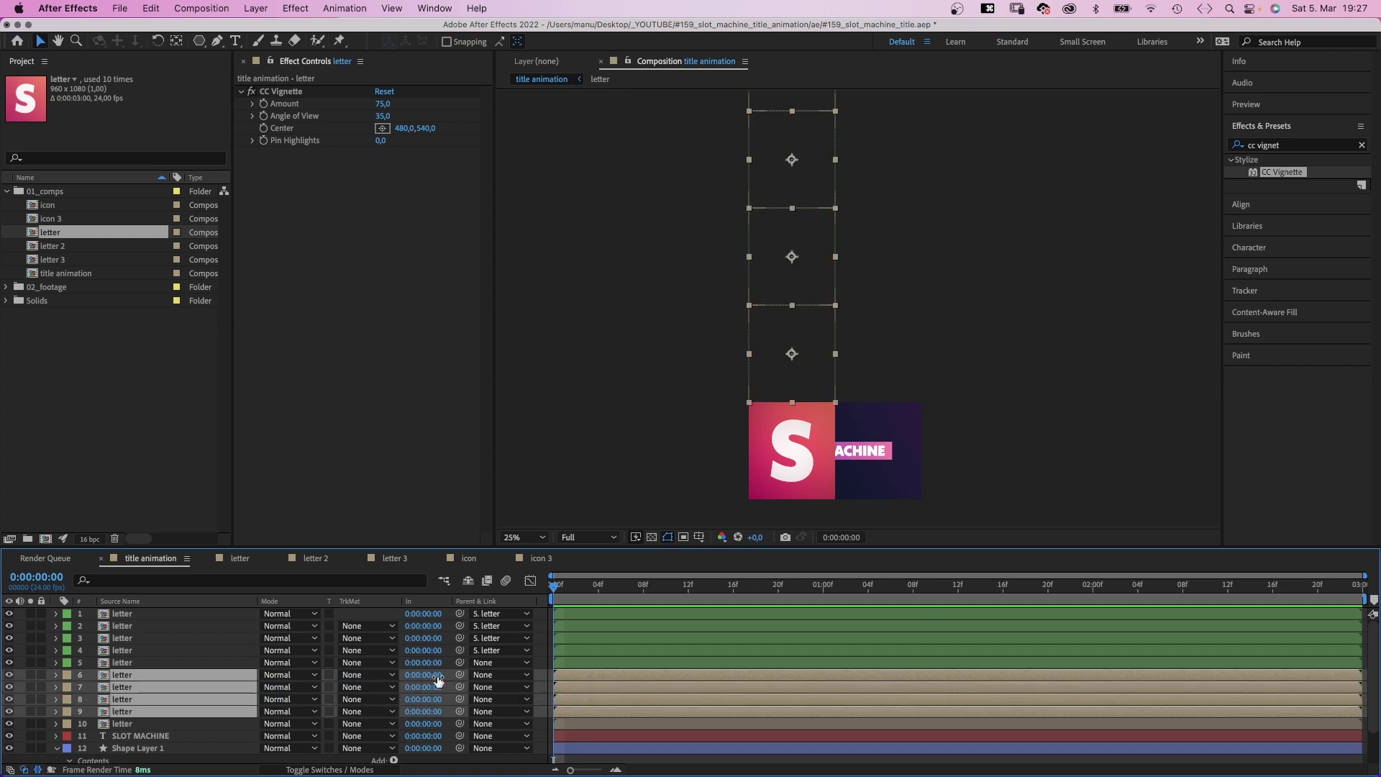
drag(459, 675, 135, 725)
Set layer 5's Position to 1440, 960.
click(123, 663)
key(p)
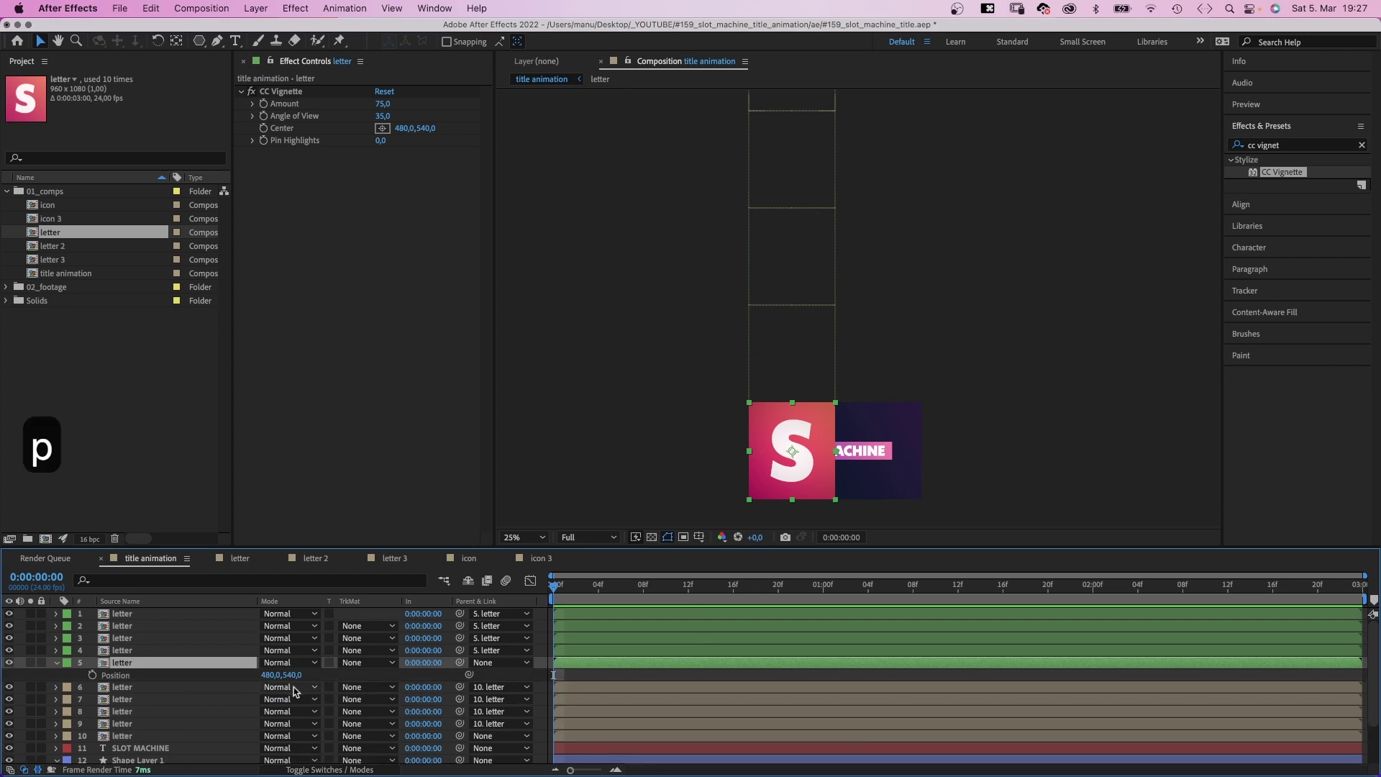
click(270, 675)
text(1440)
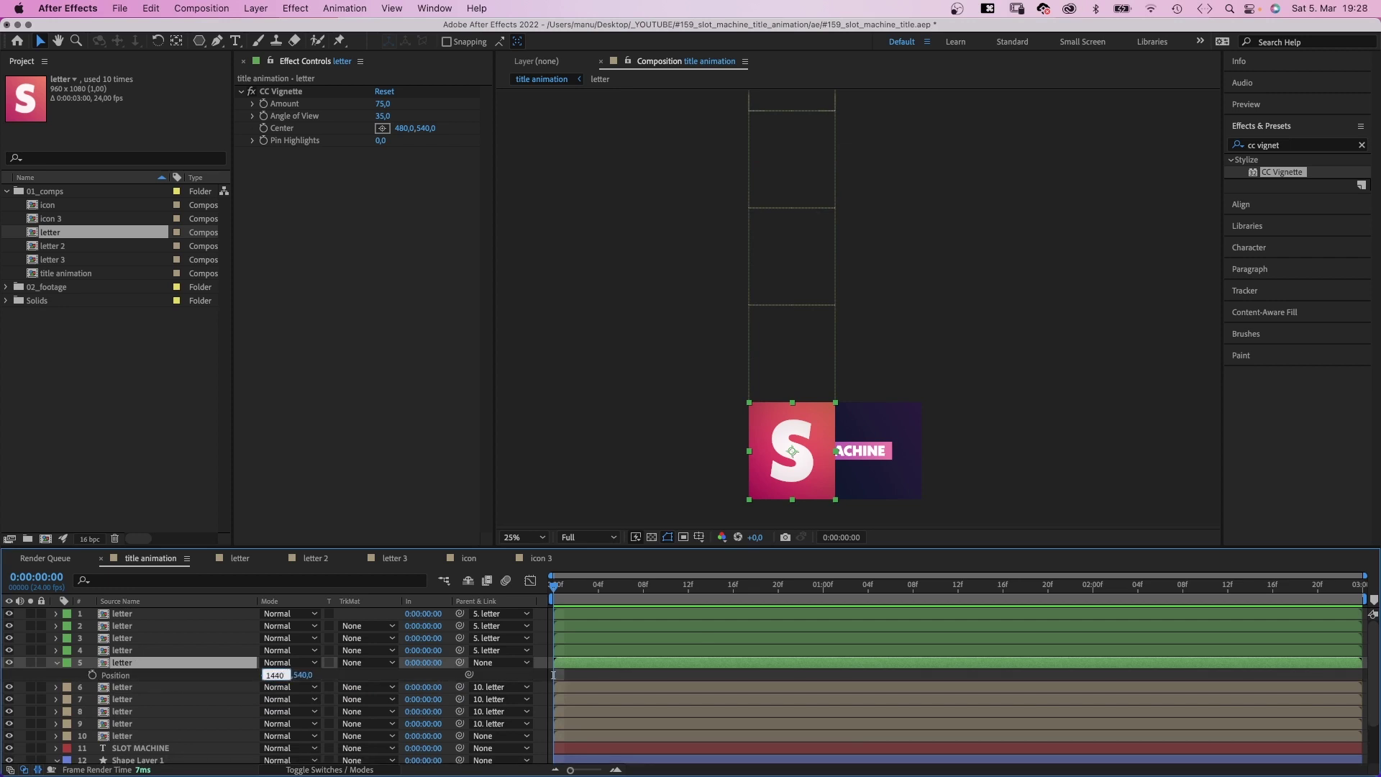
key(Return)
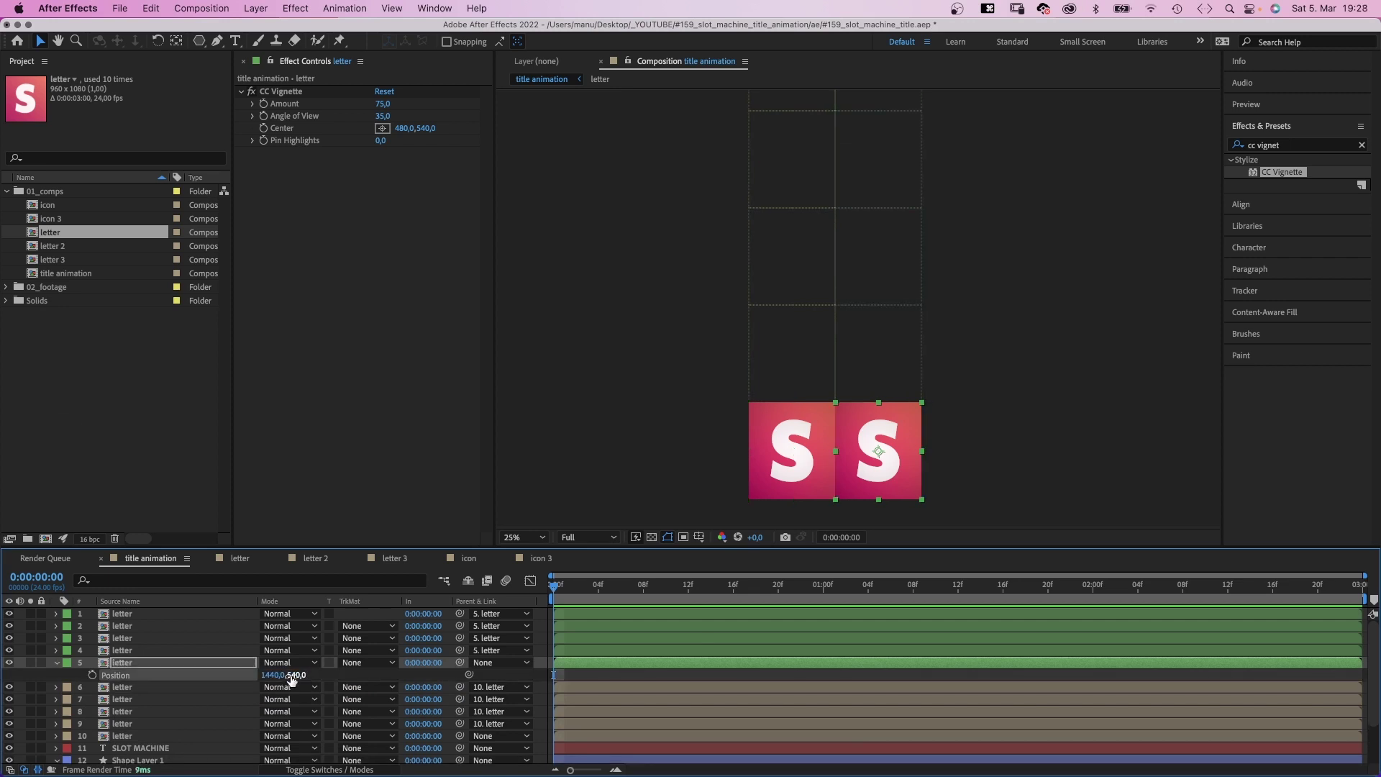
text(960)
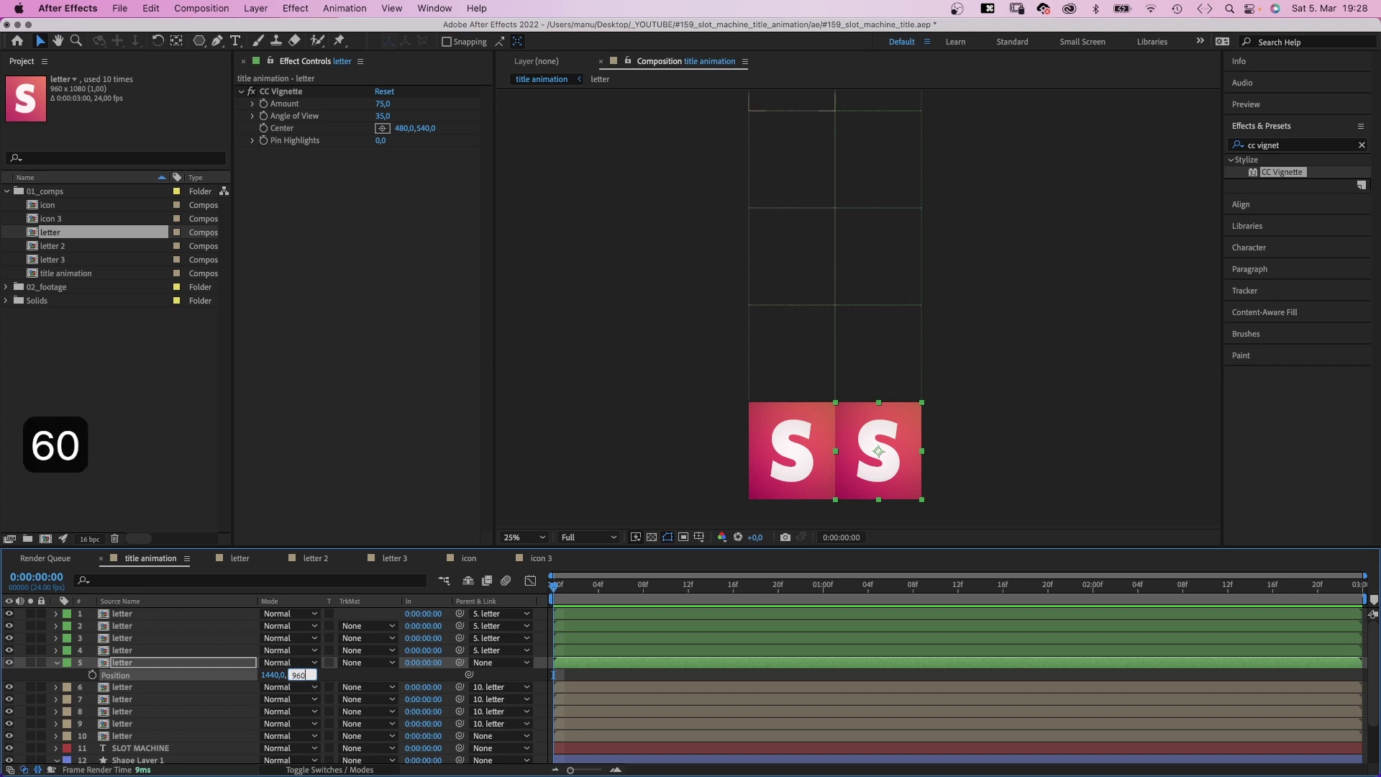
key(Return)
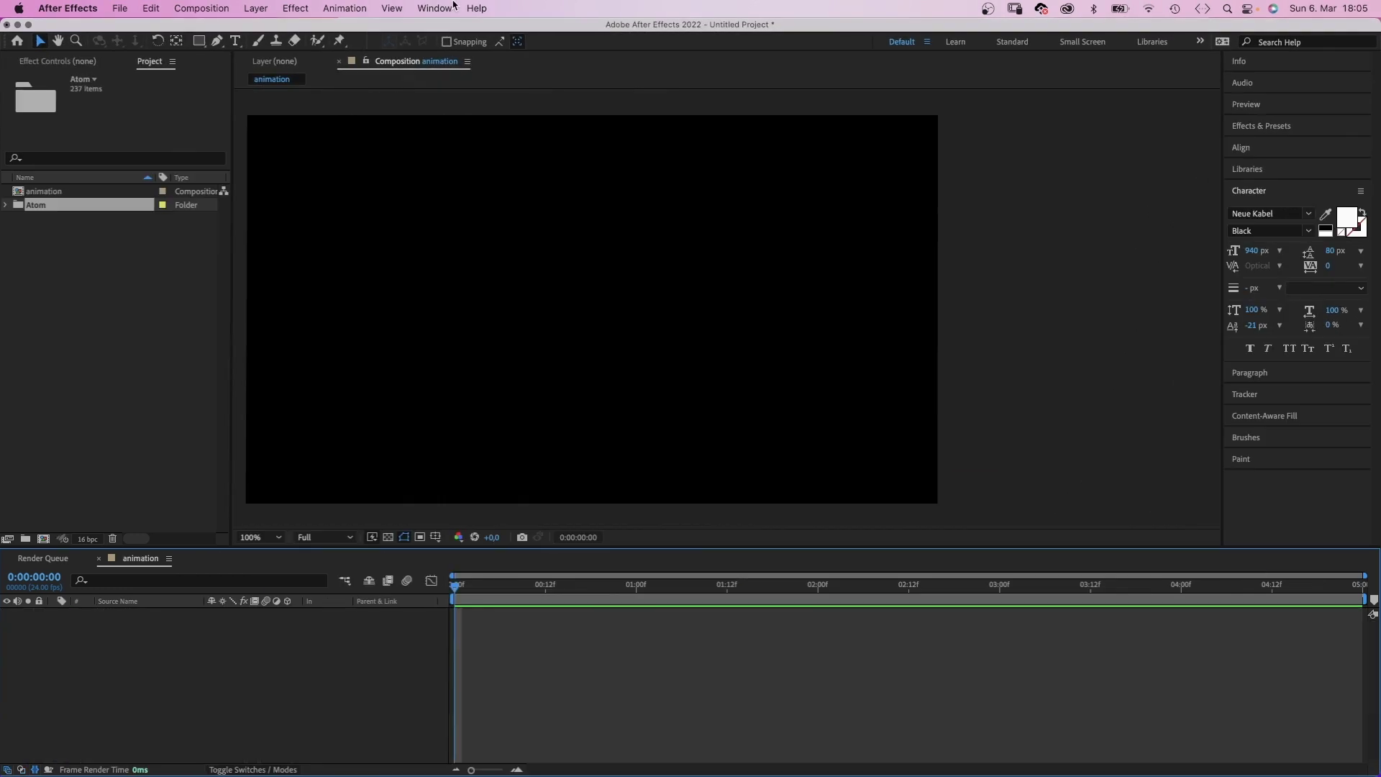
Open the AtomX extension from Window > Extensions.
click(444, 8)
mouse_move(480, 98)
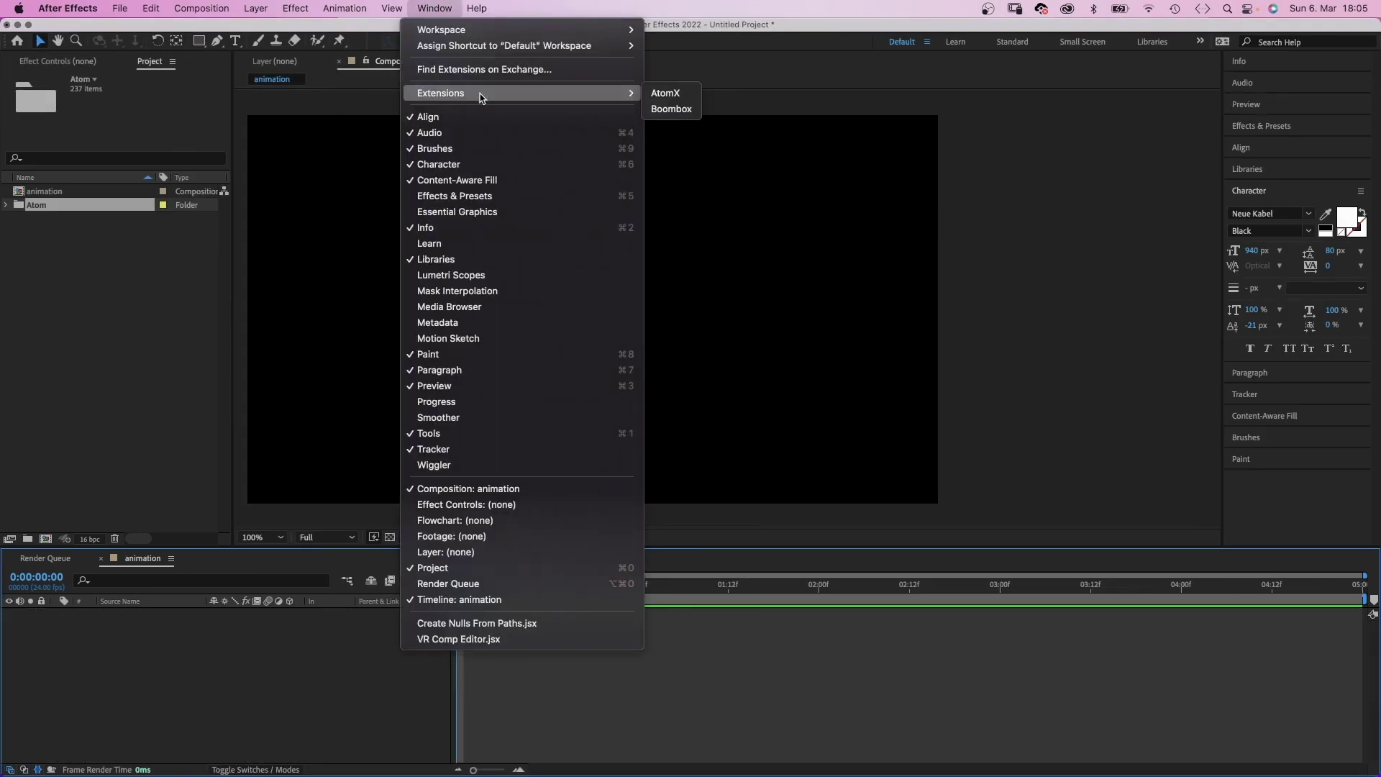
click(664, 93)
Browse the Slideshows and Transitions categories and scroll down to Big Titles.
mouse_move(1170, 296)
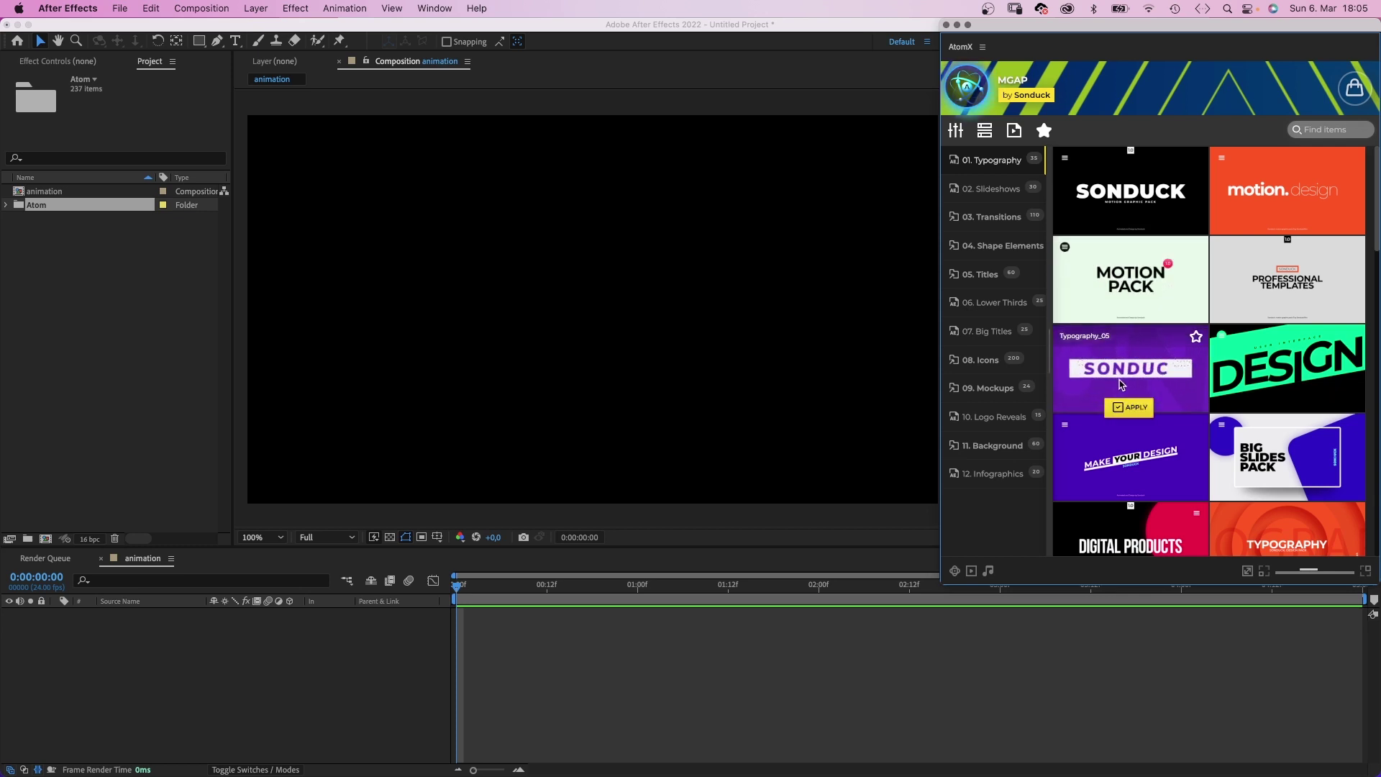
click(991, 188)
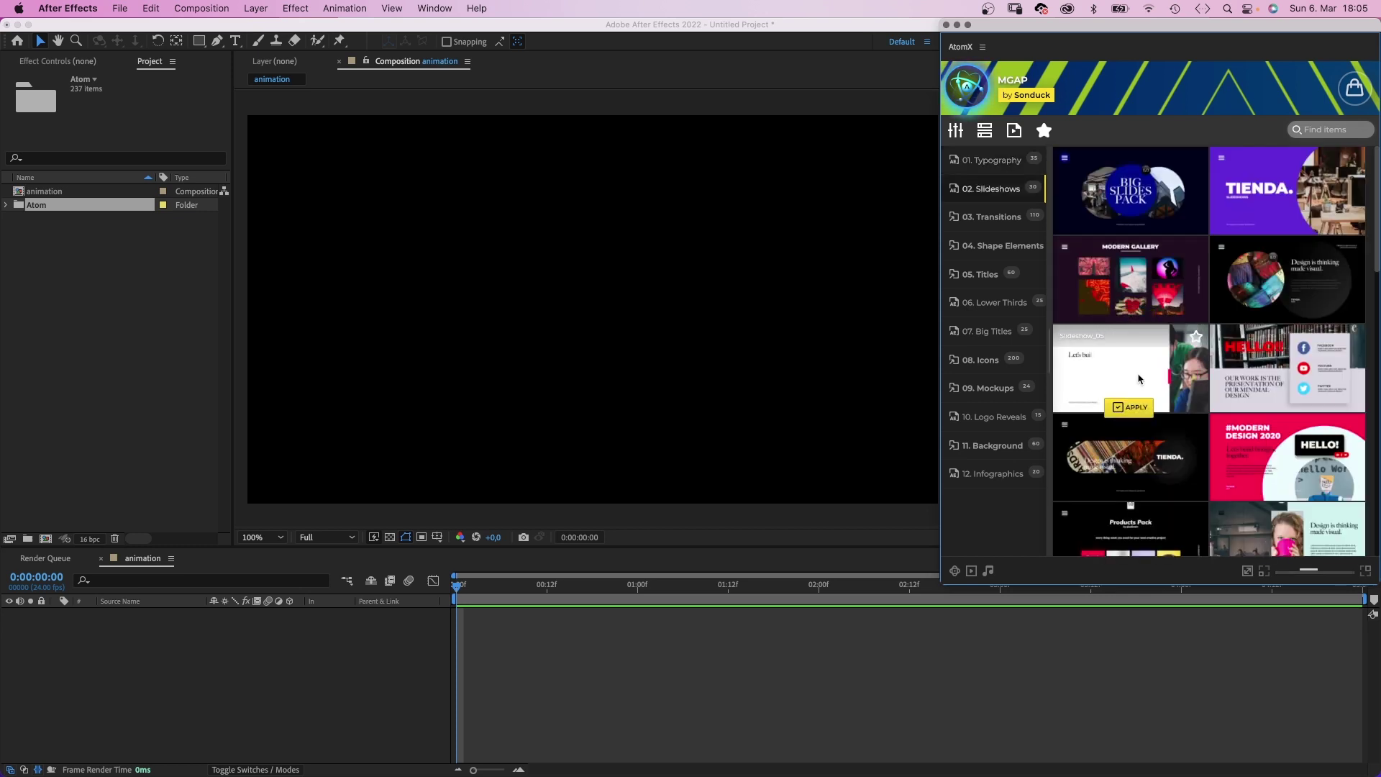
click(993, 216)
scroll(1122, 403, down, 10)
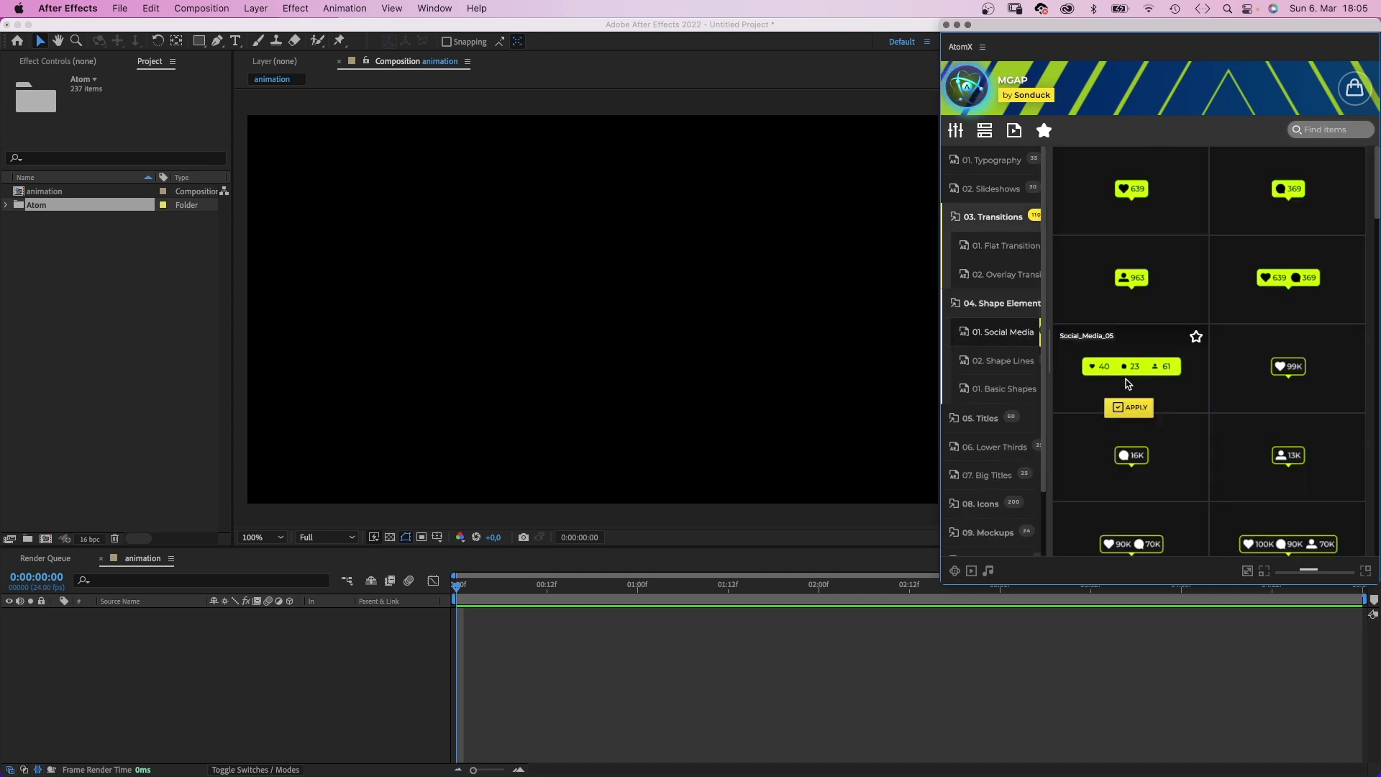
scroll(1144, 385, down, 10)
scroll(1144, 432, down, 5)
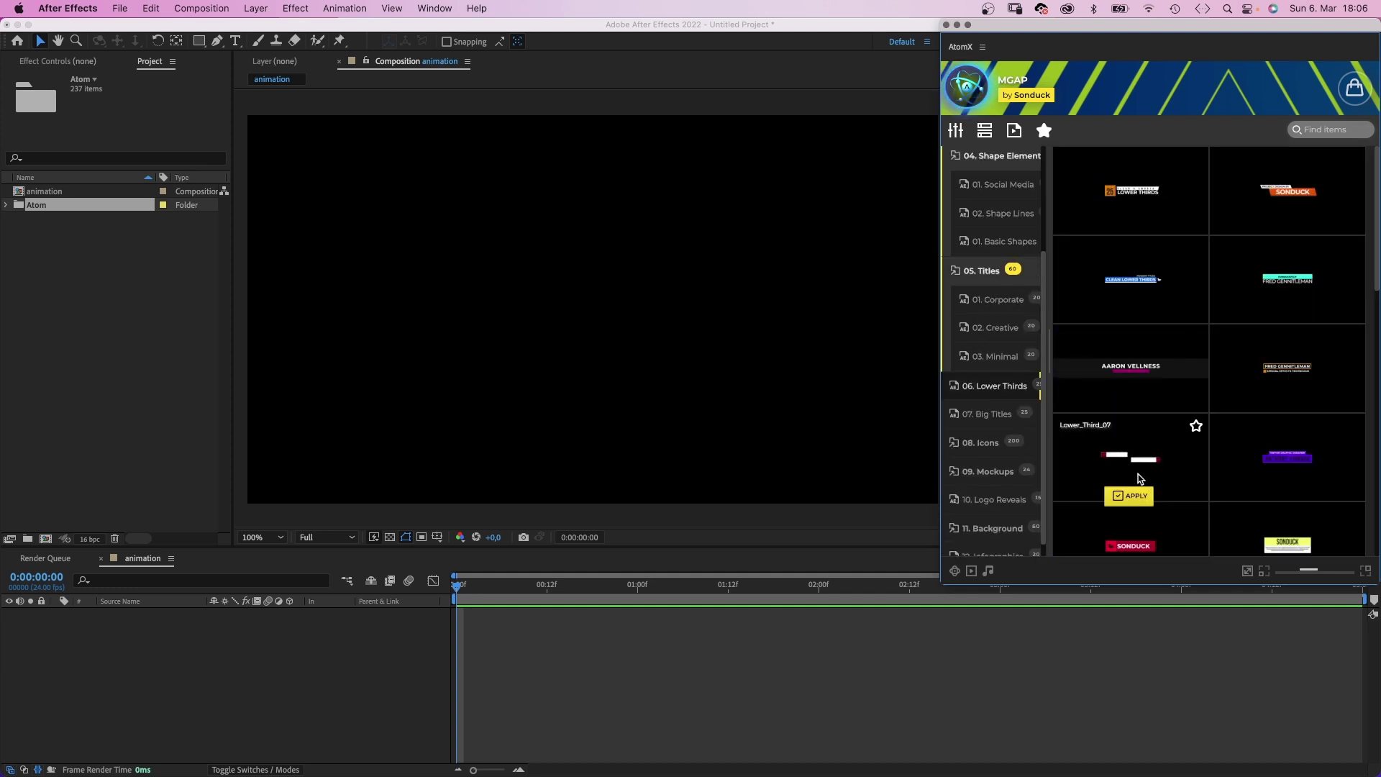
scroll(1139, 478, down, 10)
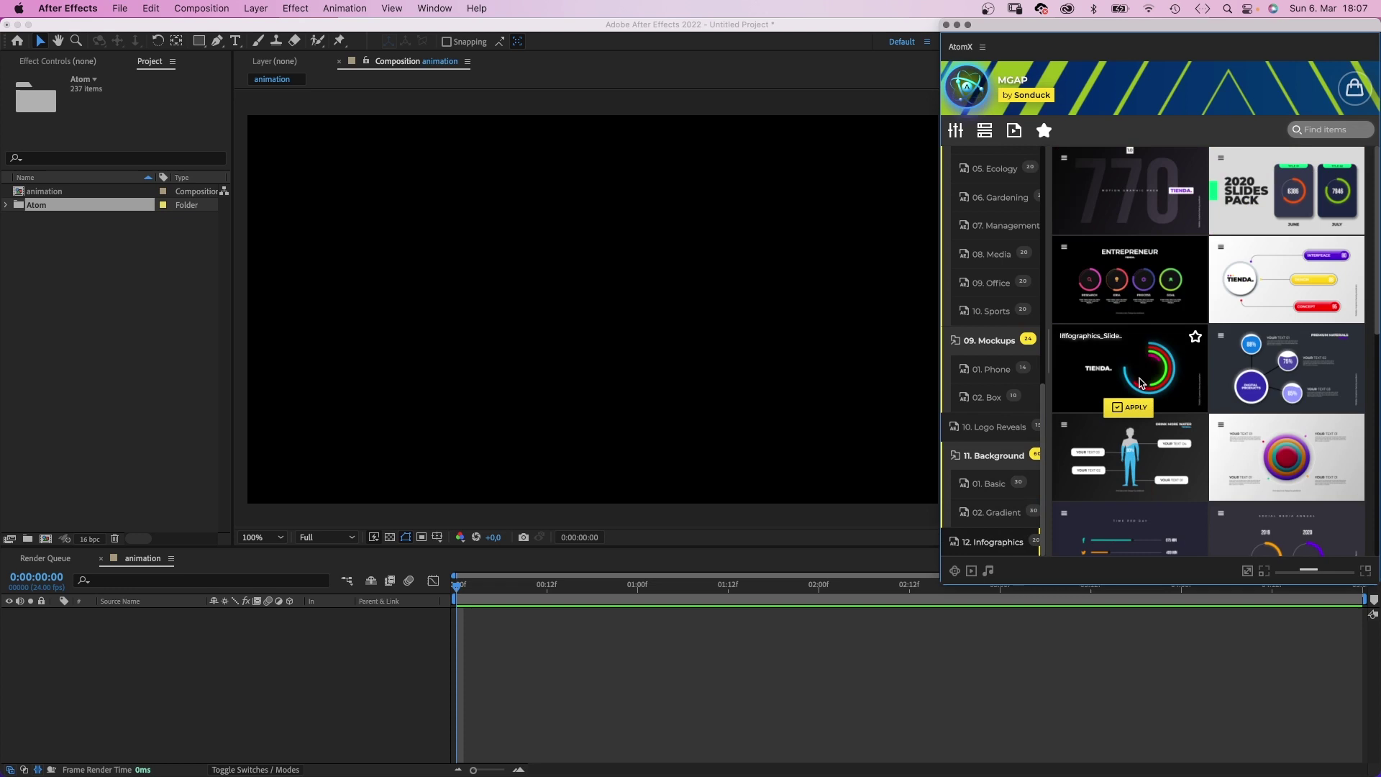
scroll(1098, 468, up, 8)
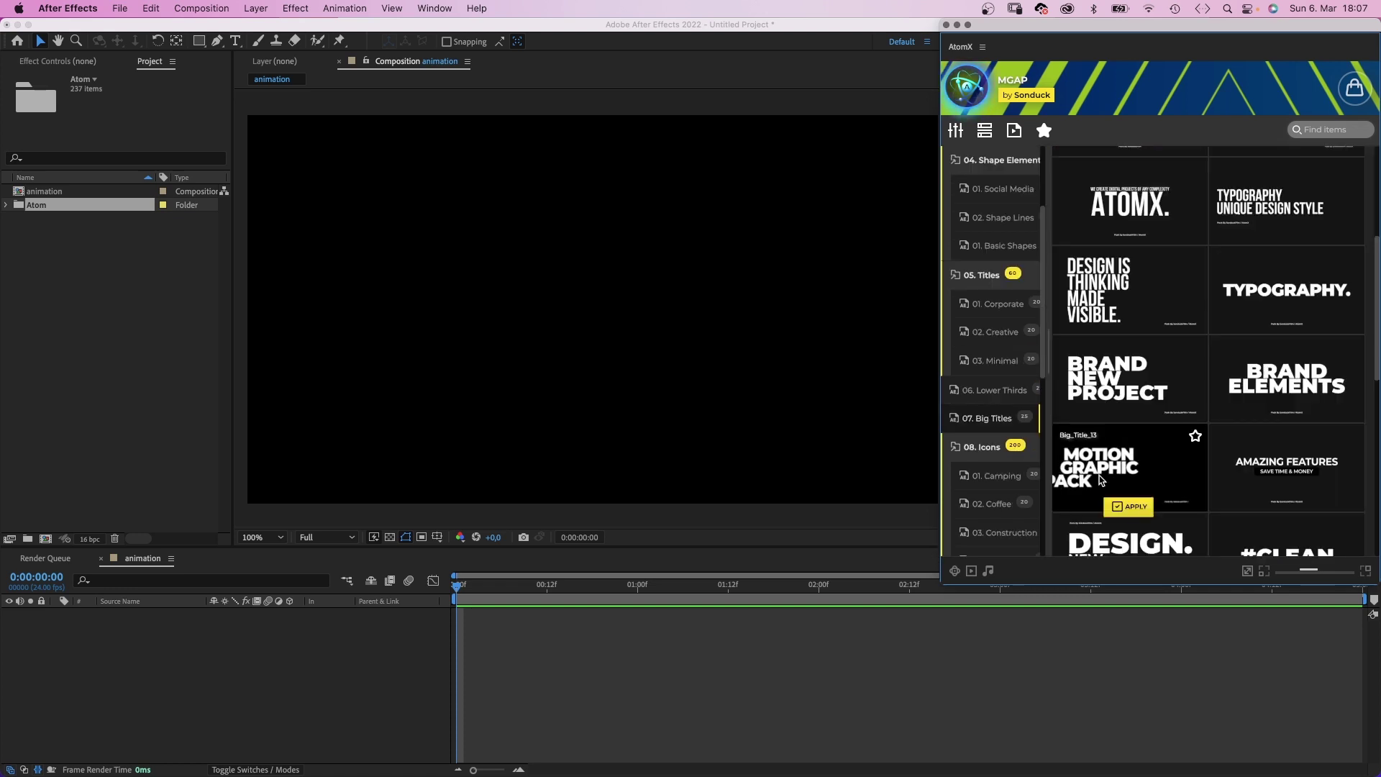
Add Big_Title_13 reading ANIMATION with the Gradient_19 background placed beneath it.
click(1129, 508)
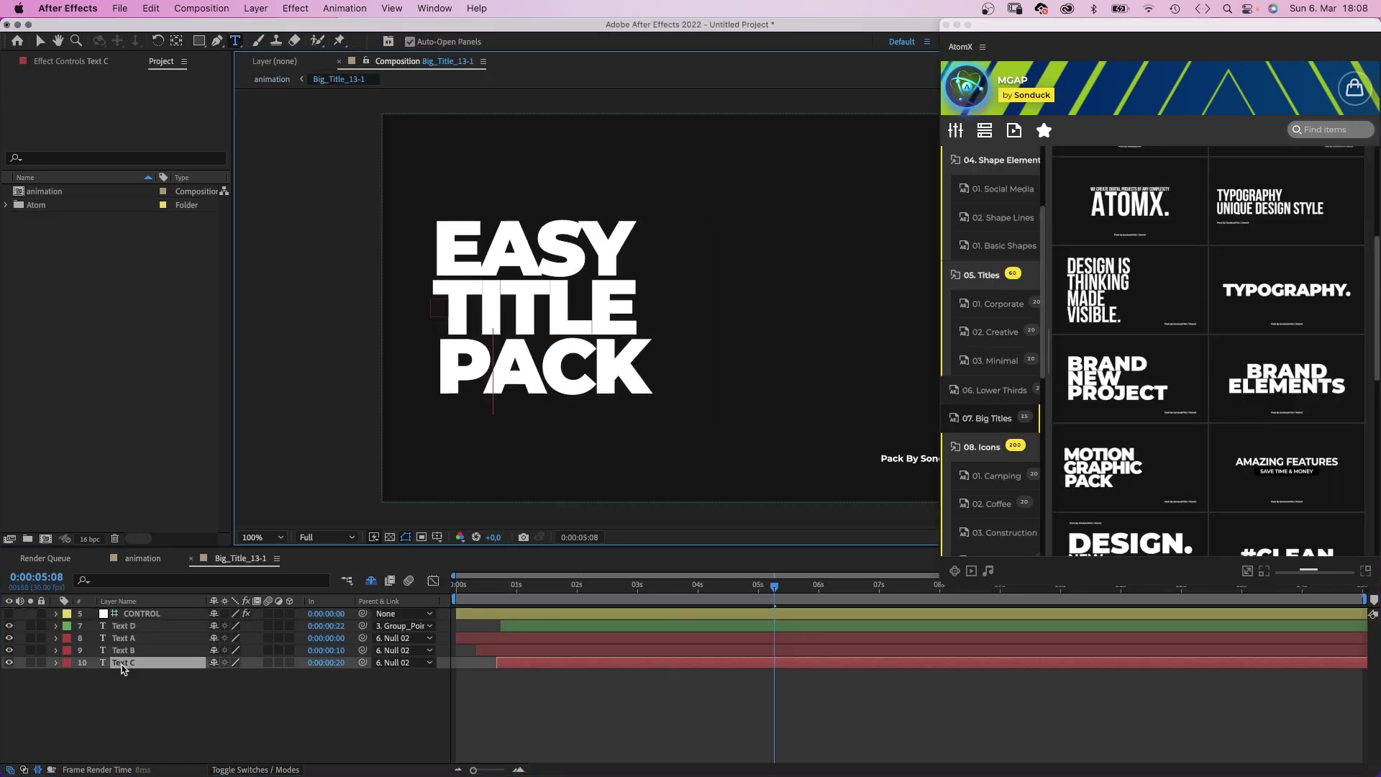
text(ANIMA)
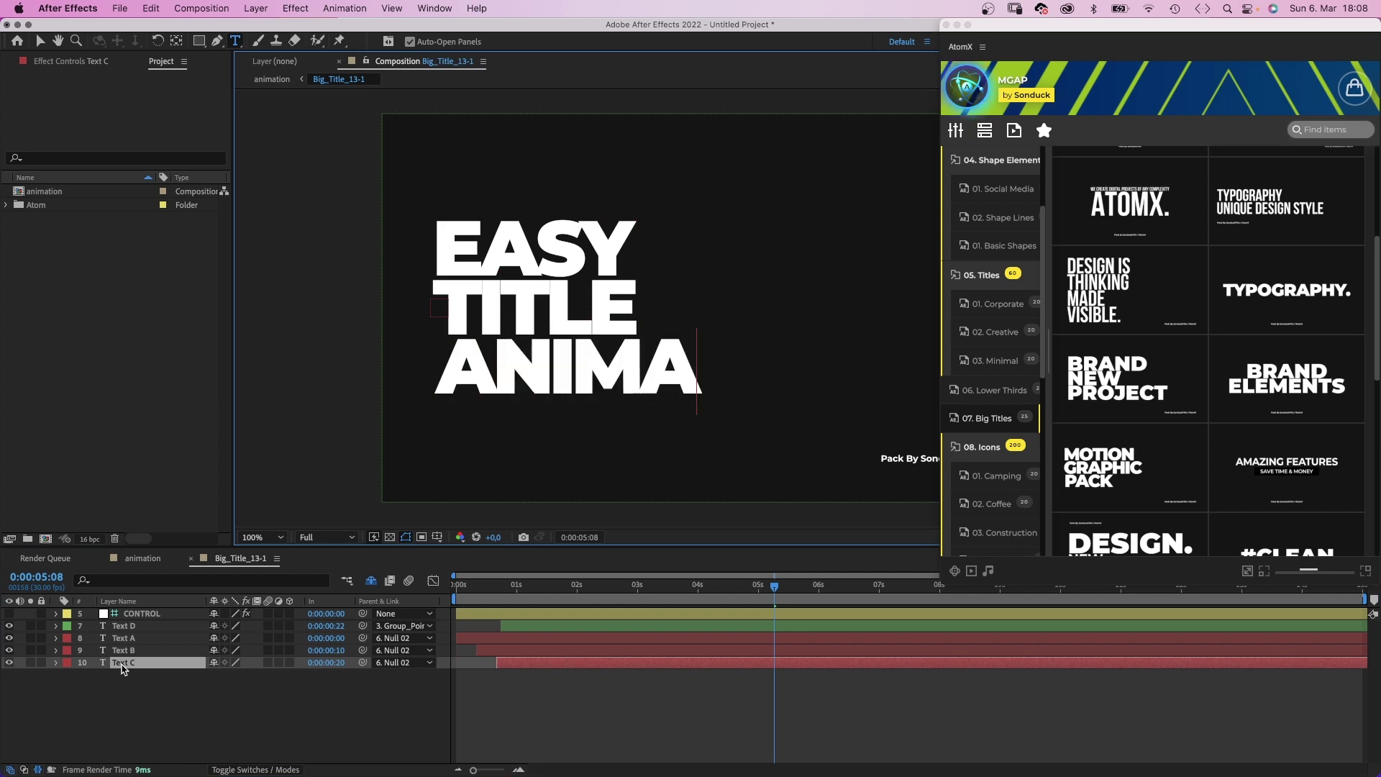
text(TION)
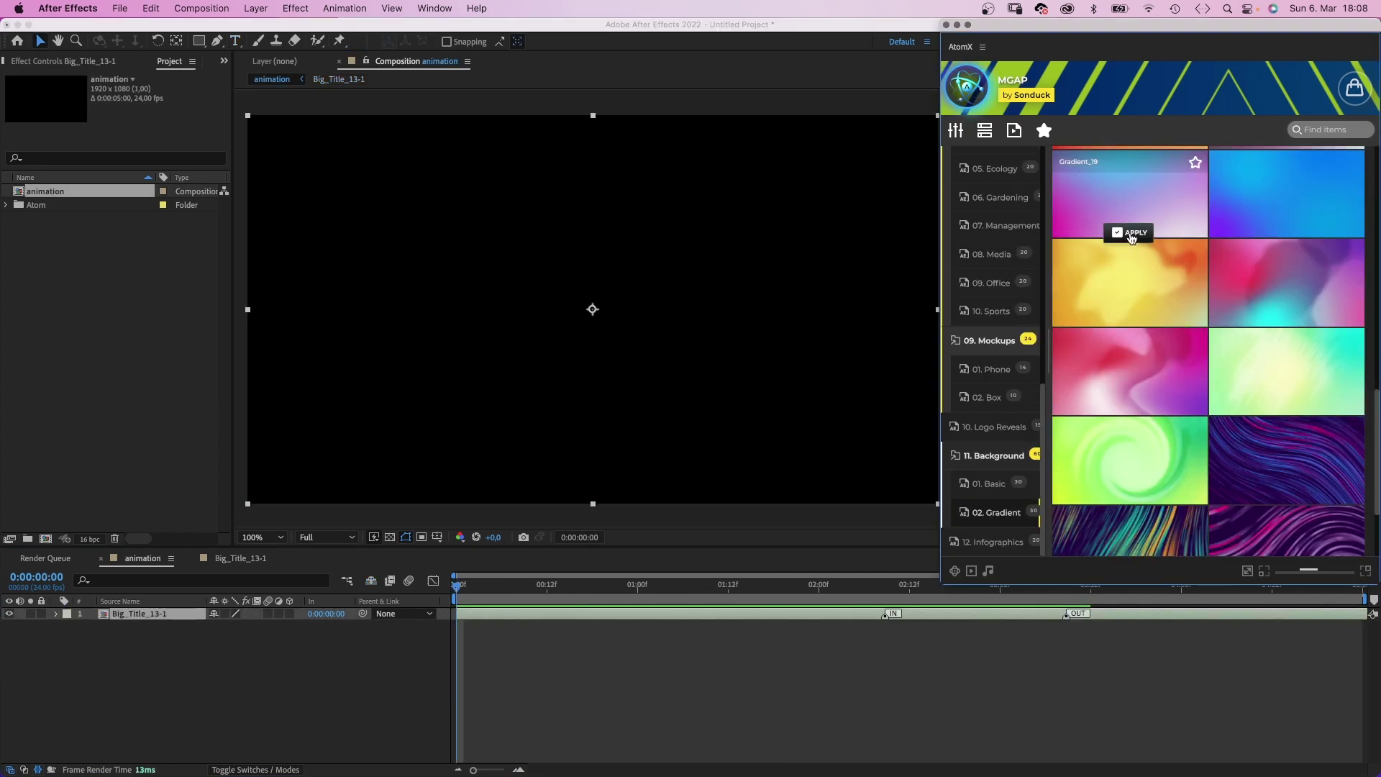
click(1128, 232)
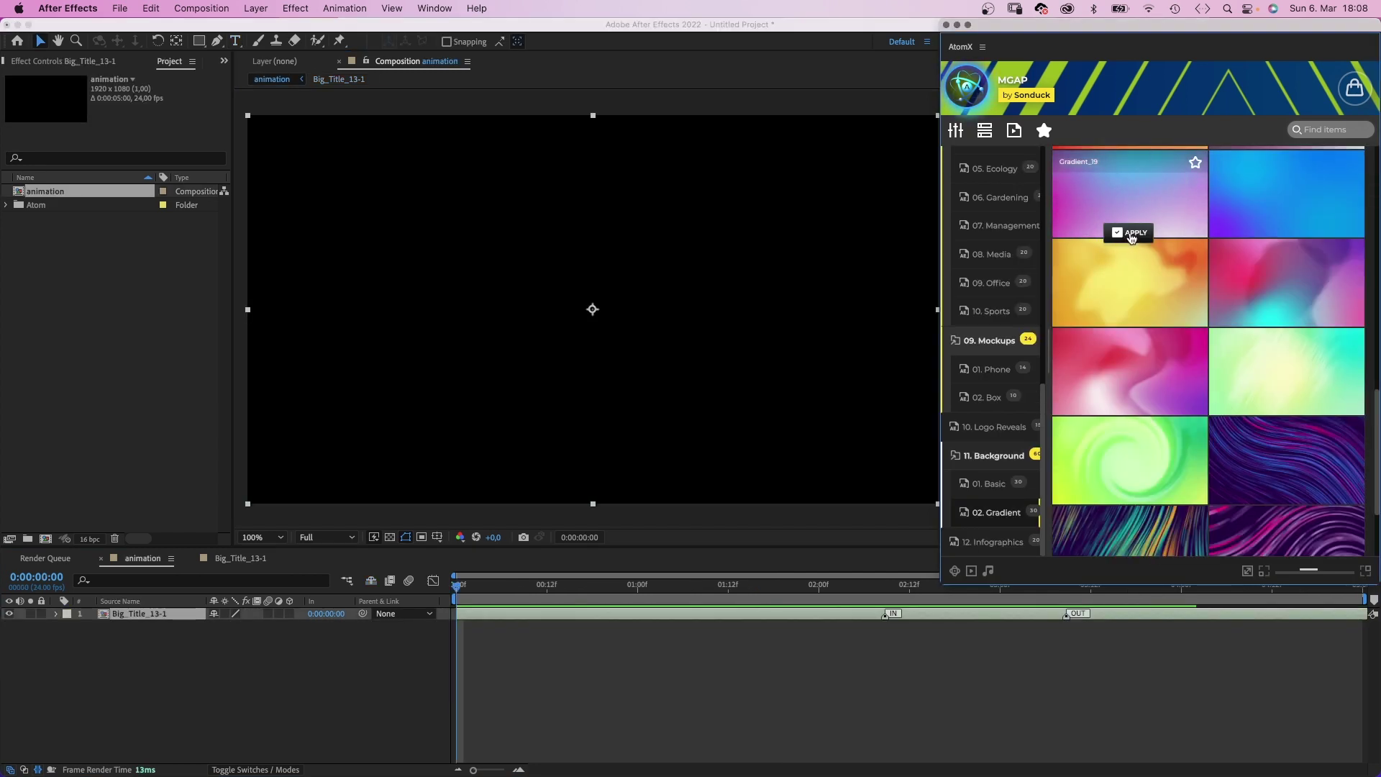
mouse_move(137, 614)
mouse_down()
mouse_move(135, 651)
mouse_move(126, 630)
mouse_up()
key(space)
Shift the hue of the gradient's BG Color C inside its precomp.
double_click(126, 627)
click(141, 614)
click(134, 152)
drag(536, 371, 537, 328)
click(651, 286)
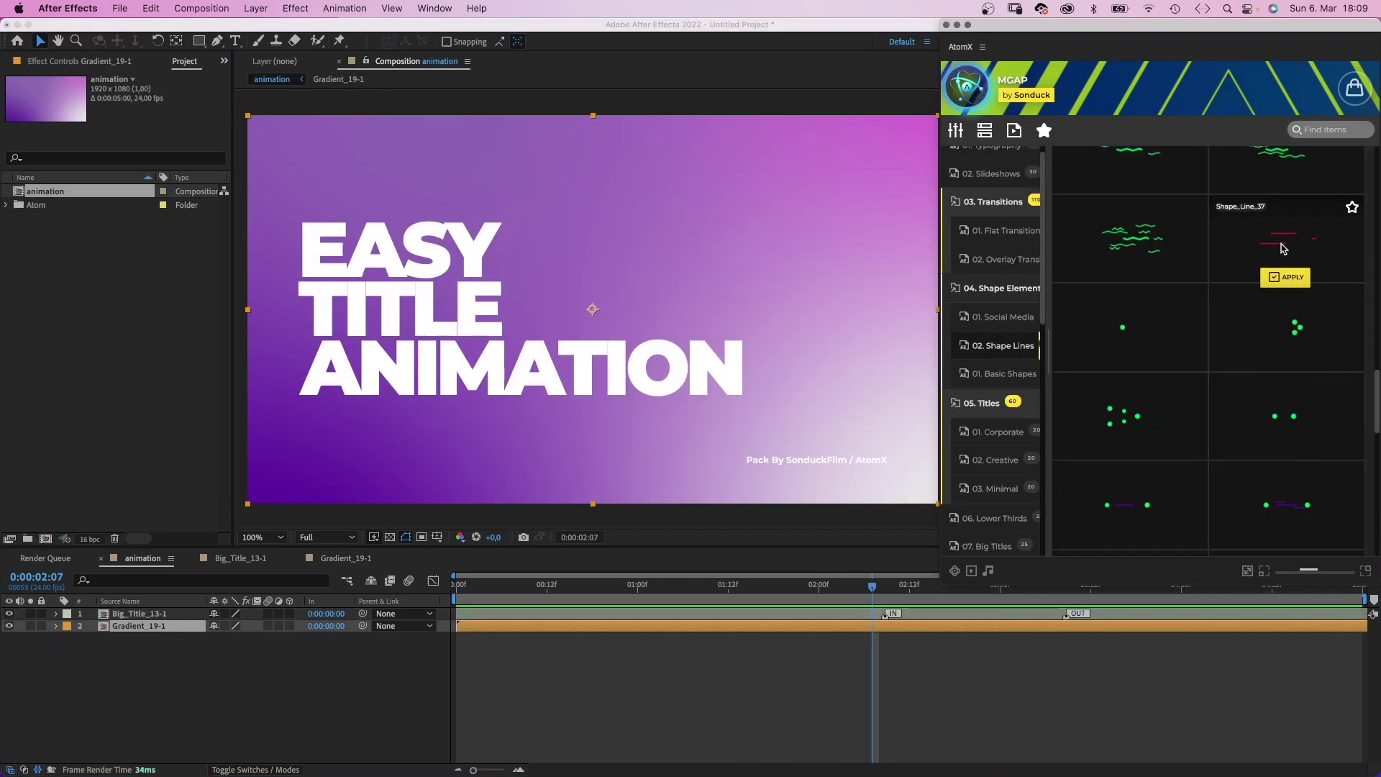
Add the Shape_Line_37 accent and preview the title animation.
click(1286, 279)
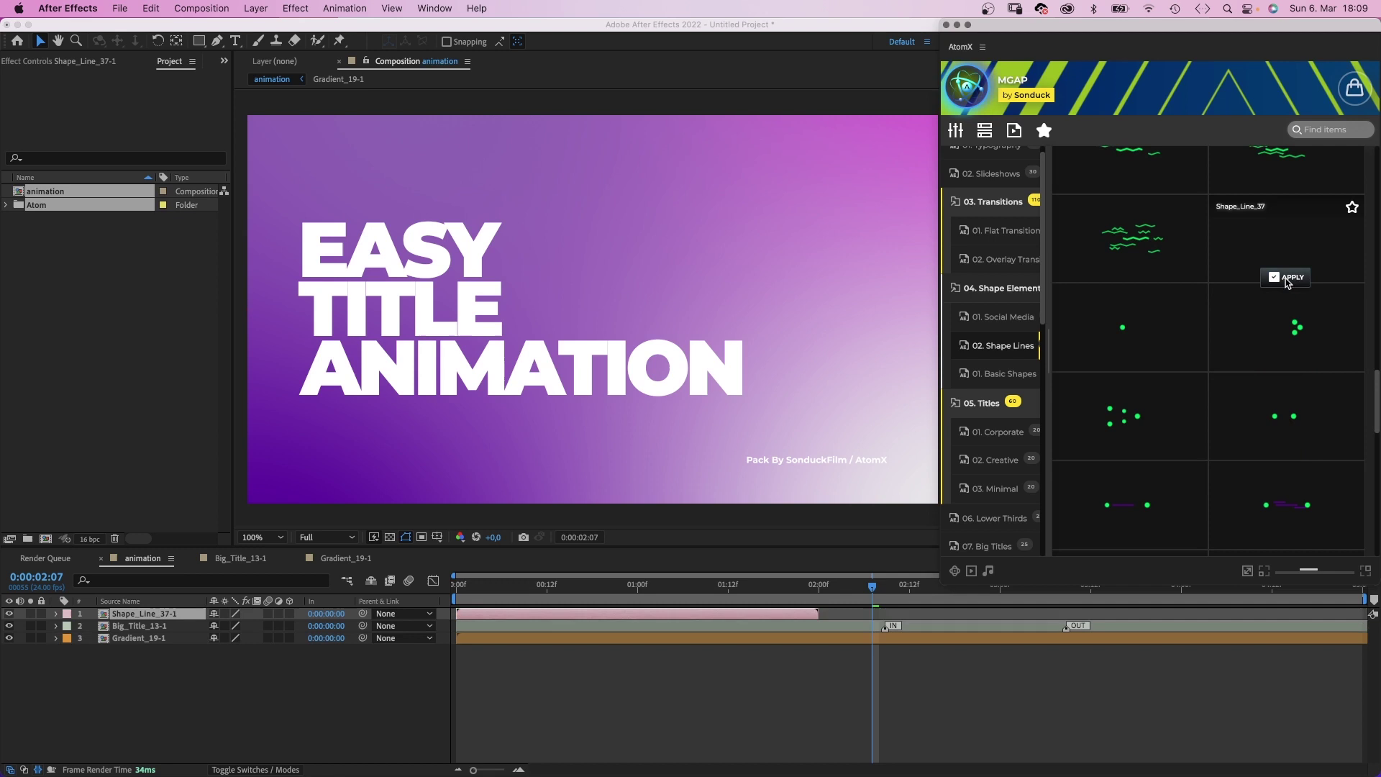
click(392, 698)
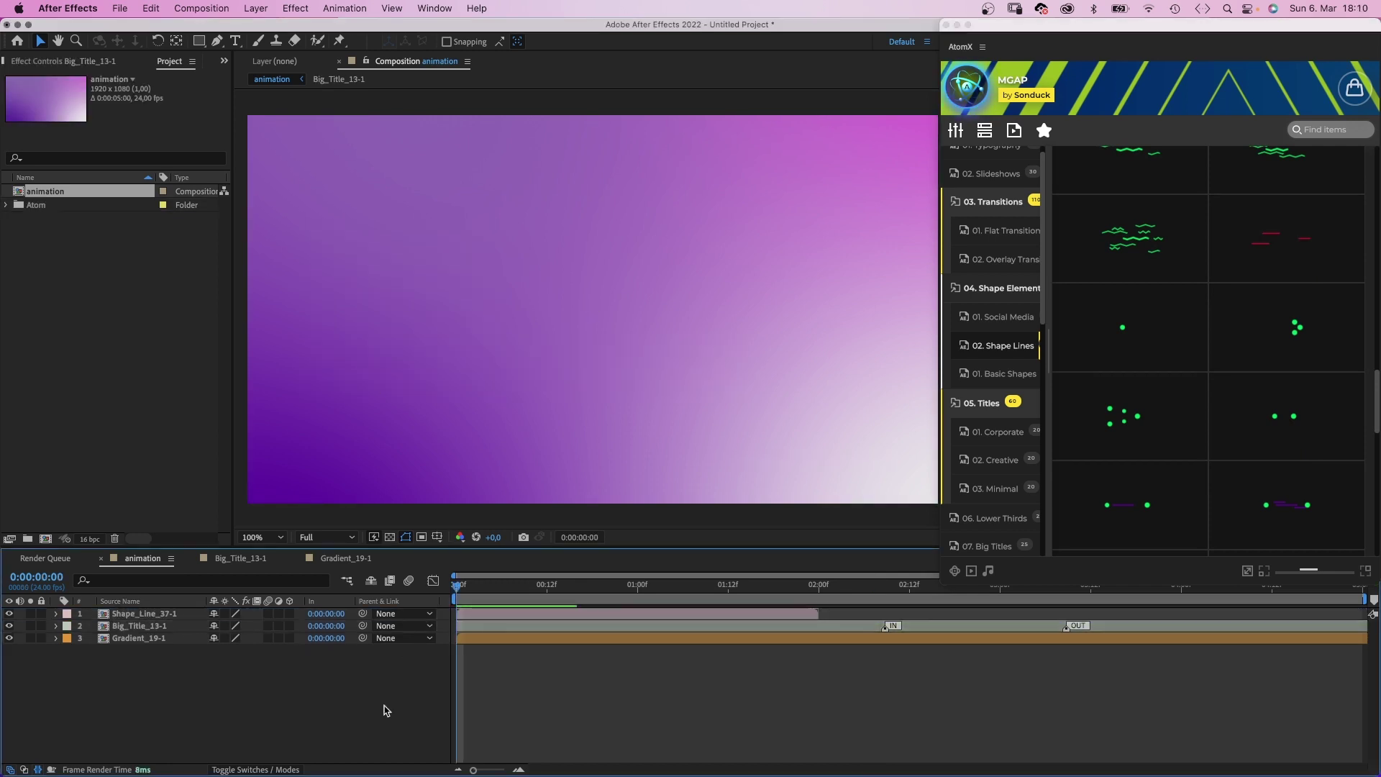
key(space)
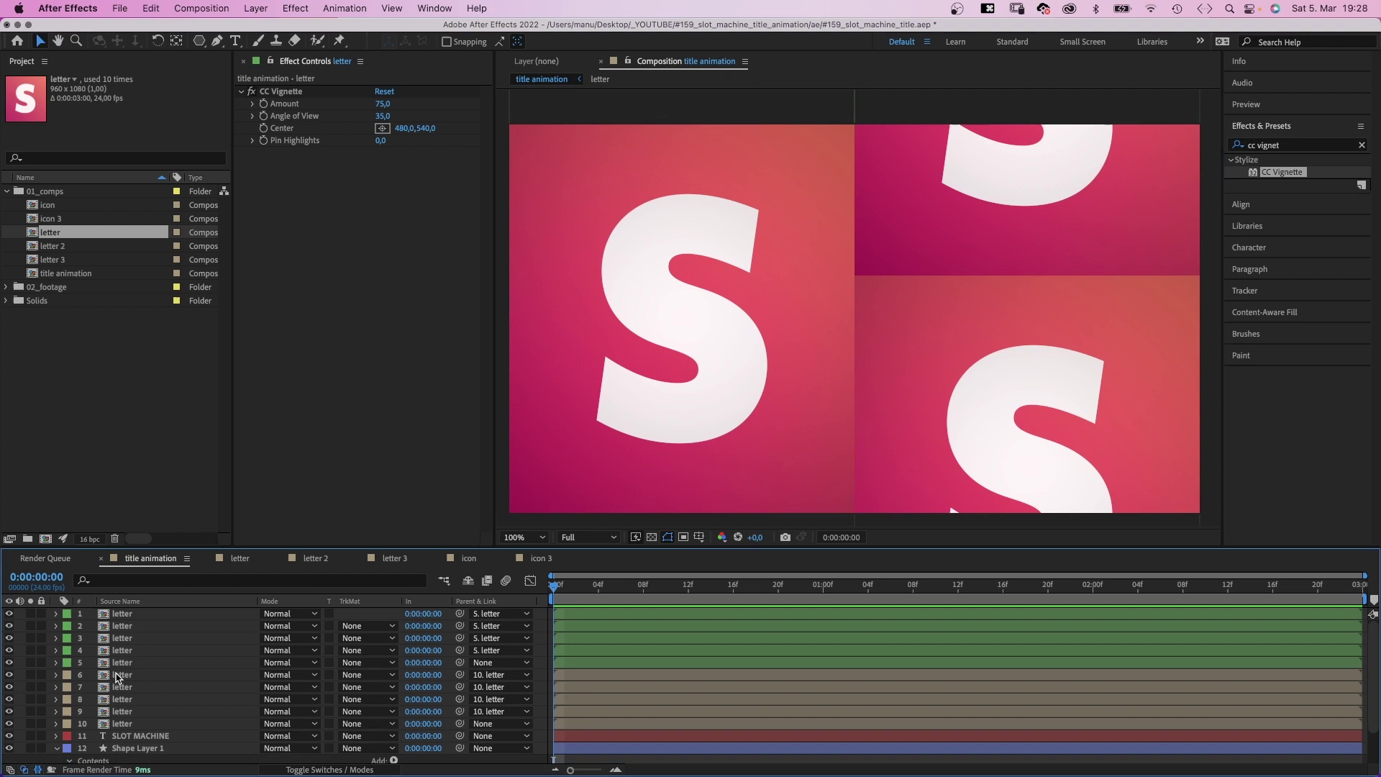
Keyframe both columns' Position and set layer 10's Y to 5940 at 1:00.
click(119, 662)
super+click(119, 724)
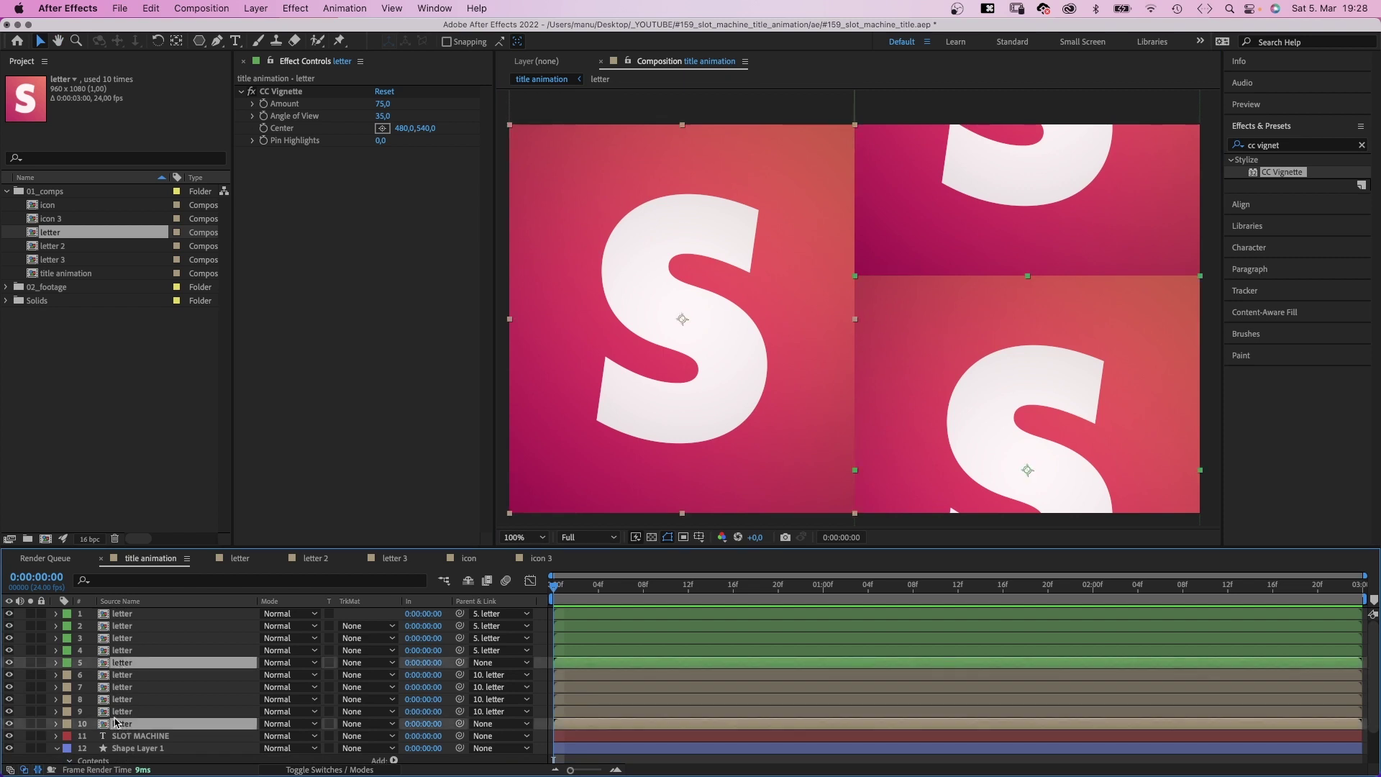
key(p)
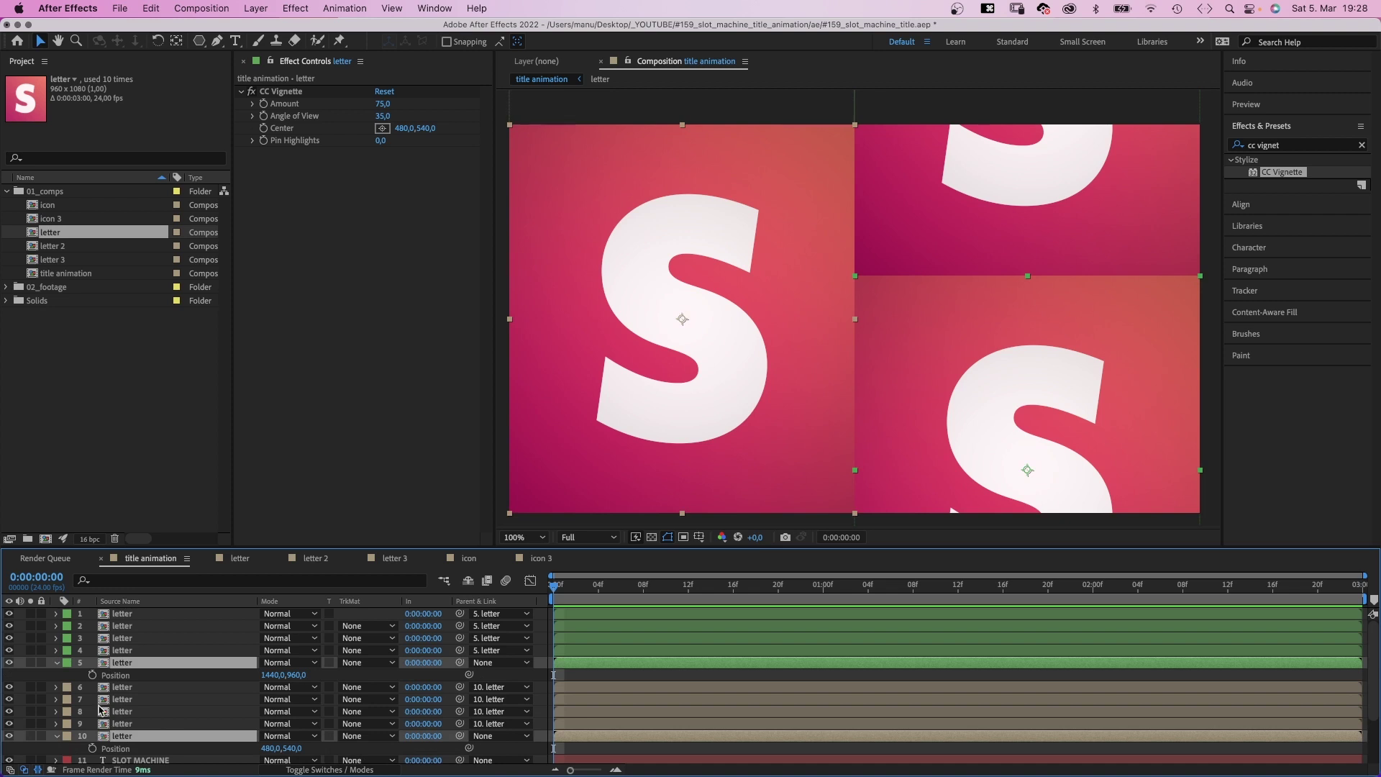
click(92, 675)
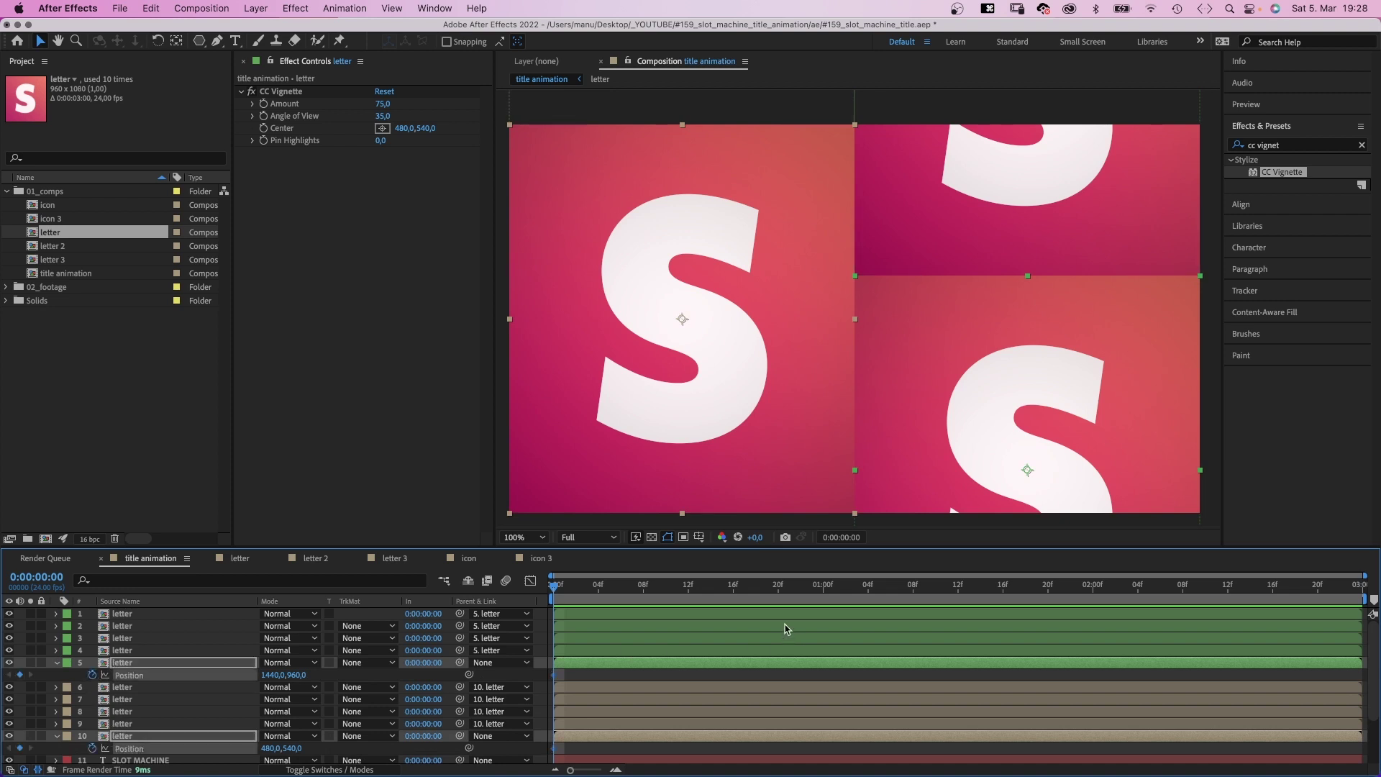
drag(782, 593, 826, 597)
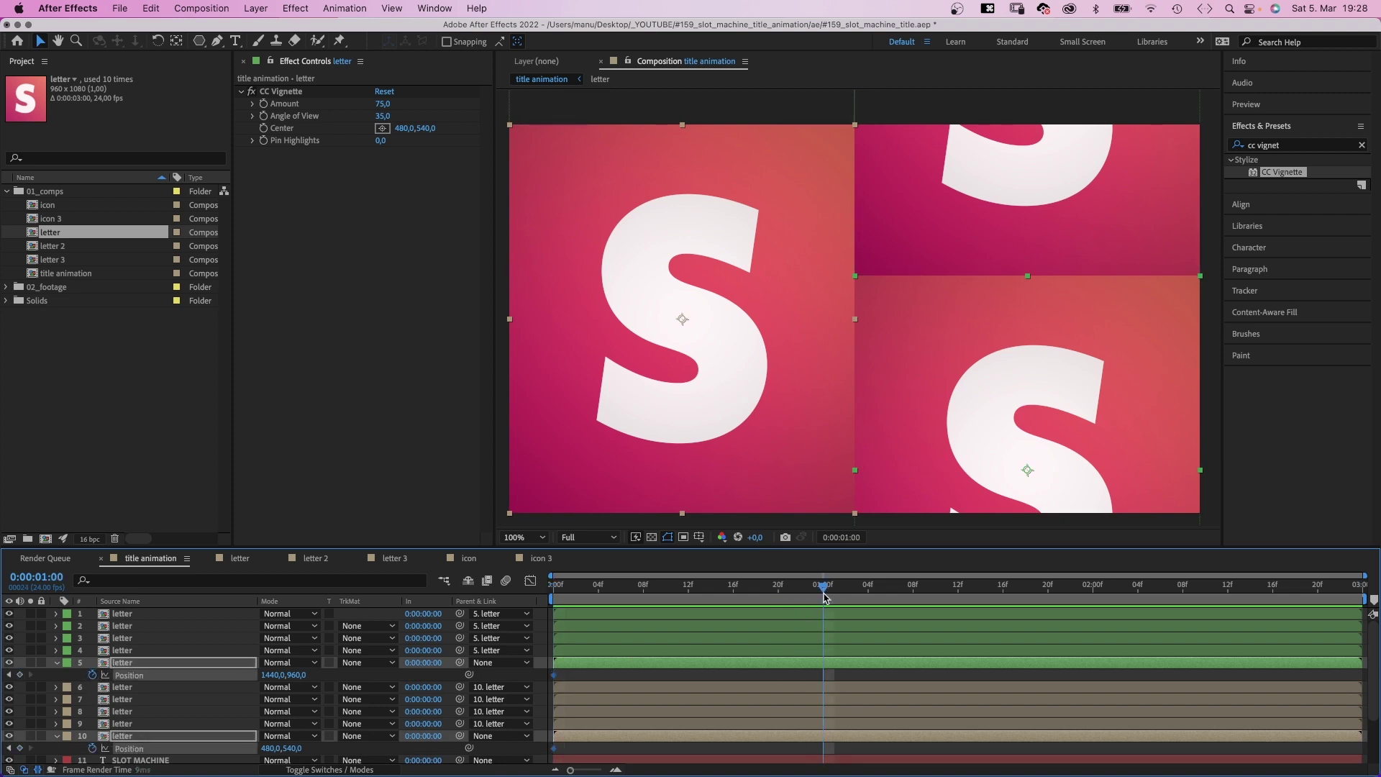
click(736, 750)
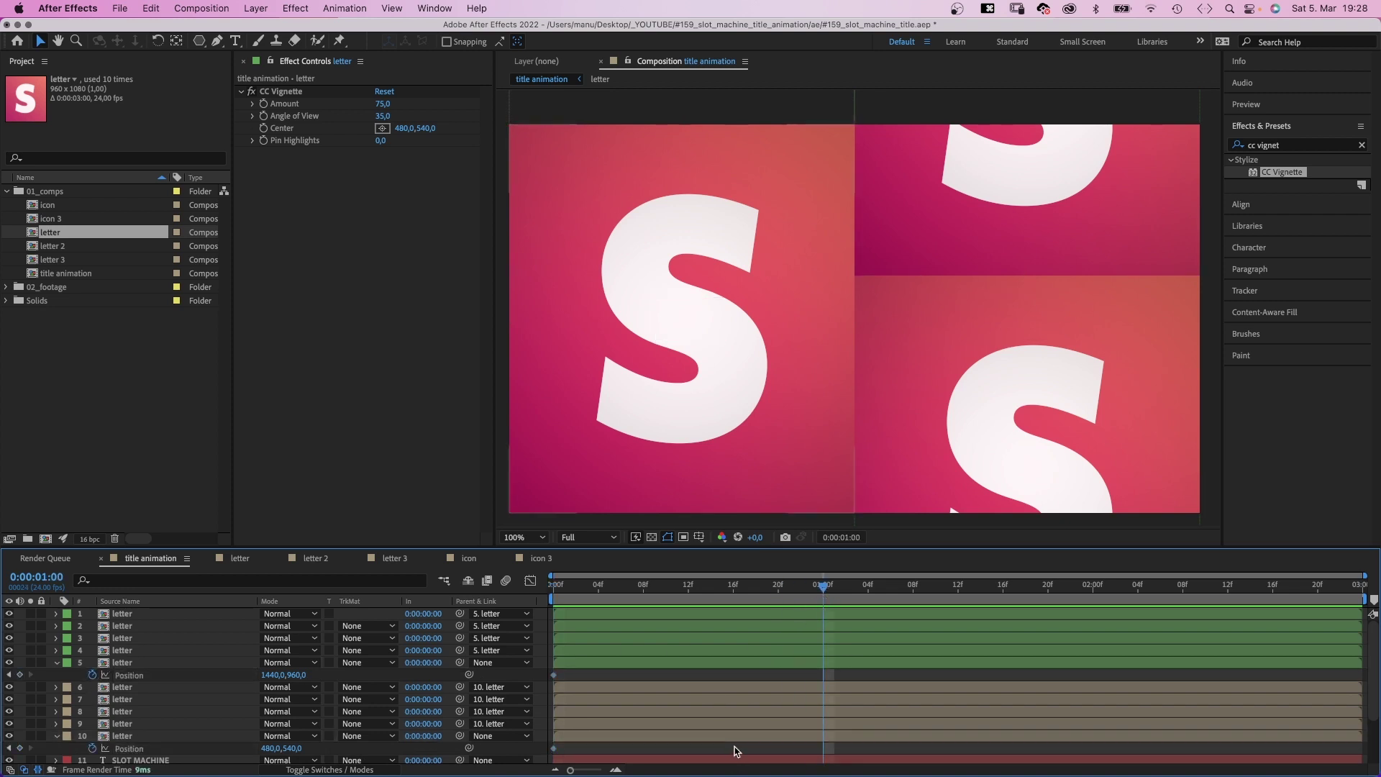
click(295, 748)
text(5940)
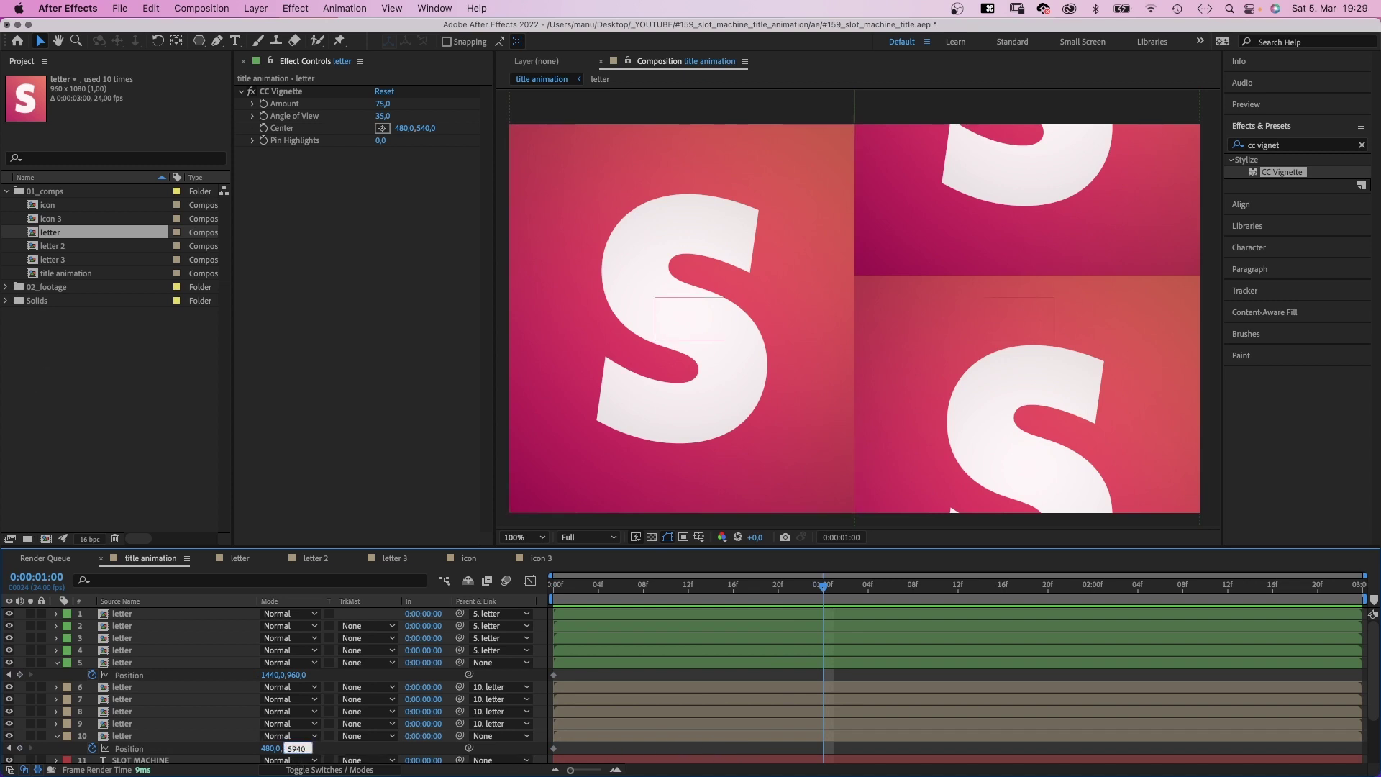
key(Return)
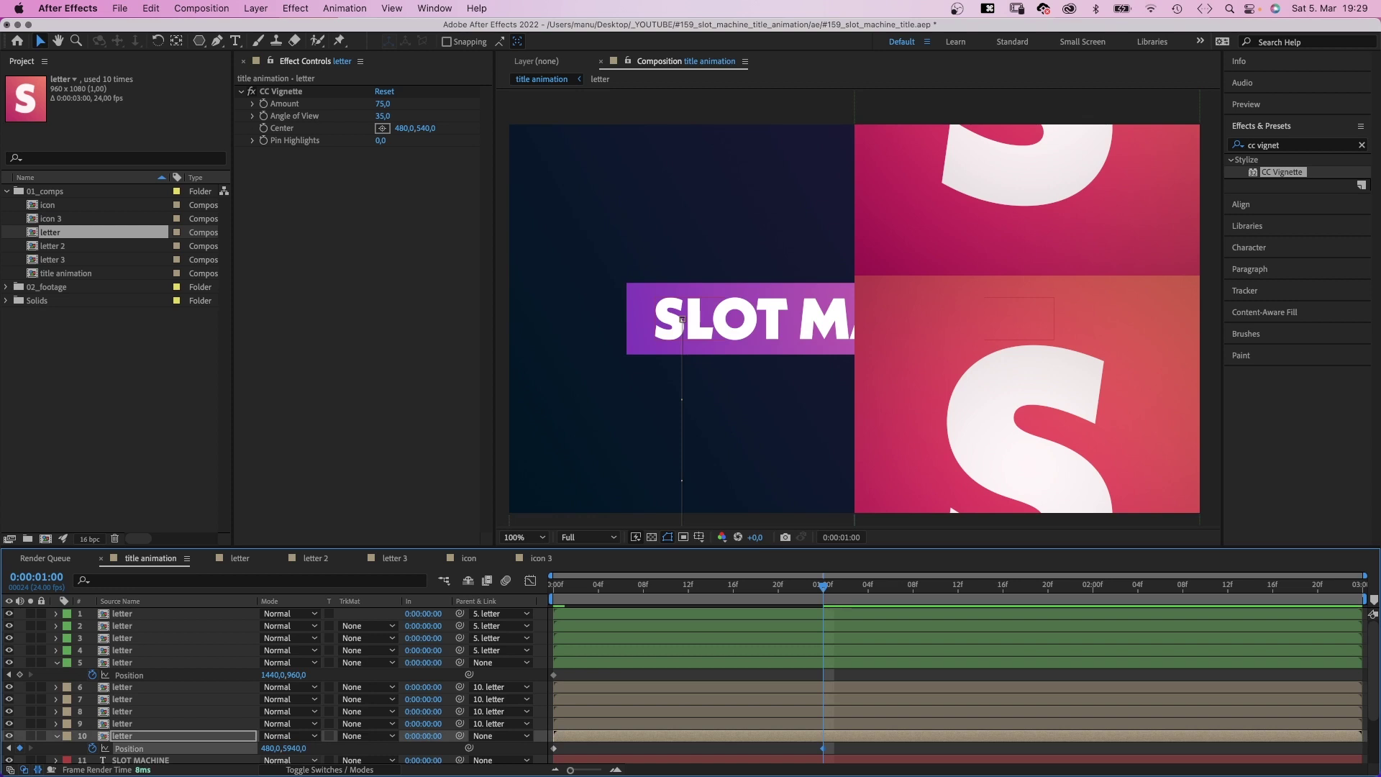
Set layer 5's Y to 5940 at 1:03 and select both columns' position keyframes.
key(comma)
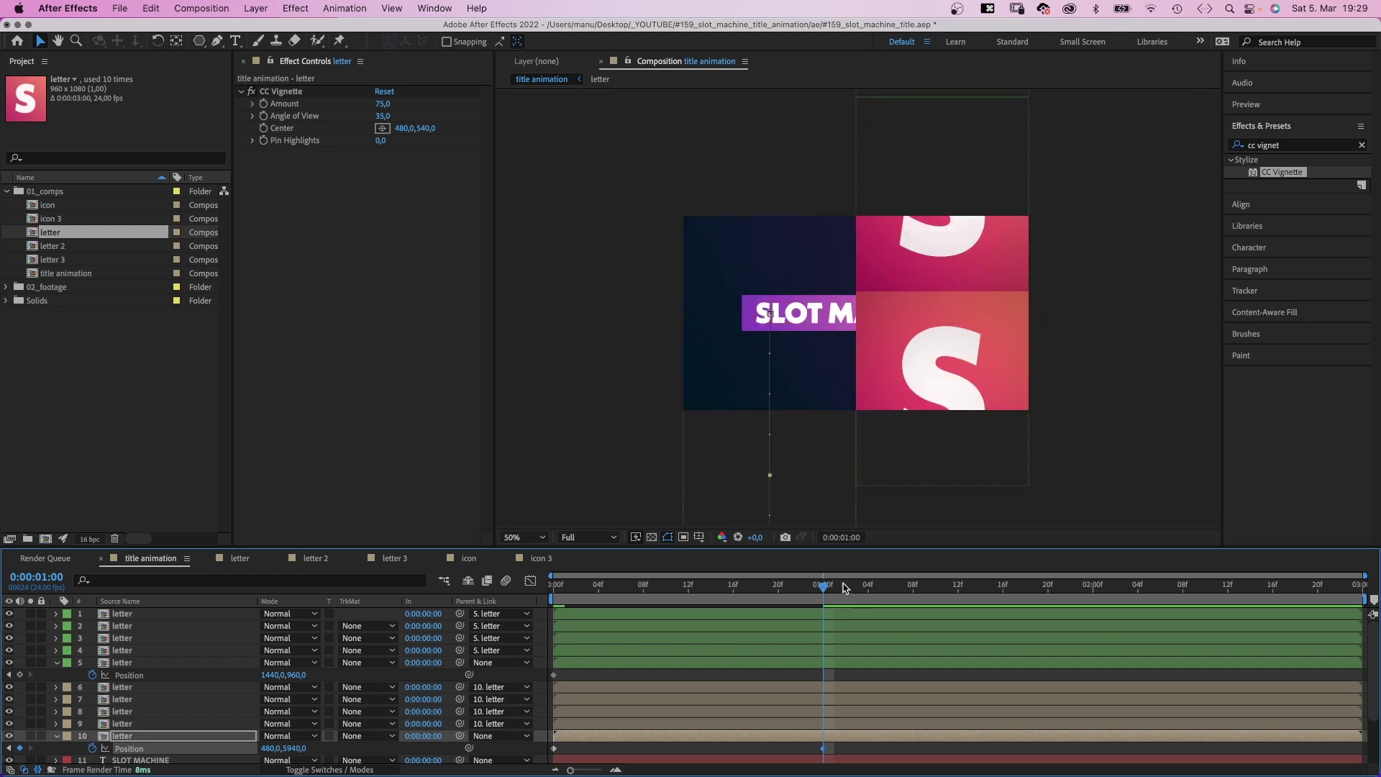
click(853, 588)
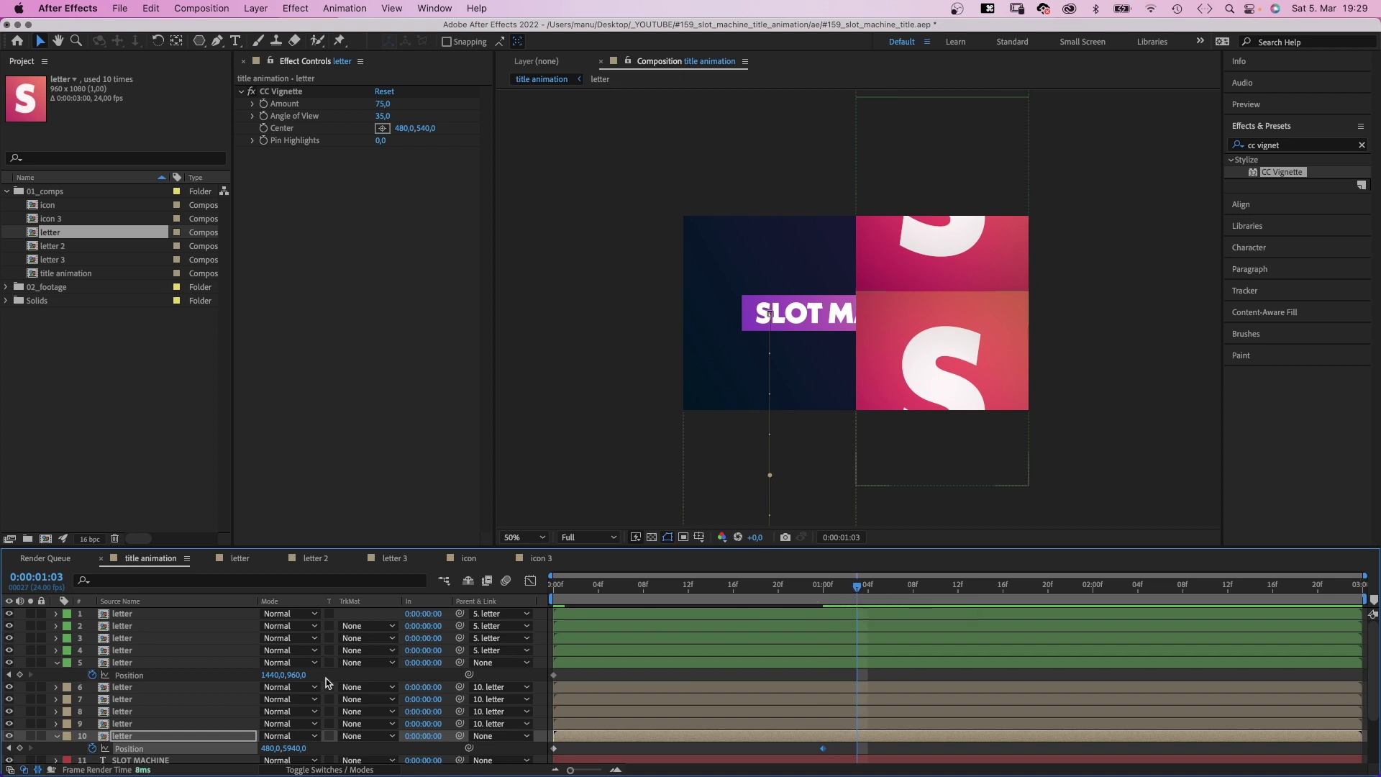
click(294, 675)
text(5940)
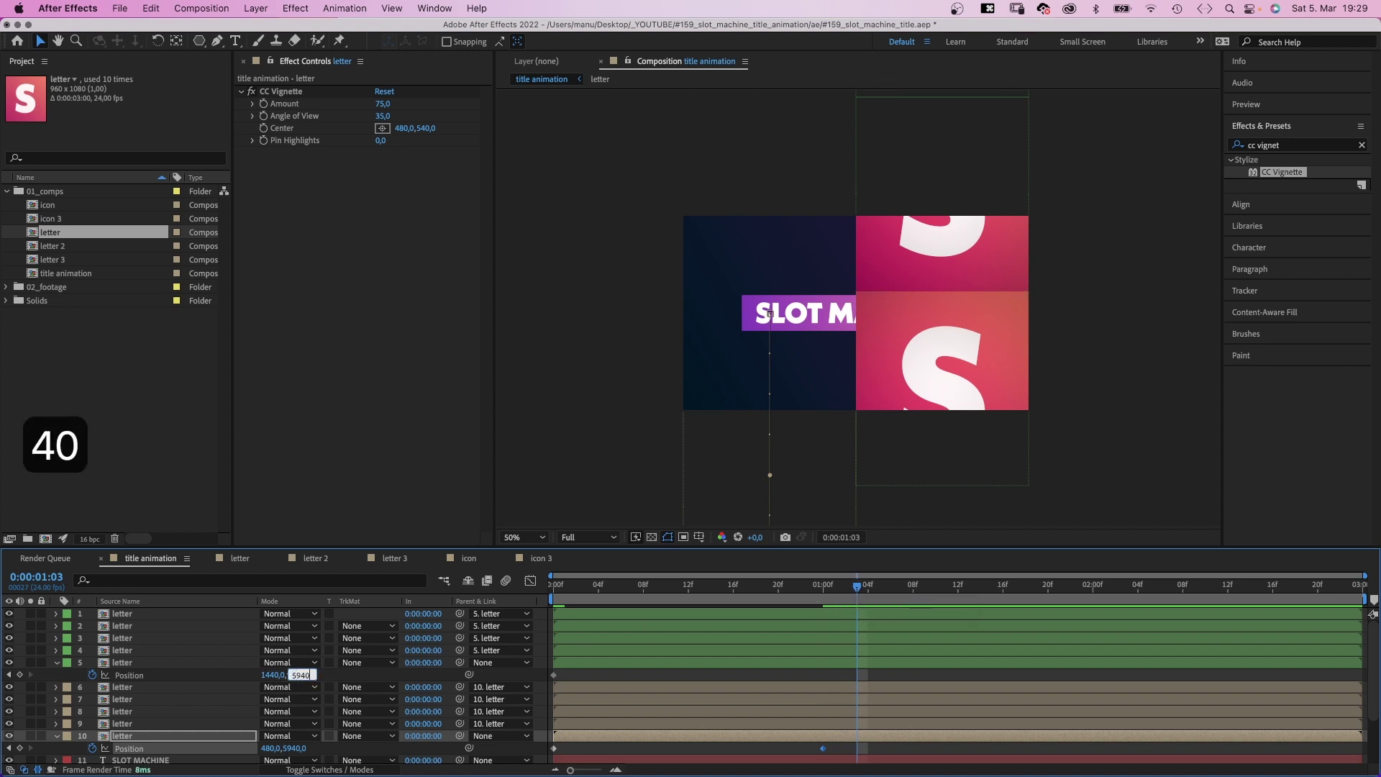
key(Return)
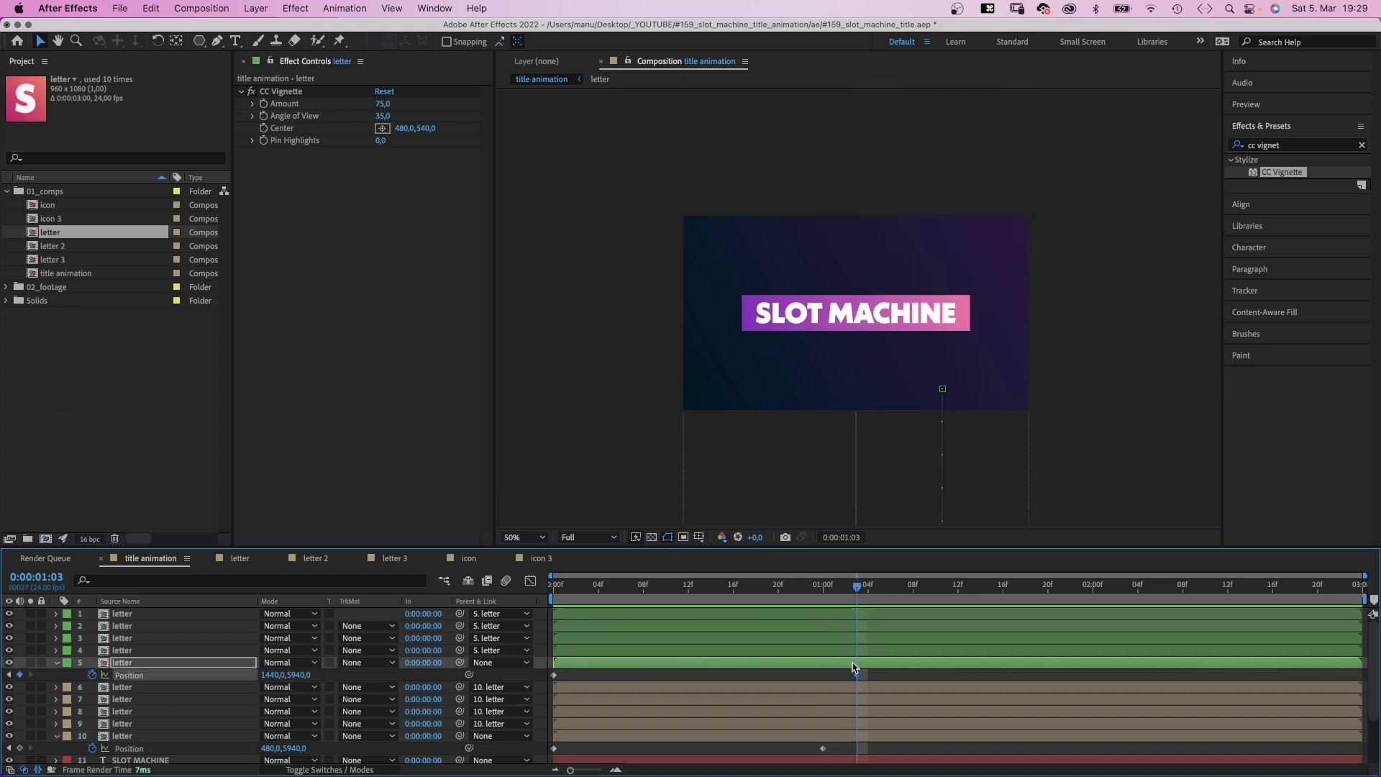
click(874, 675)
drag(873, 675, 542, 750)
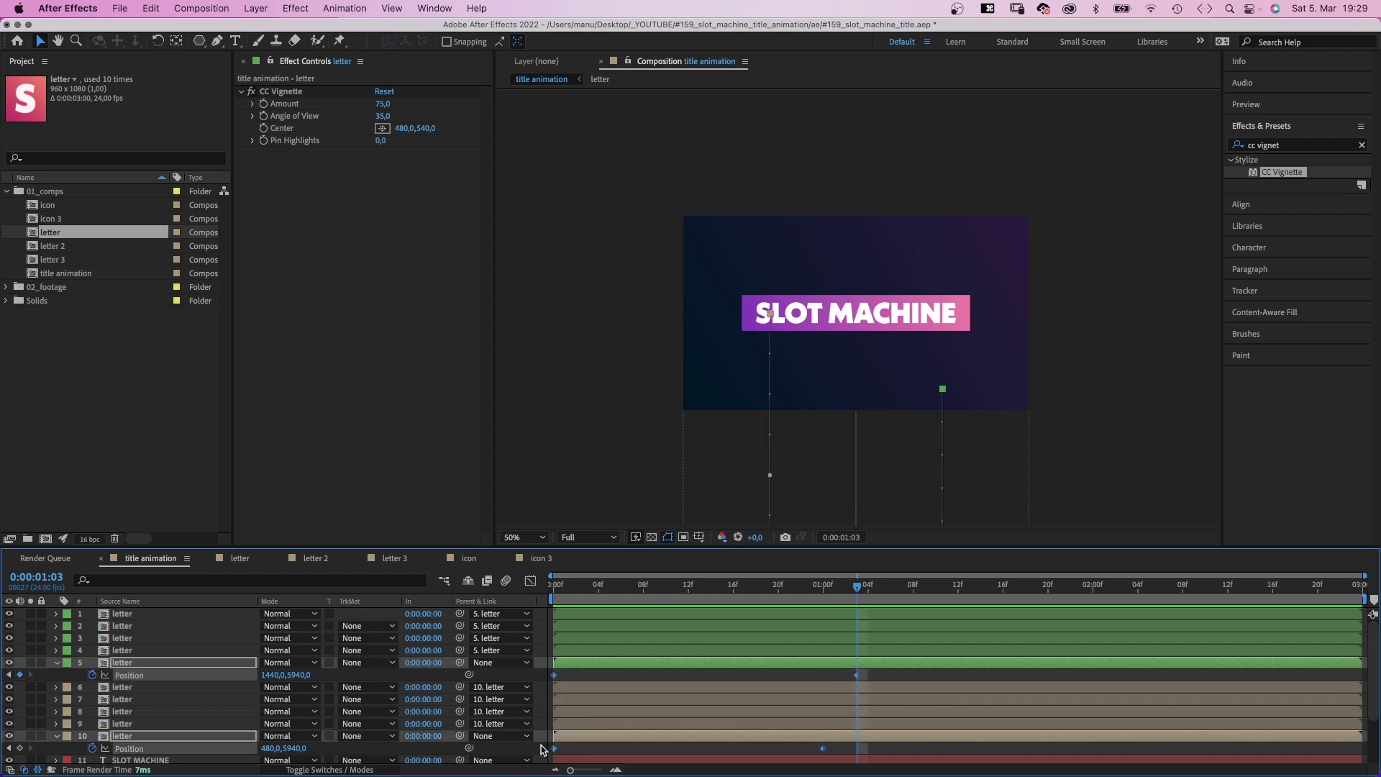
In the speed graph, ease both columns' position keyframes so their motion slows smoothly to a stop.
click(530, 582)
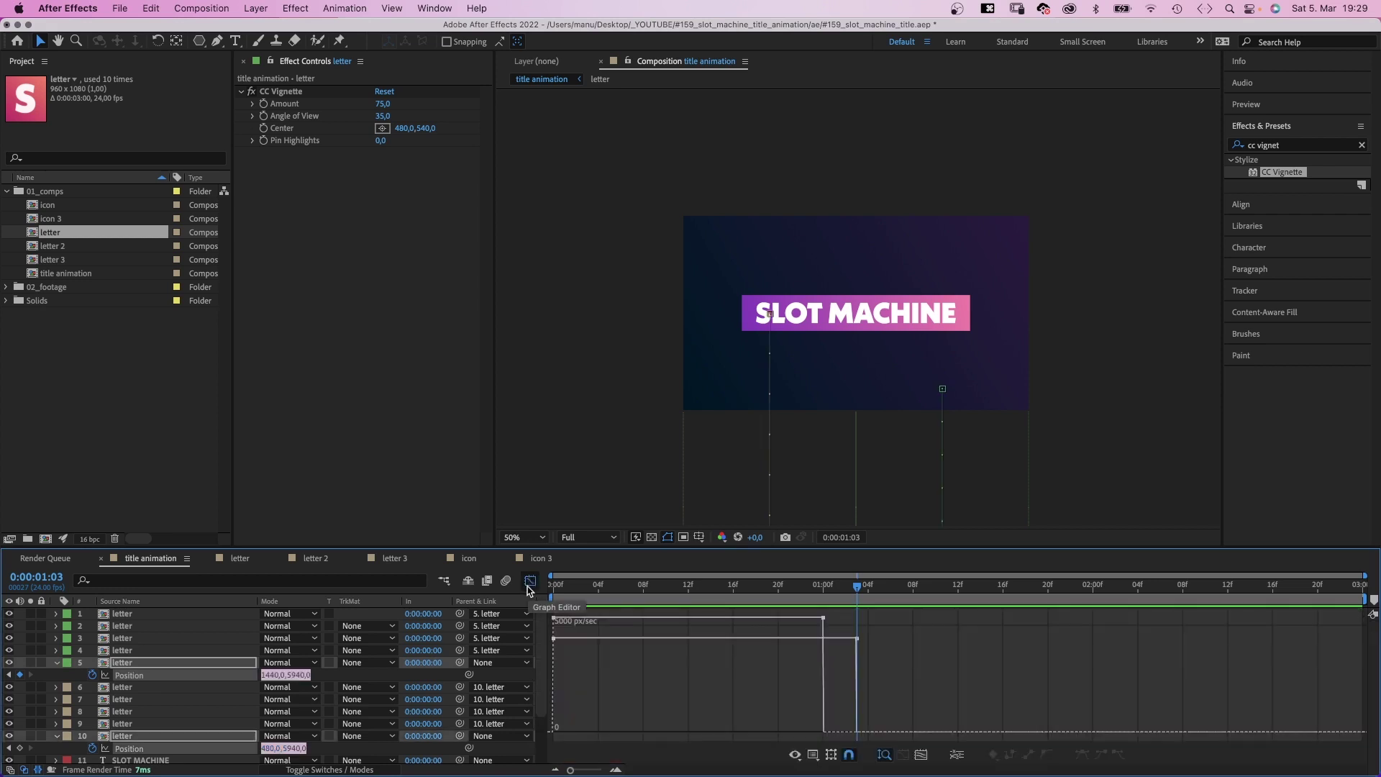
drag(905, 609, 783, 652)
drag(784, 618, 749, 732)
drag(576, 671, 590, 735)
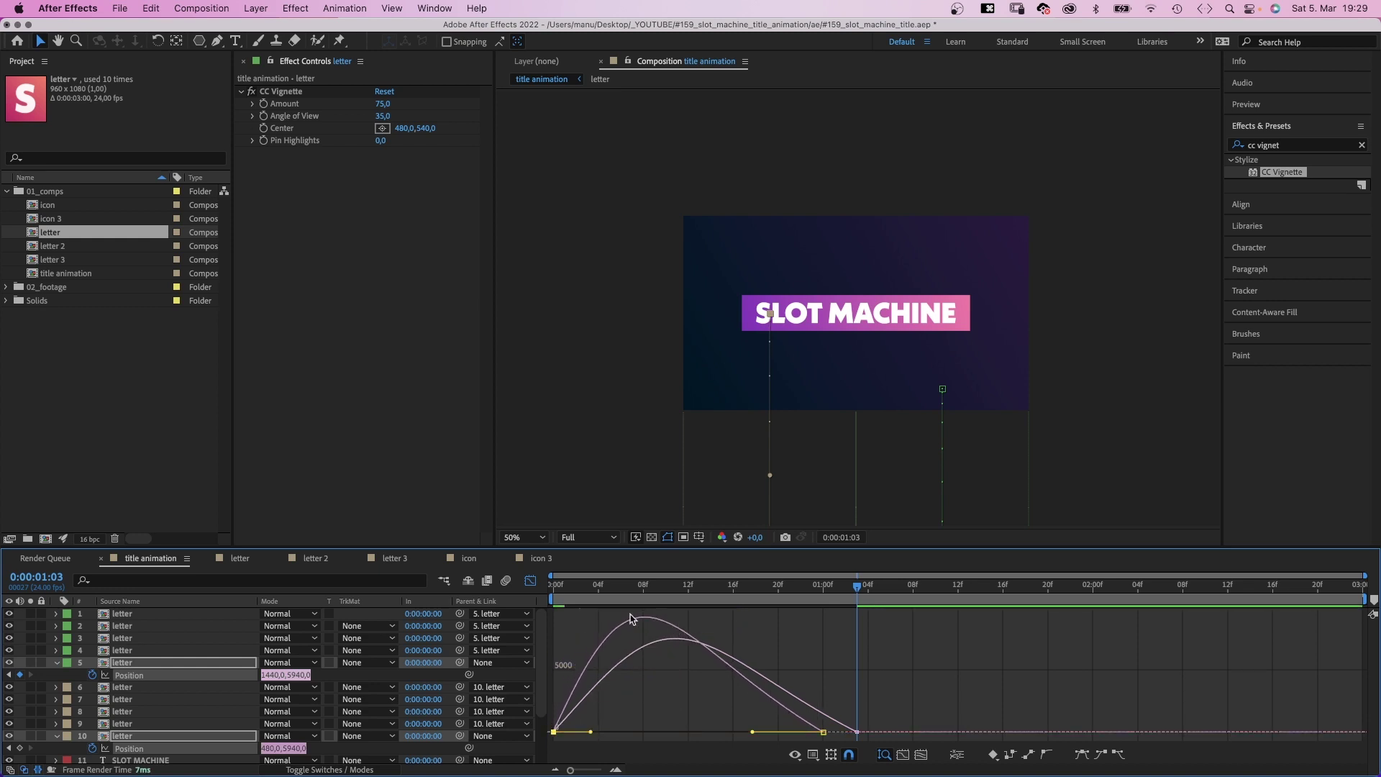
Preview the title reveal from the start at full size.
key(Home)
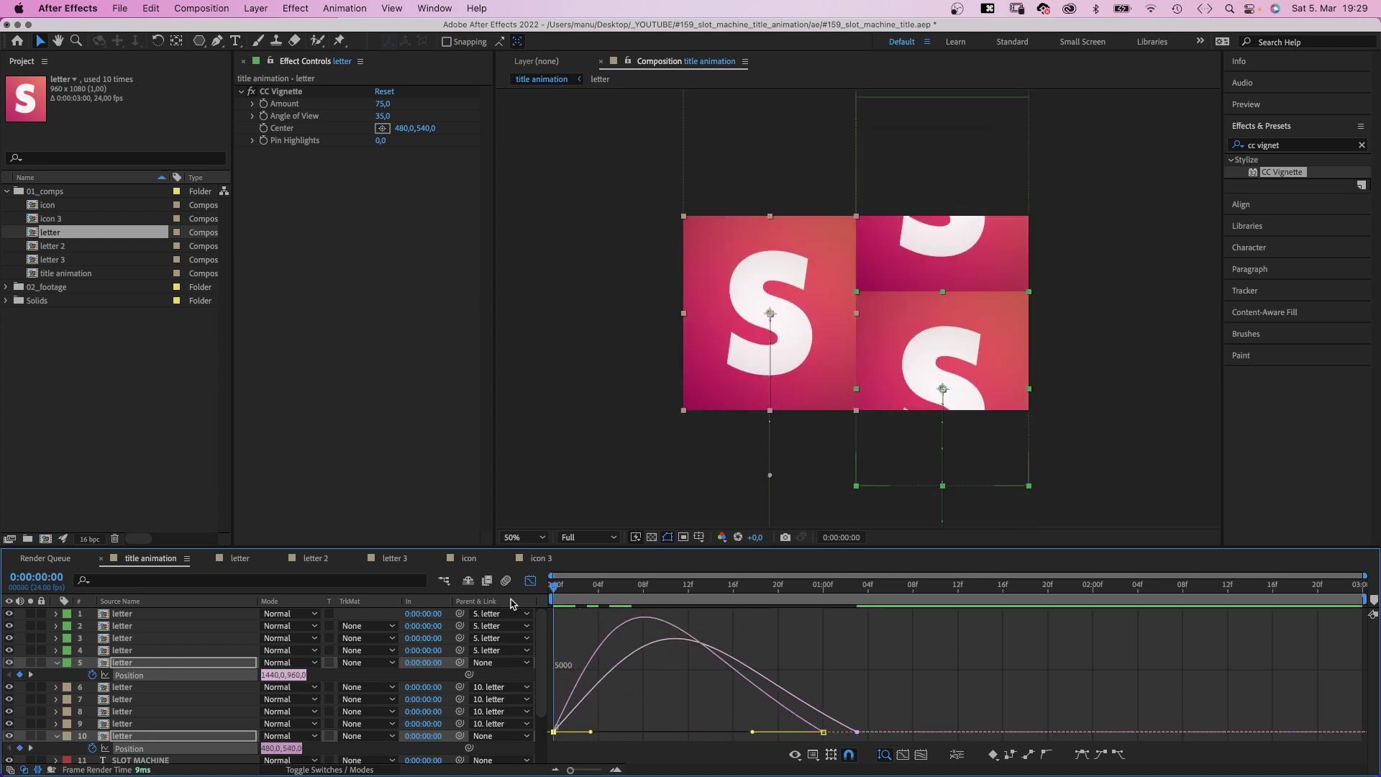
key(period)
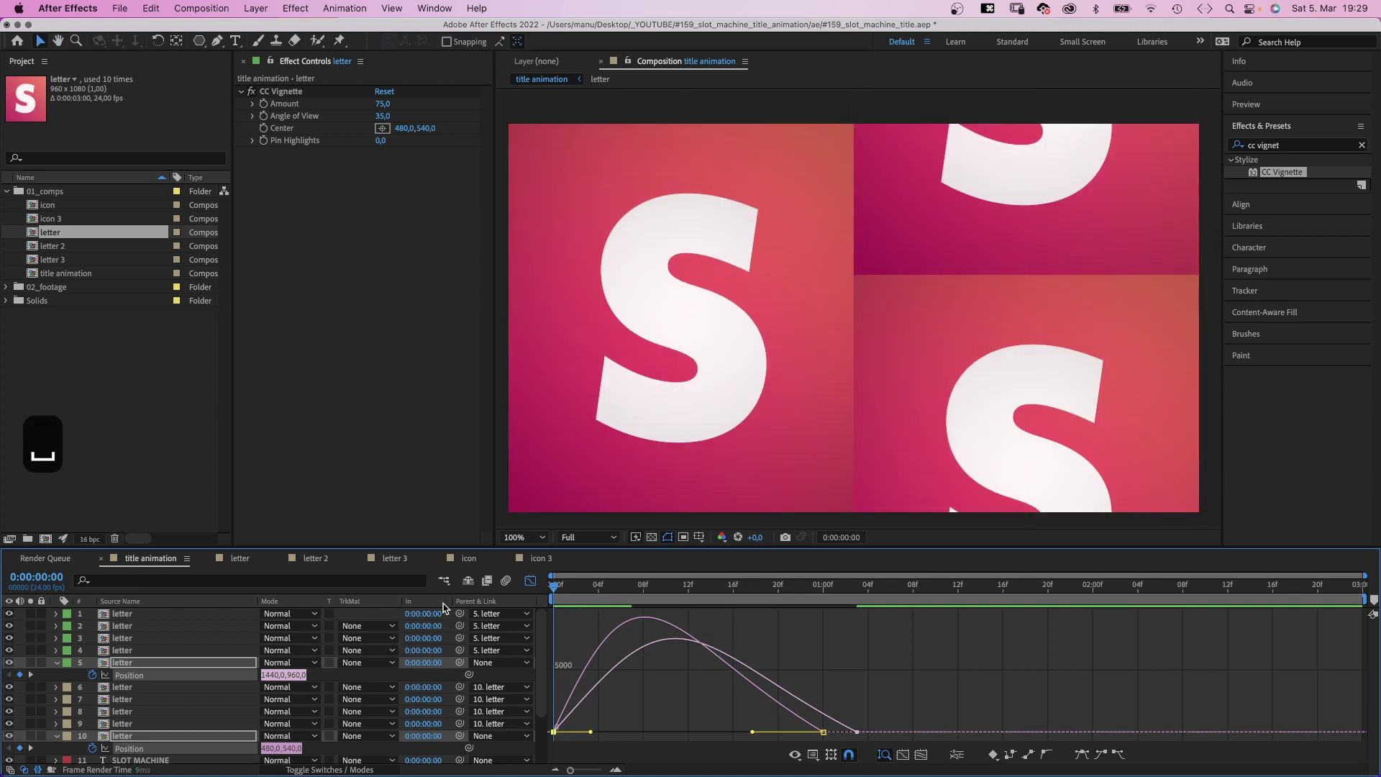
key(space)
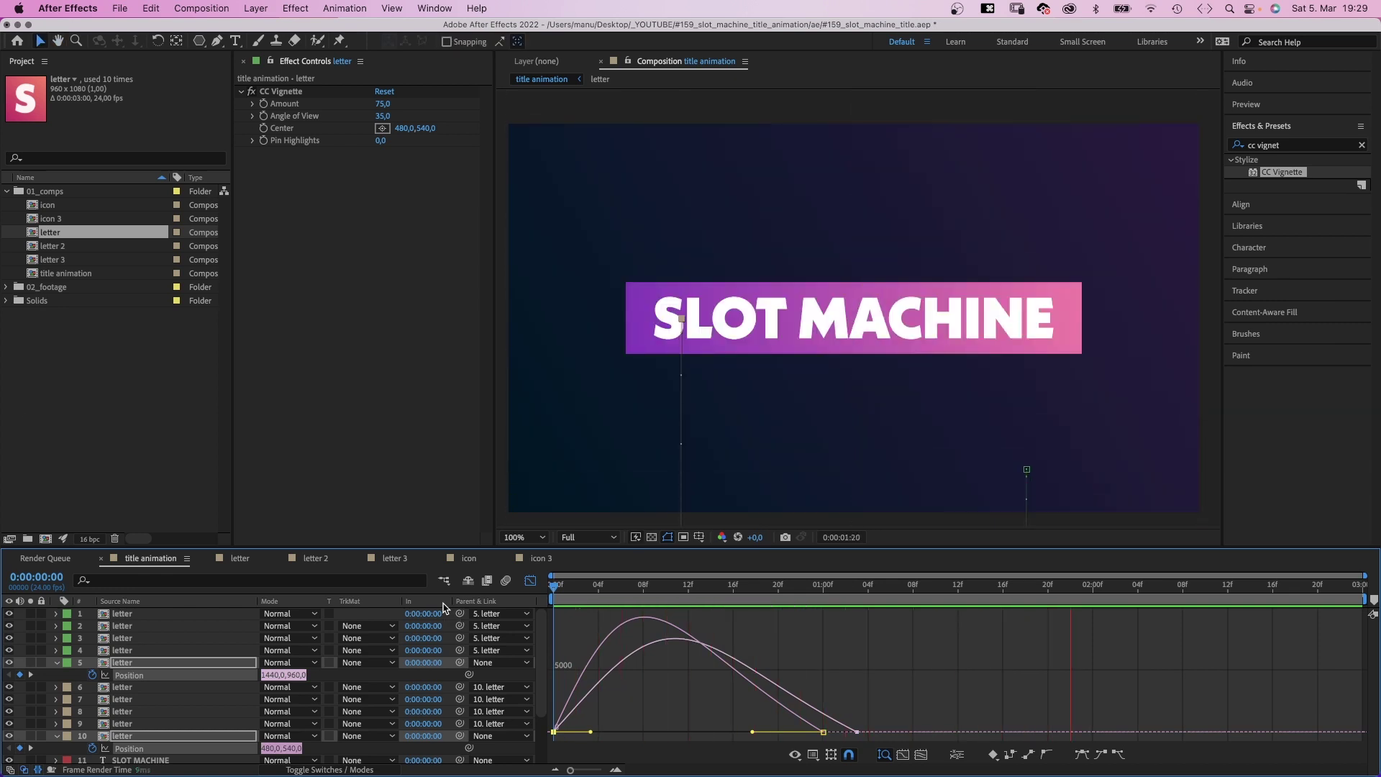
key(space)
Create a pale cream solid named 'reflection'.
click(530, 581)
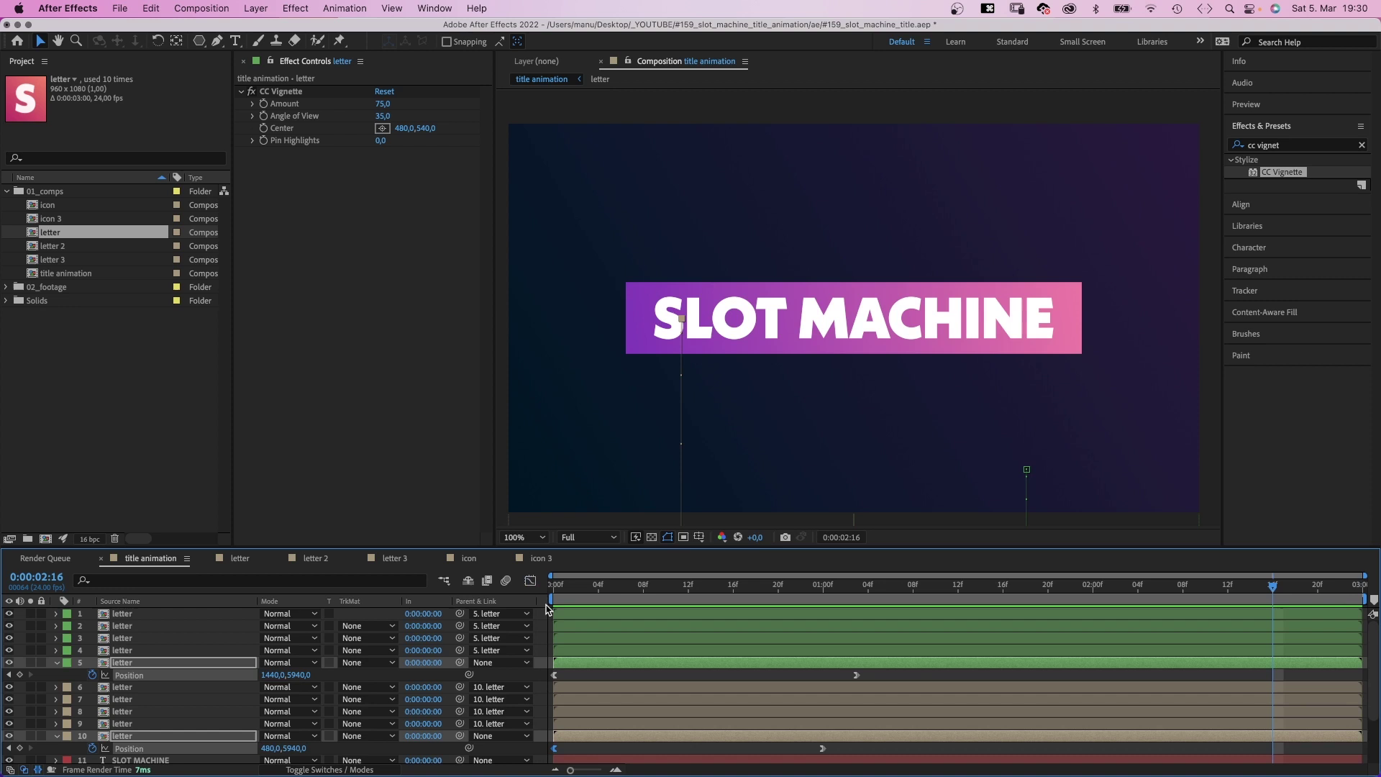
click(55, 663)
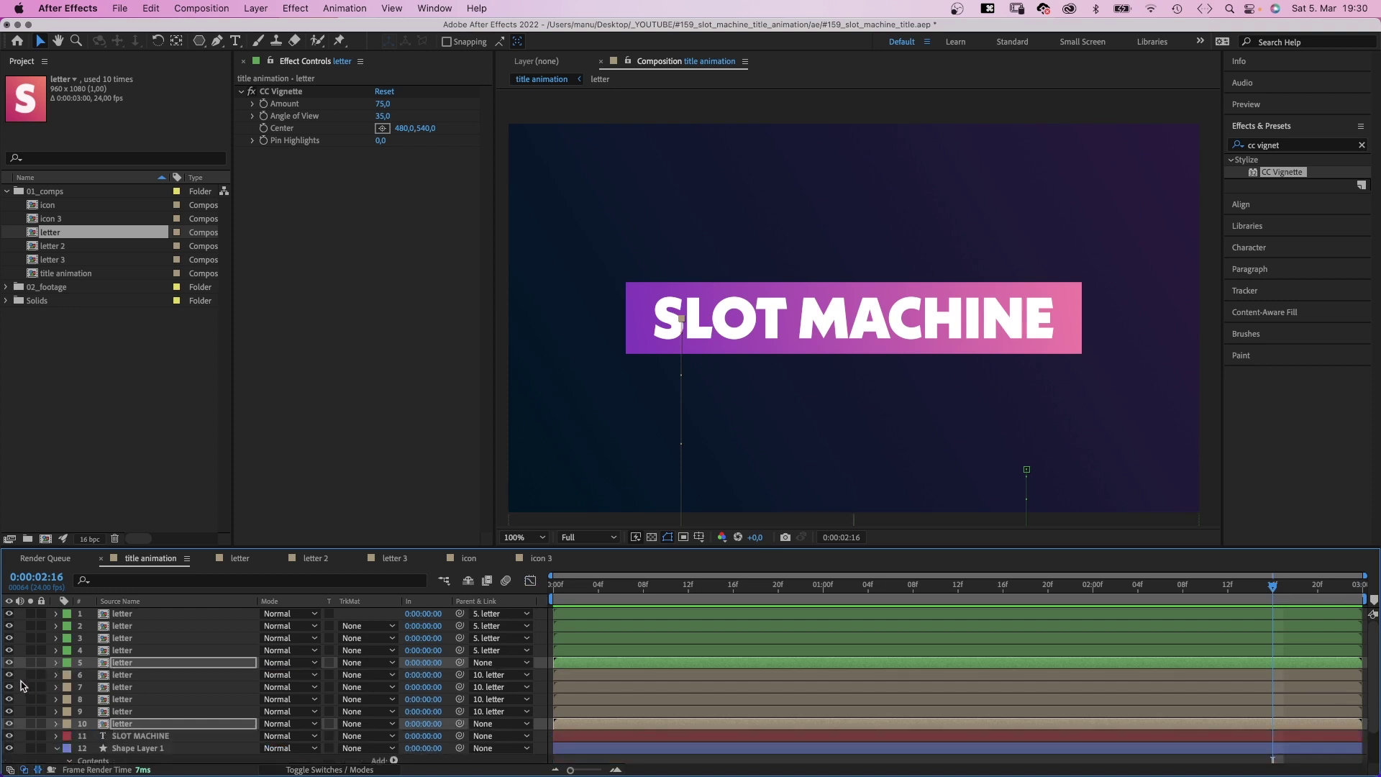
key(ctrl+y)
text(r)
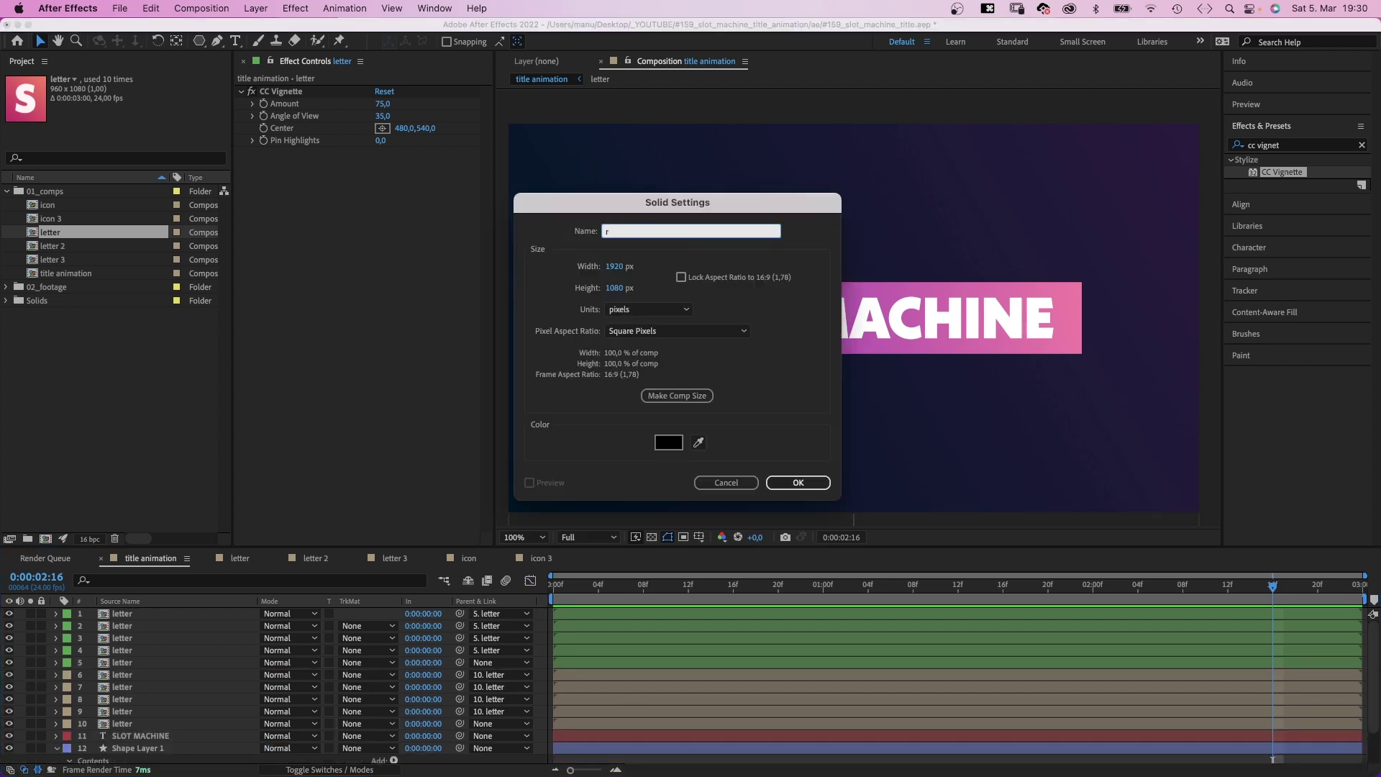
text(eflection)
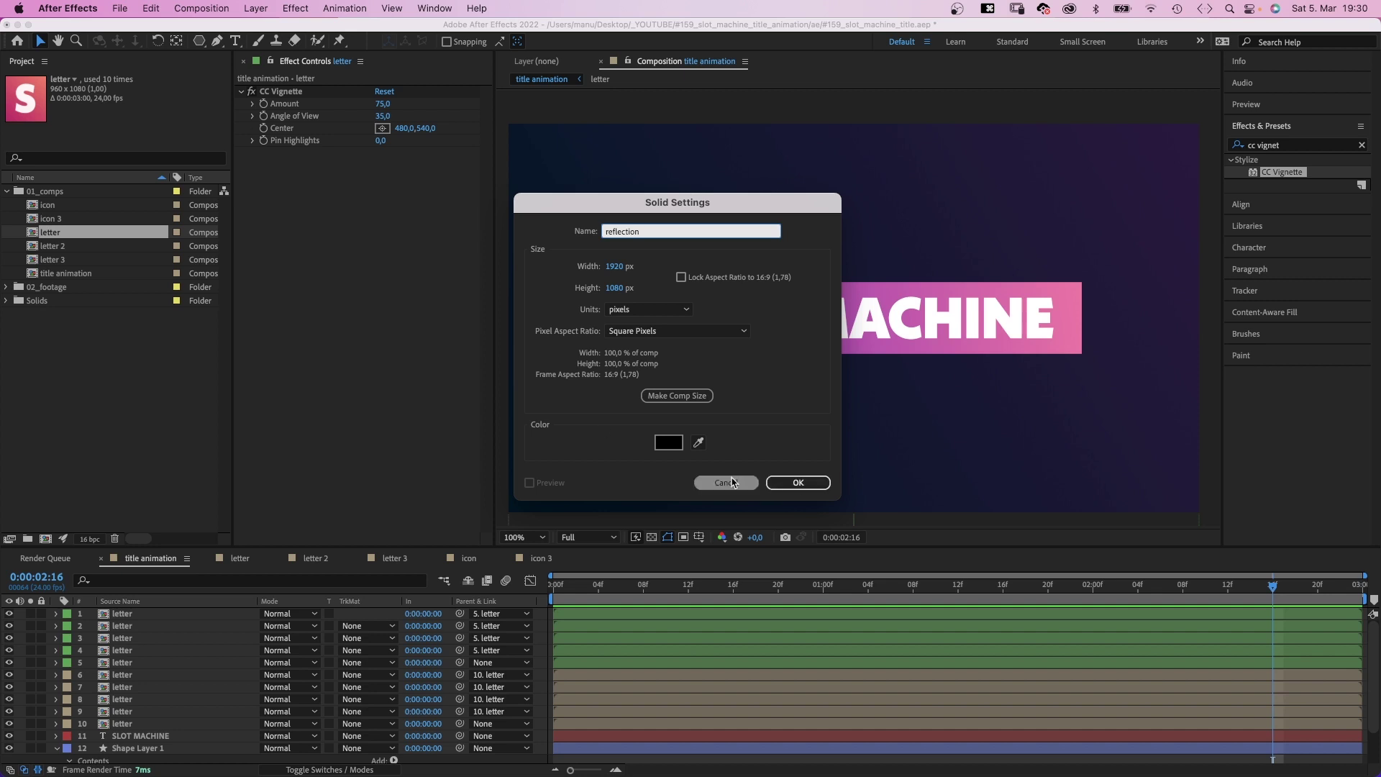
click(668, 443)
drag(728, 207, 729, 146)
drag(676, 158, 689, 146)
click(843, 149)
click(797, 483)
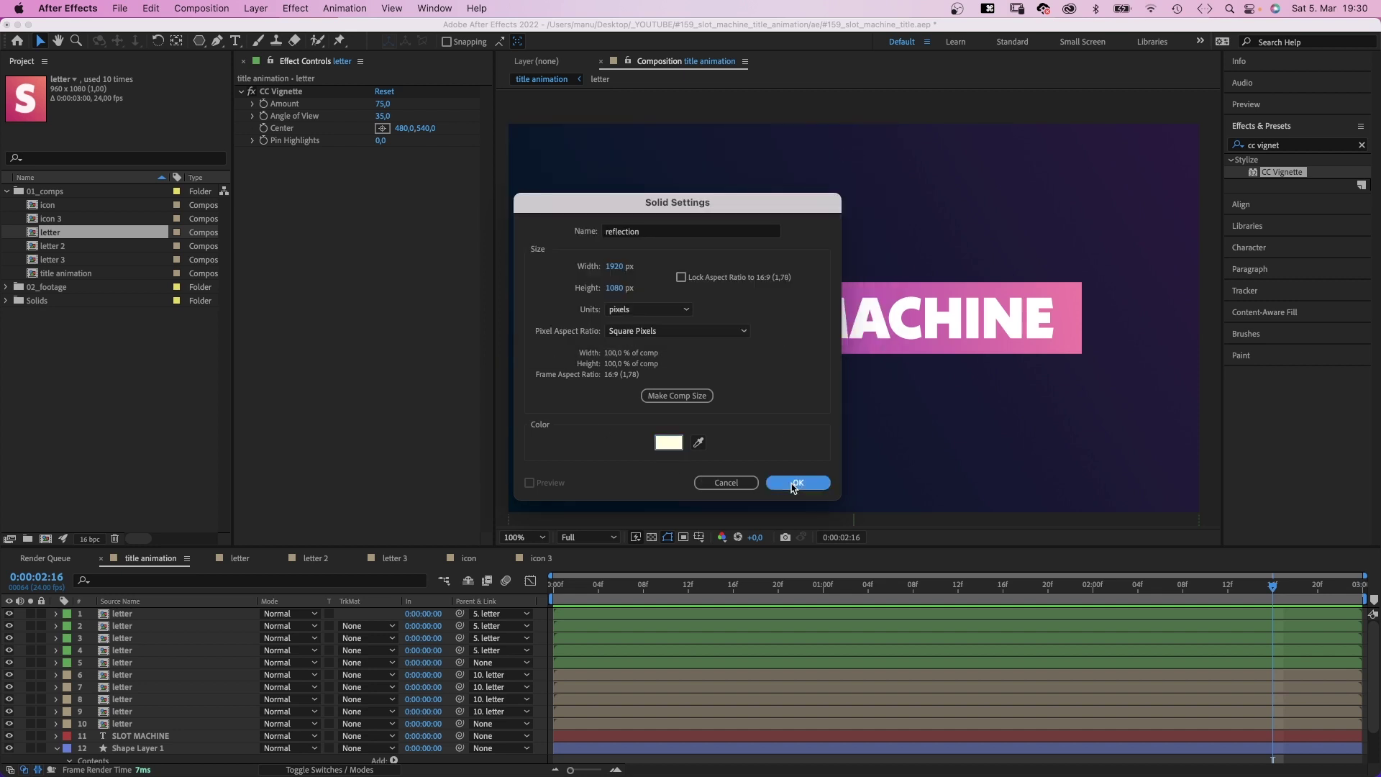
Draw a rectangle mask on the reflection, rotated diagonally and shifted up-left.
key(comma)
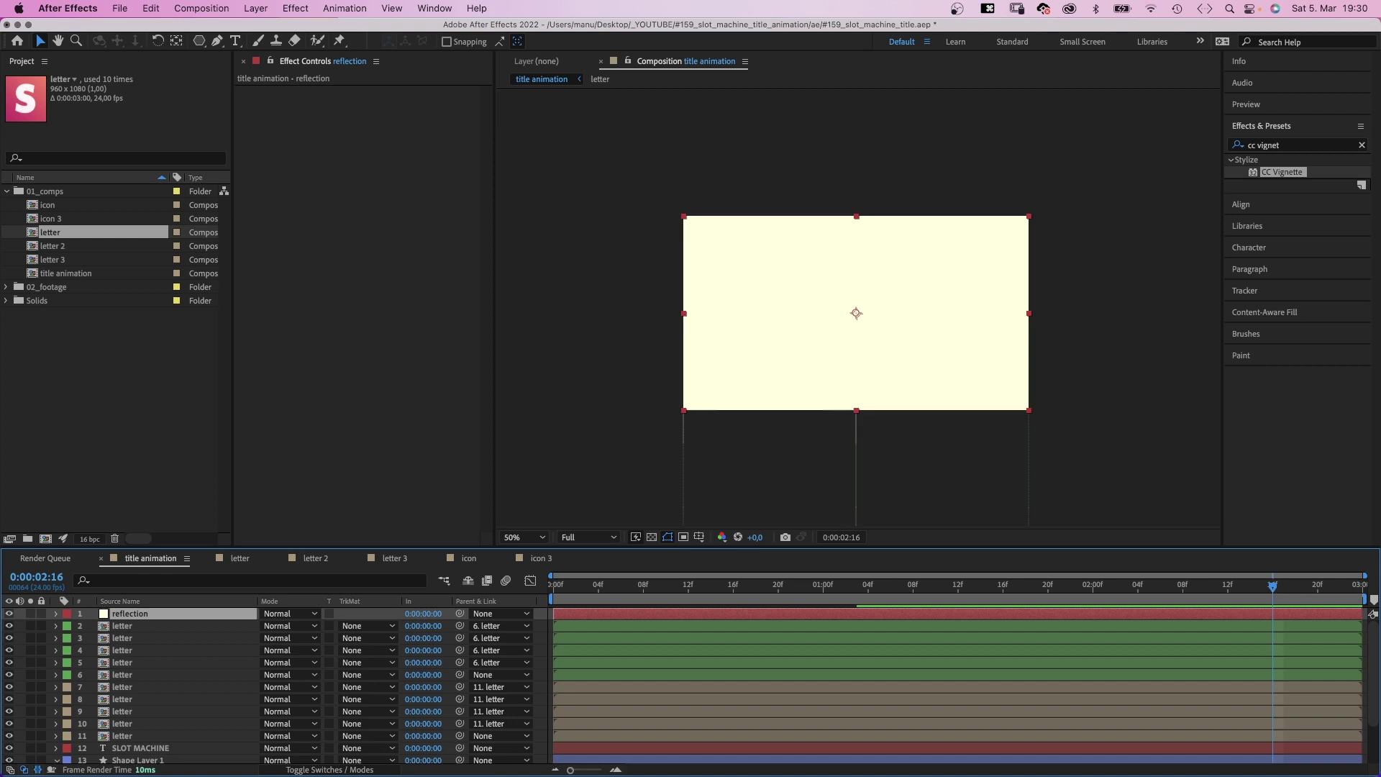
drag(193, 48, 236, 48)
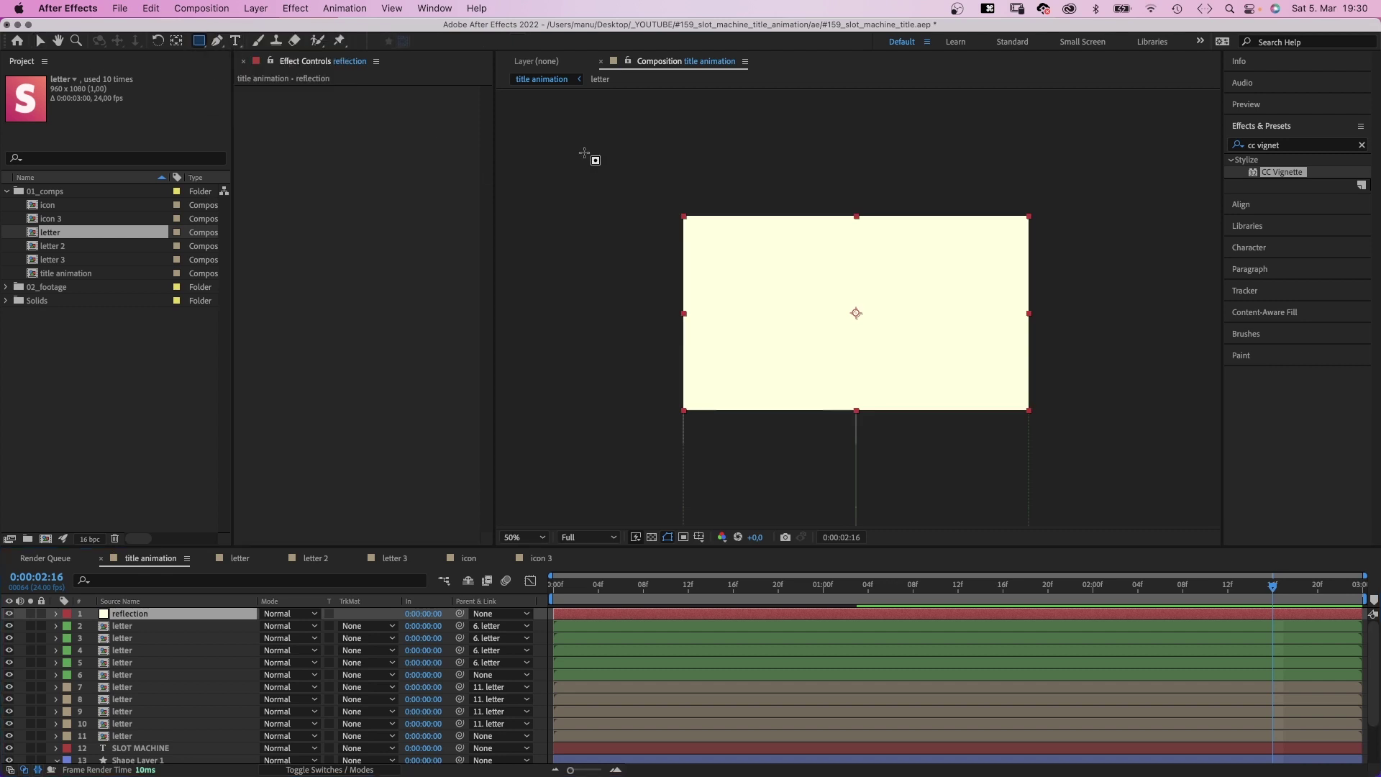
drag(567, 125, 1124, 202)
key(super+t)
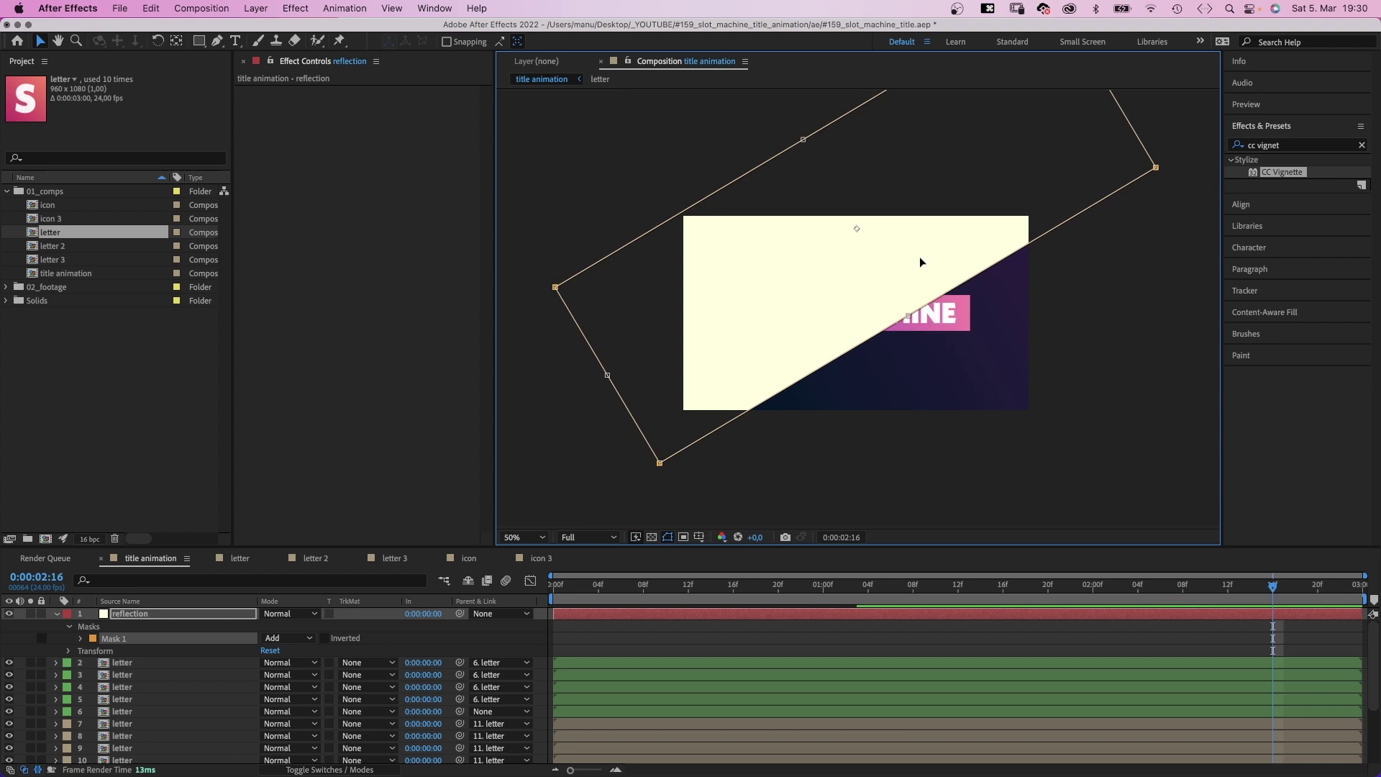
drag(920, 257, 893, 229)
key(Return)
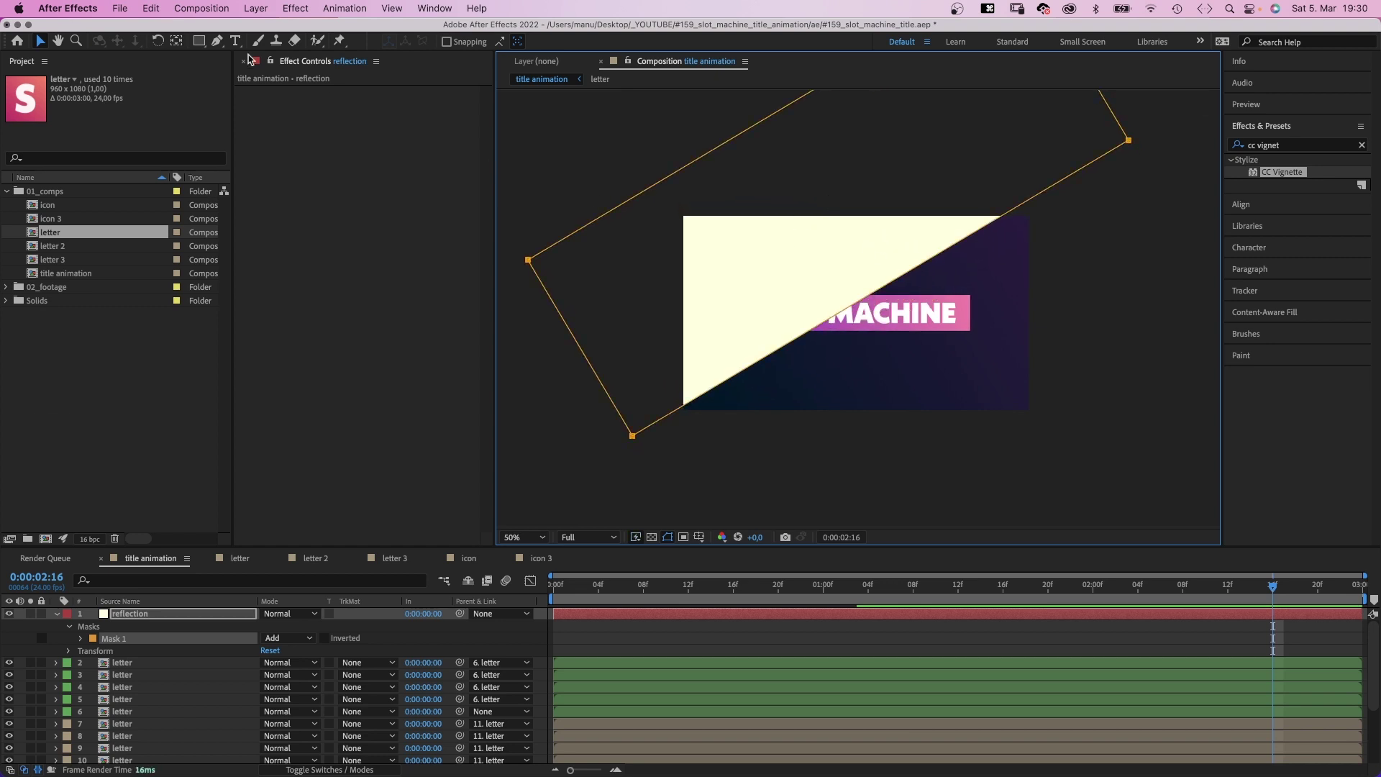
Add an ellipse mask across the reflection, rotated counter-clockwise and shifted left.
drag(196, 43, 258, 72)
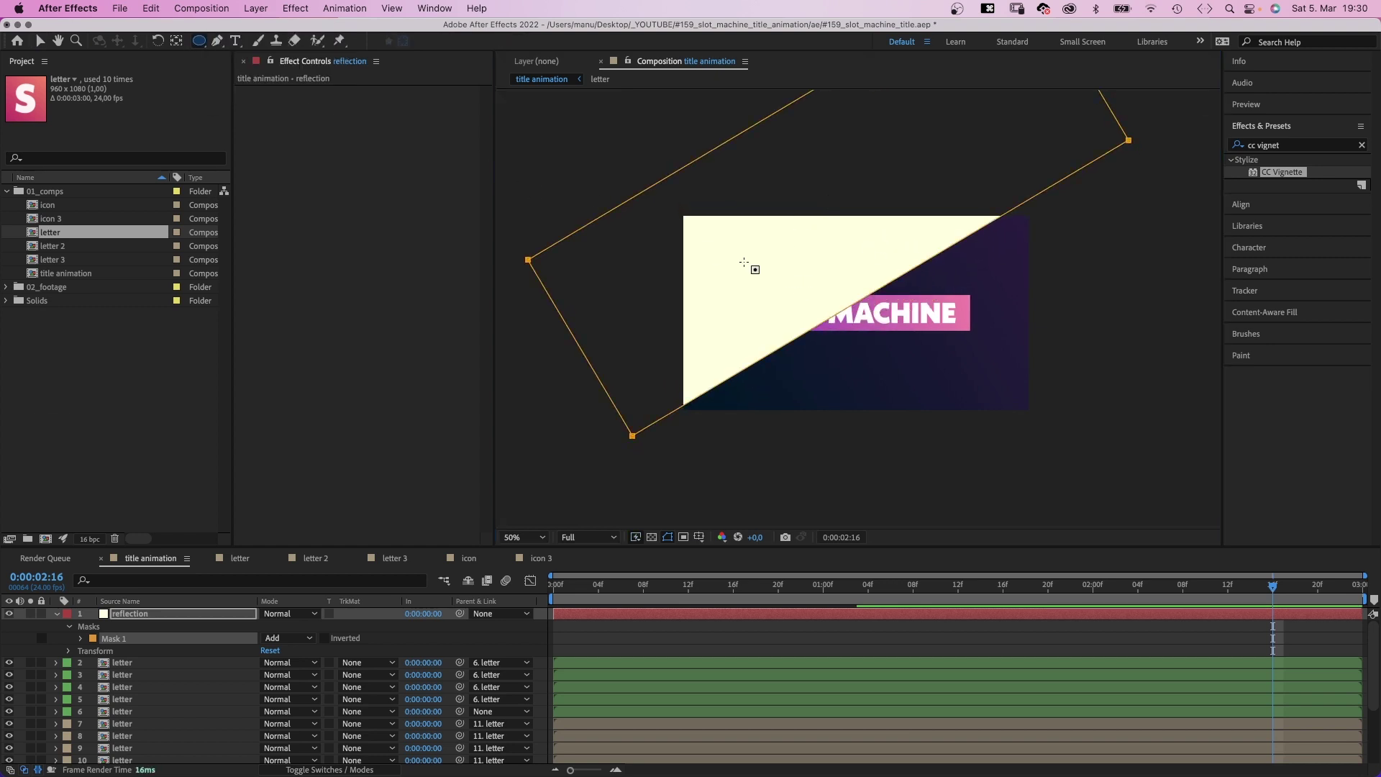
drag(727, 264, 1114, 331)
key(super+t)
drag(987, 345, 952, 340)
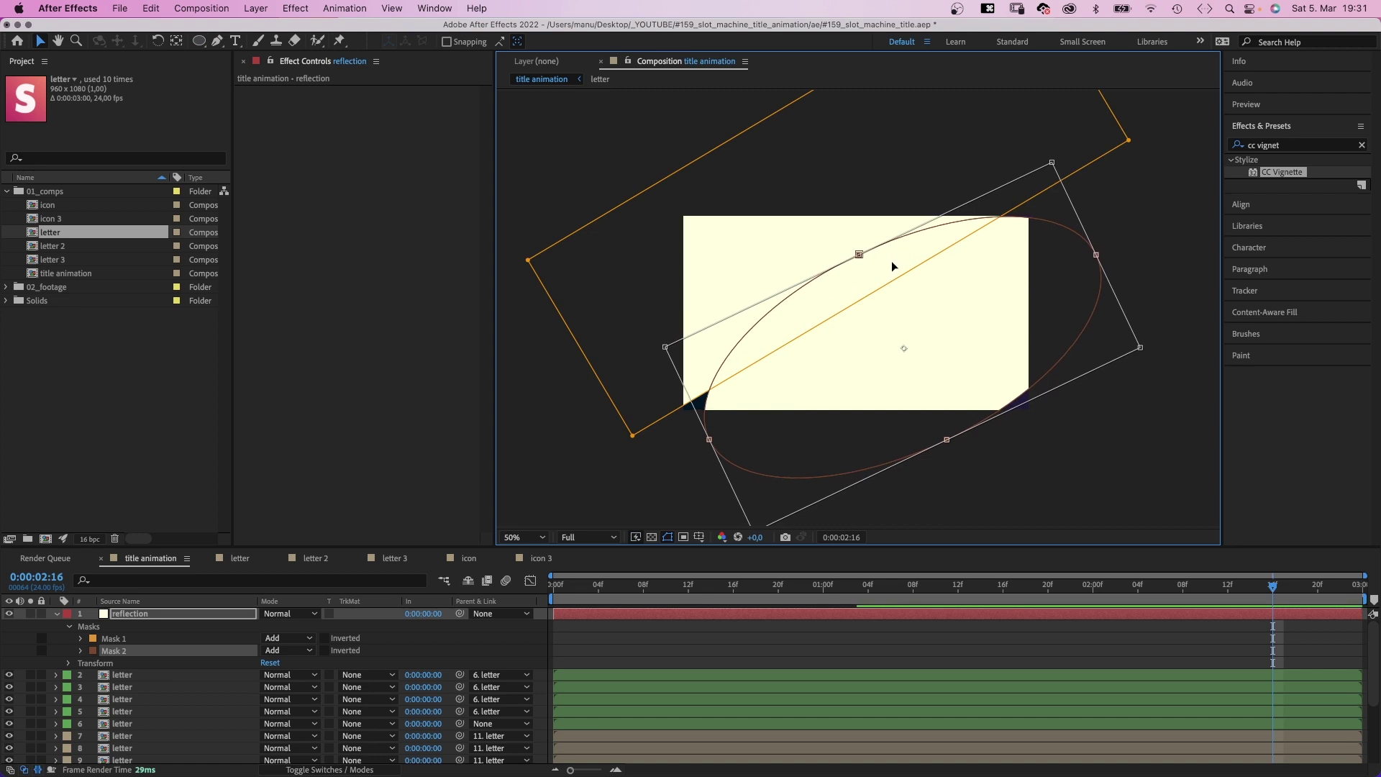
key(Return)
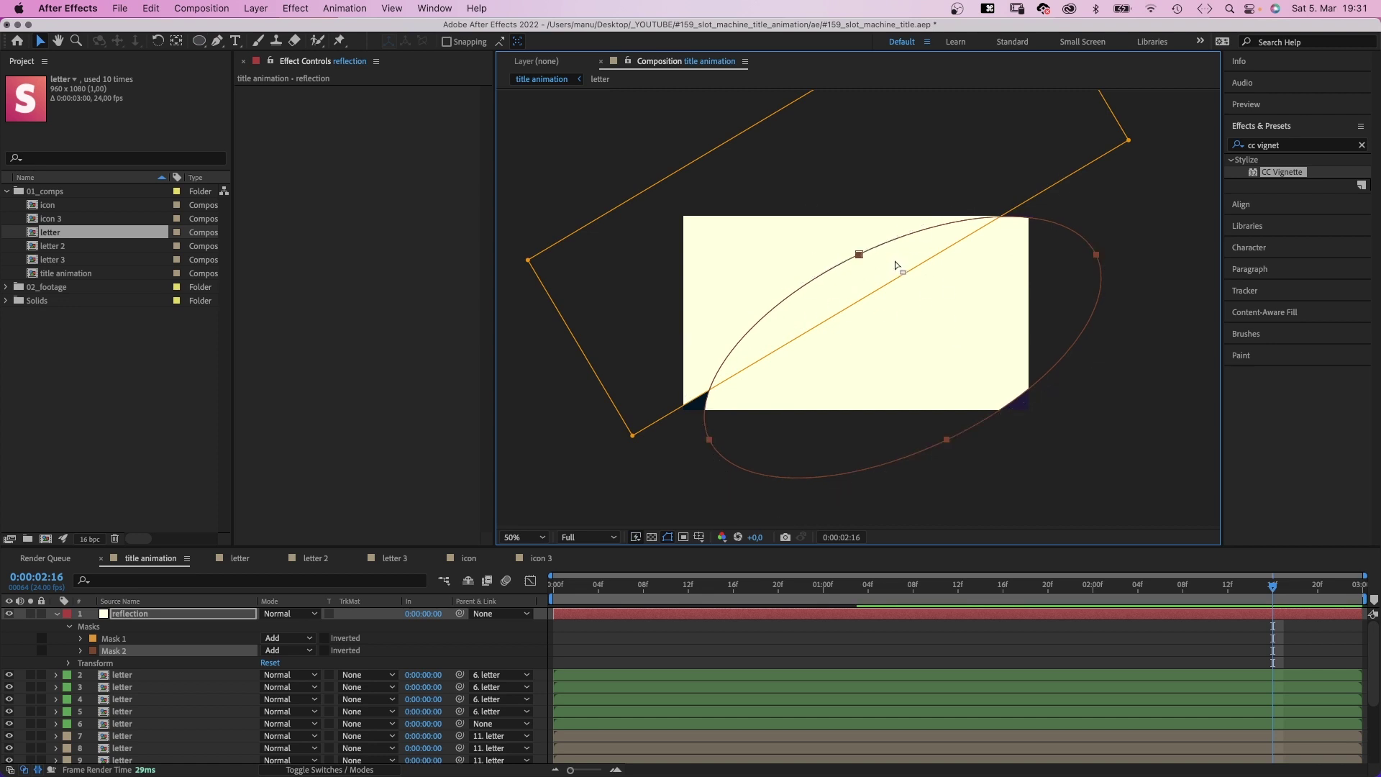
Set Mask 2 to Intersect and give it a large feather.
click(288, 650)
click(304, 715)
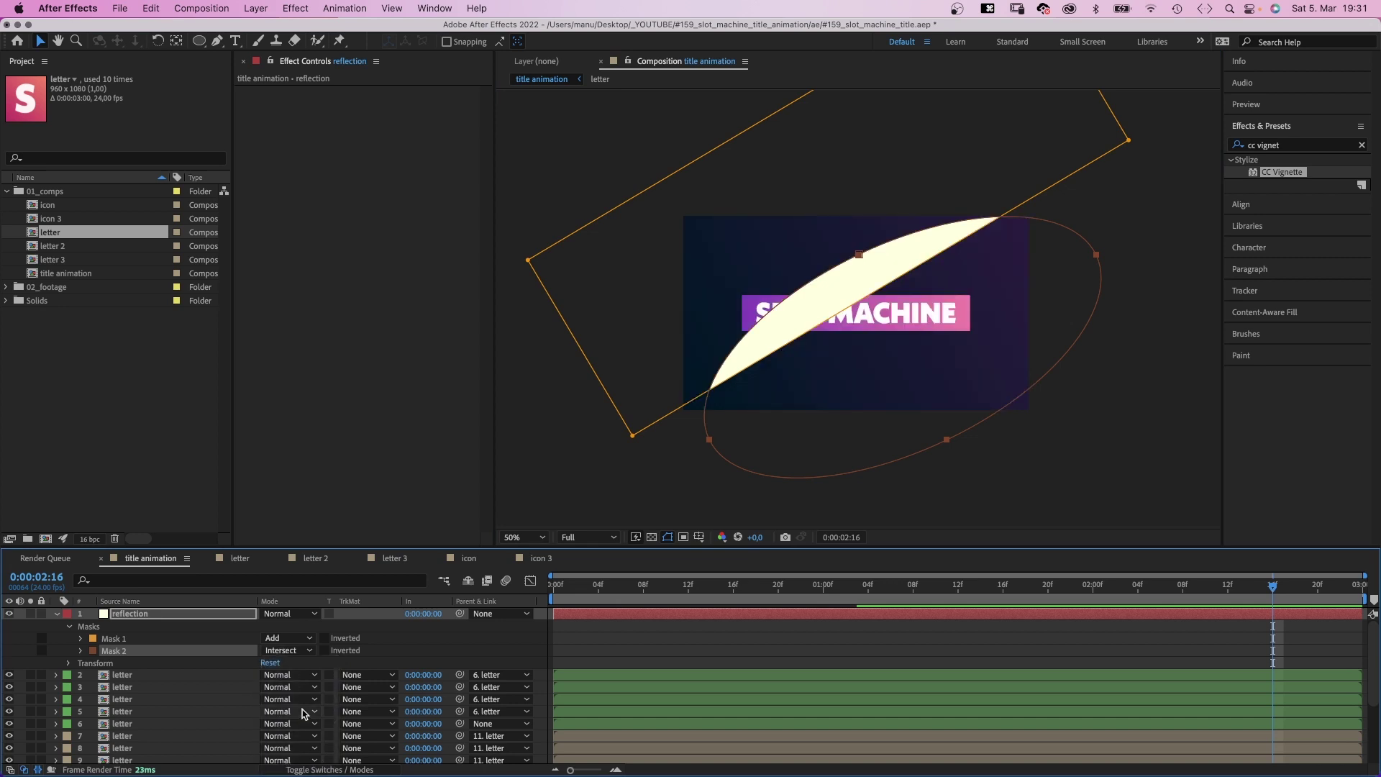
click(81, 651)
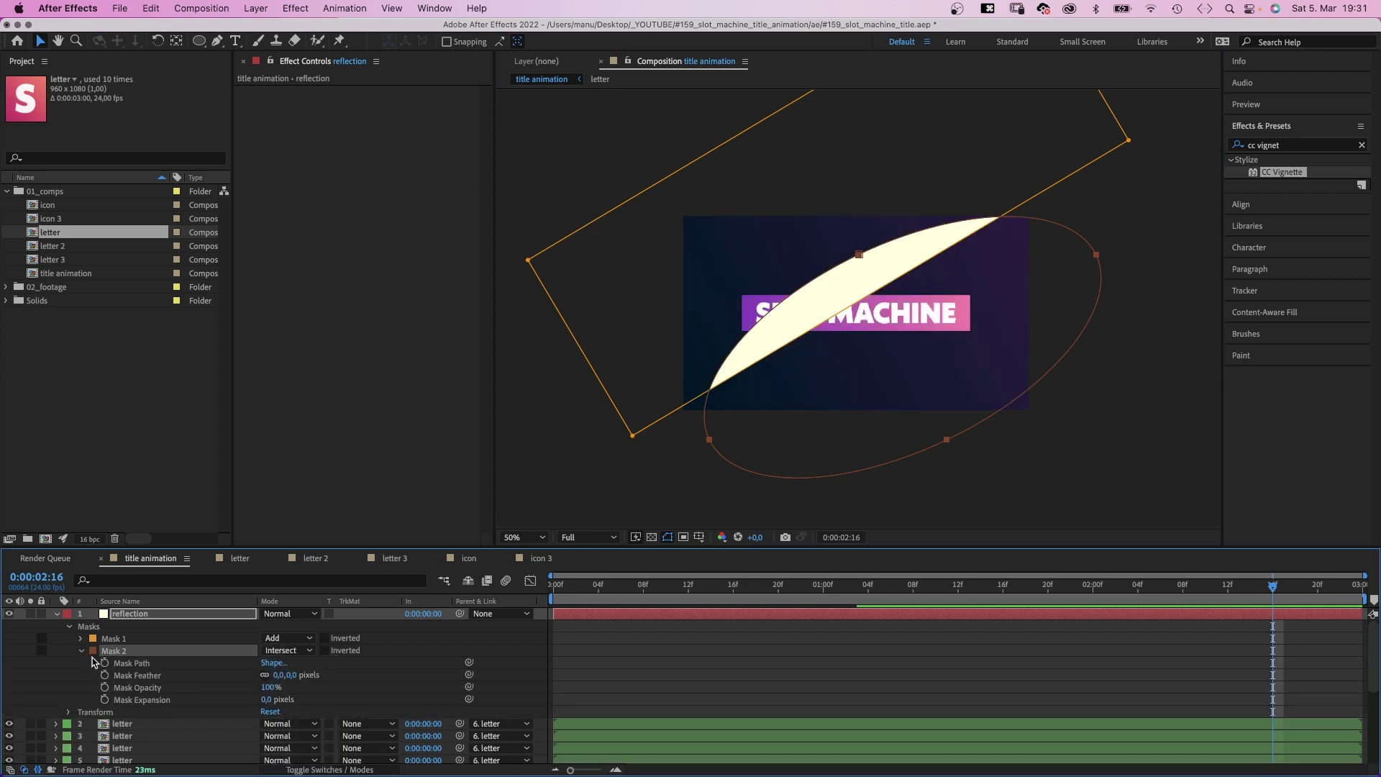
drag(277, 677, 912, 574)
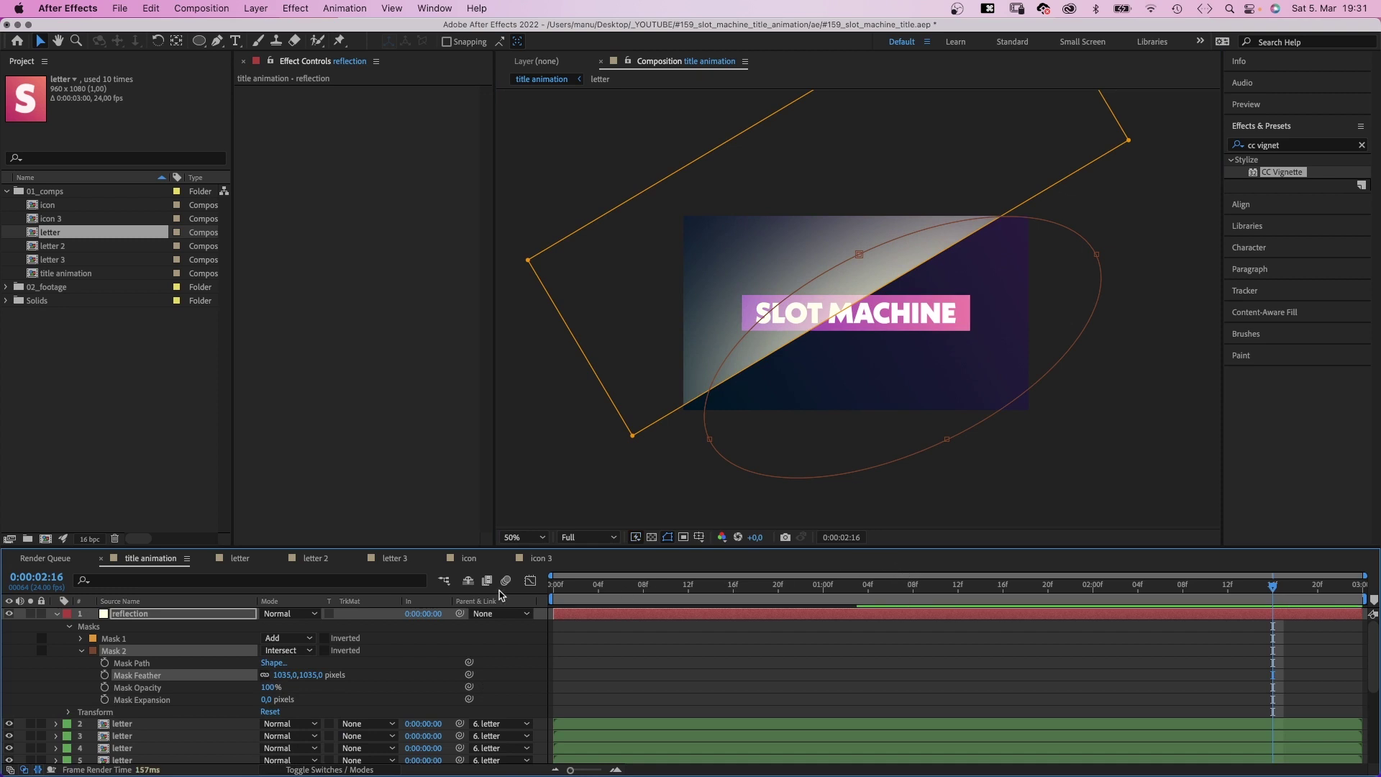
Set the reflection's Opacity to 10% and blend mode to Add, viewed at frame 11.
key(t)
click(271, 626)
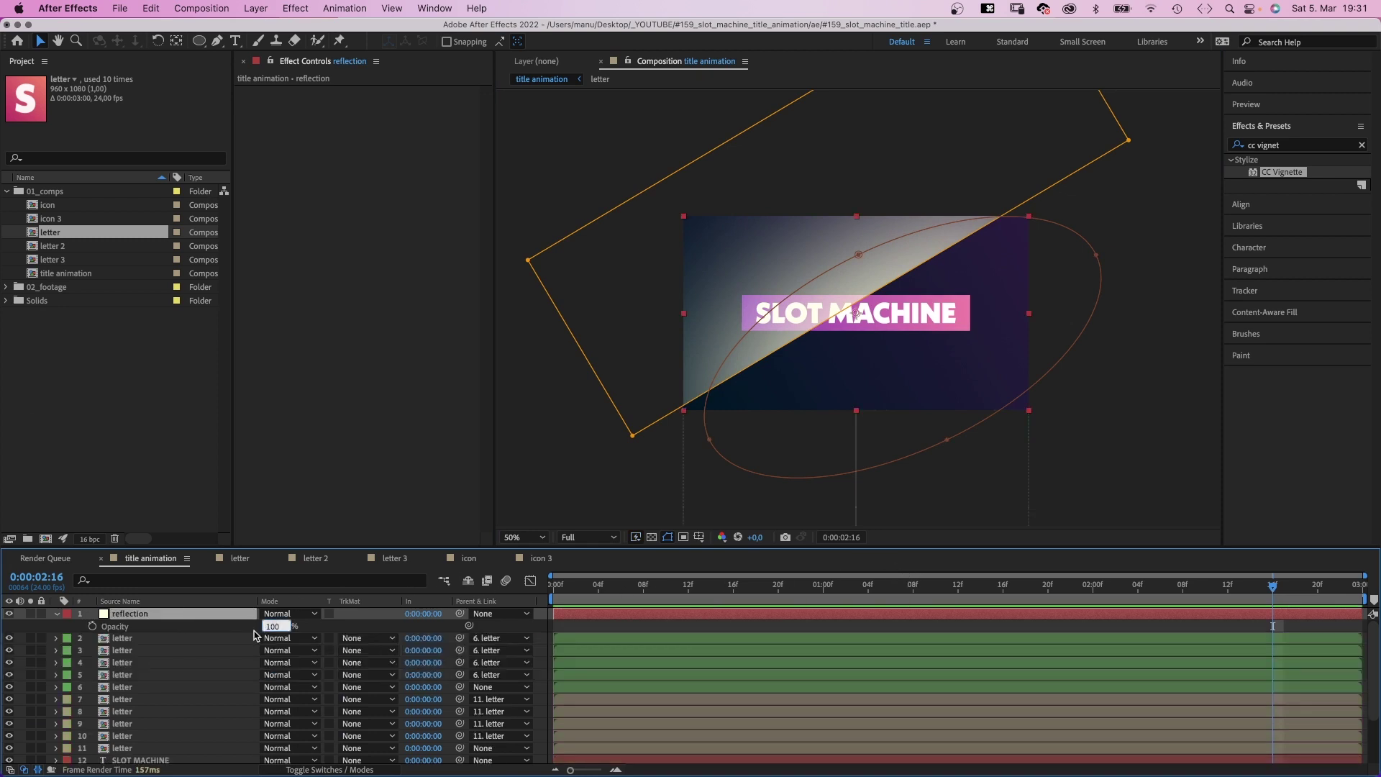
text(10)
key(Return)
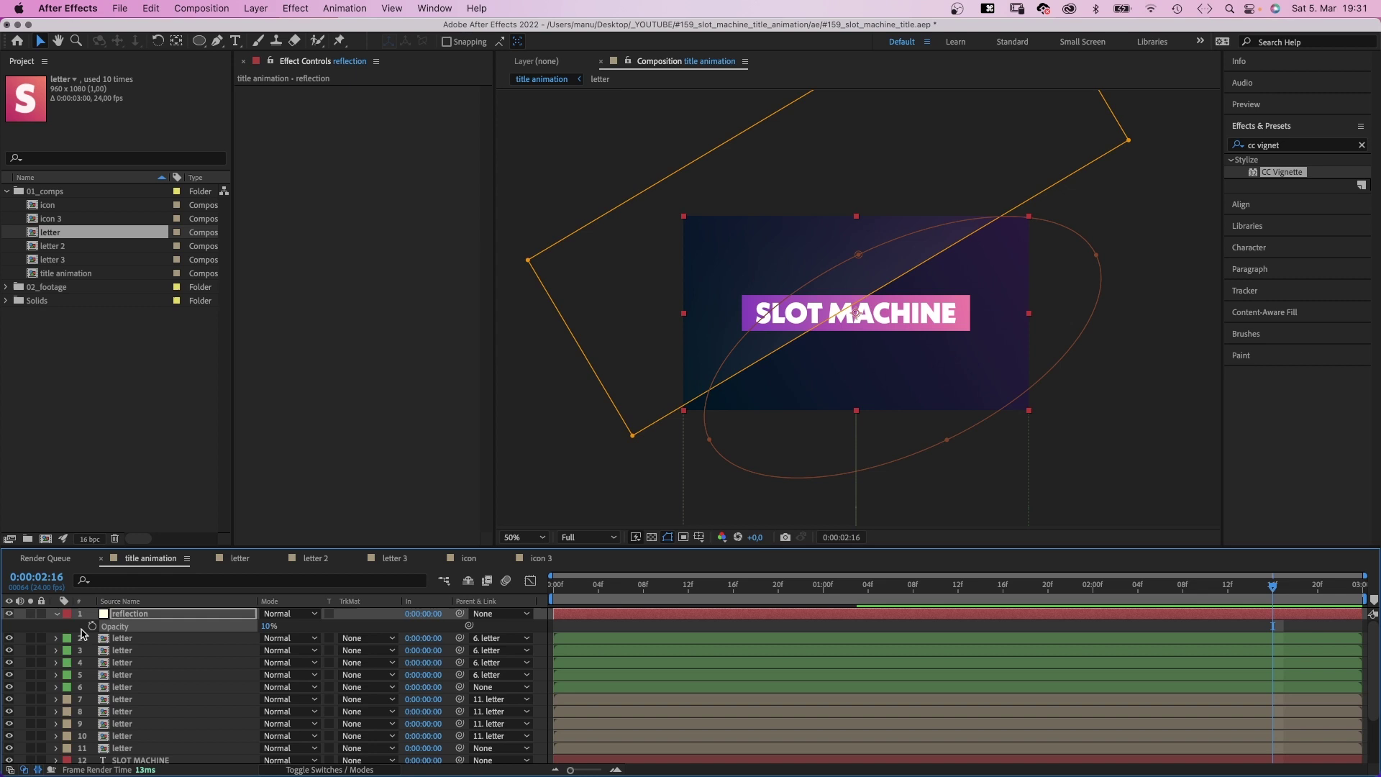
click(288, 613)
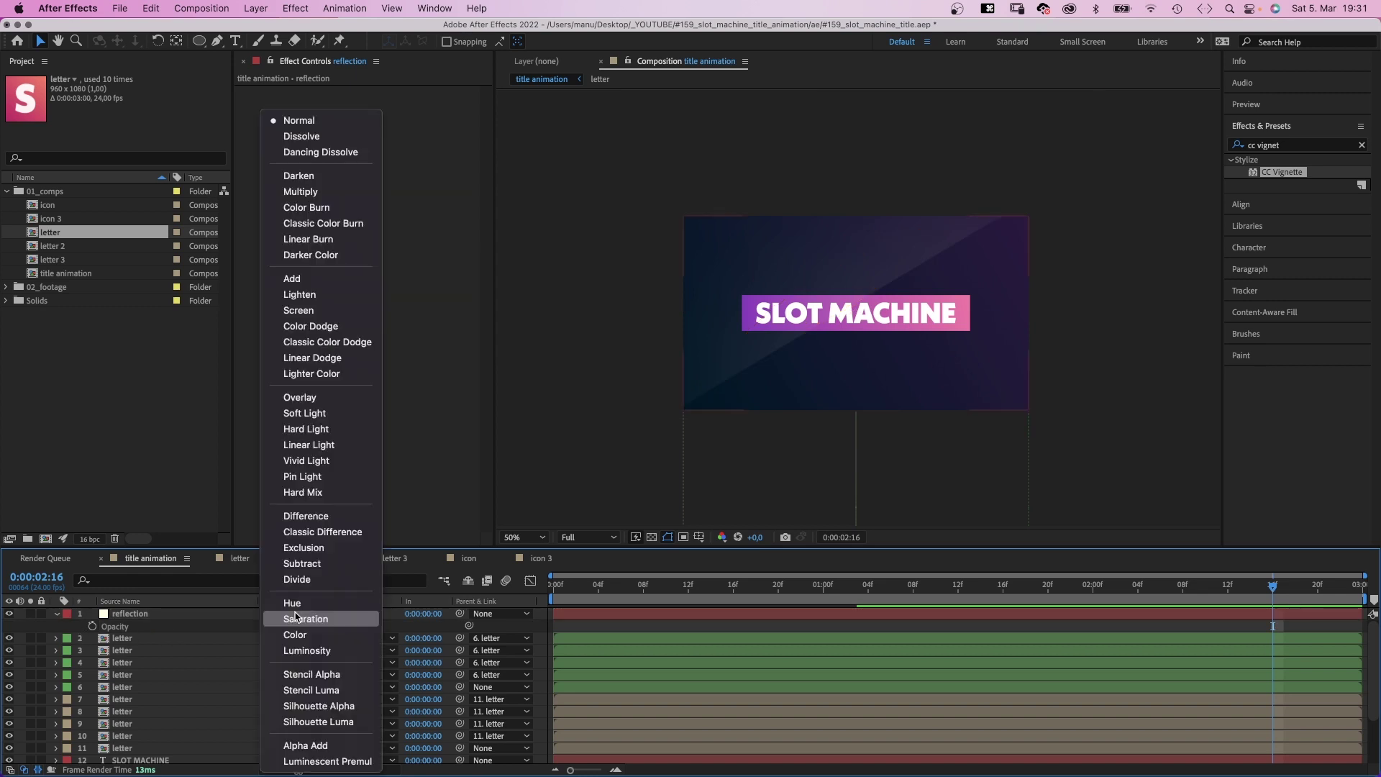
click(272, 282)
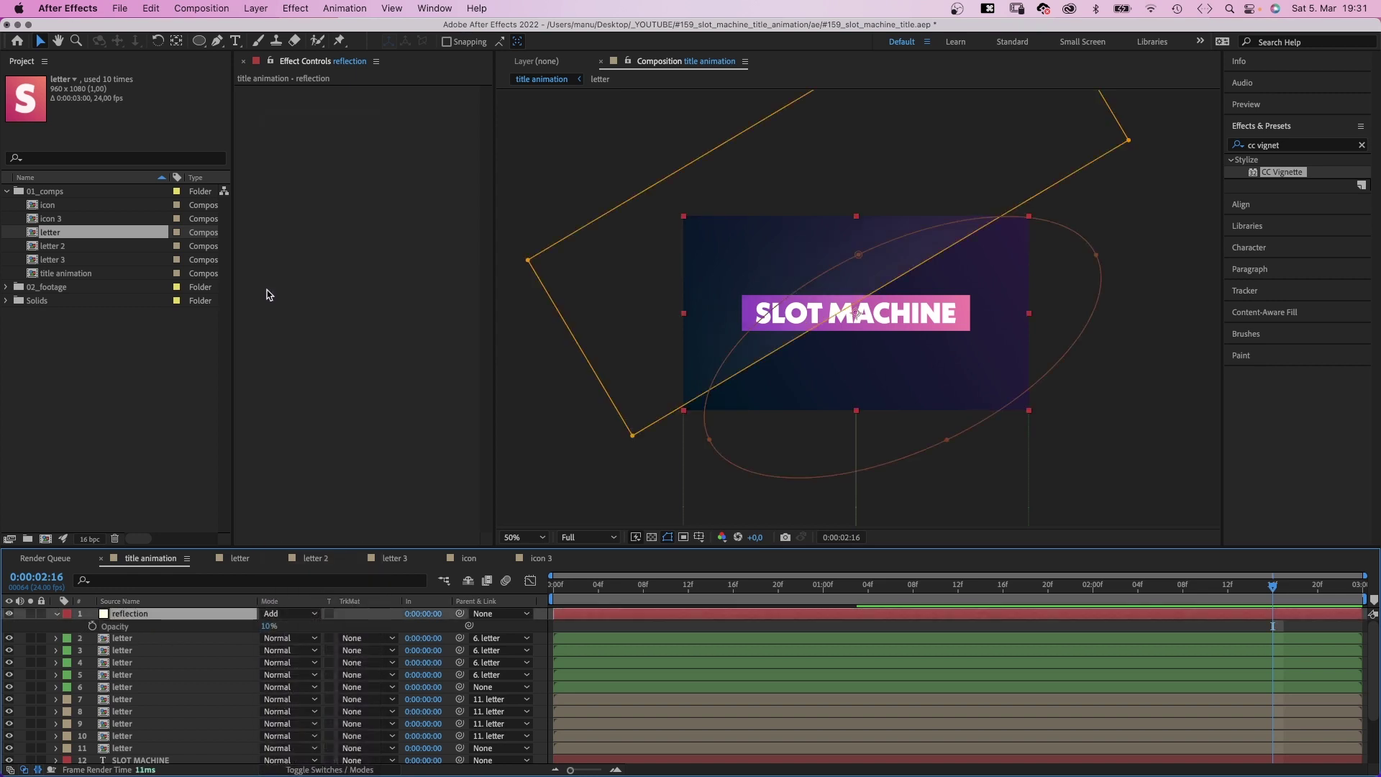
drag(1127, 593, 677, 587)
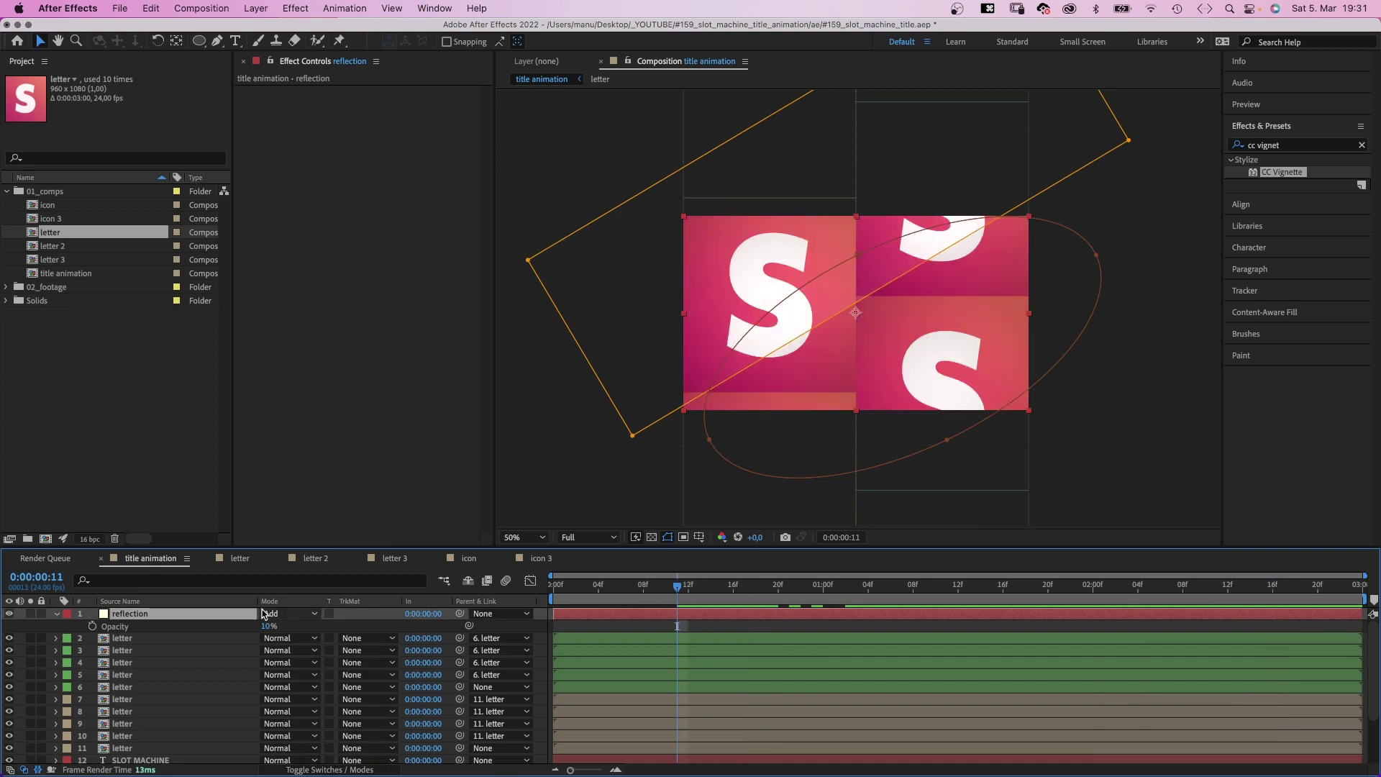
click(56, 629)
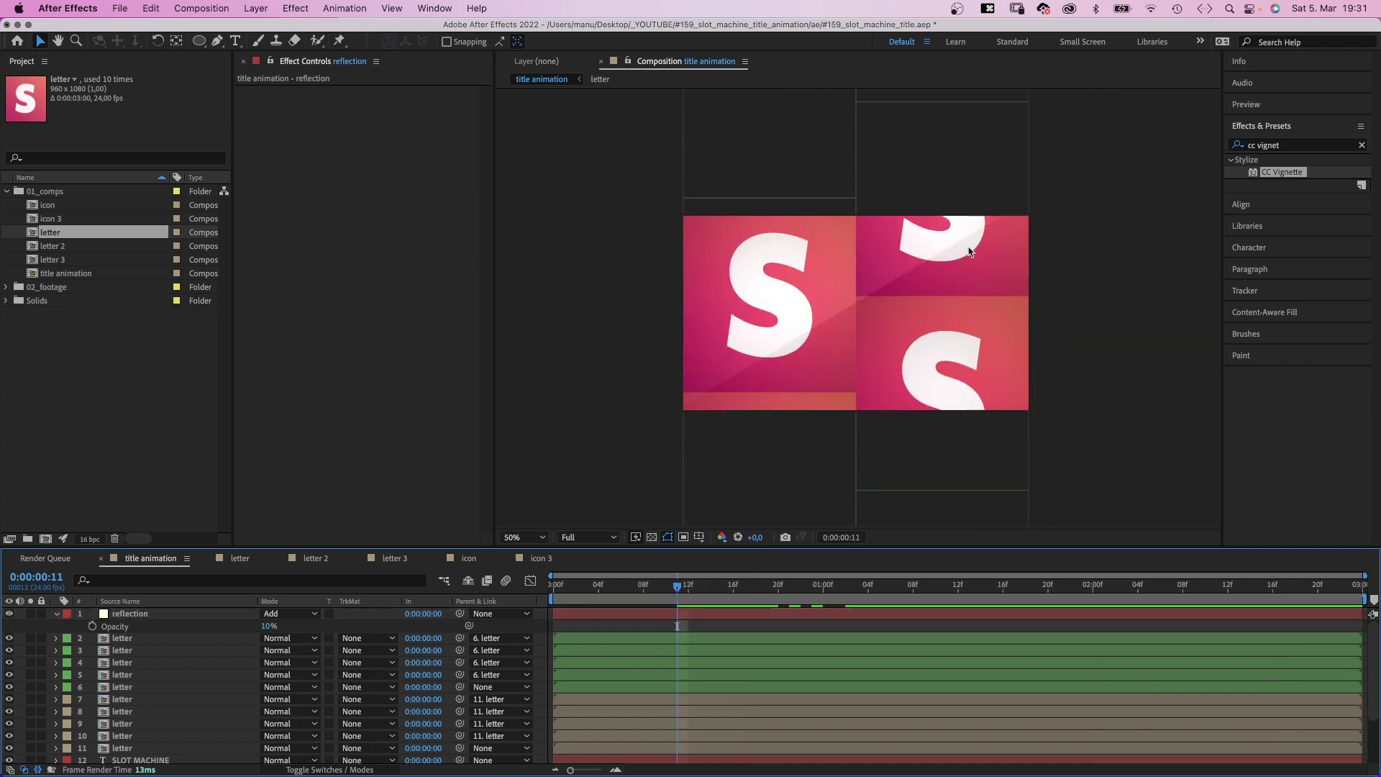
Add a full-size rectangle Mask 3 to the reflection with its right edge at 960 px.
click(125, 615)
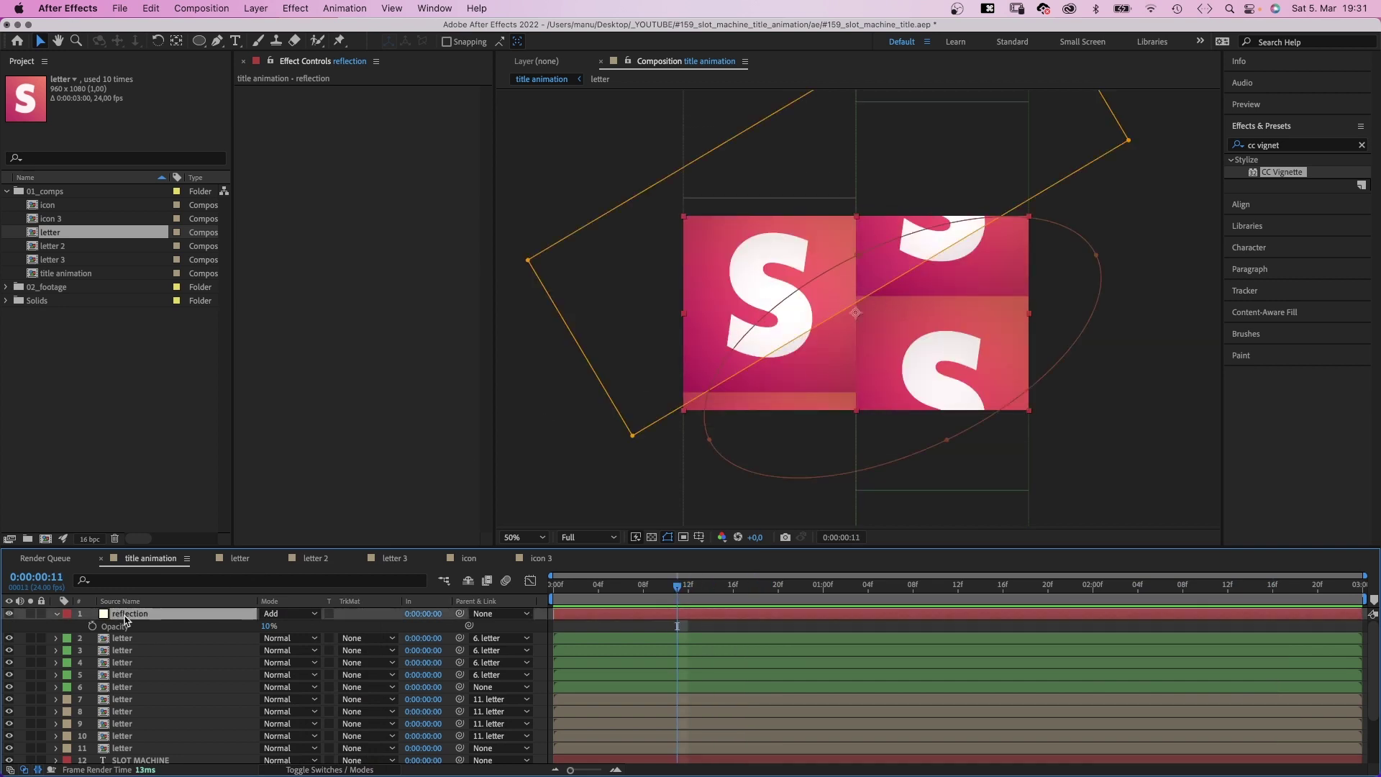
drag(199, 43, 230, 41)
double_click(199, 43)
key(v)
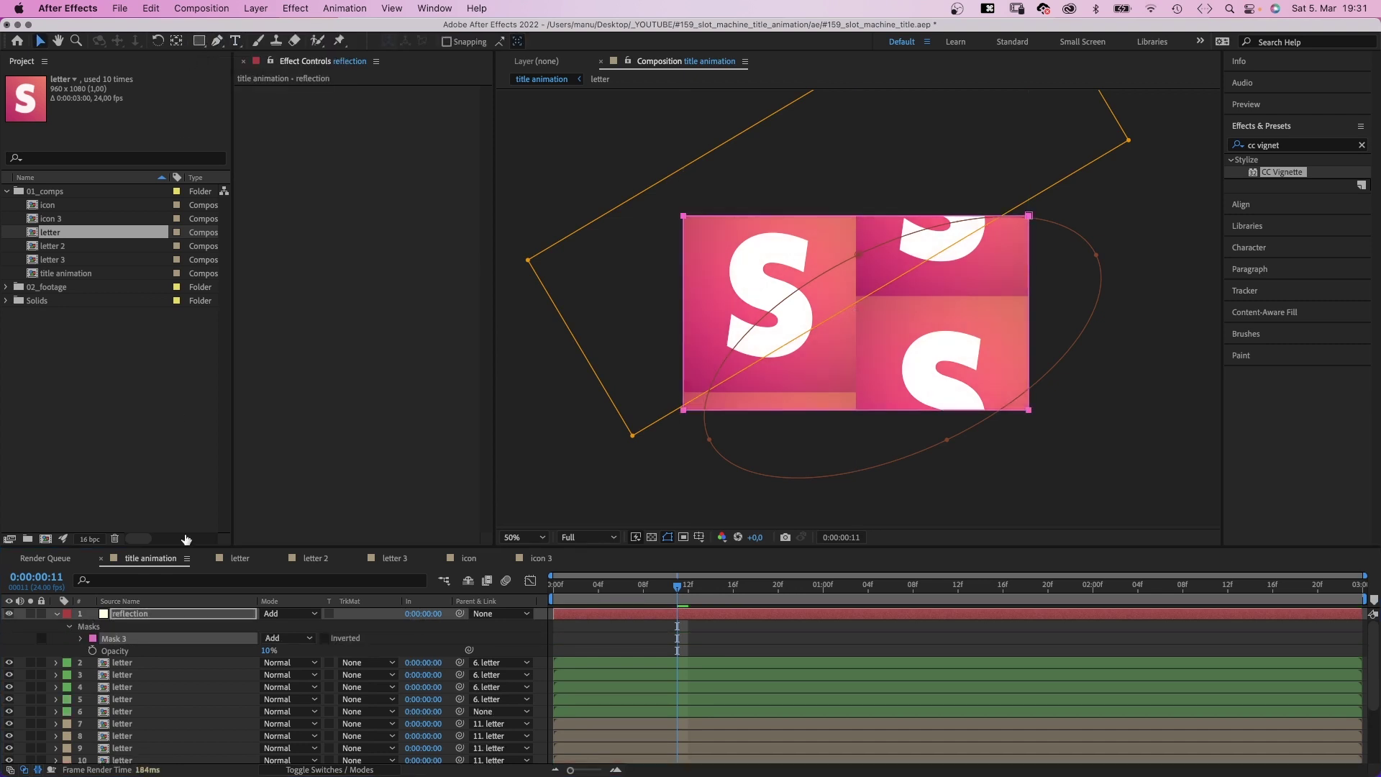
click(81, 639)
click(274, 651)
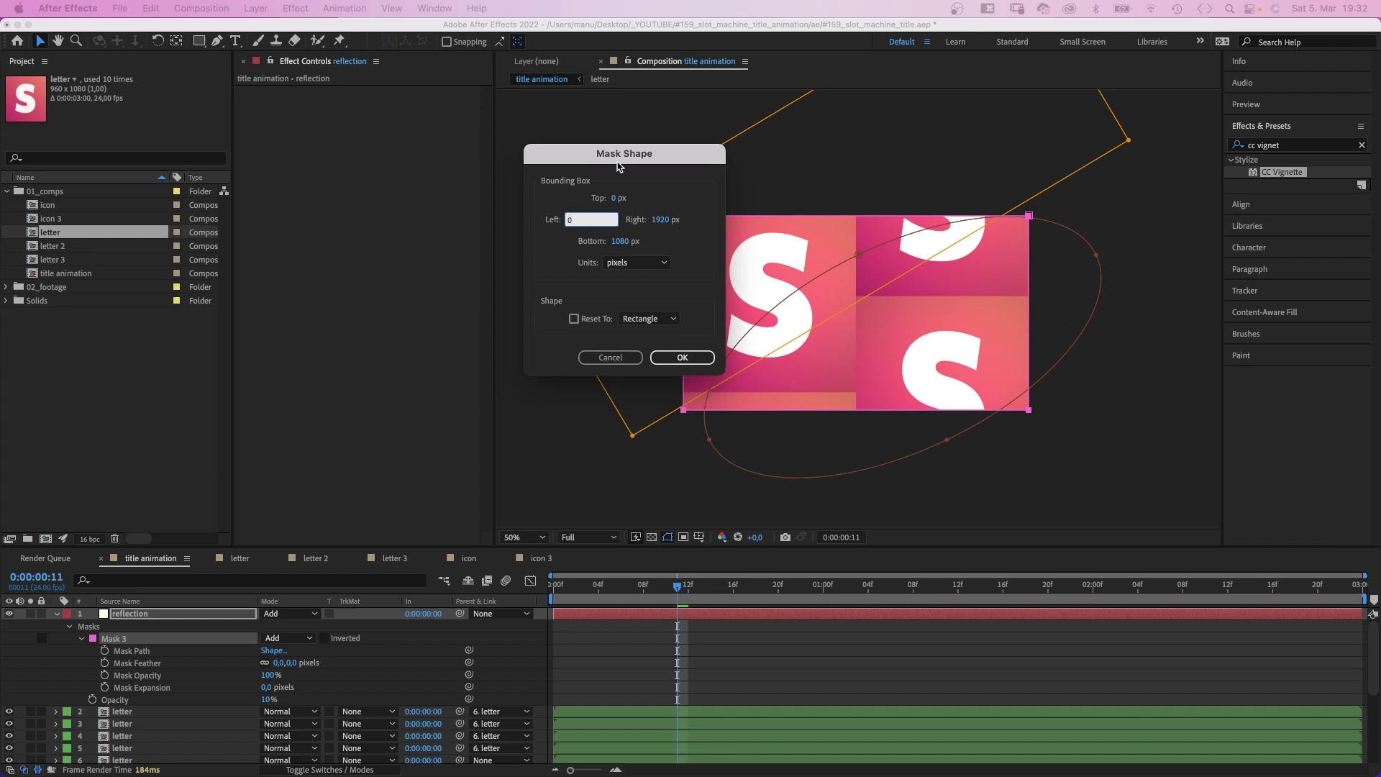
click(659, 220)
text(96)
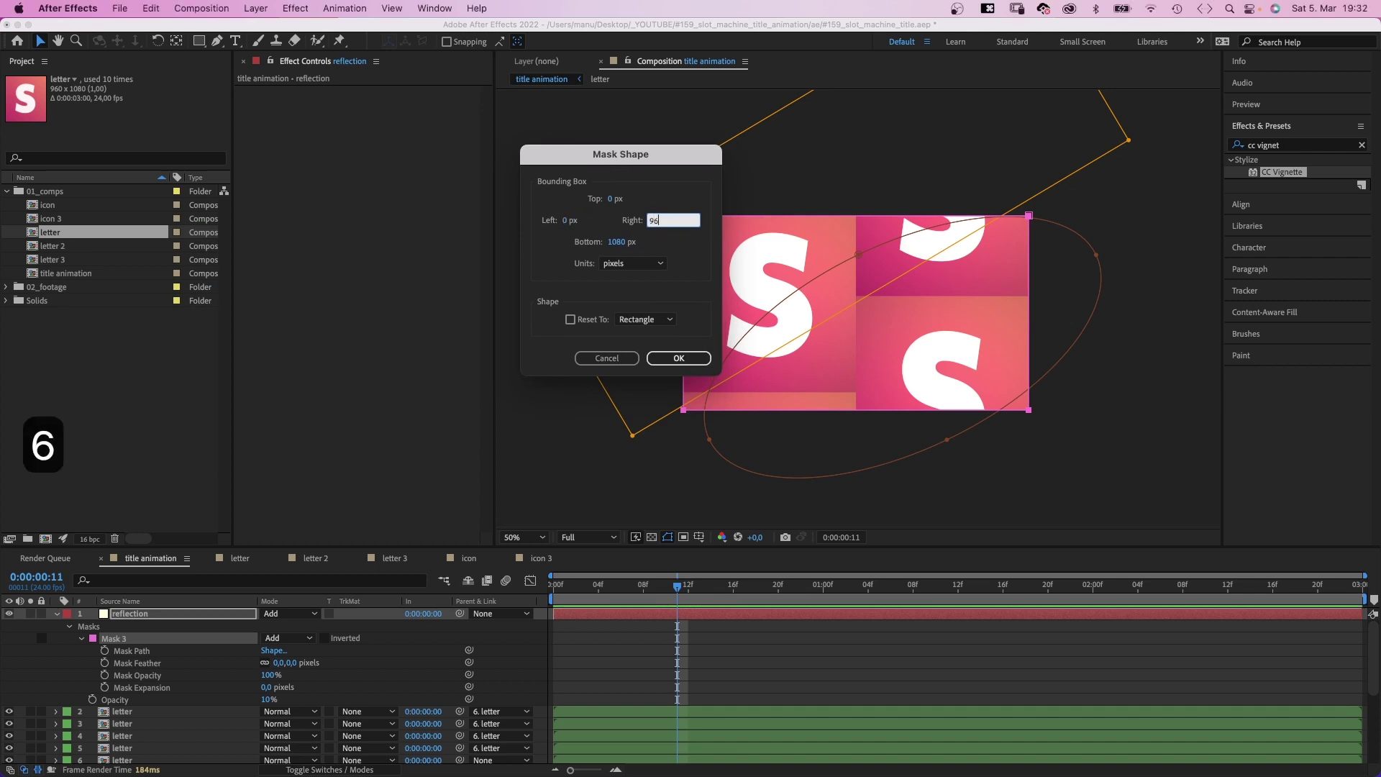
text(0)
key(Return)
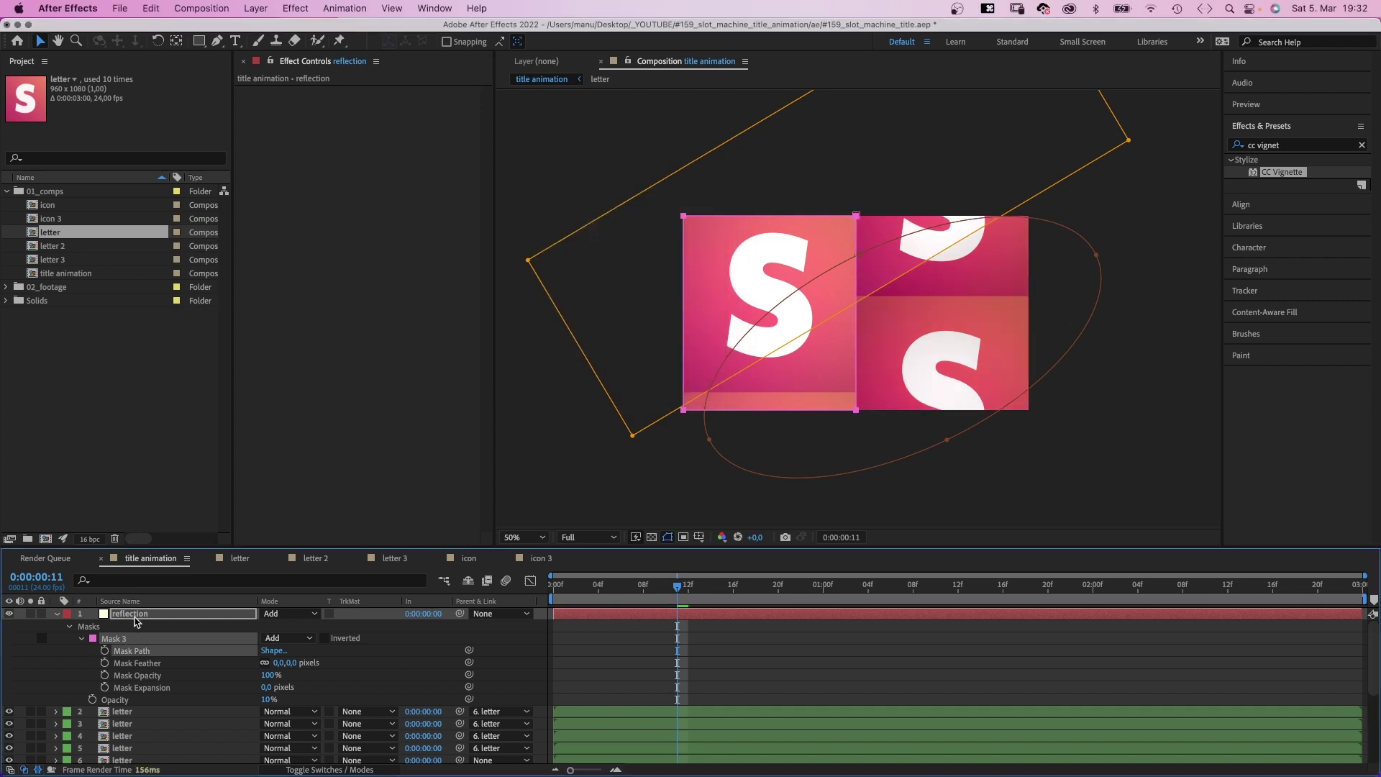
Set Mask 3 to Subtract and check the reflection soloed before unsoloing.
click(134, 616)
key(m)
click(295, 676)
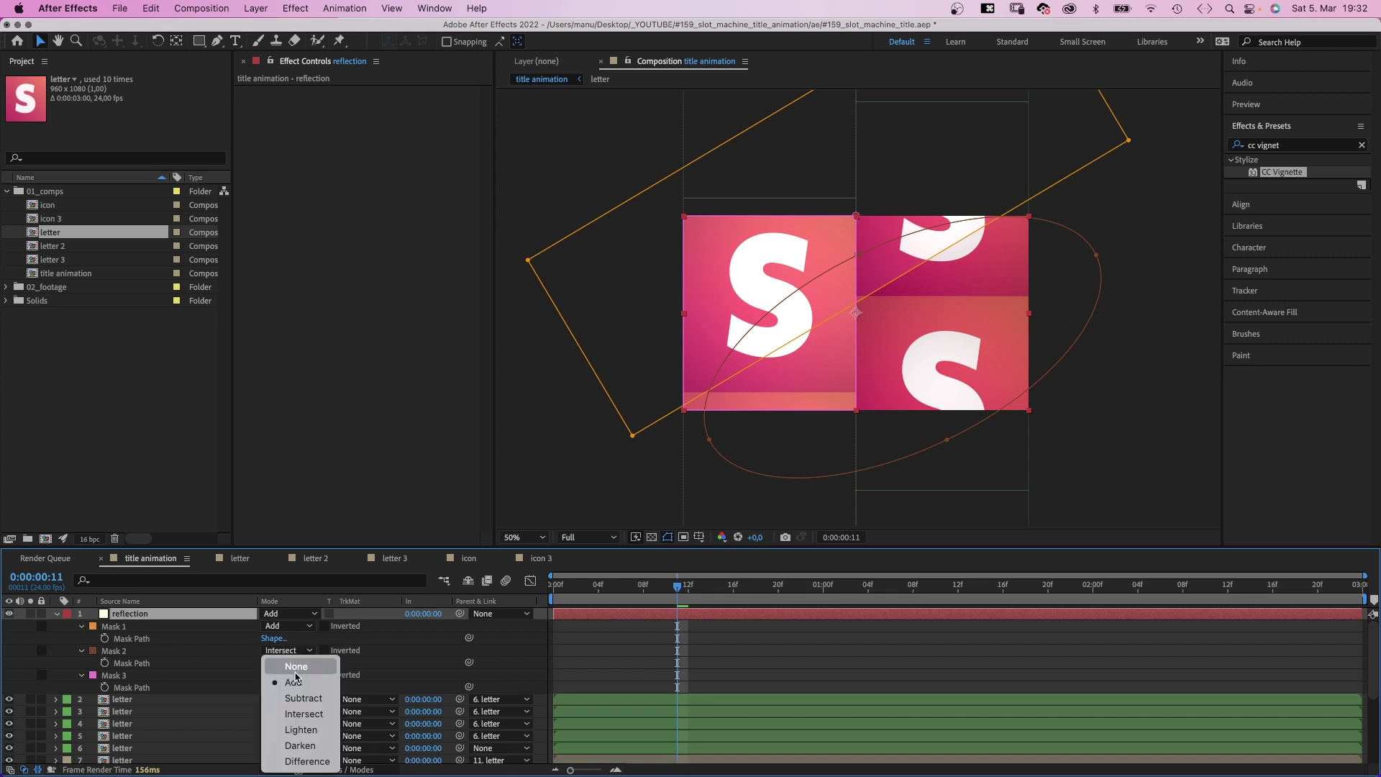
click(298, 698)
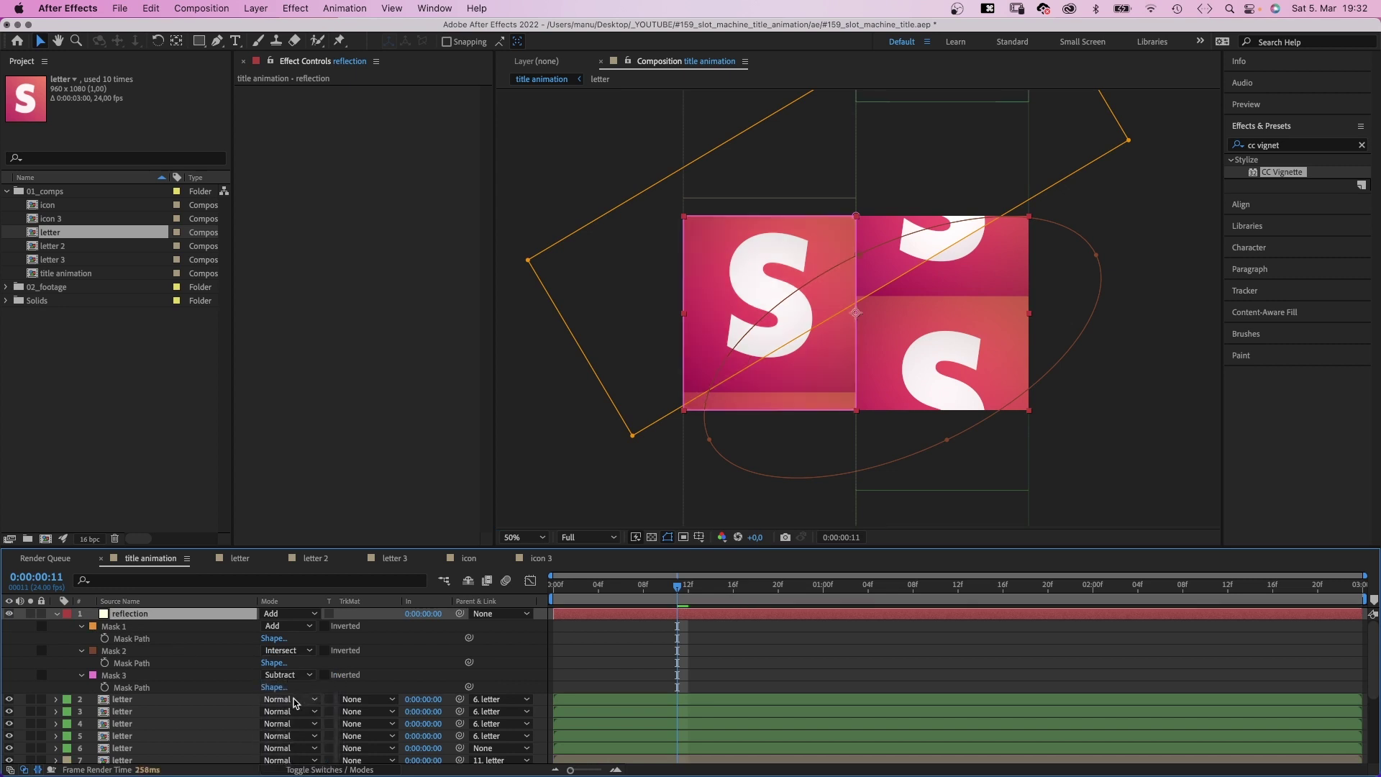
click(31, 614)
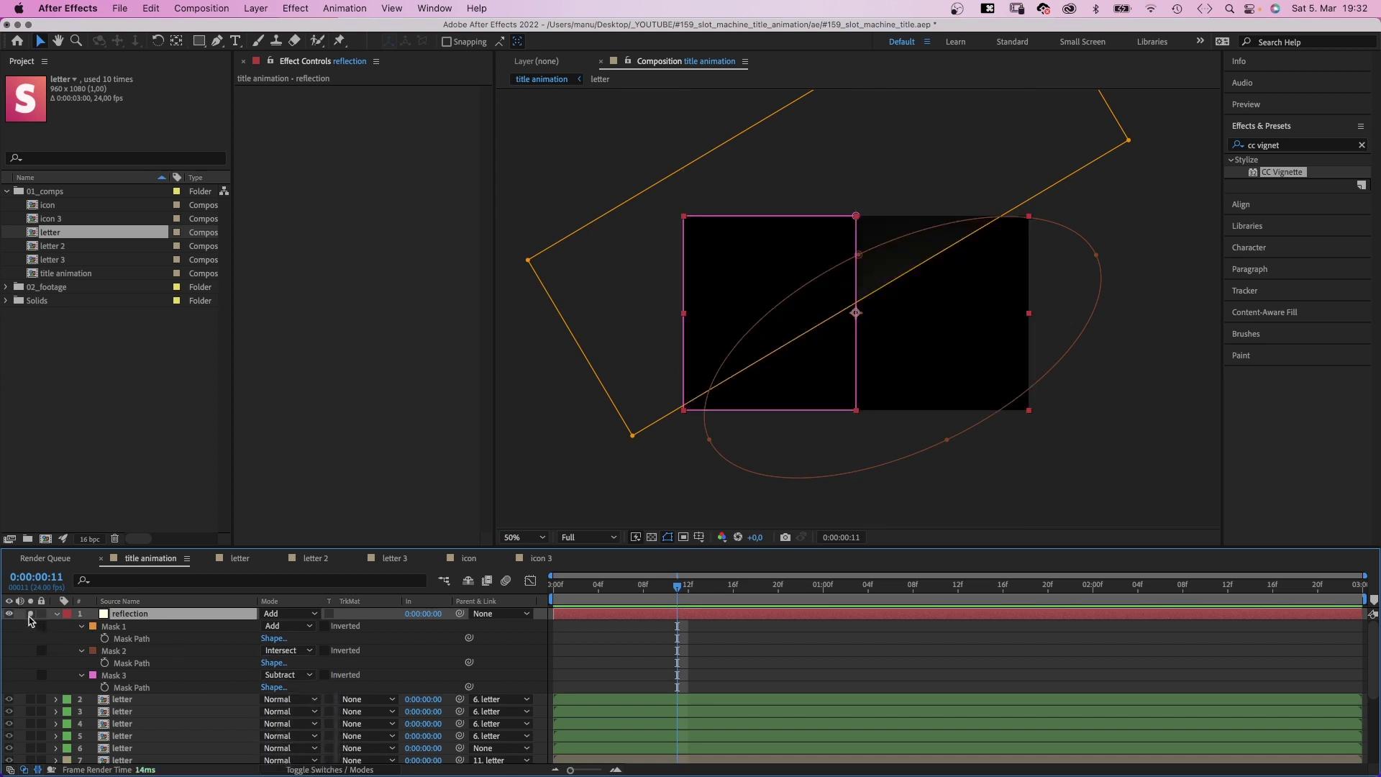
click(64, 652)
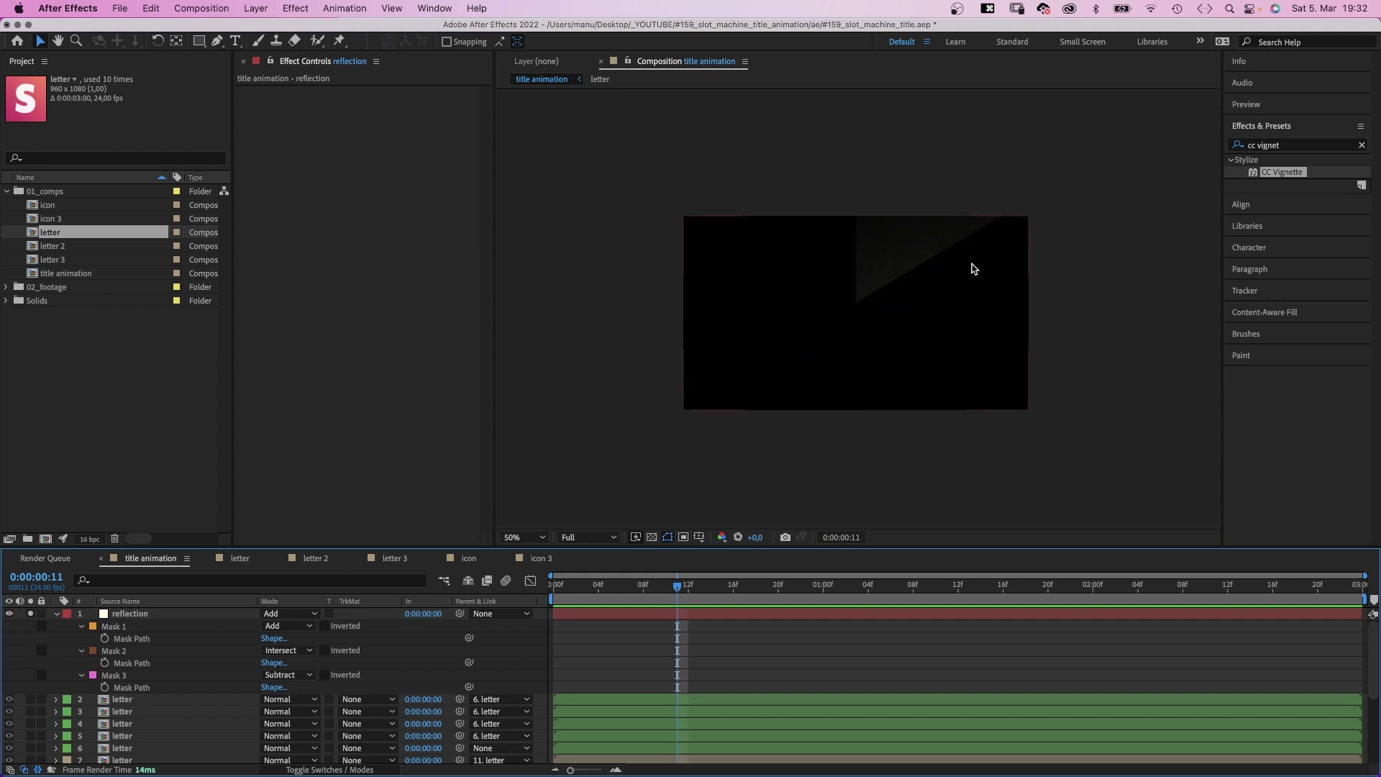
click(30, 614)
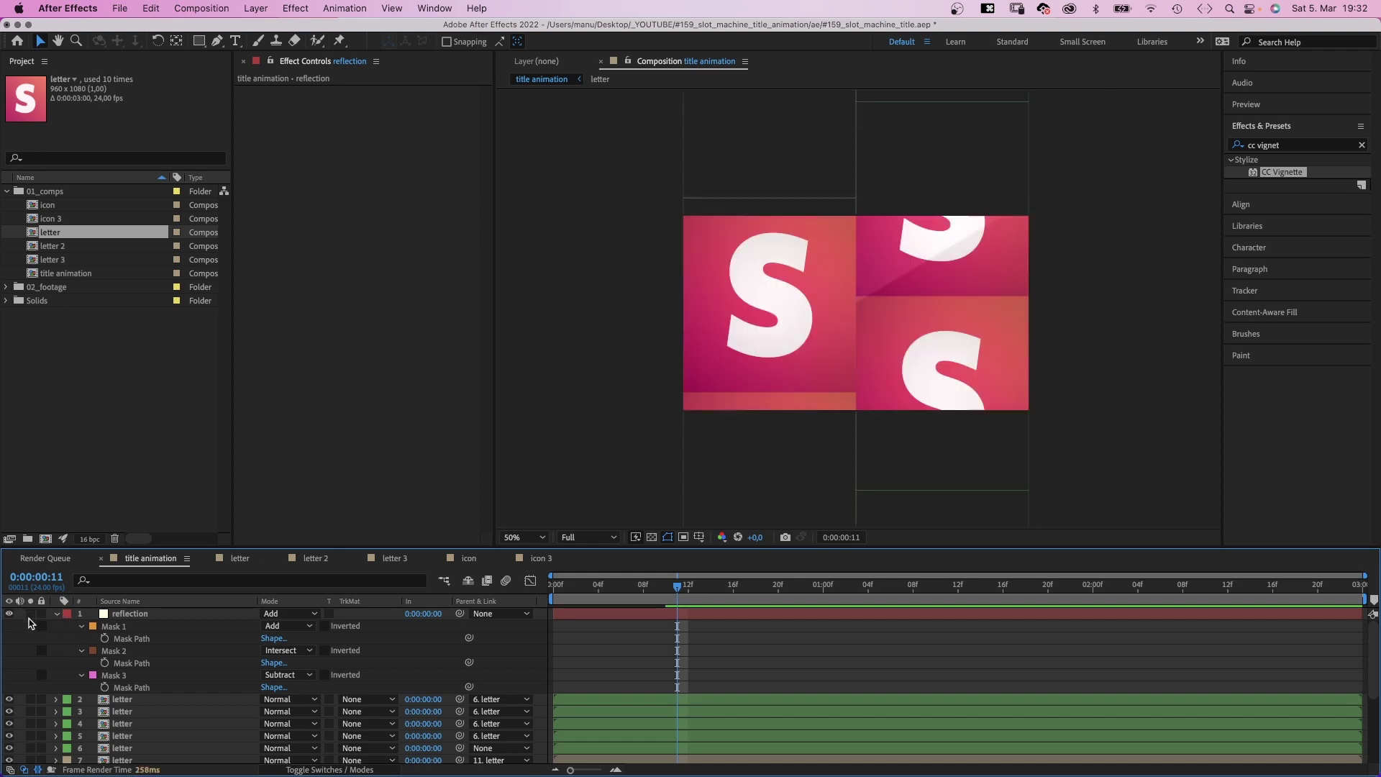
Duplicate the reflection layer and set the copy's Mask 3 to span 960–1920 px.
click(135, 616)
key(super+d)
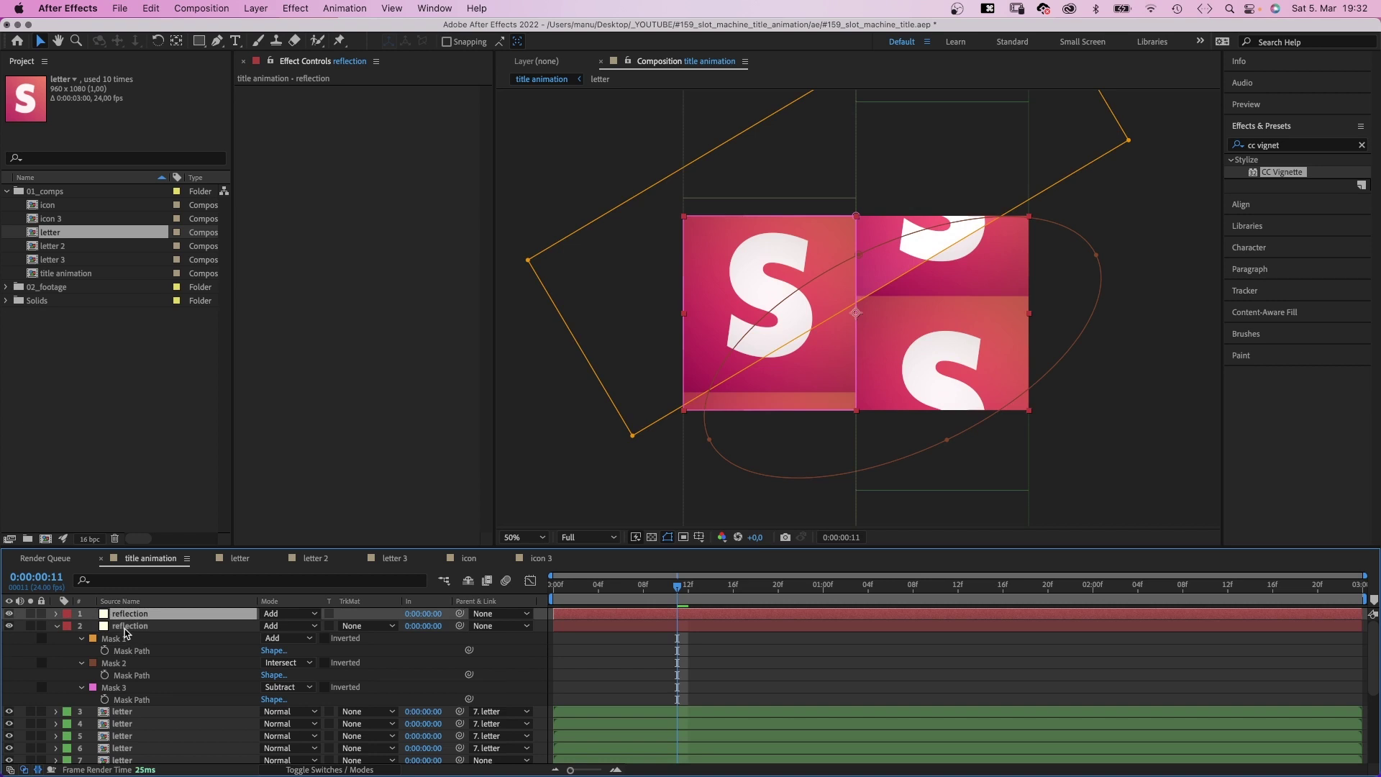
key(m)
click(132, 689)
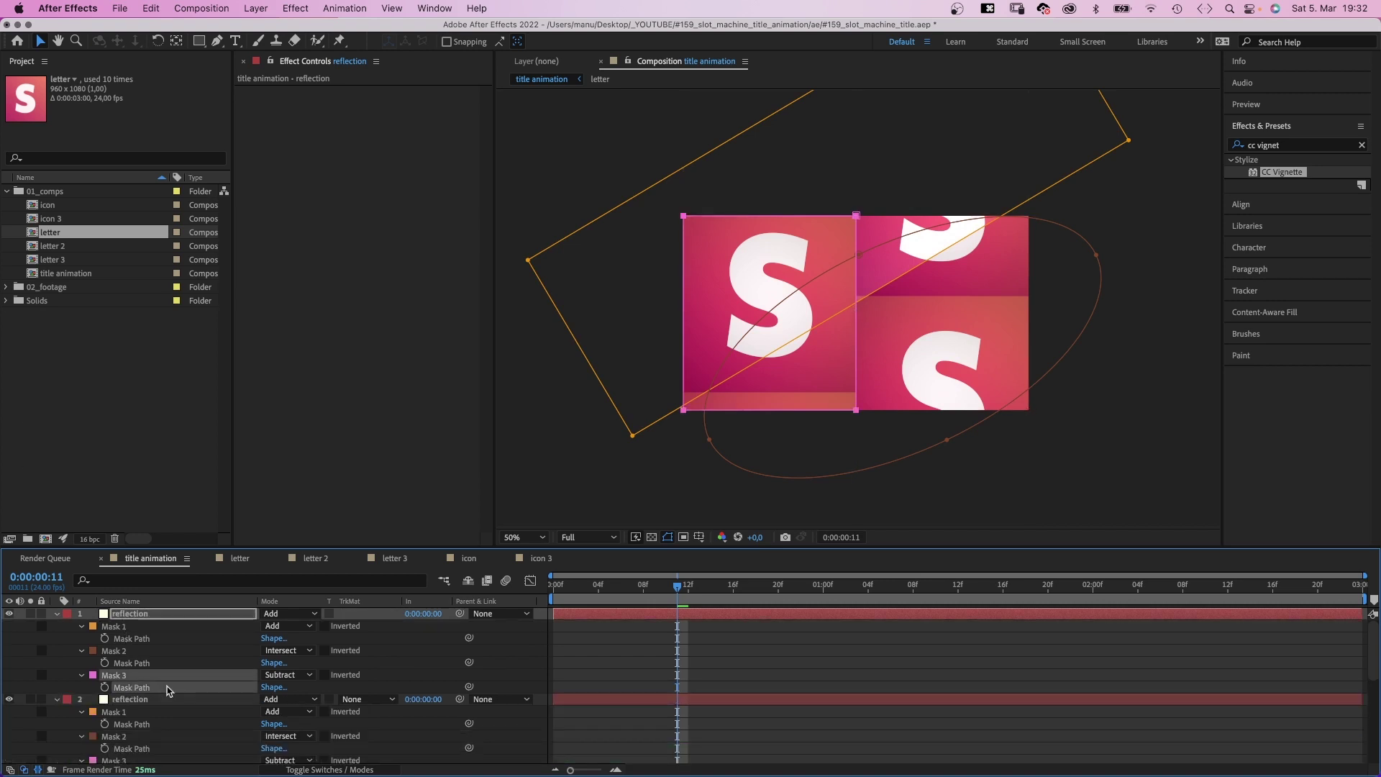
click(270, 687)
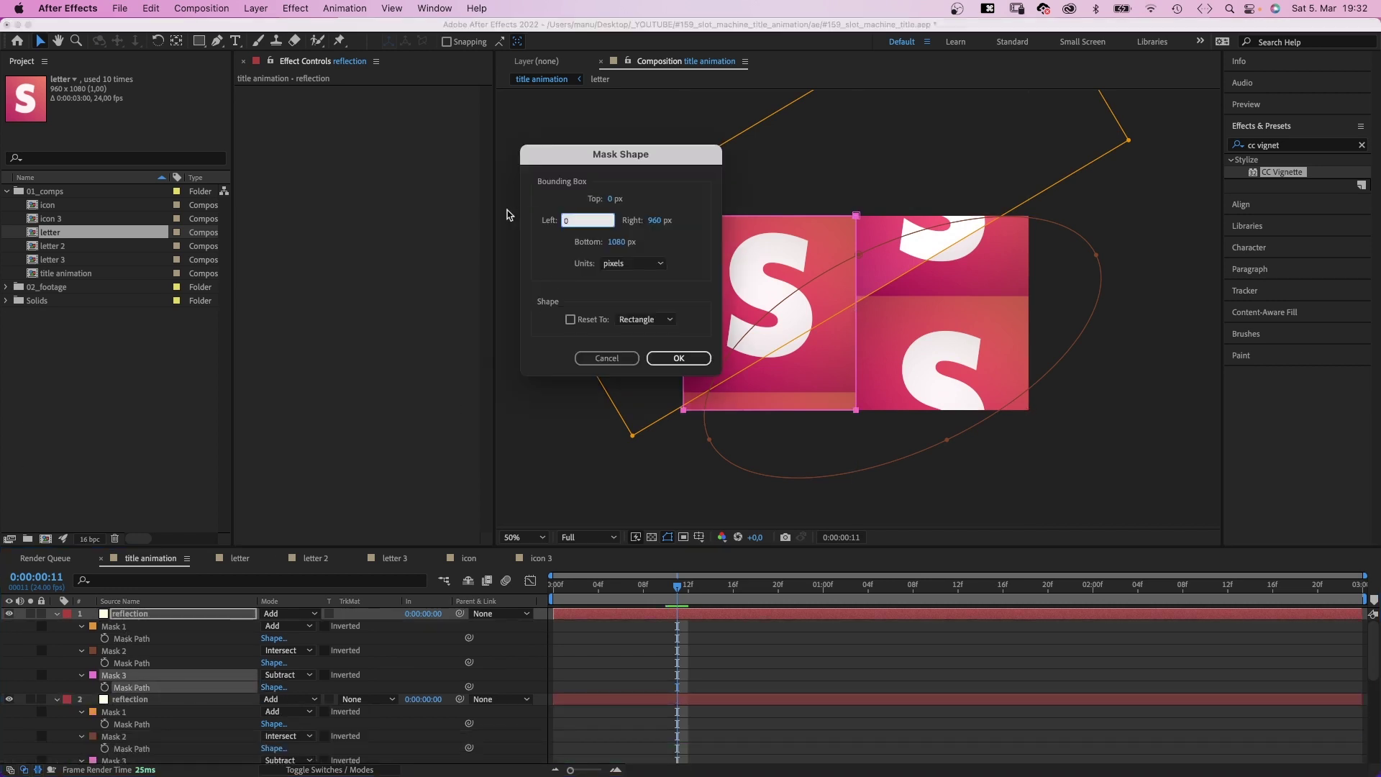
text(960)
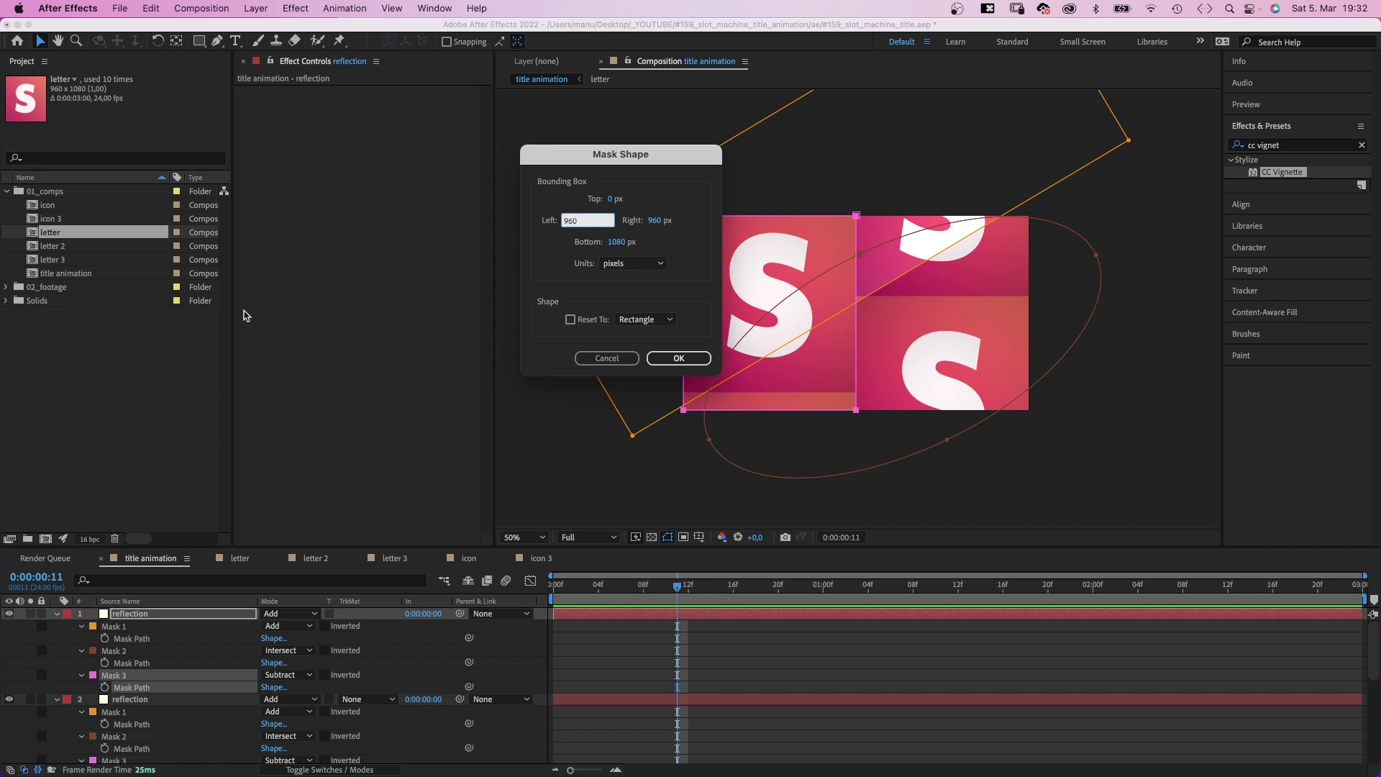
click(661, 225)
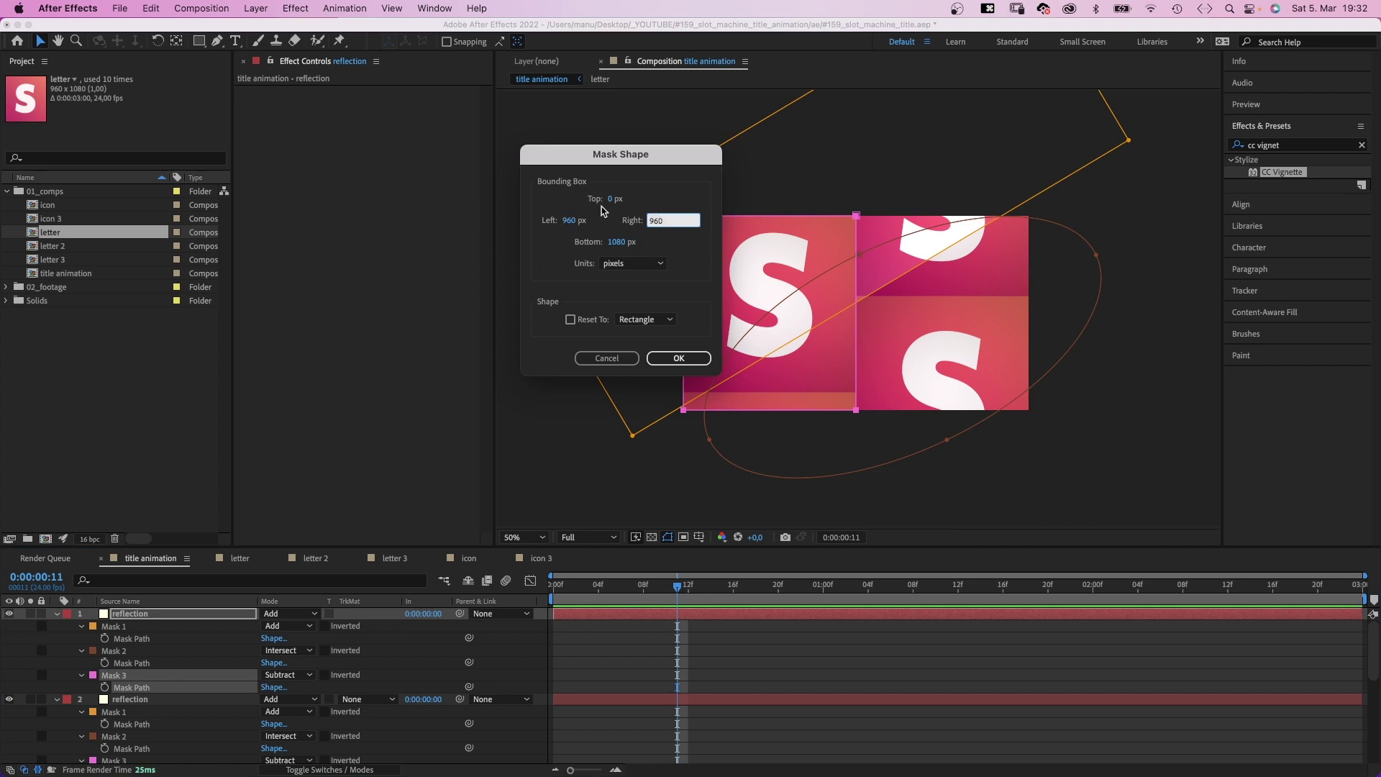
text(1920)
key(Return)
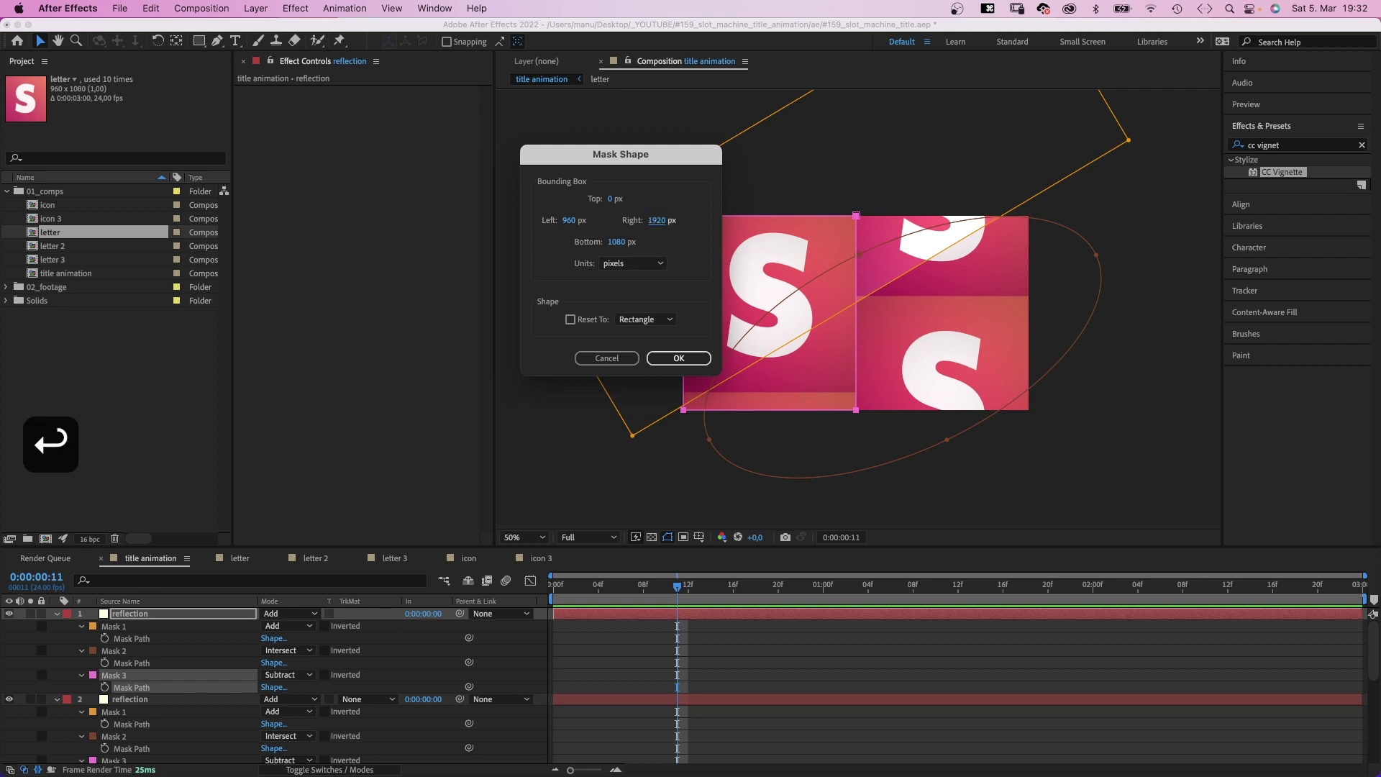
Nudge a Mask 1 point on the second reflection layer slightly up-left.
click(83, 652)
click(129, 724)
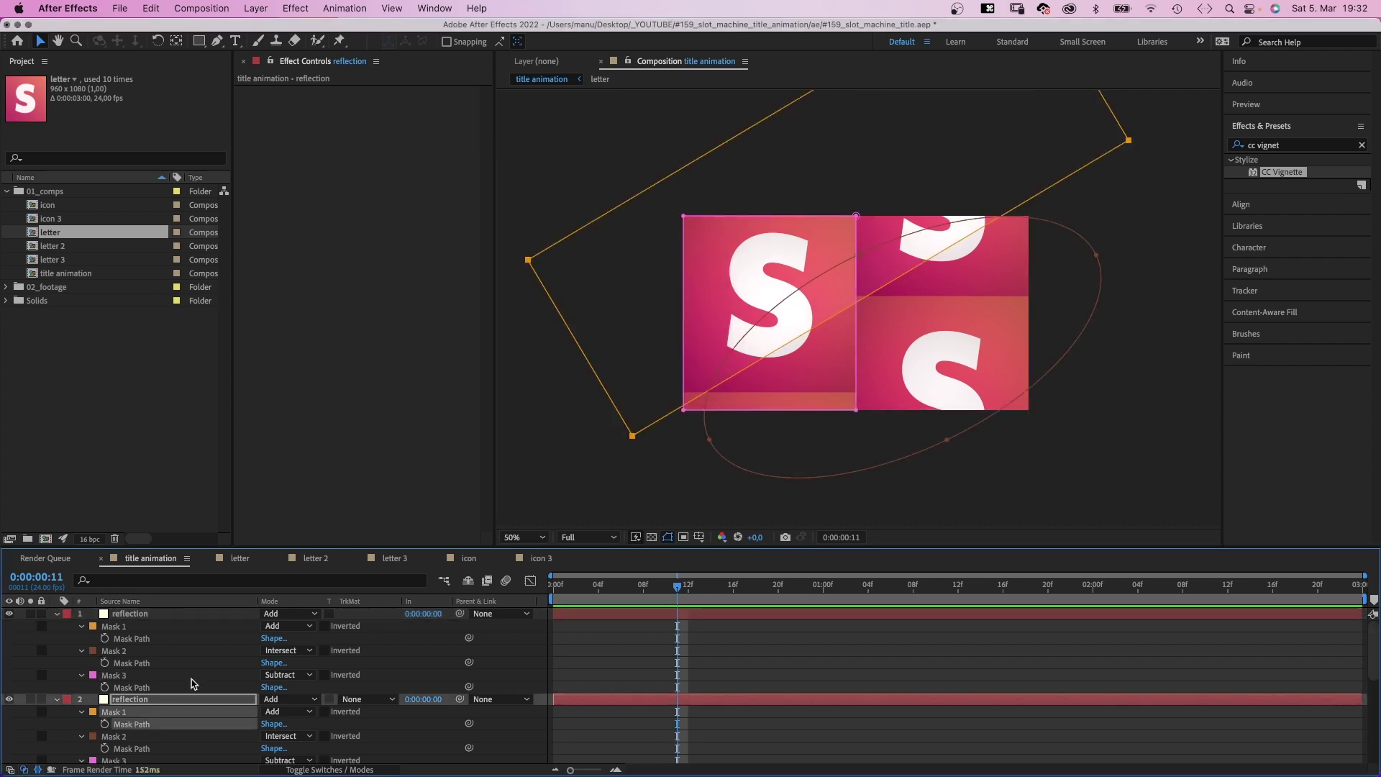
drag(632, 437, 626, 428)
Collapse both reflection layers and preview the animation at 100%.
click(130, 614)
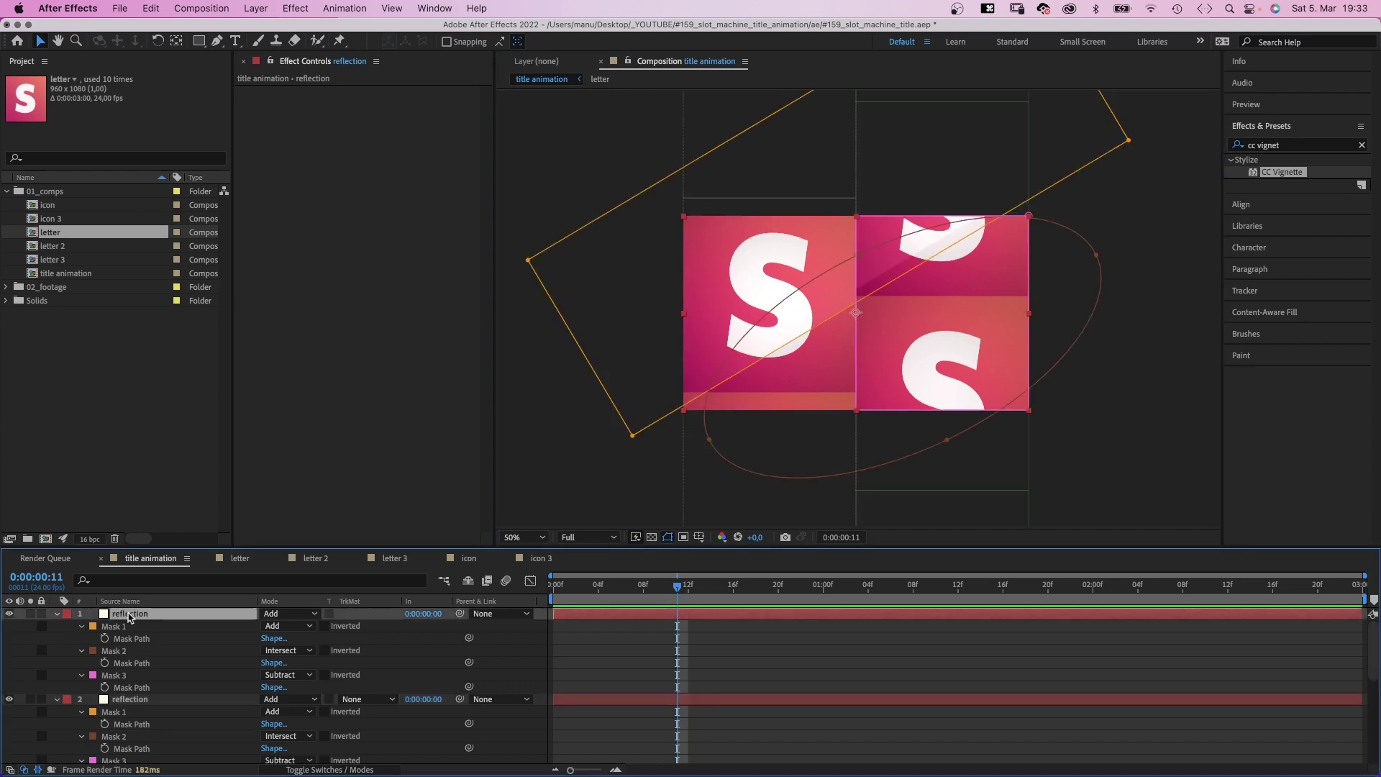
click(57, 614)
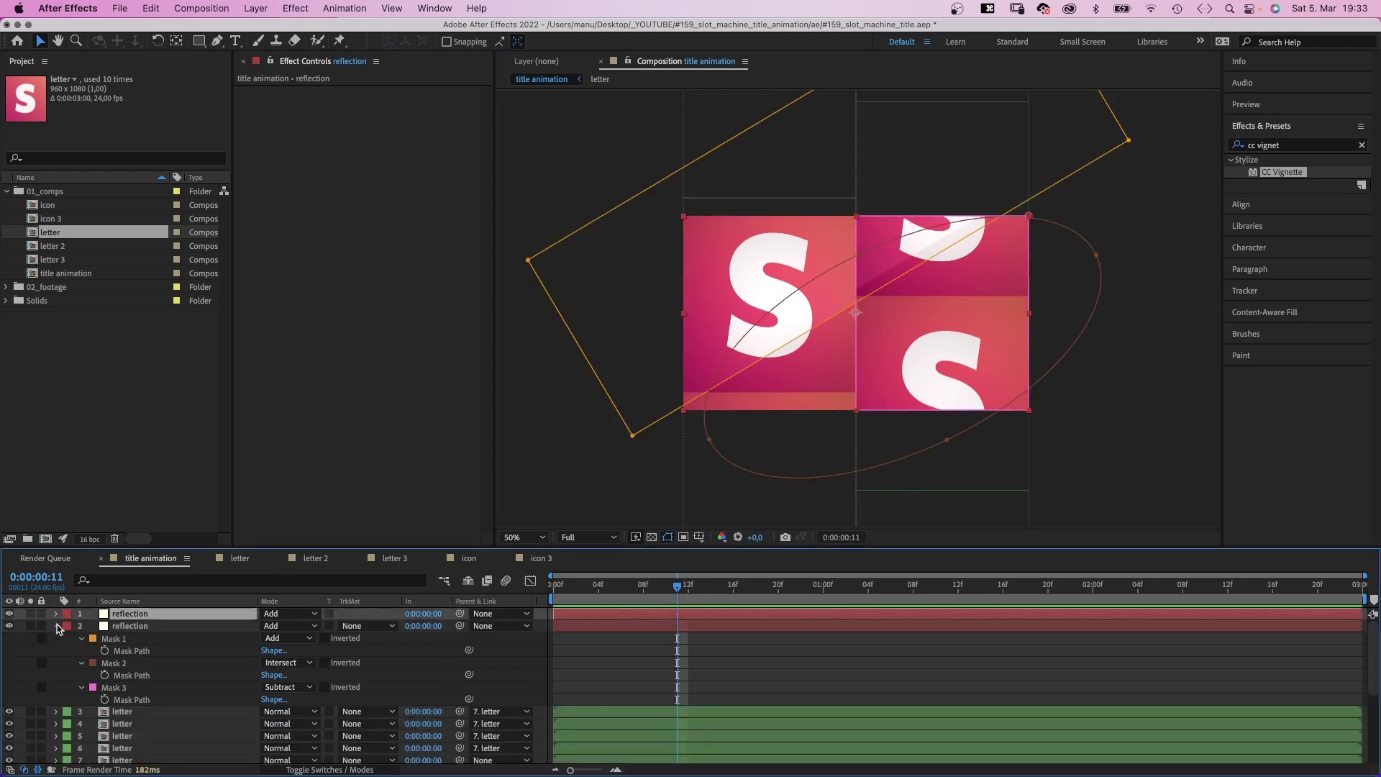
click(57, 626)
key(/)
key(ctrl+Down)
key(ctrl+Down)
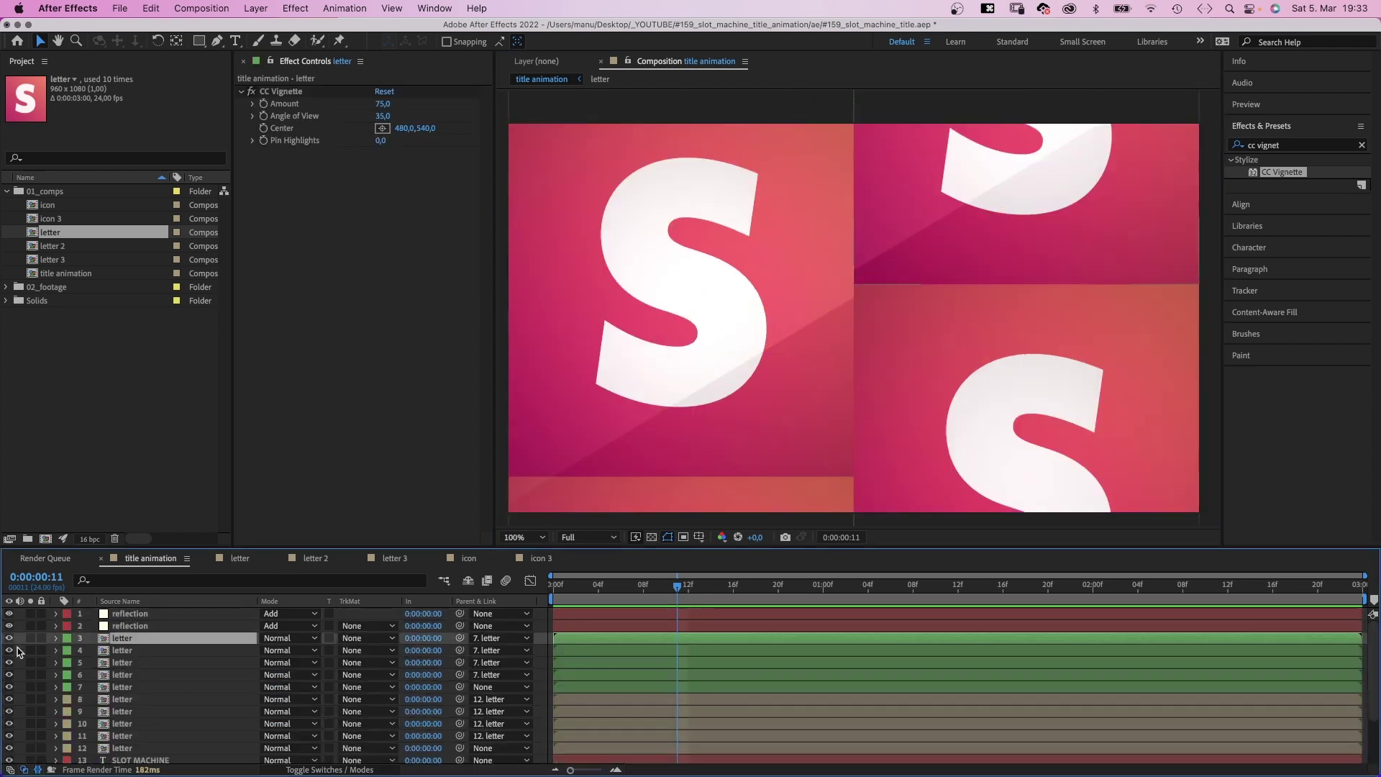
key(space)
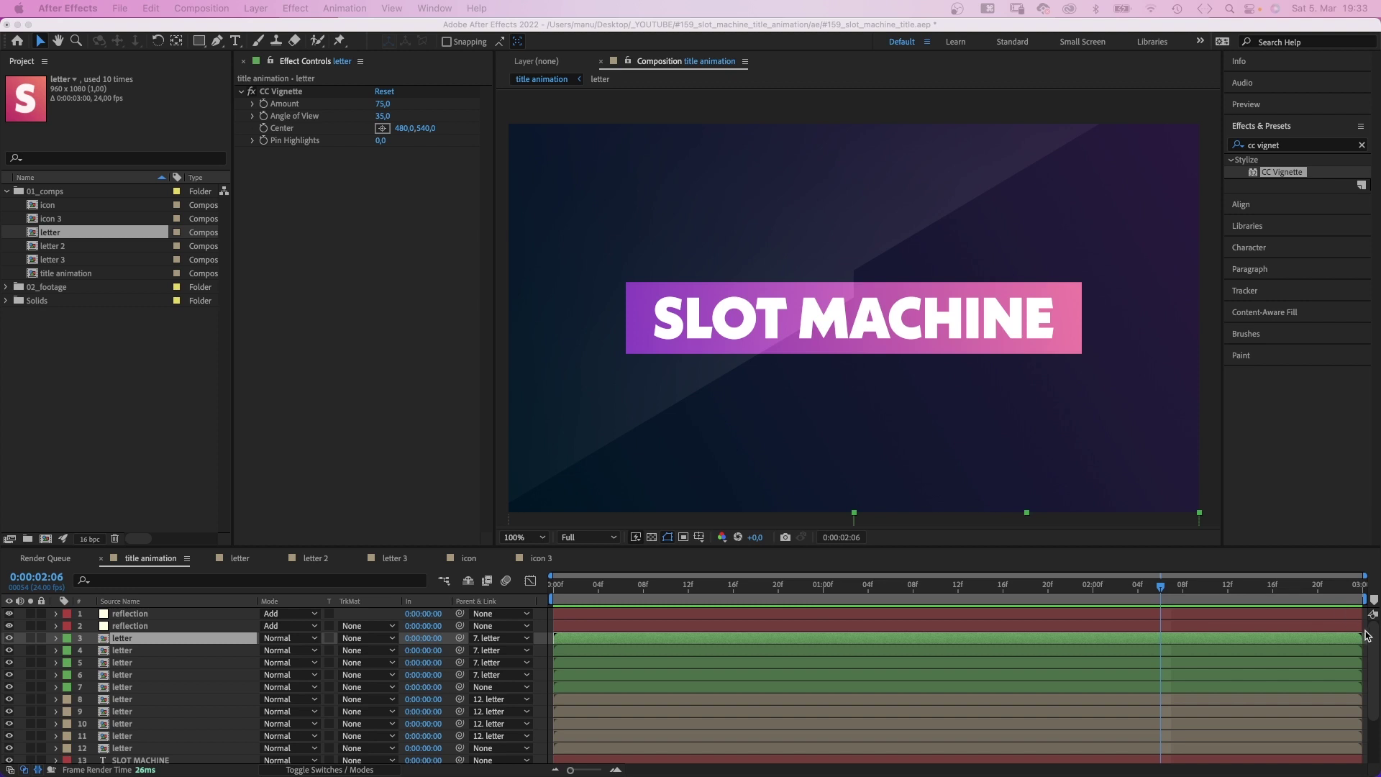
Solo the SLOT MACHINE title, return to the timeline start and select Shape Layer 1.
scroll(1360, 701, down, 3)
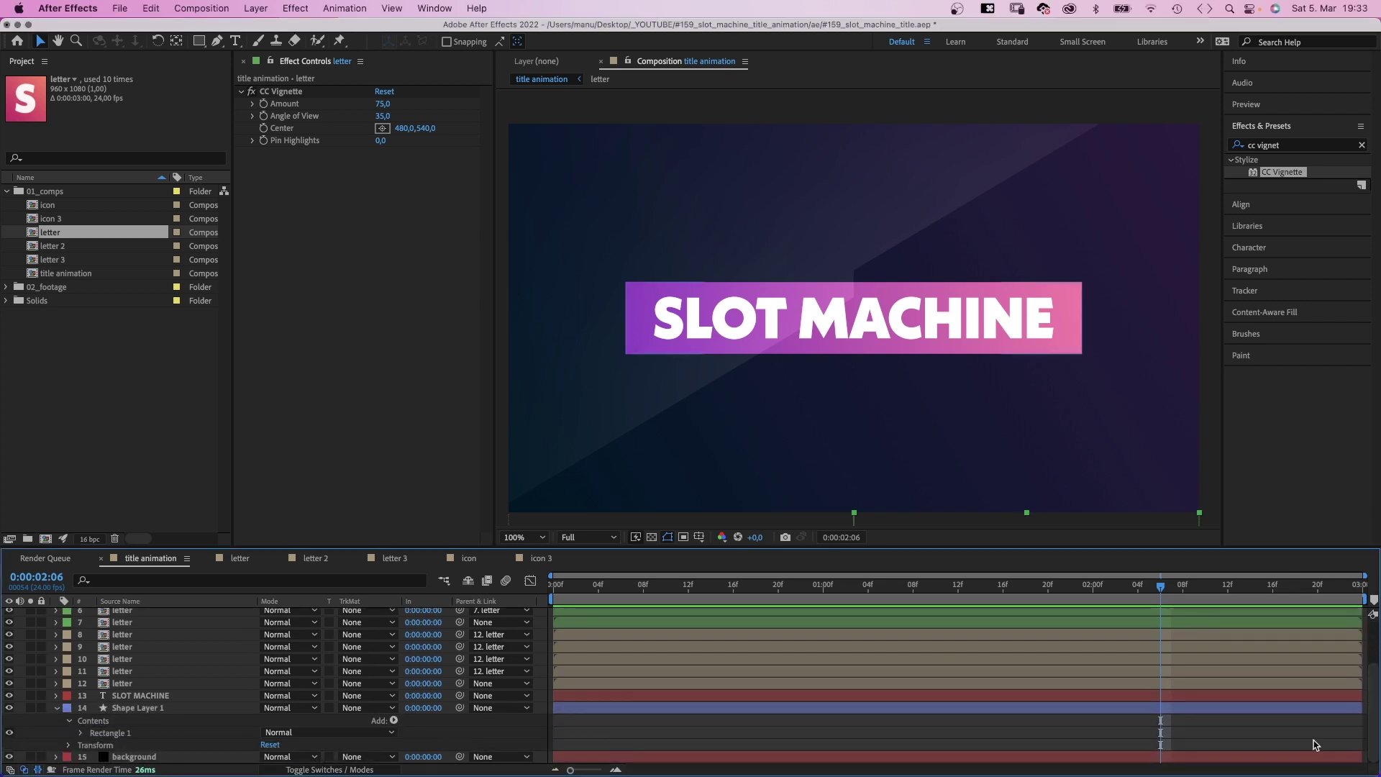
click(56, 708)
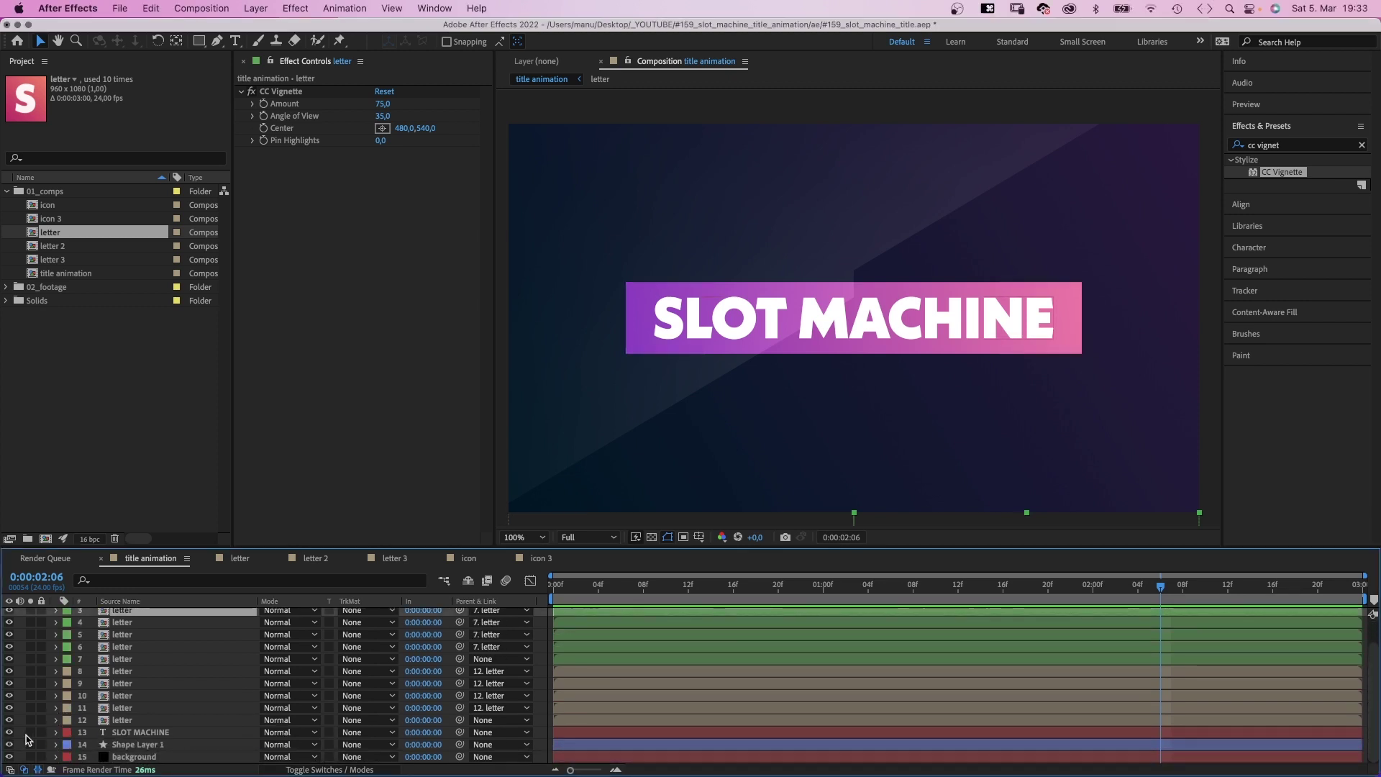
click(30, 732)
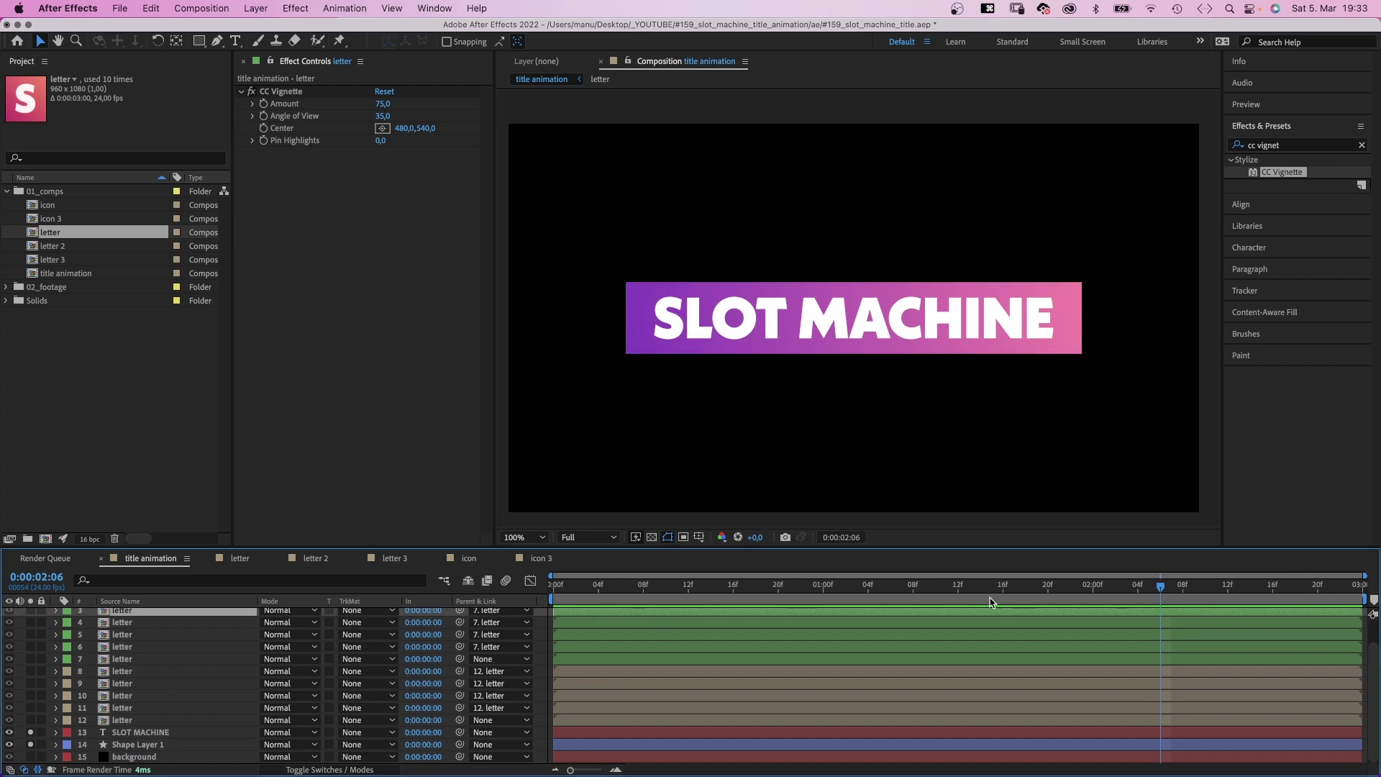
drag(1105, 586, 556, 586)
click(166, 744)
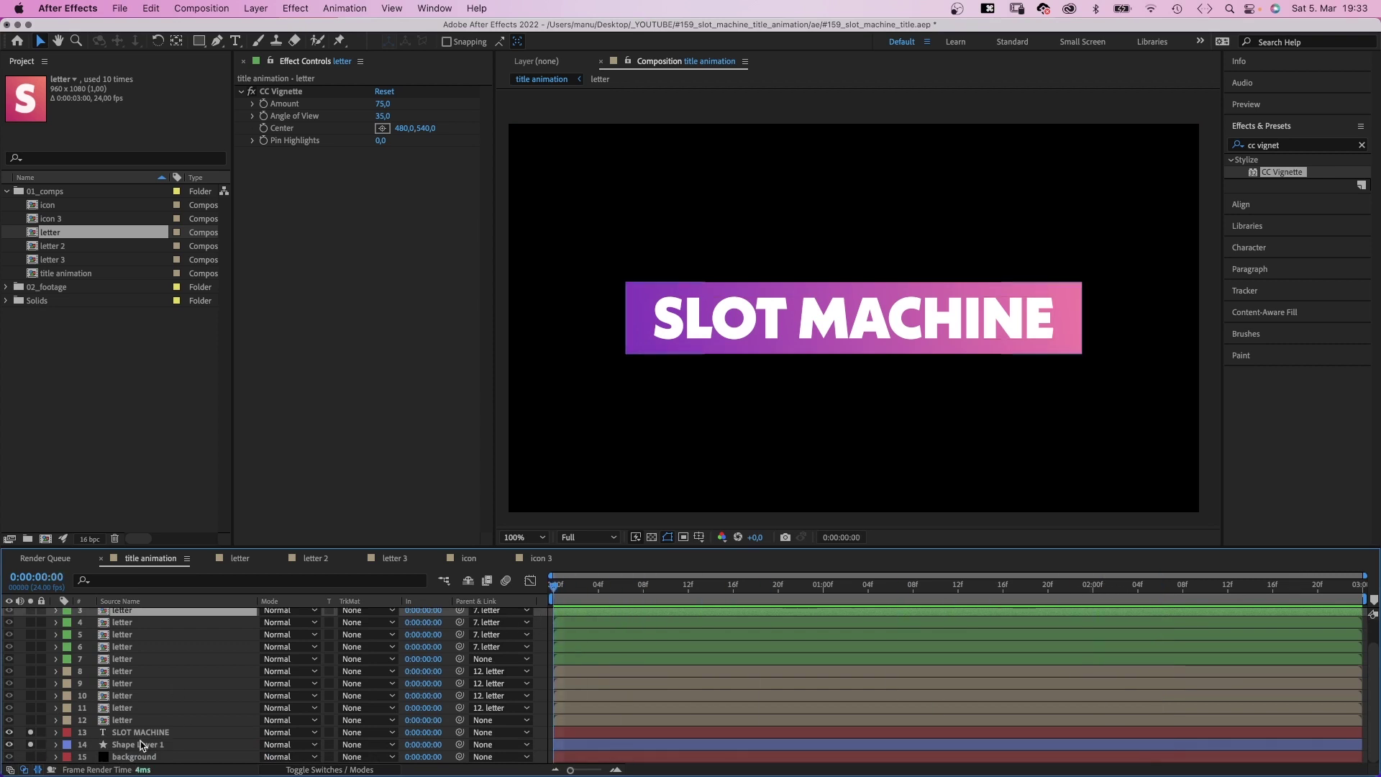
Apply CC Line Sweep to Shape Layer 1 with Direction 90° and Thickness 130.
click(1270, 145)
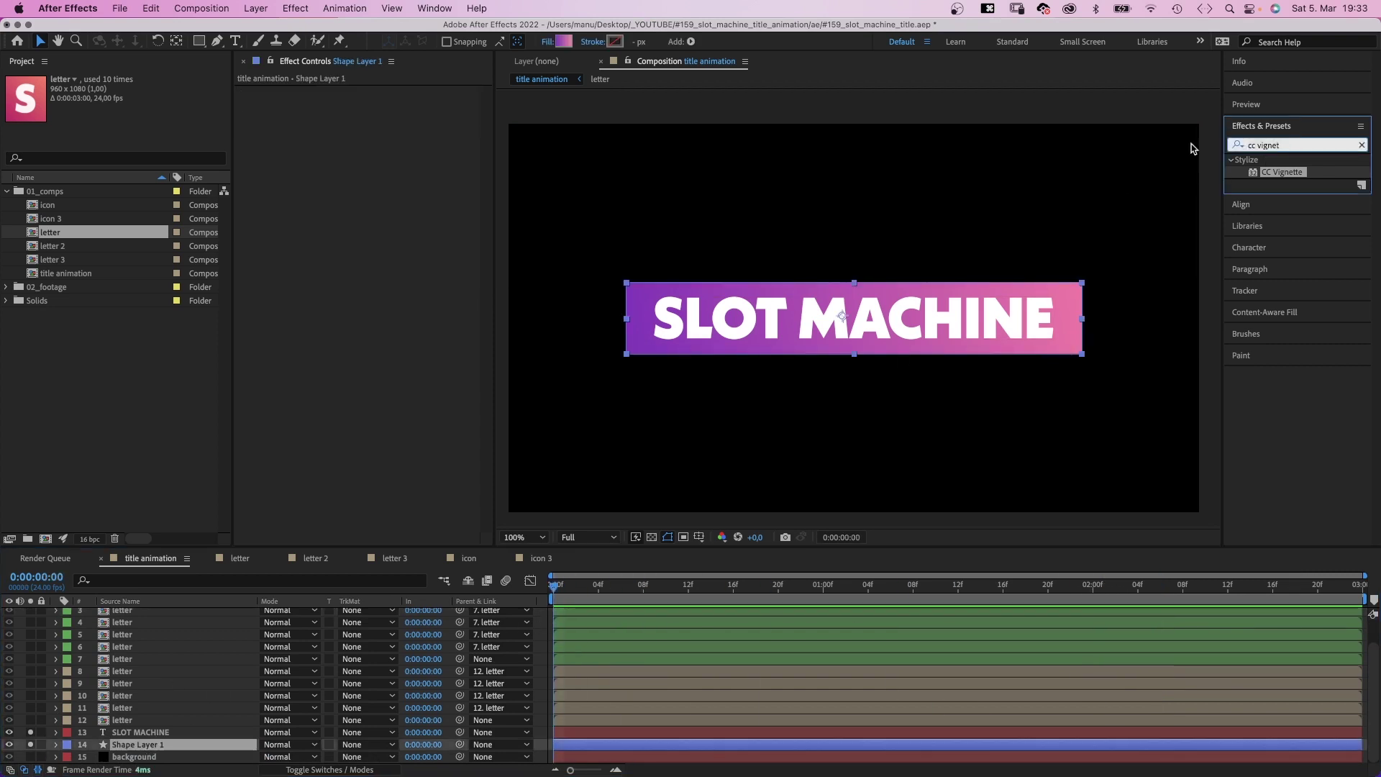
text(cc line)
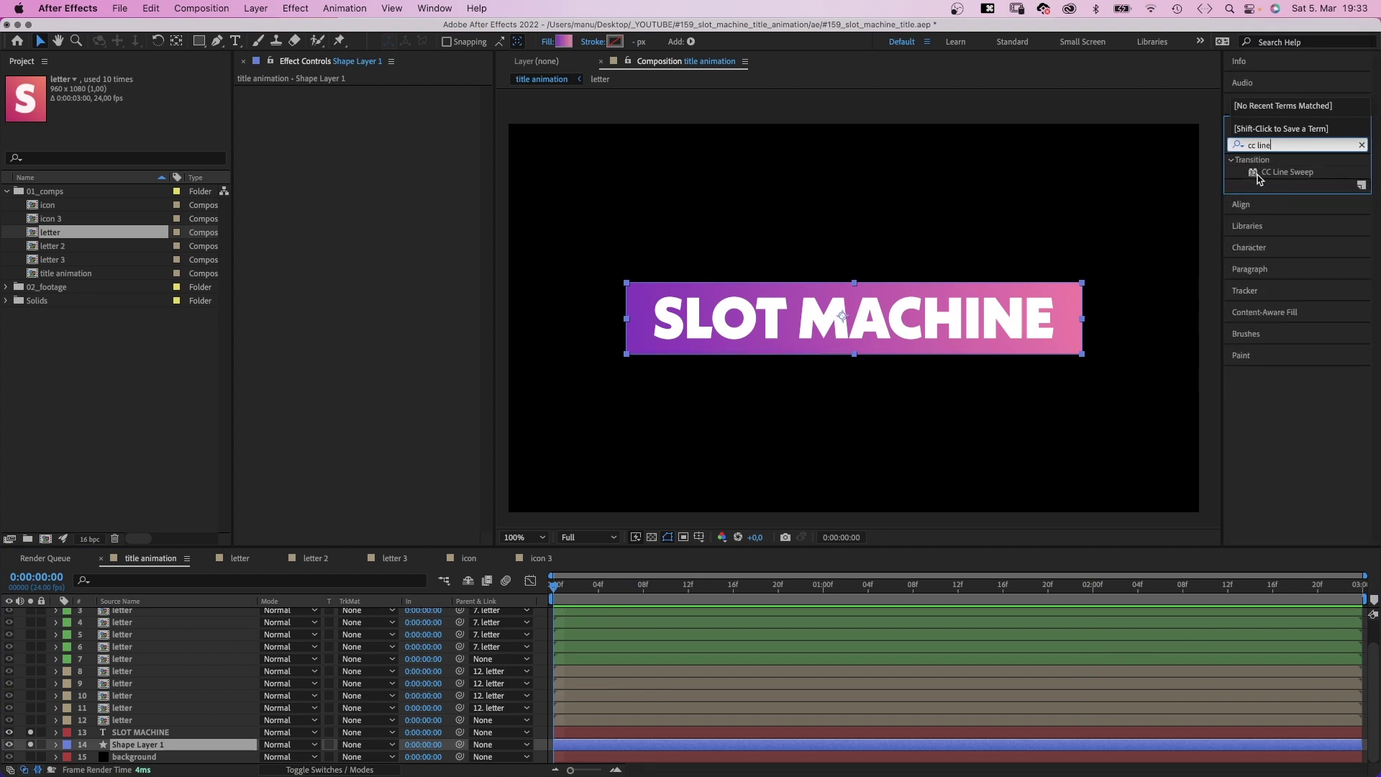
drag(1259, 179, 272, 136)
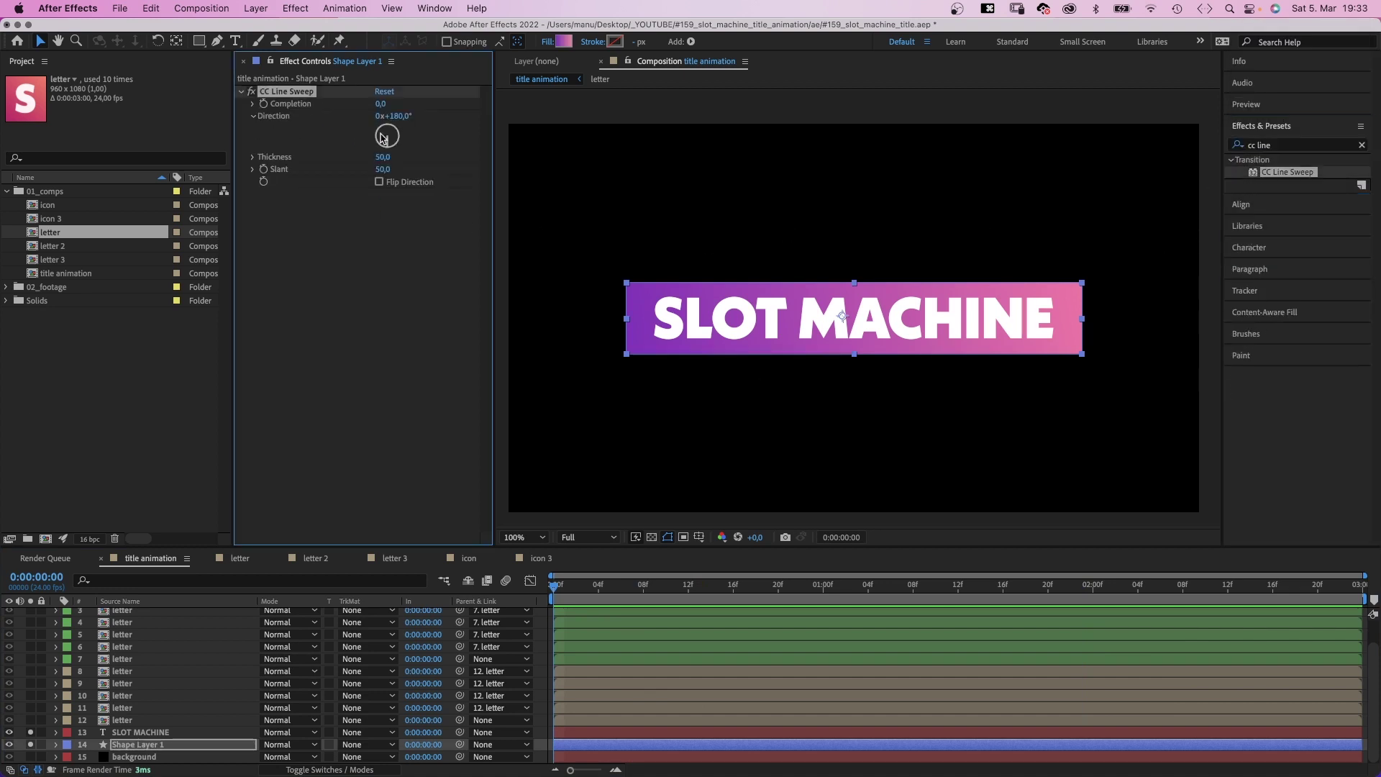
click(398, 116)
text(90)
key(Return)
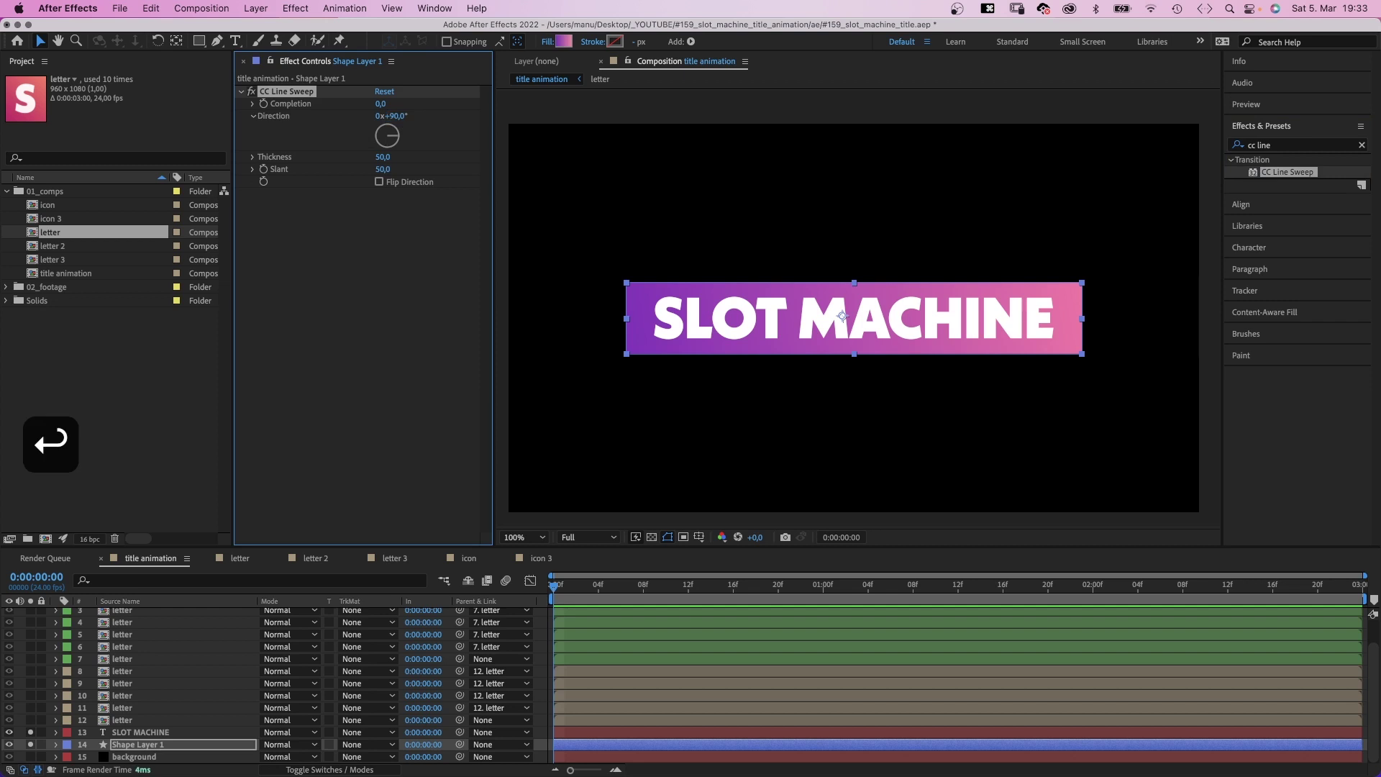
text(130)
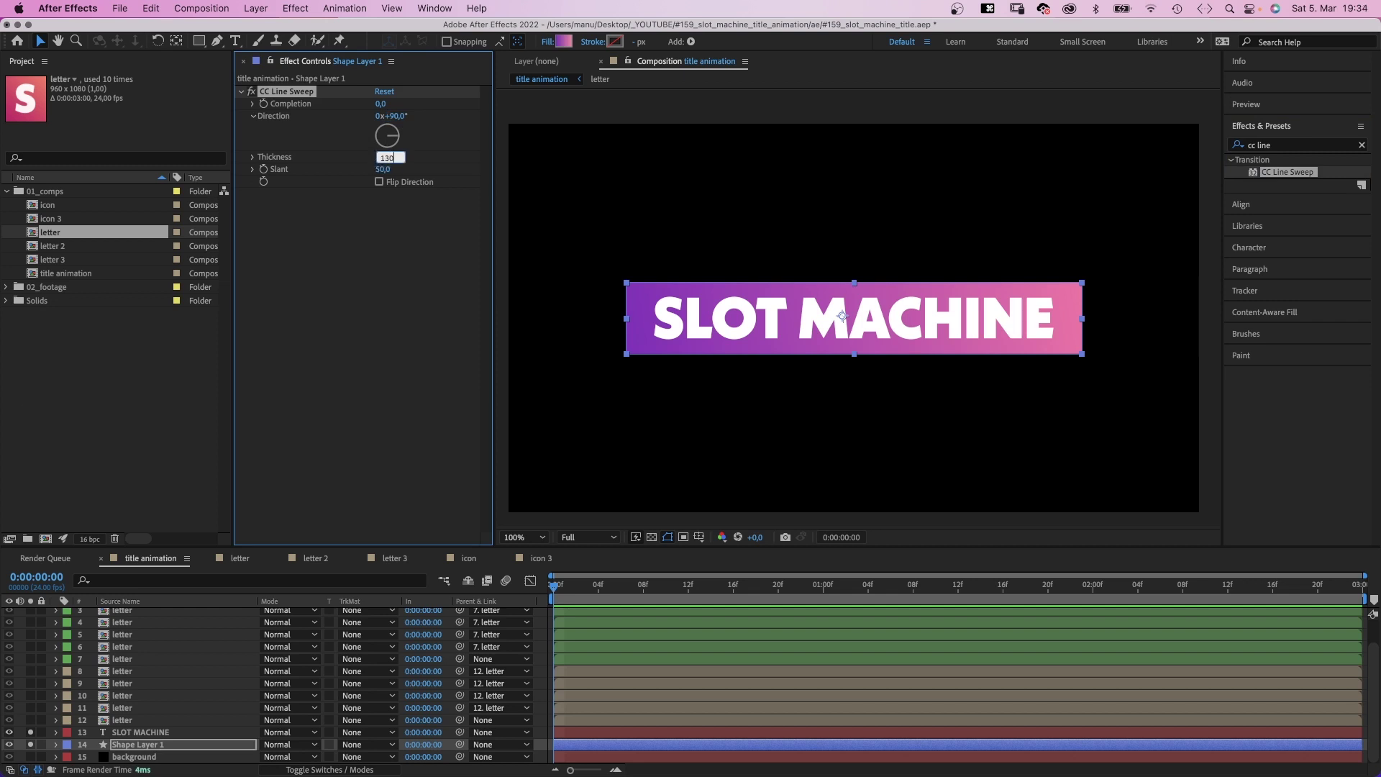
key(Return)
key(u)
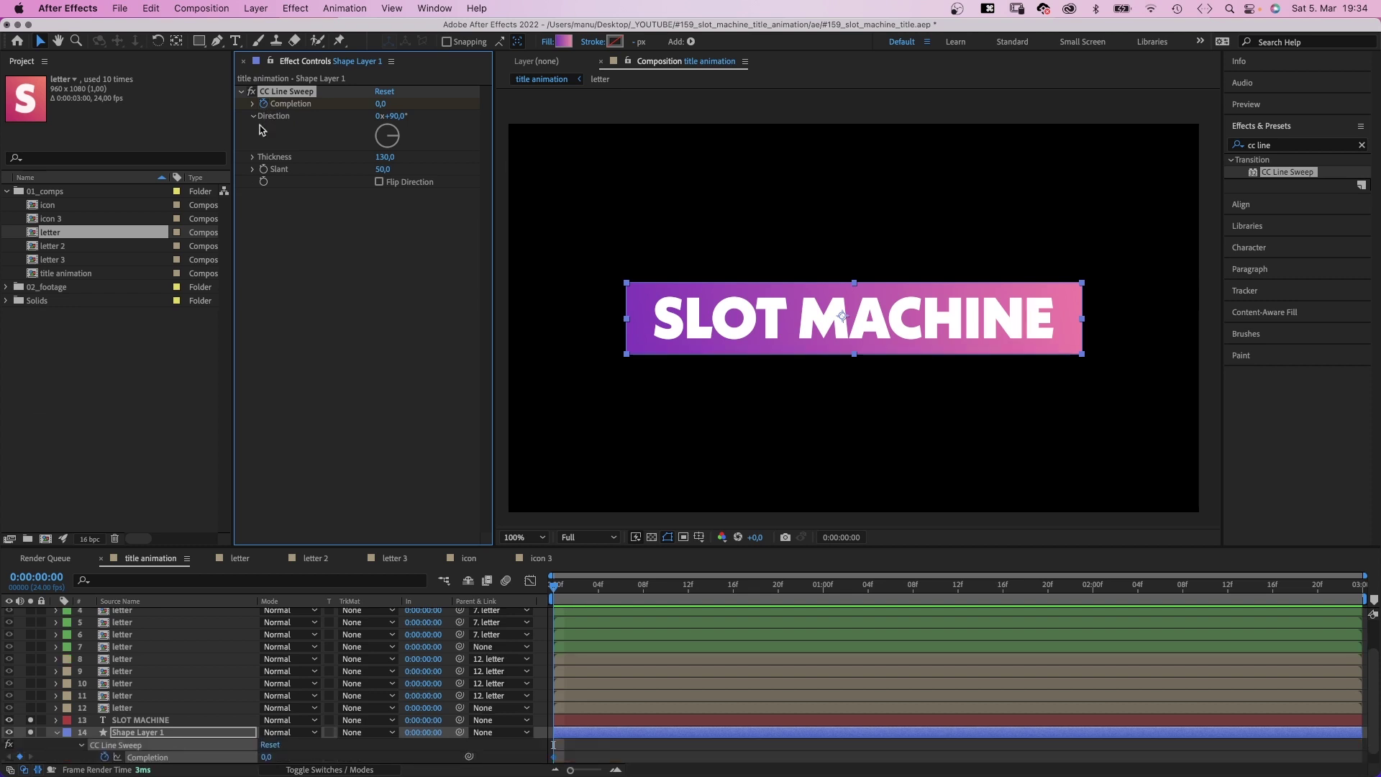
Add a Position animator to the SLOT MACHINE text with a -200 offset.
click(147, 721)
click(56, 720)
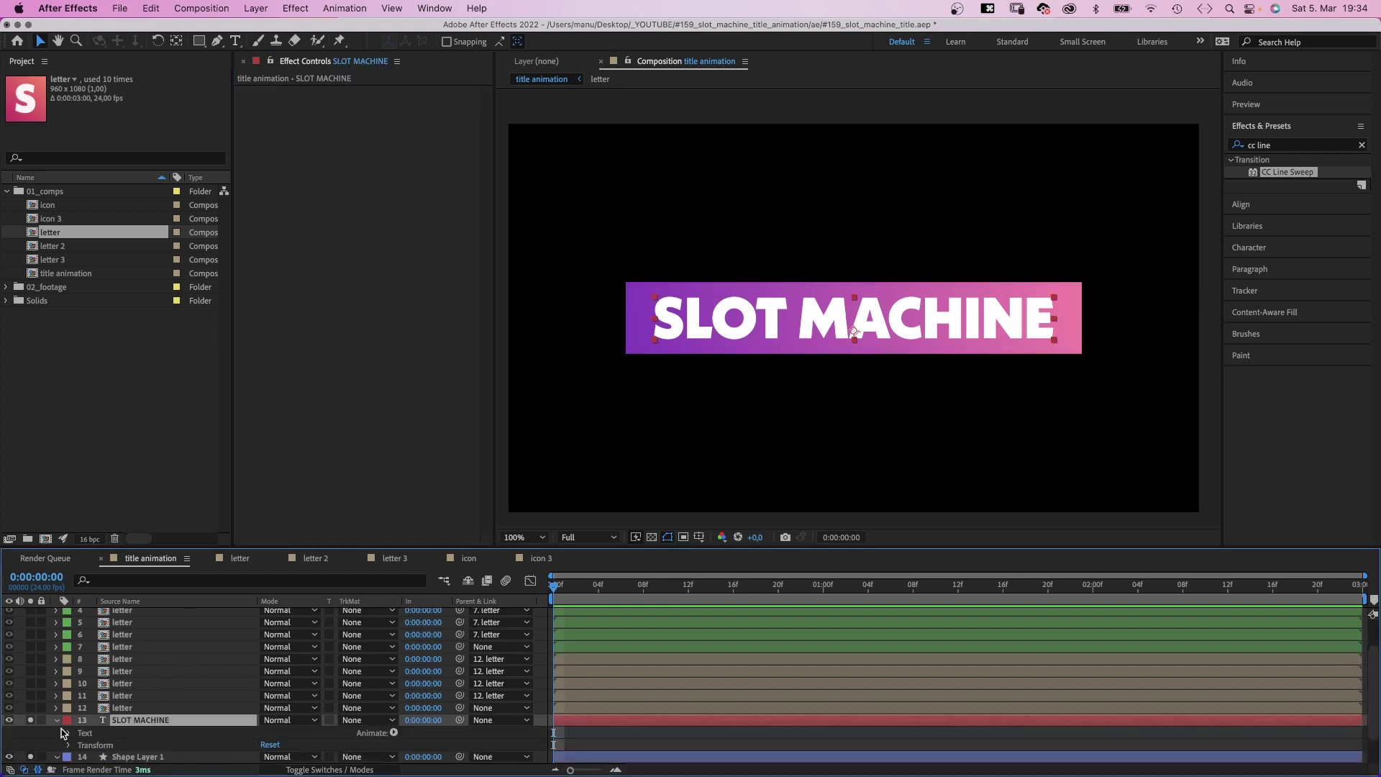
click(393, 733)
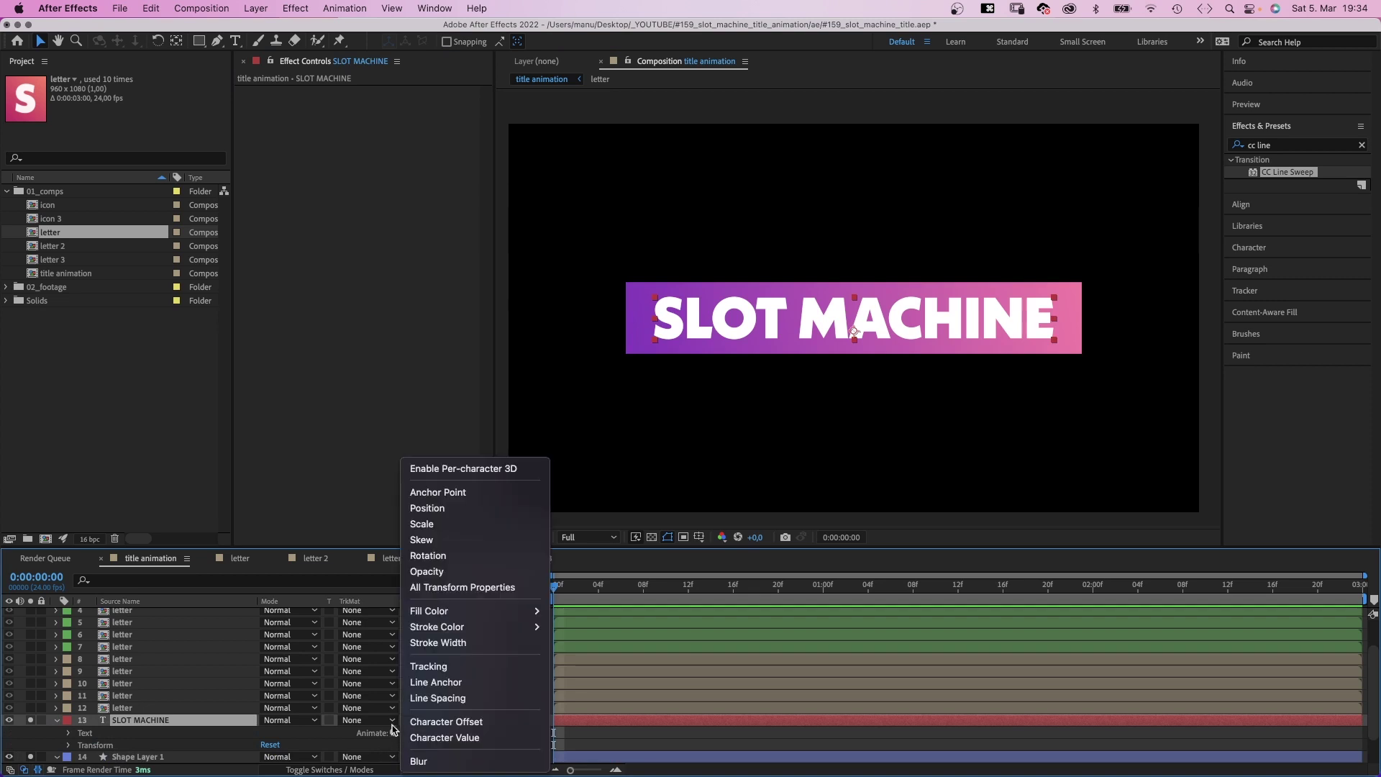
click(504, 509)
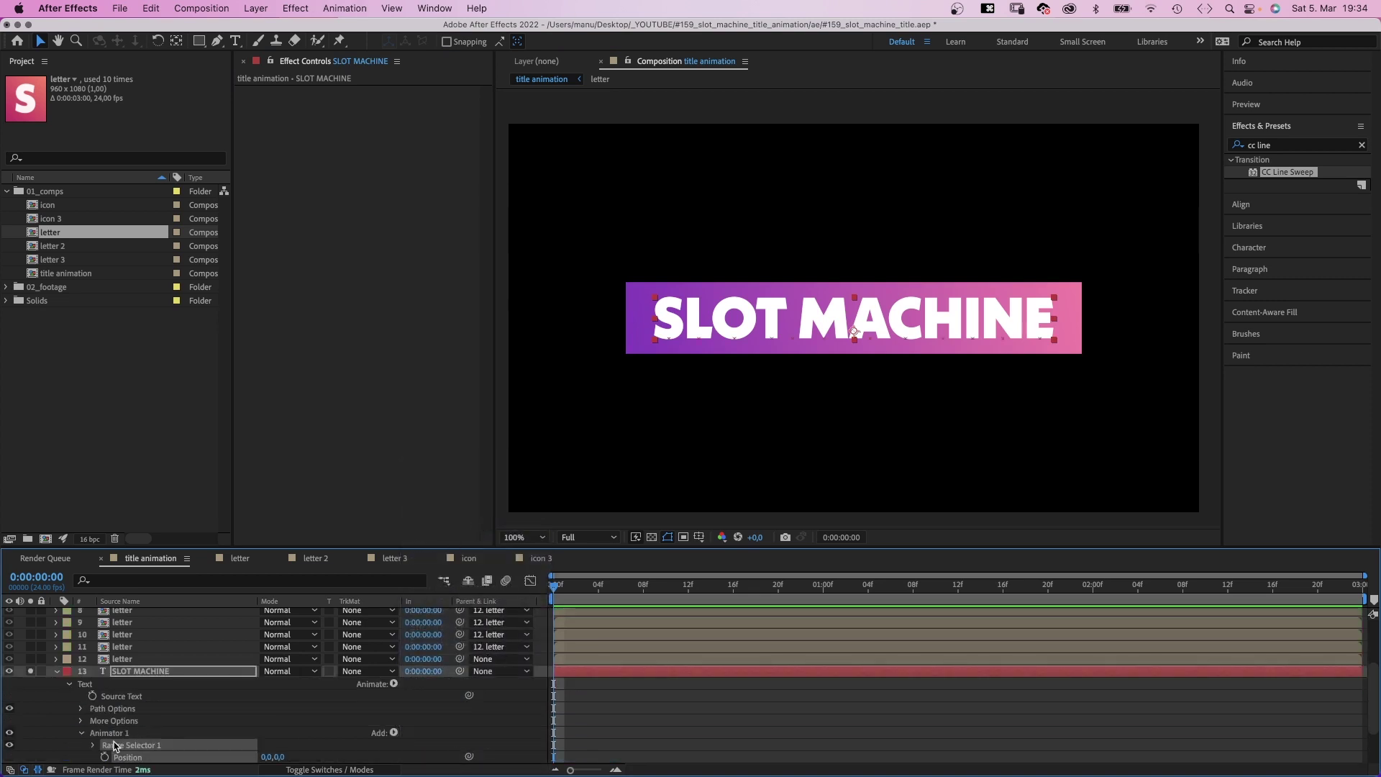
click(92, 747)
scroll(216, 719, down, 2)
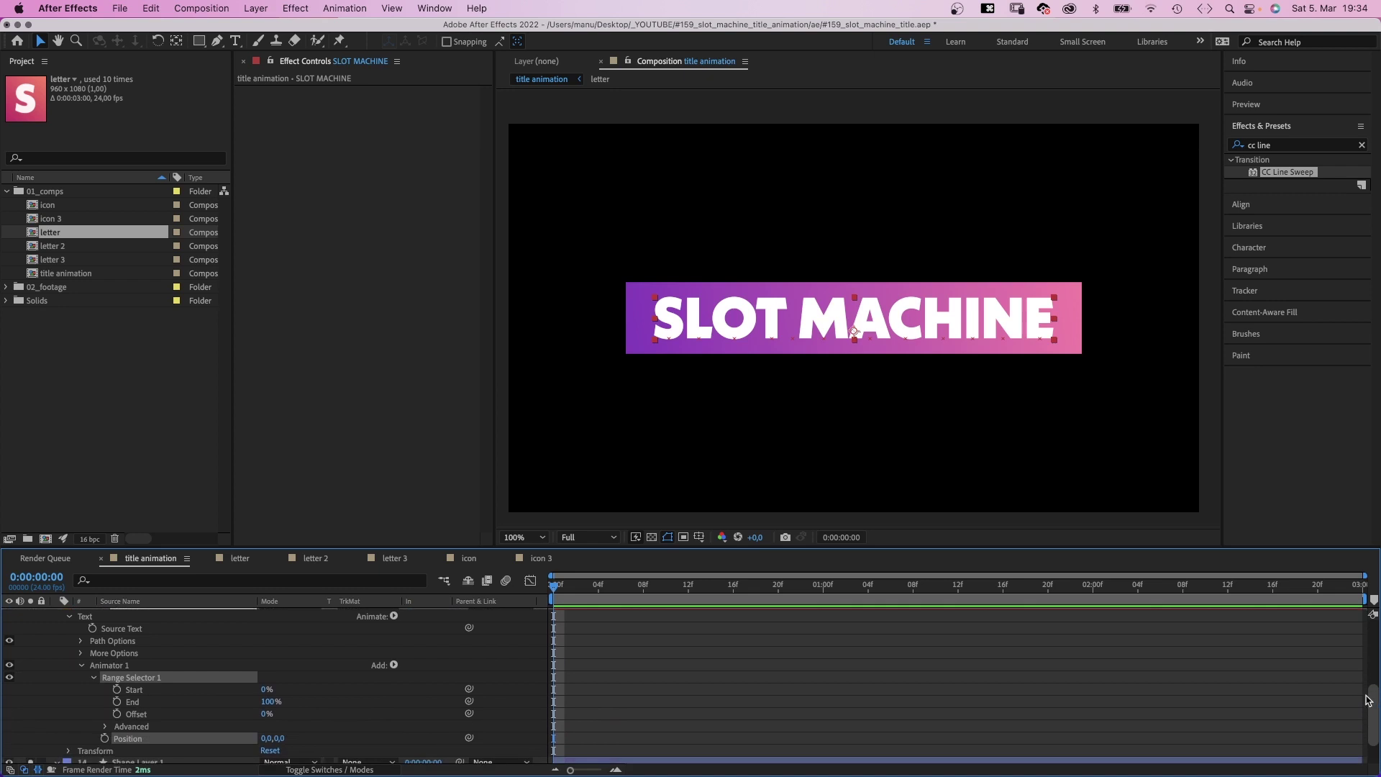
click(279, 739)
text(-200)
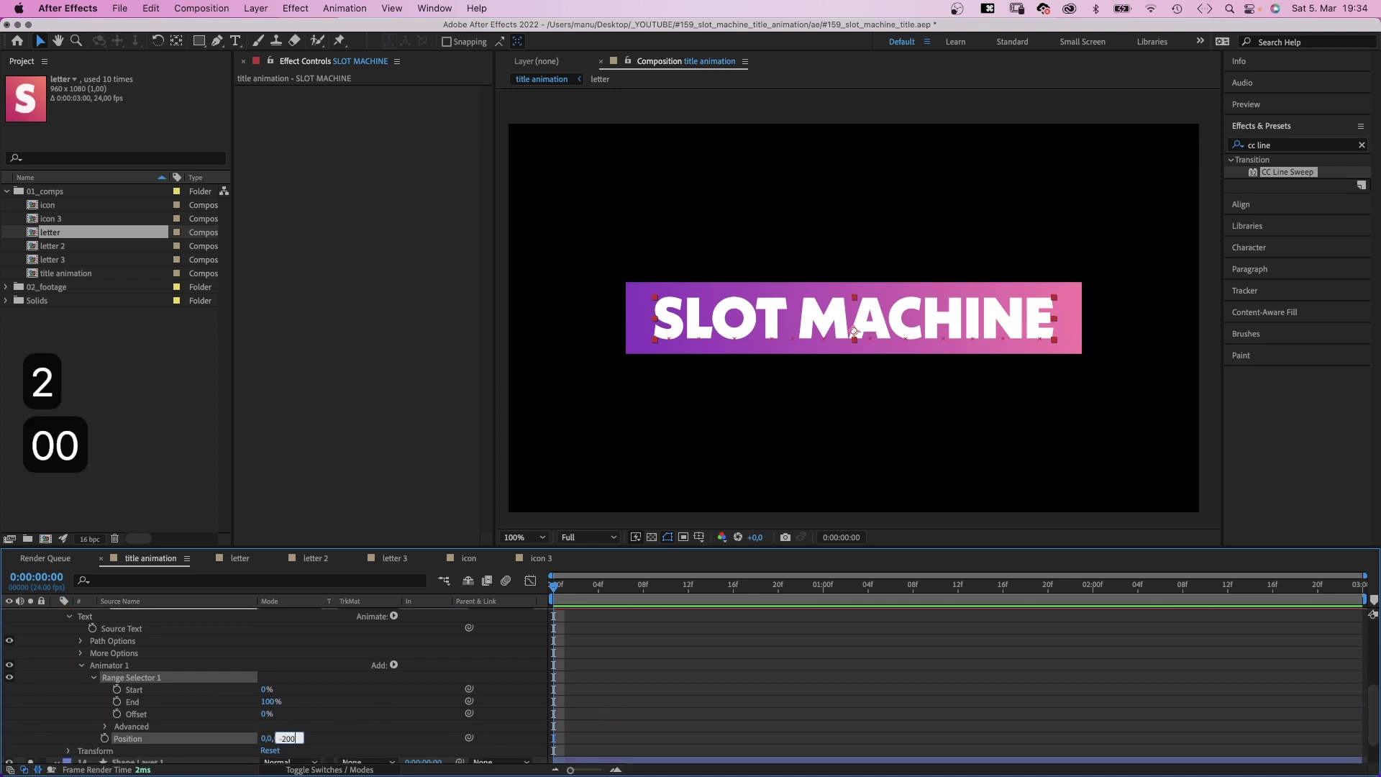
key(Return)
Keyframe the Range Selector Start and move the Start and Completion keyframes to 16f.
click(116, 690)
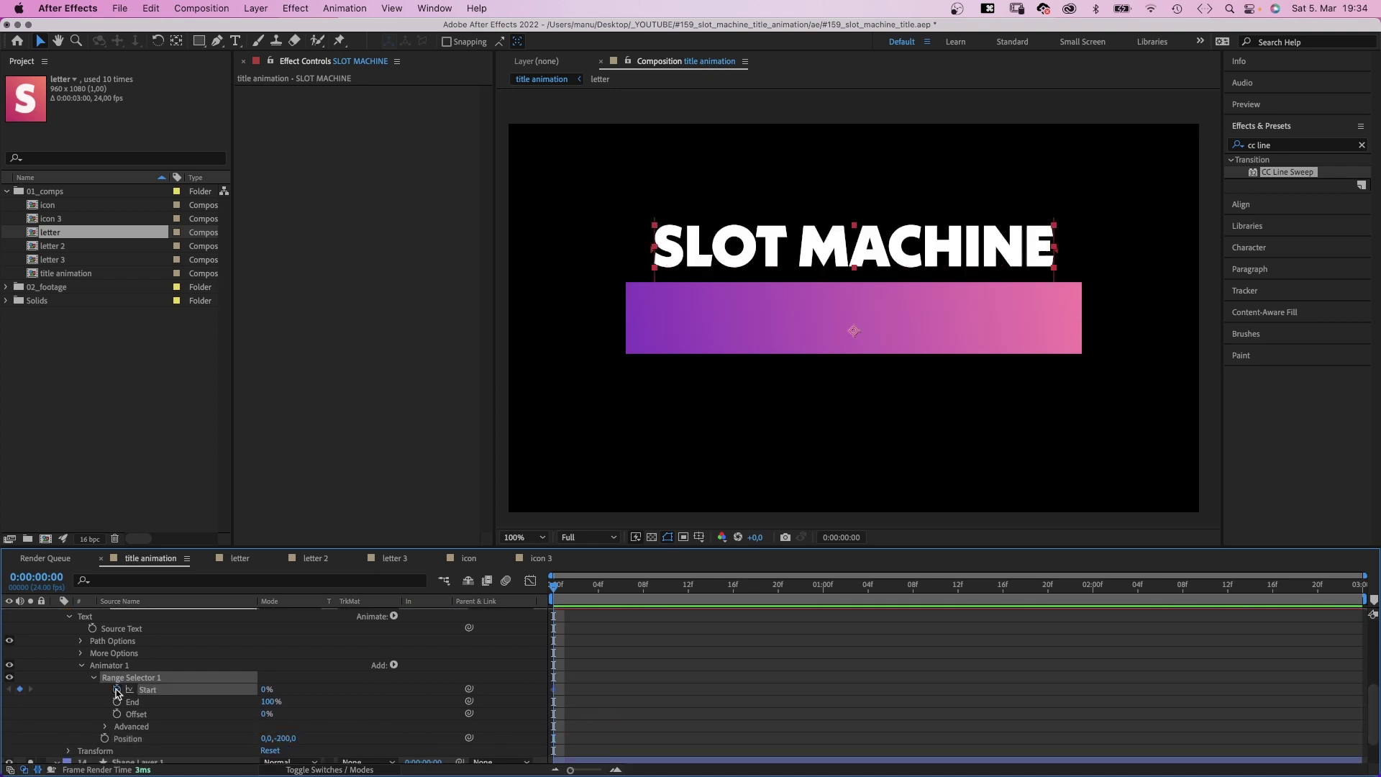
key(u)
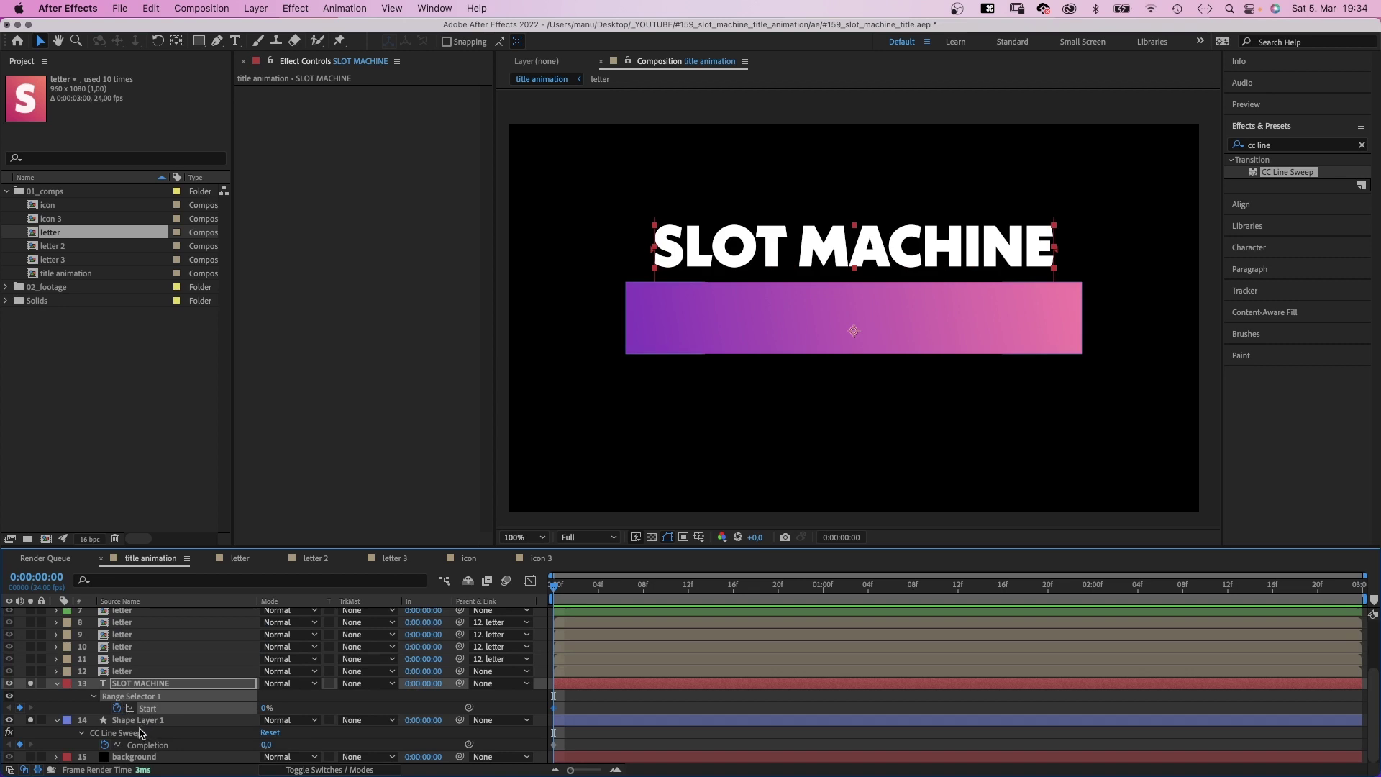
click(733, 585)
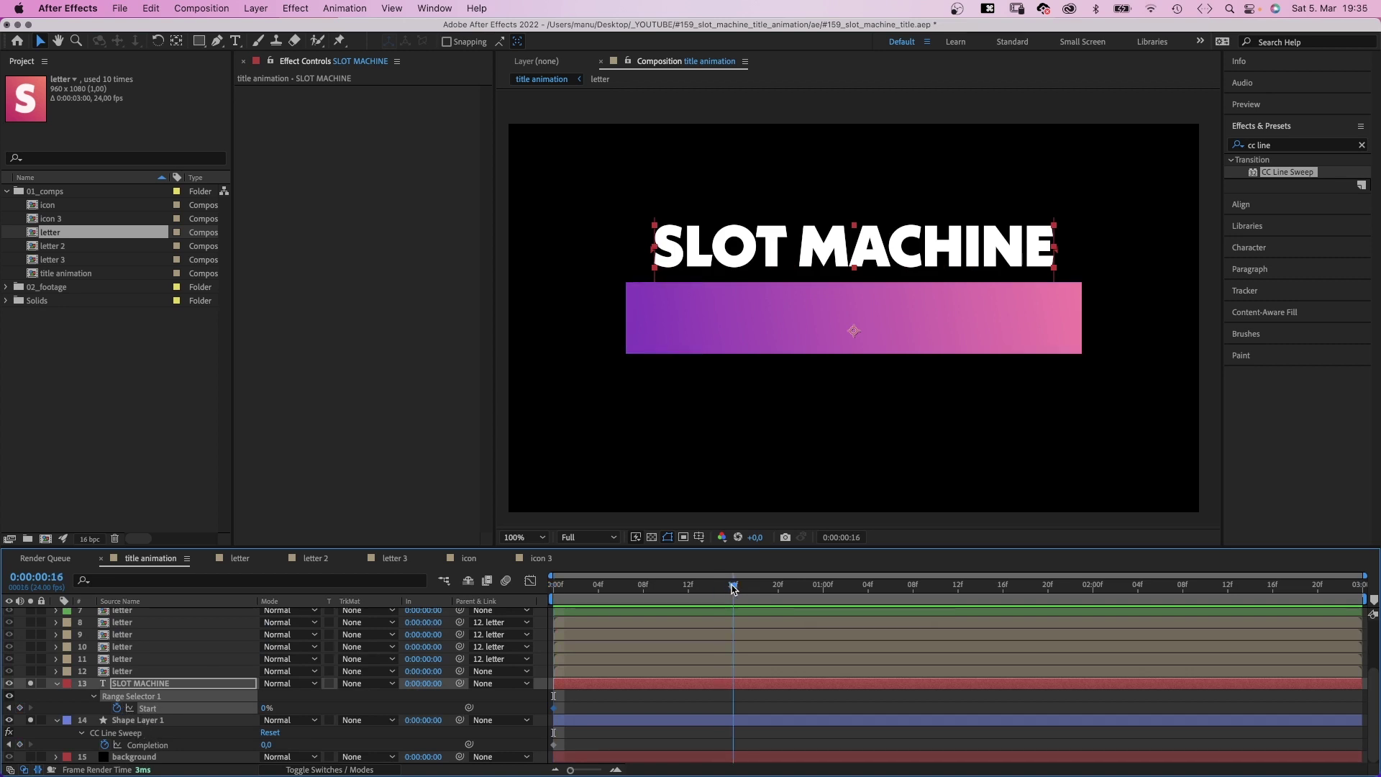
click(565, 720)
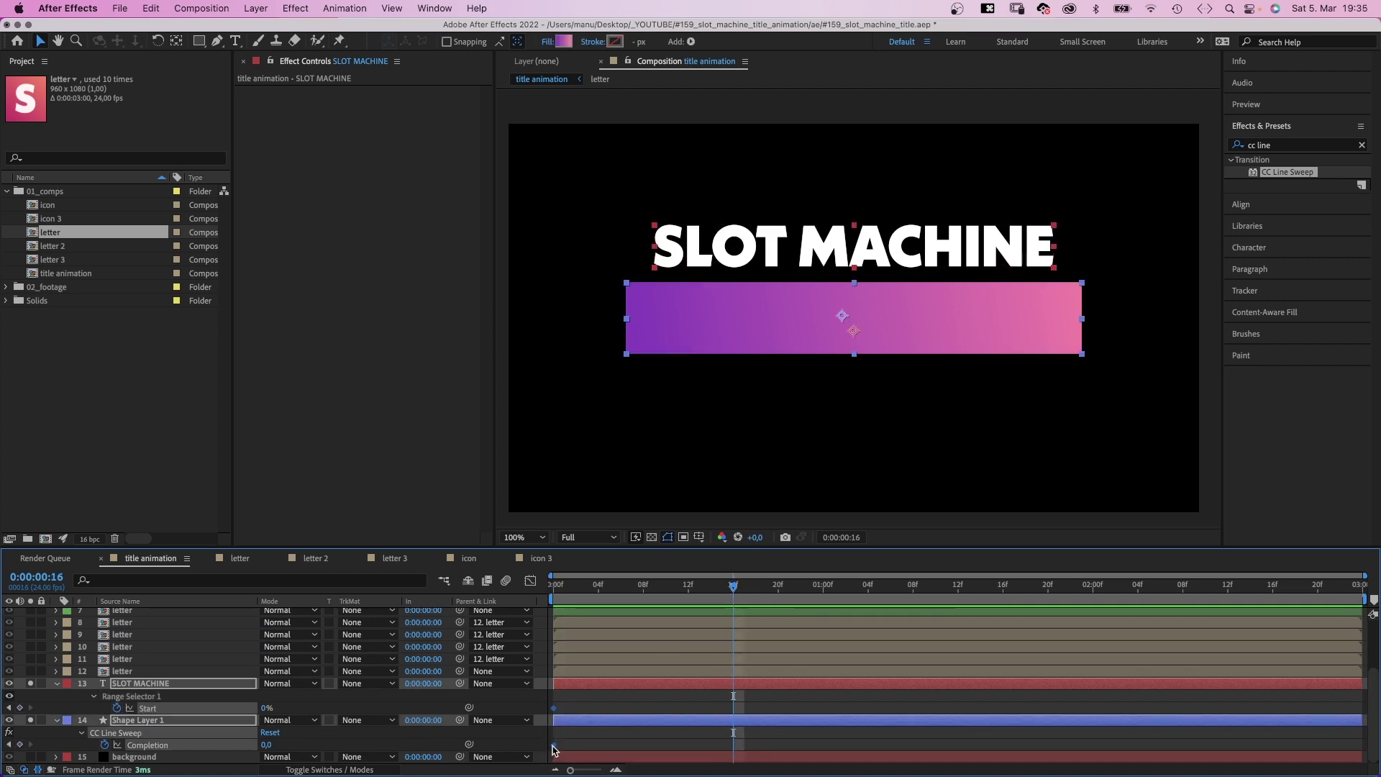
drag(554, 746, 733, 745)
At about 2 seconds raise Start to 100%, enable Flip Direction and review the wipe.
click(1041, 586)
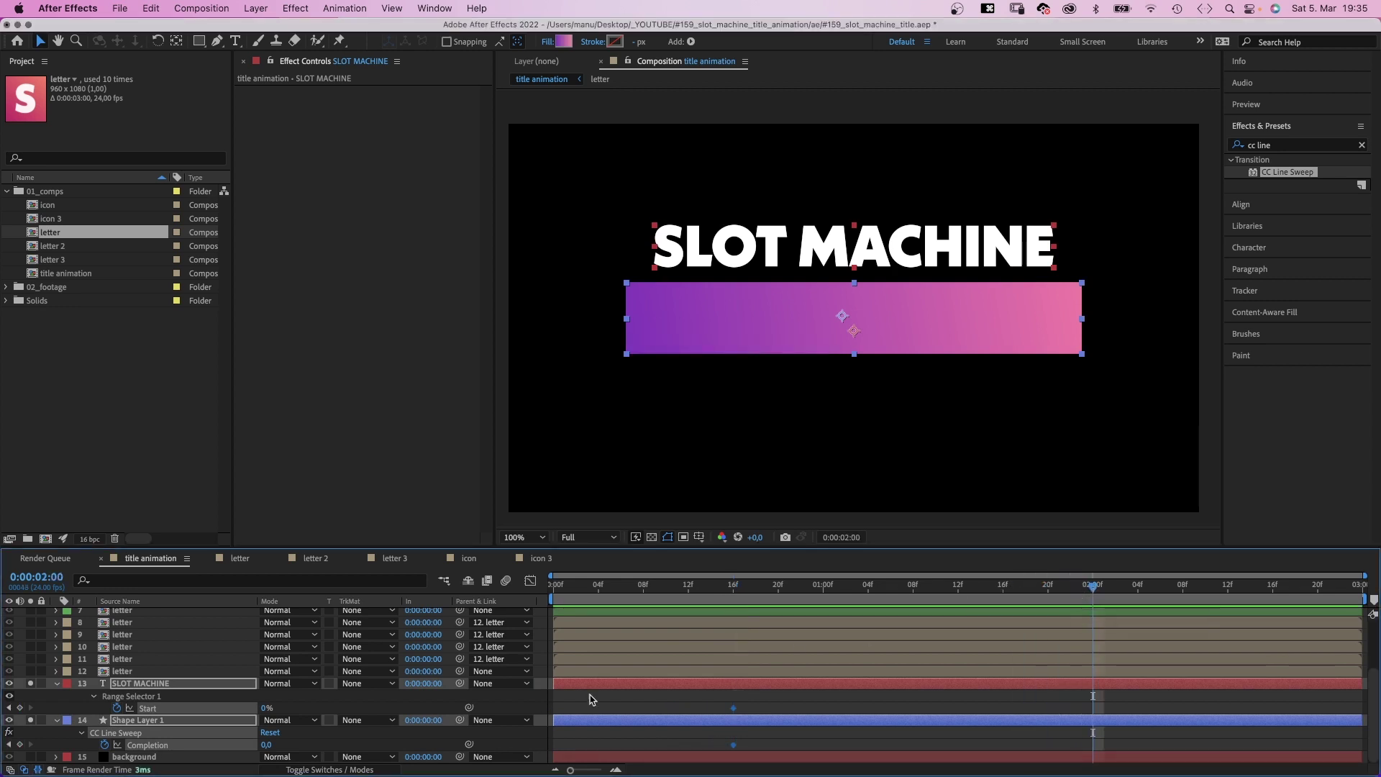
key(F2)
mouse_move(267, 708)
mouse_down()
mouse_move(282, 742)
mouse_move(350, 735)
mouse_up()
drag(1013, 625, 1070, 614)
click(379, 183)
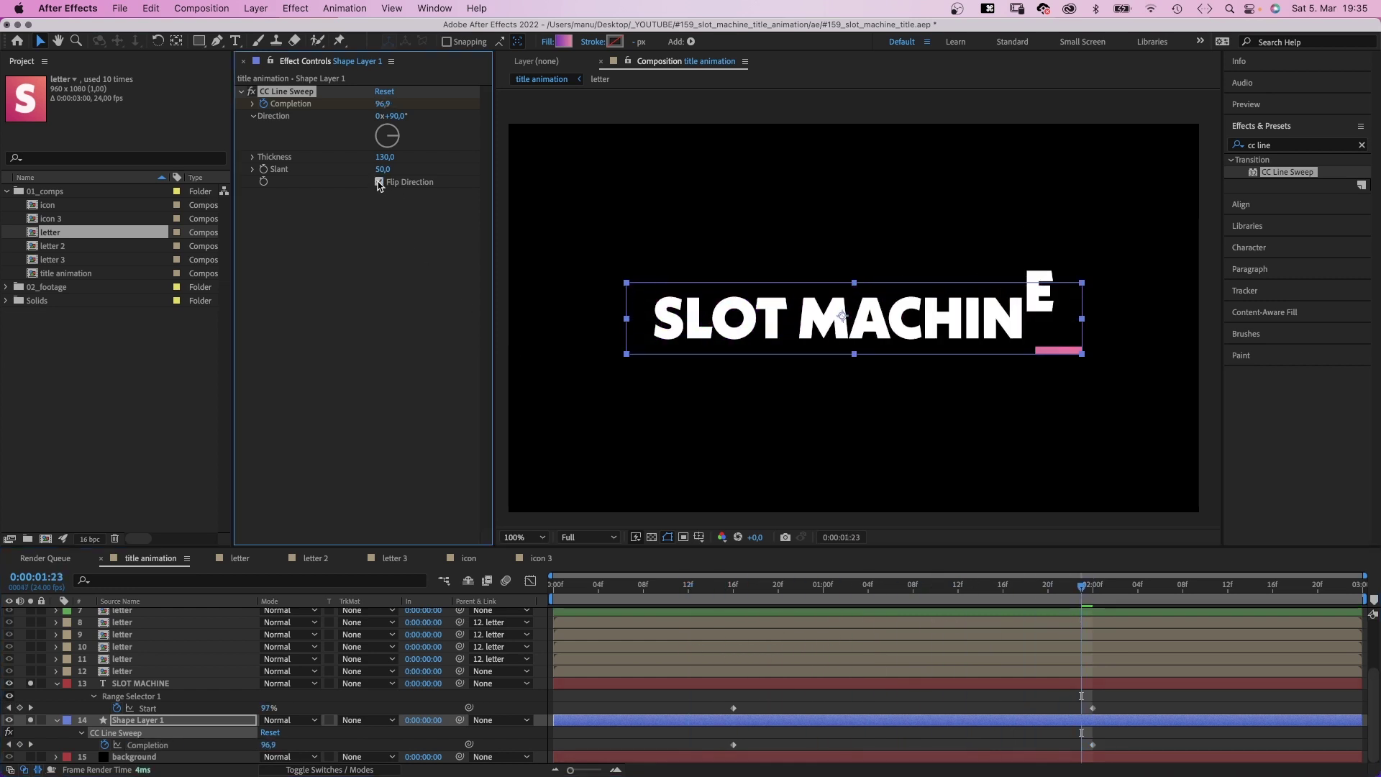
drag(735, 584, 1116, 574)
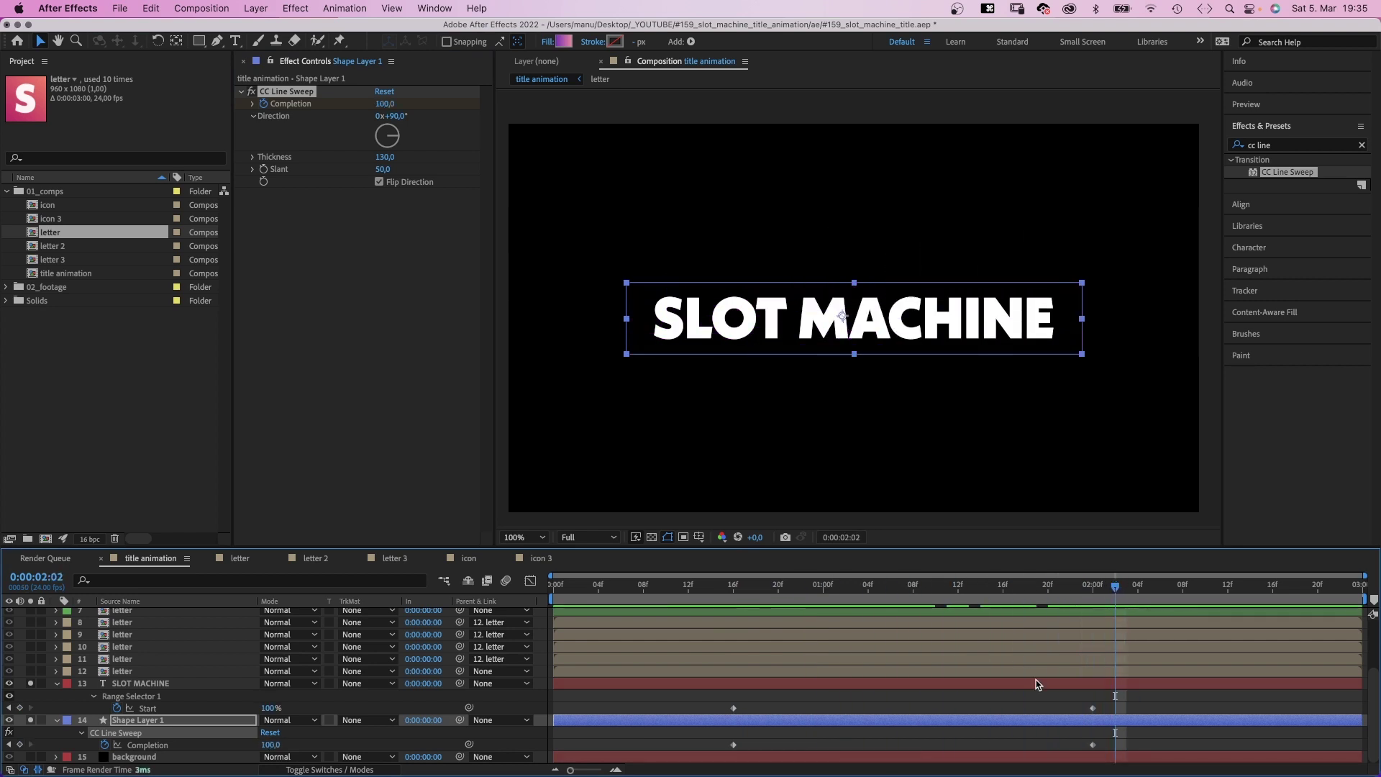
Ease the four Start and Completion keyframes to a fast-then-settling speed curve and preview.
drag(1135, 709, 708, 769)
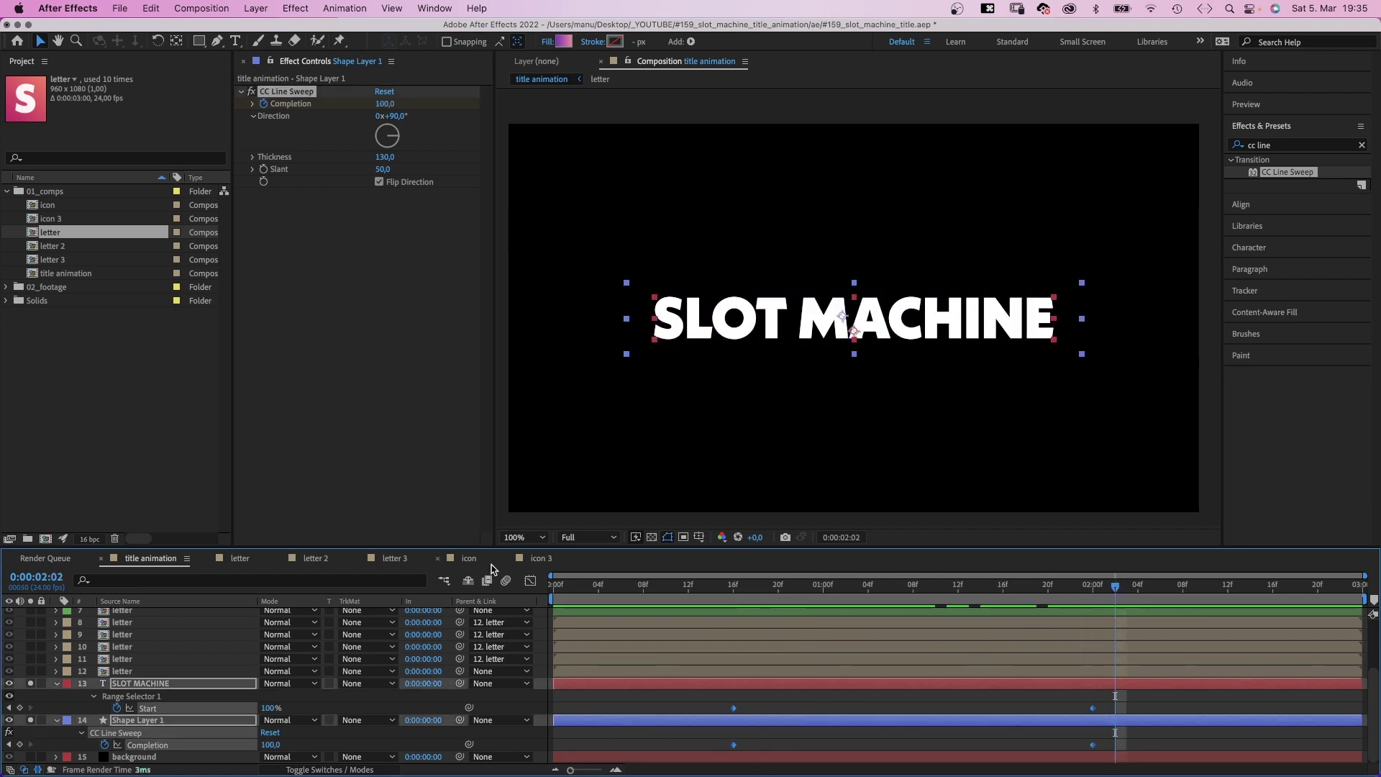
click(531, 581)
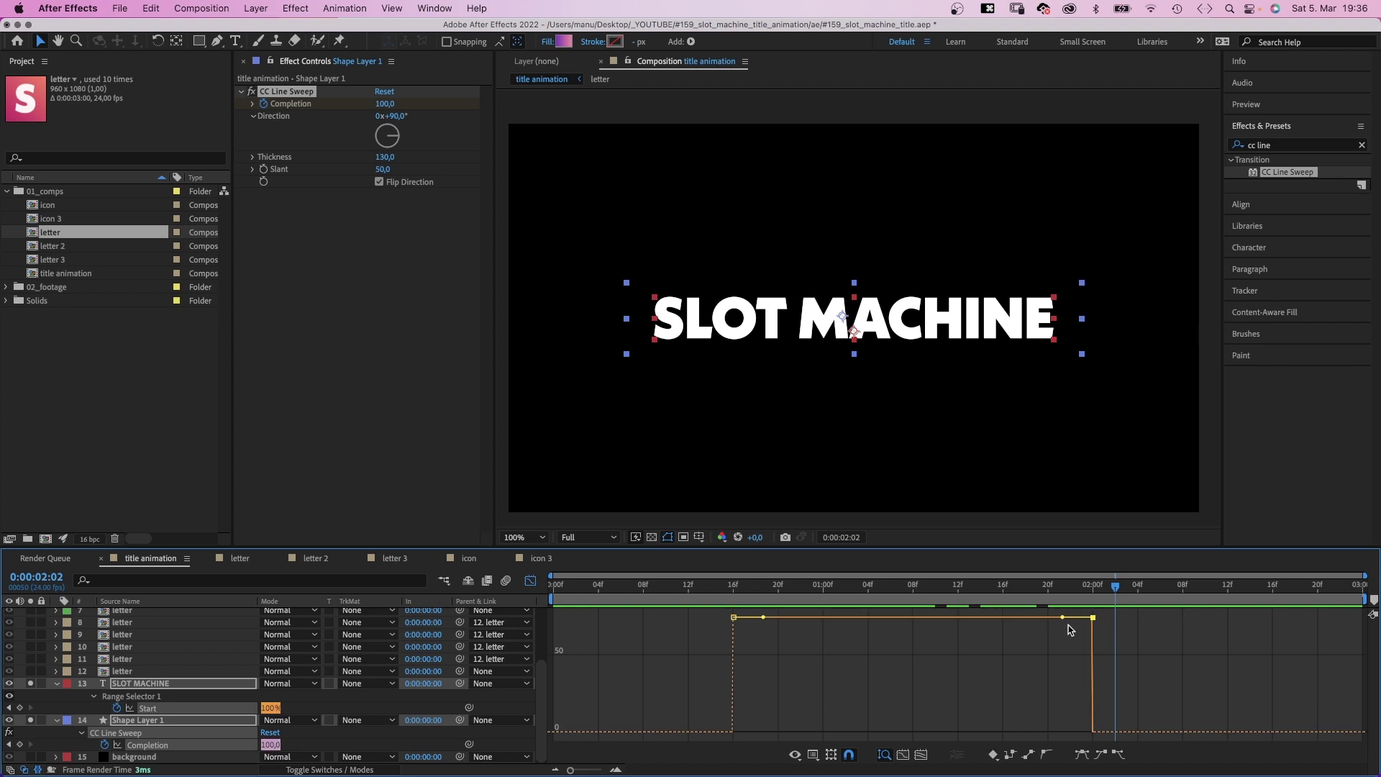
drag(1063, 617, 857, 731)
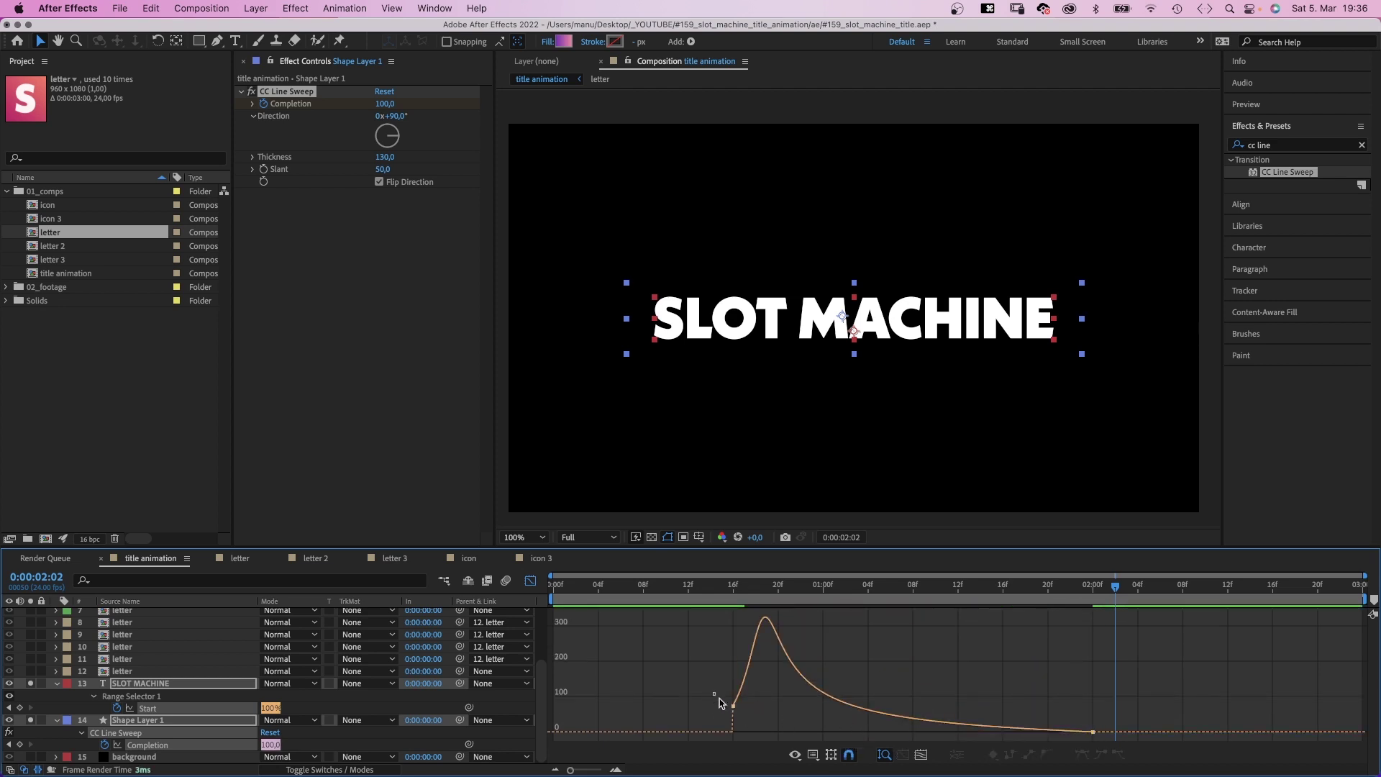
drag(763, 705, 764, 732)
click(142, 711)
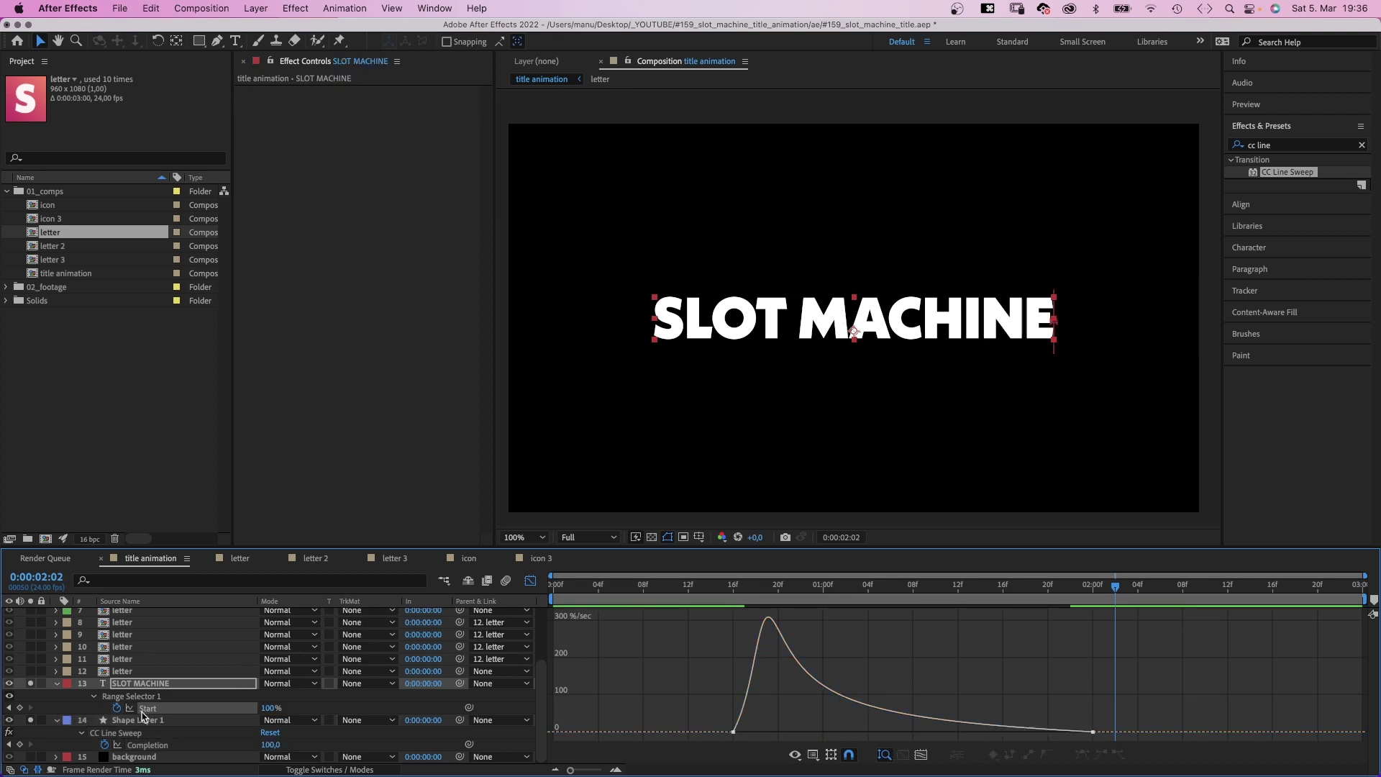
drag(623, 599, 588, 599)
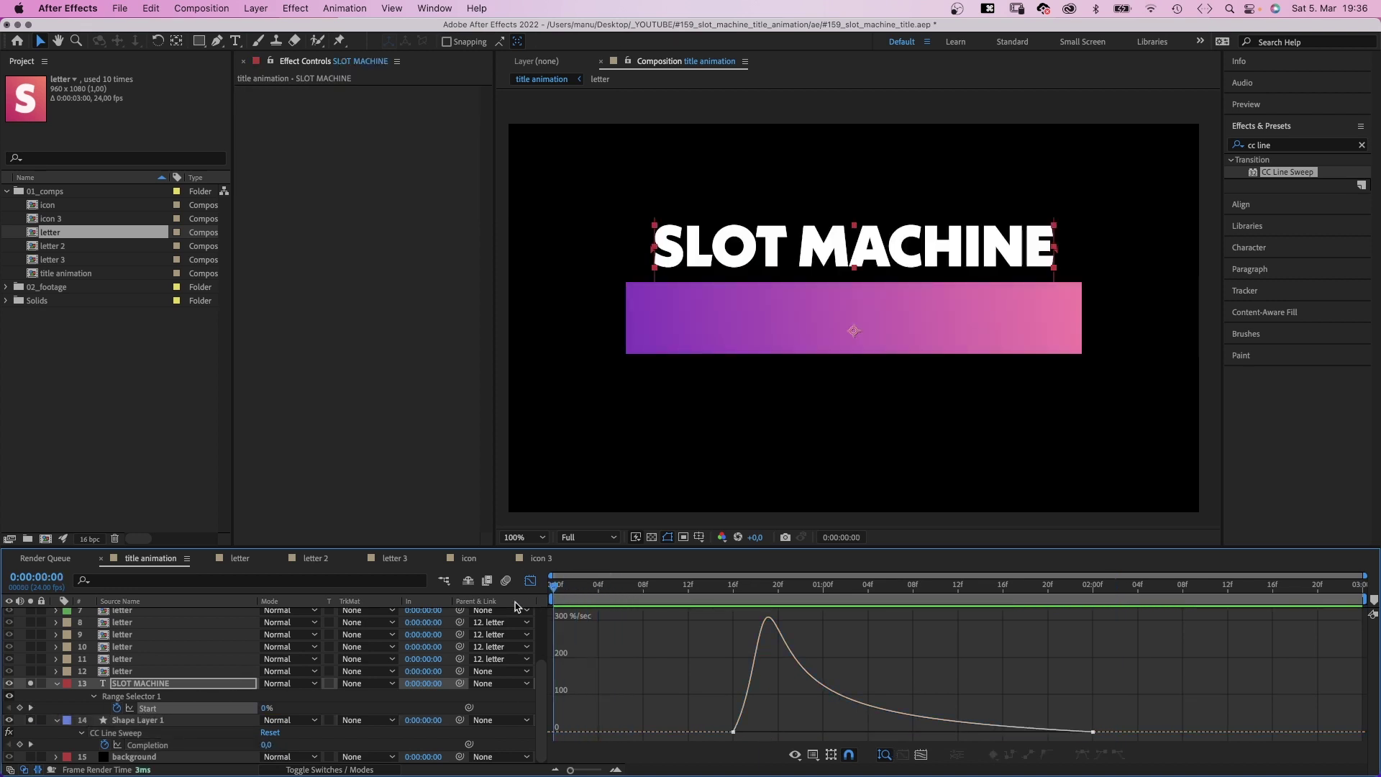
key(space)
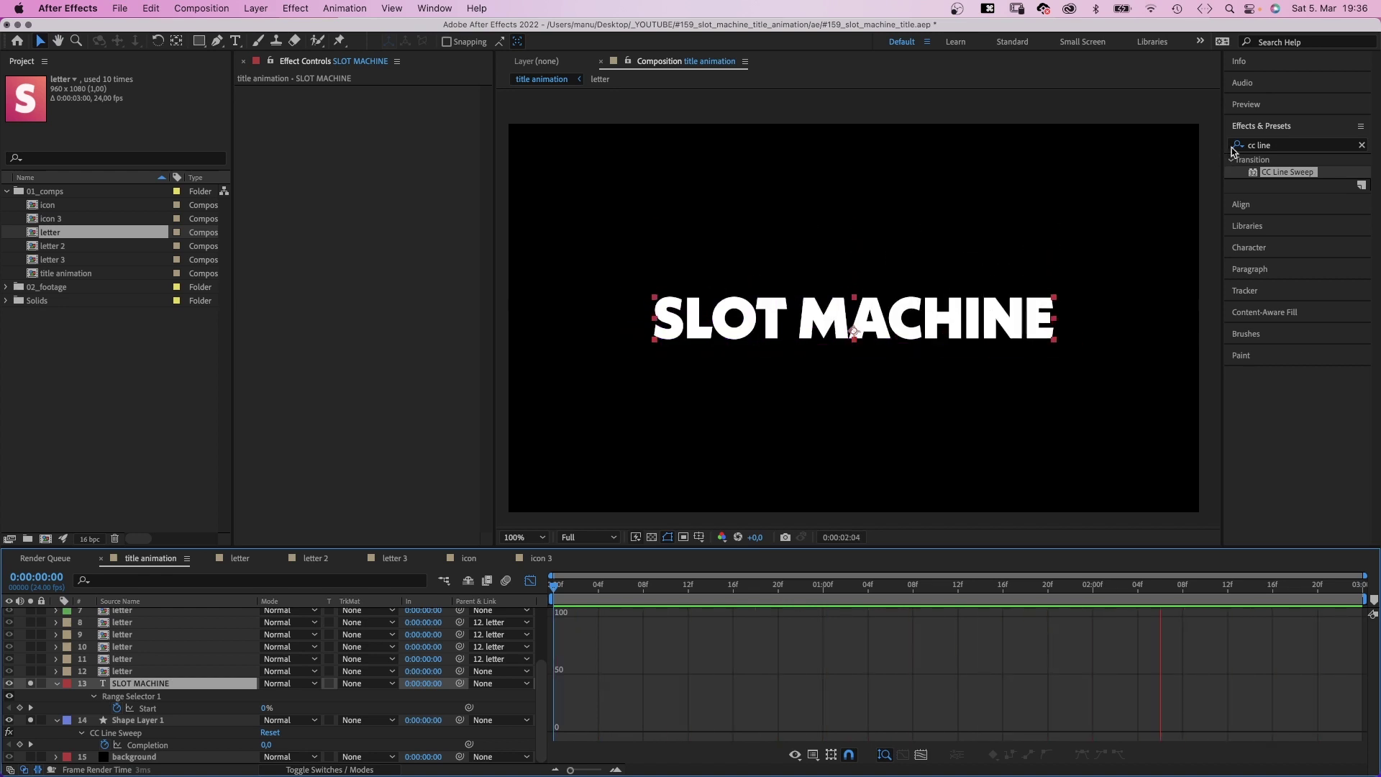
Apply Set Matte to the SLOT MACHINE text, taking its matte from Shape Layer 1.
click(1221, 148)
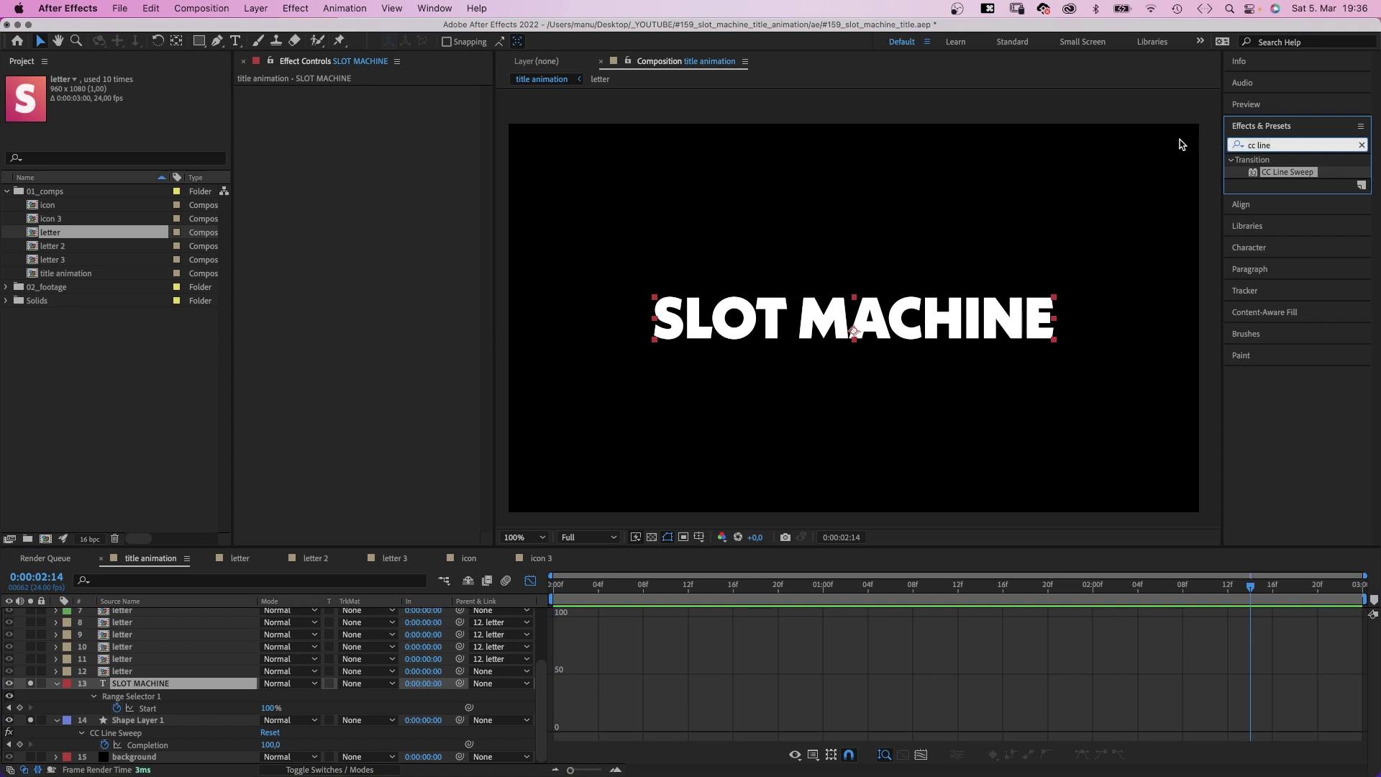
text(set matte)
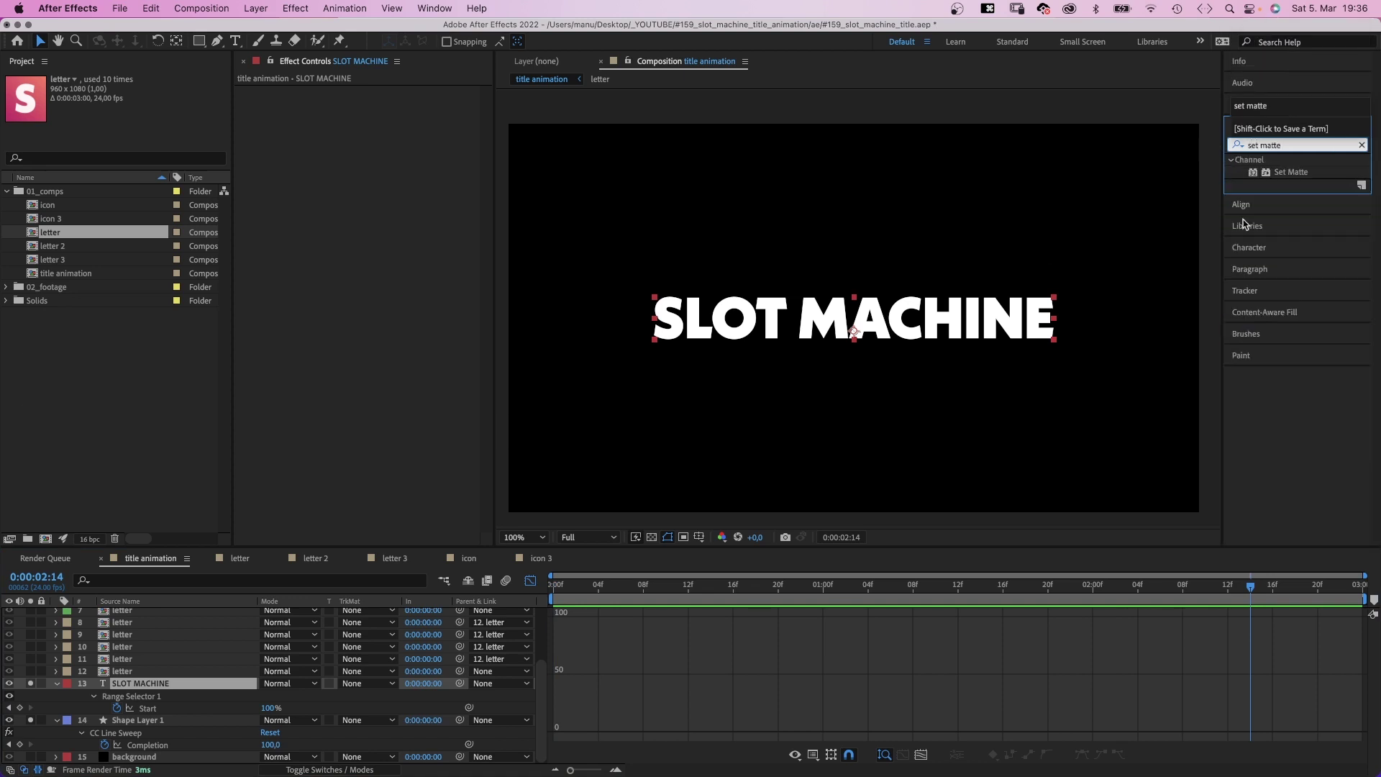
drag(1259, 178, 1237, 189)
drag(342, 223, 334, 228)
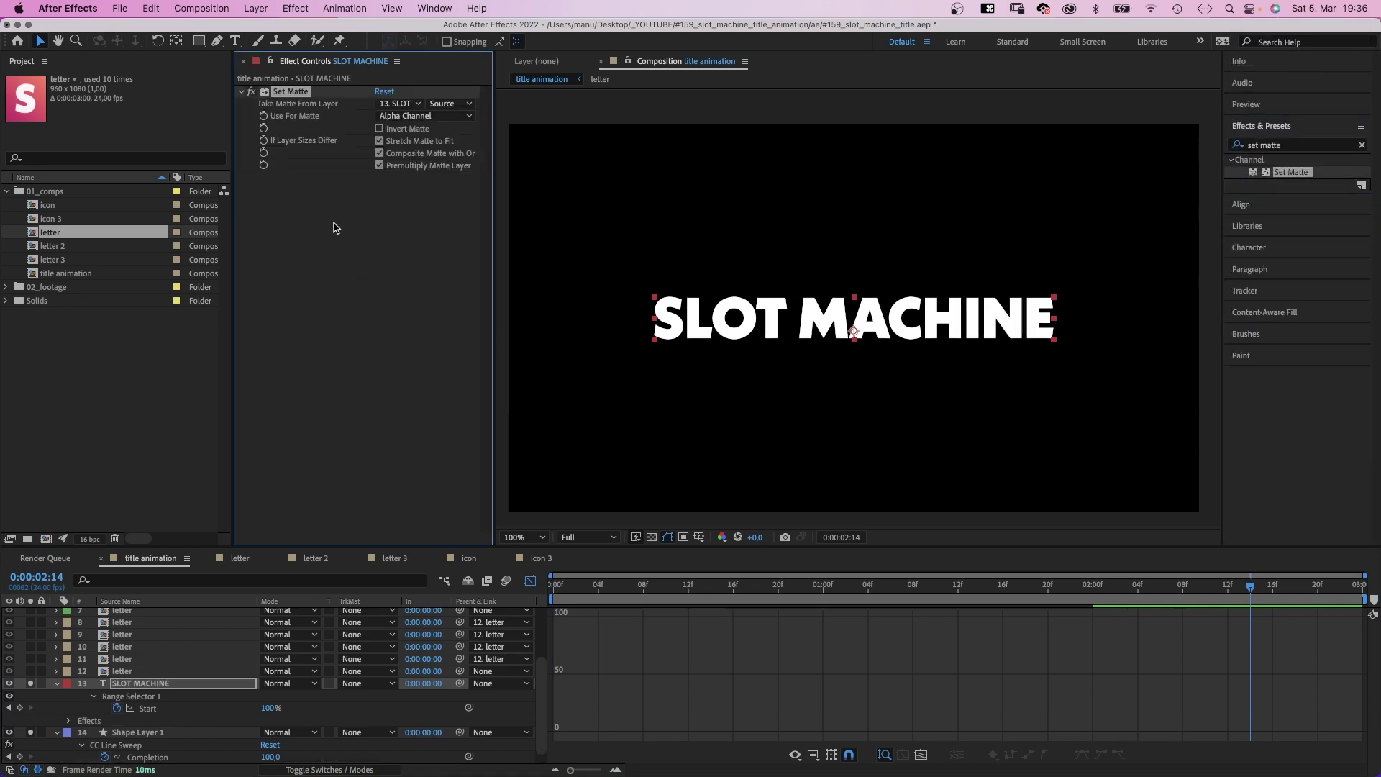
click(392, 106)
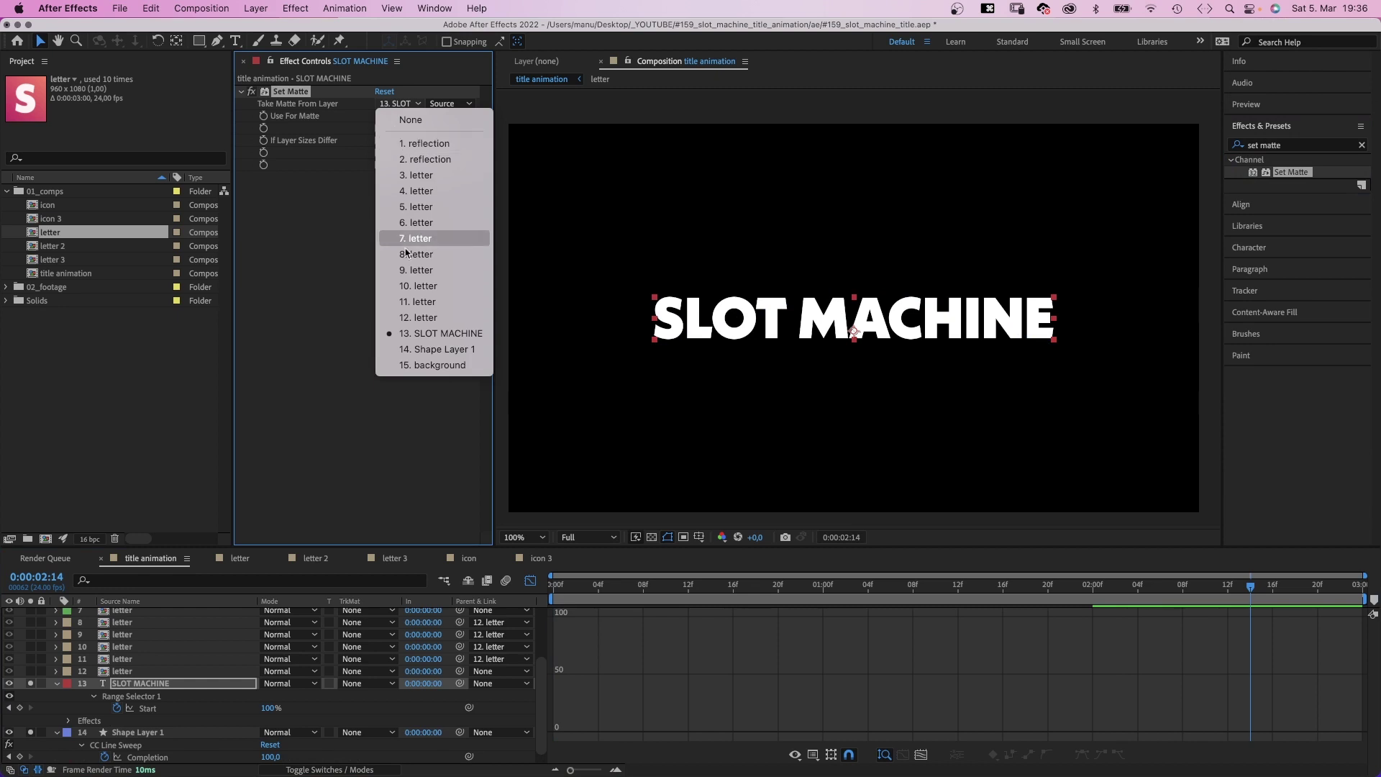
click(417, 351)
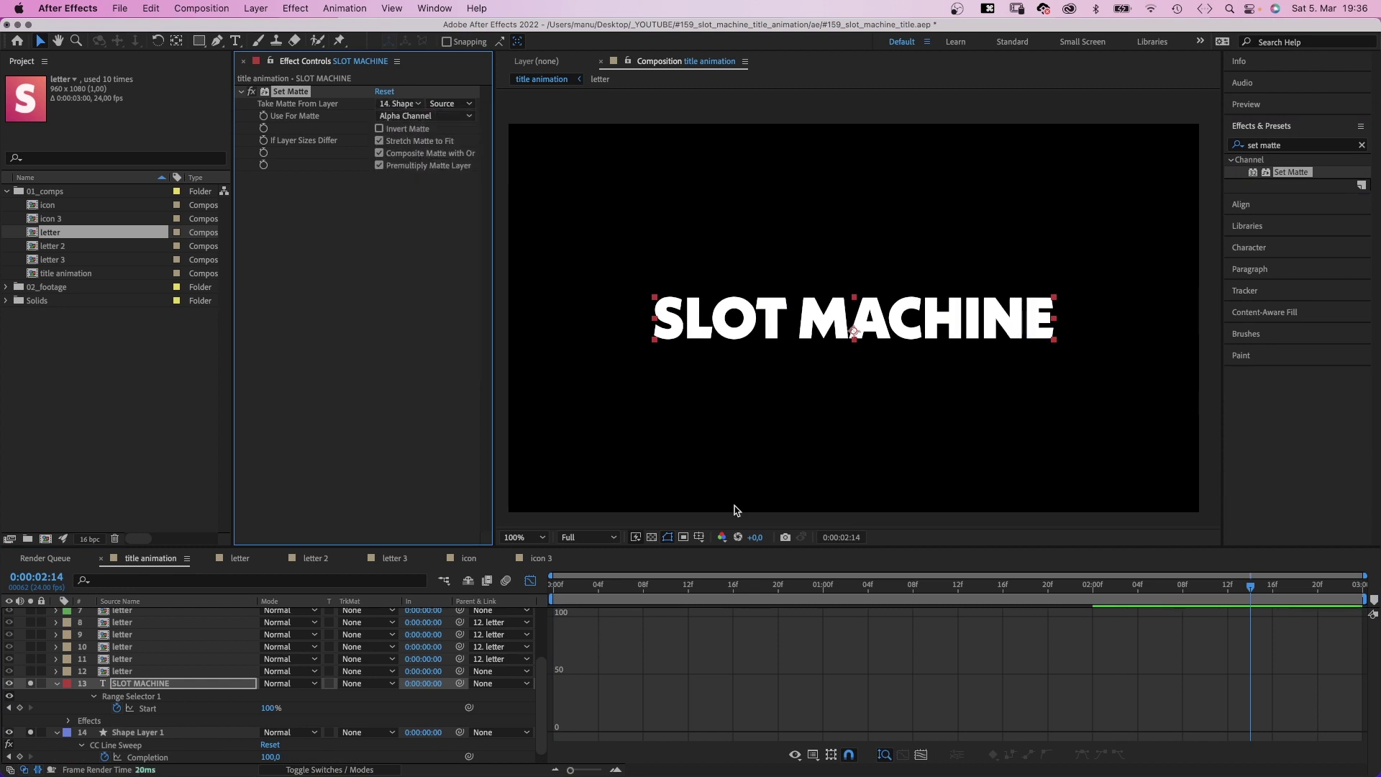
Preview the masked title from the start of the composition.
click(530, 581)
key(Home)
key(space)
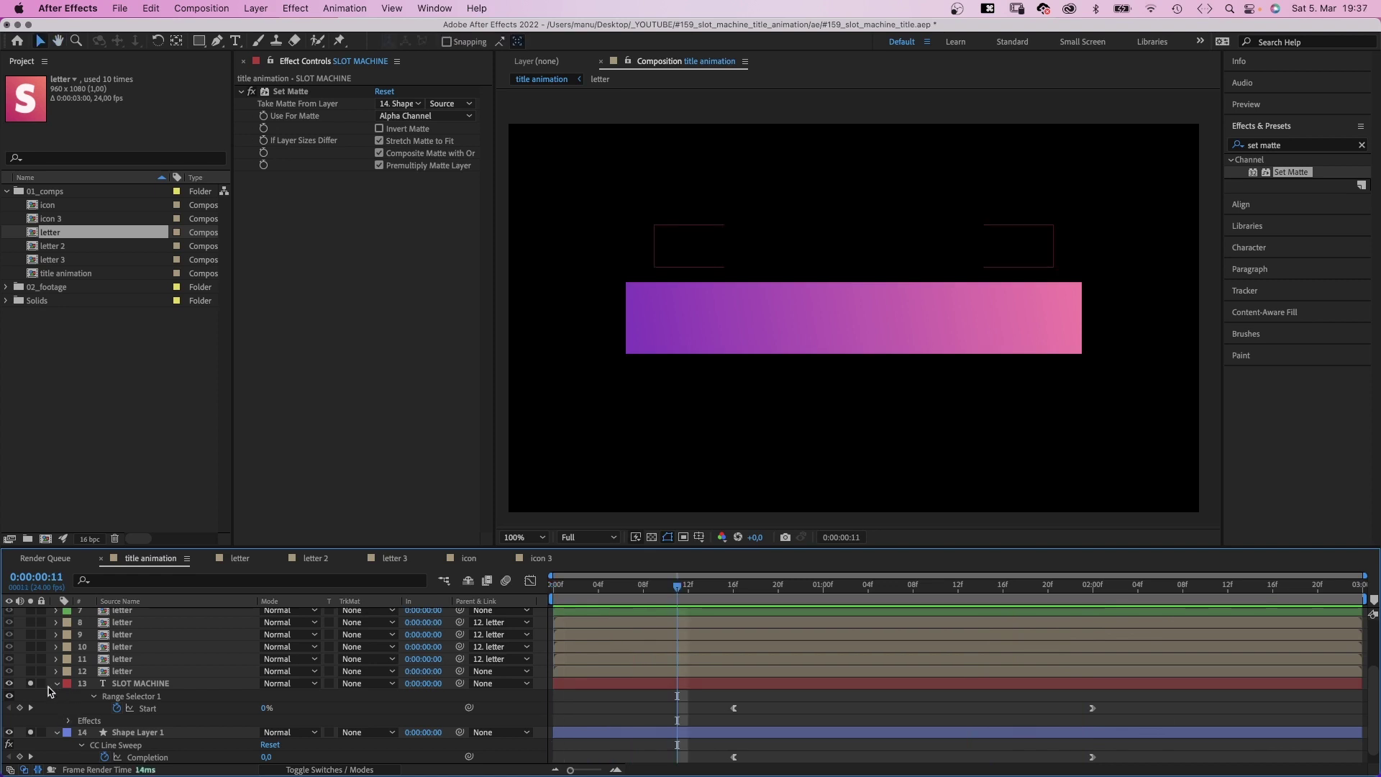
Collapse the title and shape layers and turn off SLOT MACHINE's solo.
click(57, 683)
click(58, 730)
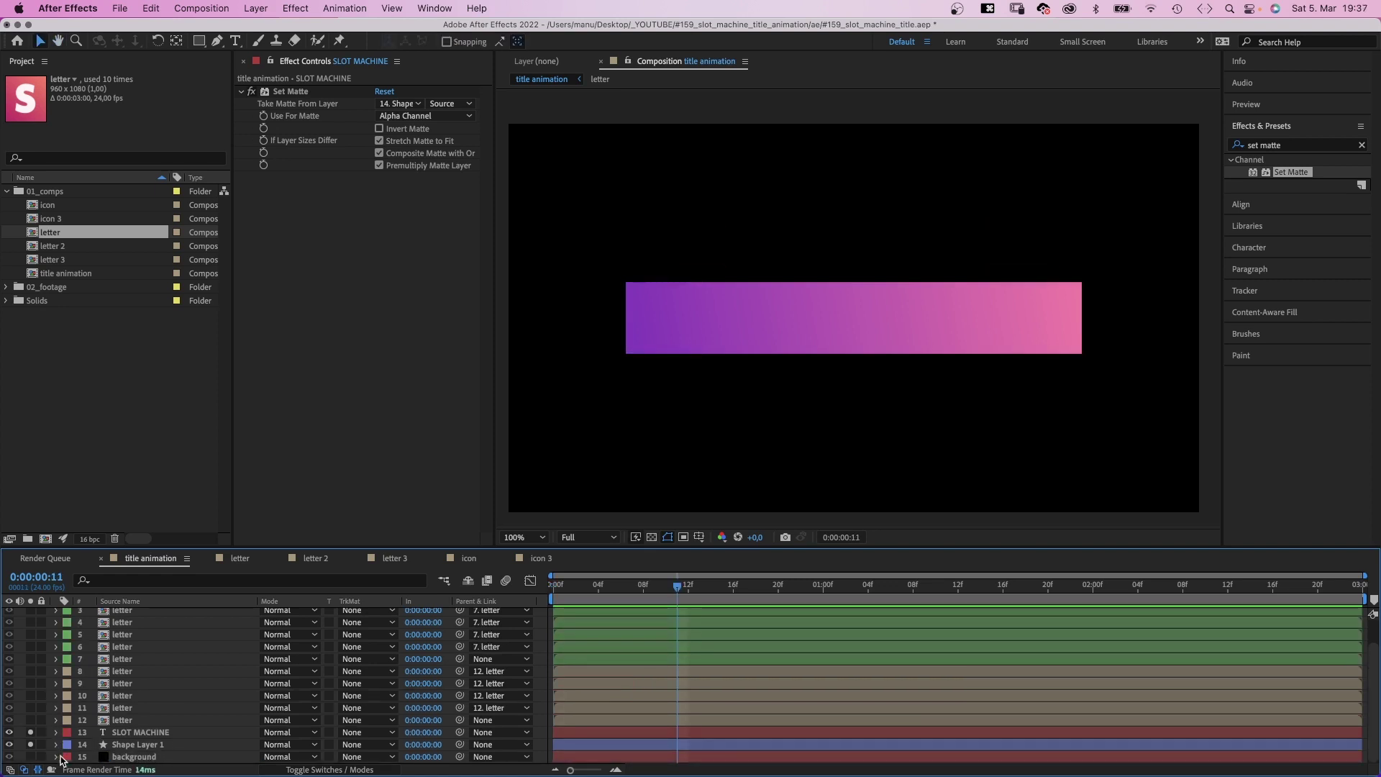
click(30, 732)
Pre-compose SLOT MACHINE, Shape Layer 1 and background as 'pre-title' and move it to the top.
click(141, 733)
shift+click(134, 756)
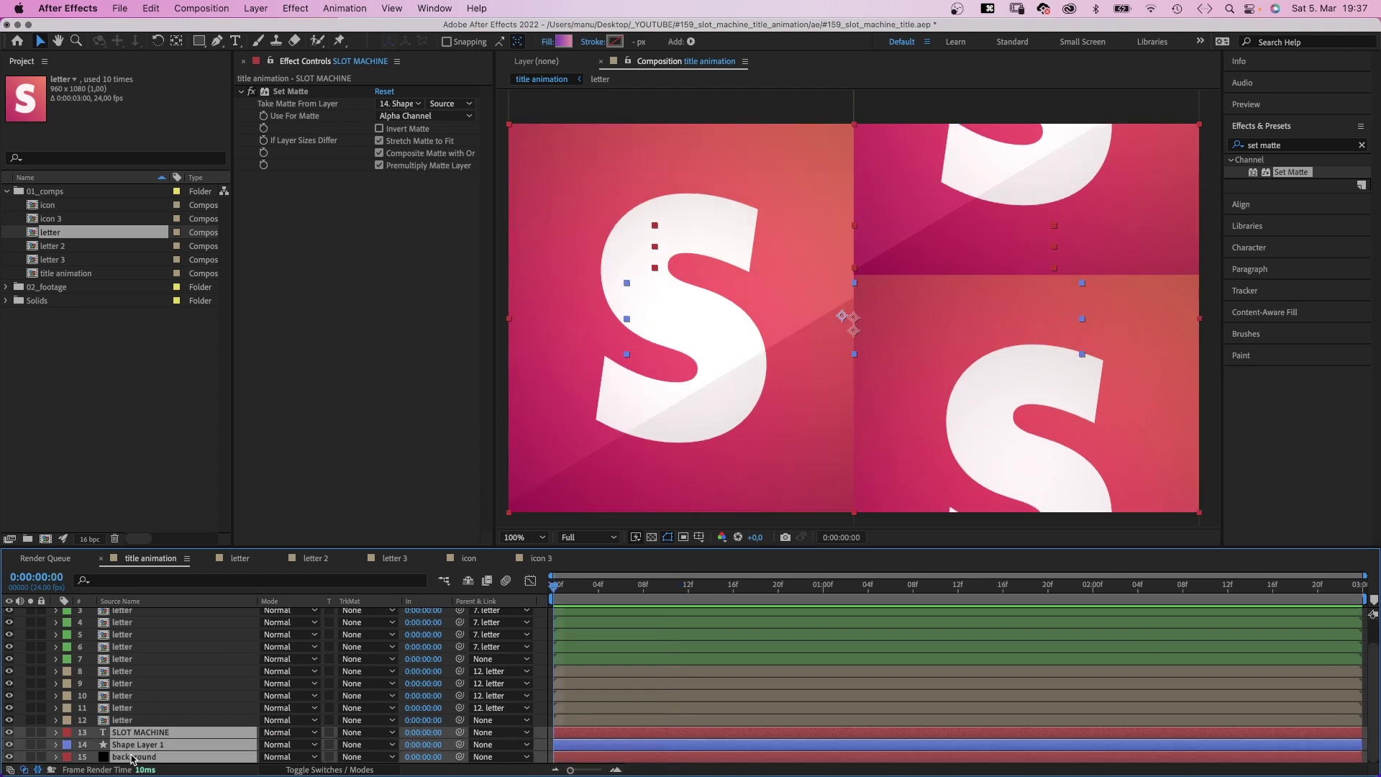
right_click(139, 756)
click(164, 692)
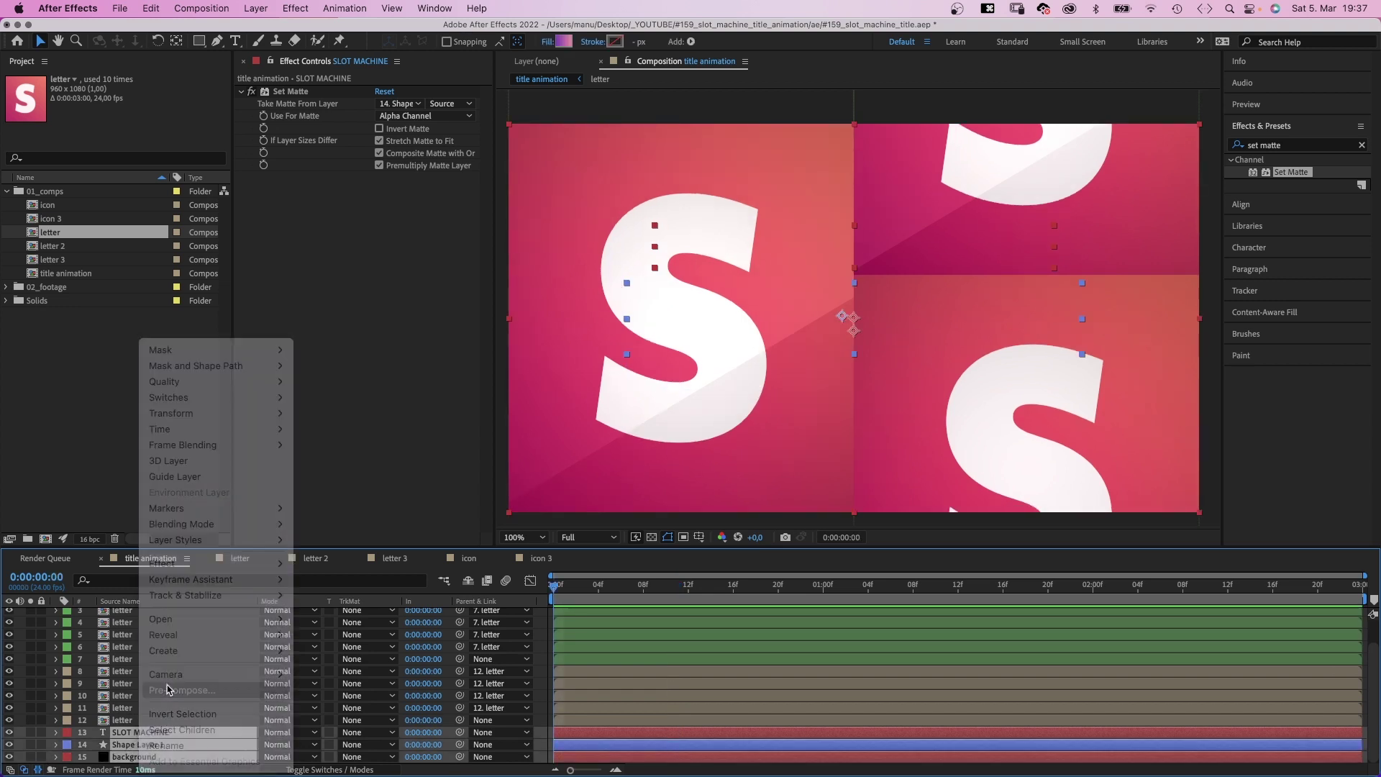
text(pre-title)
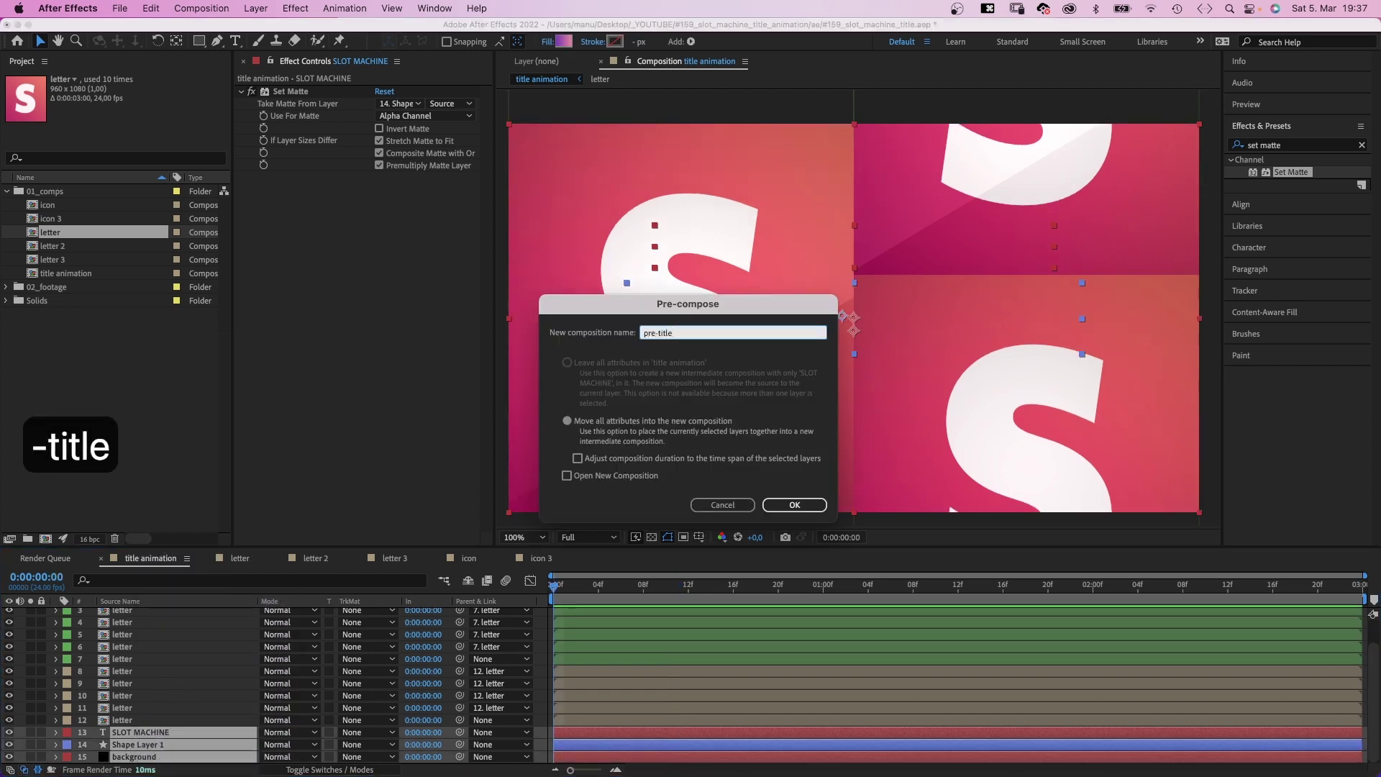
key(Return)
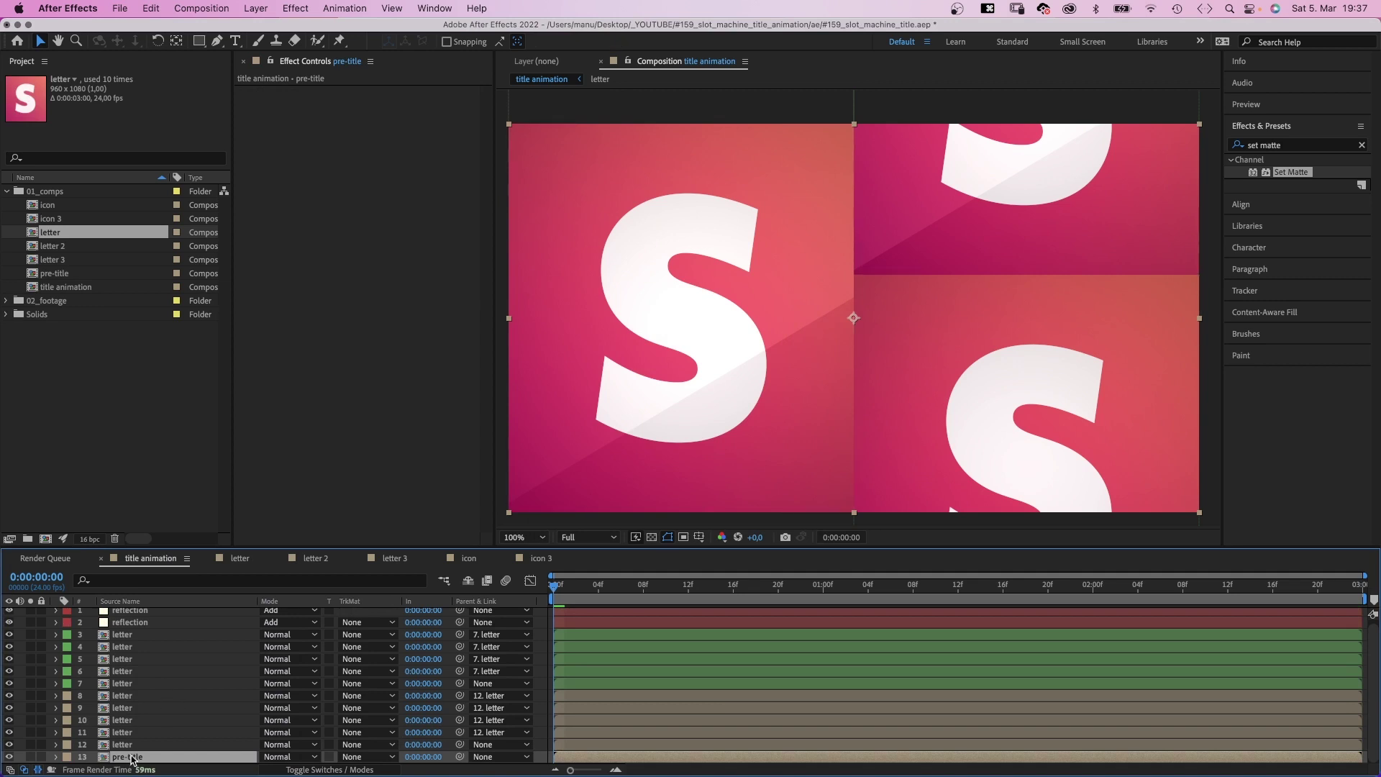
drag(131, 759, 144, 615)
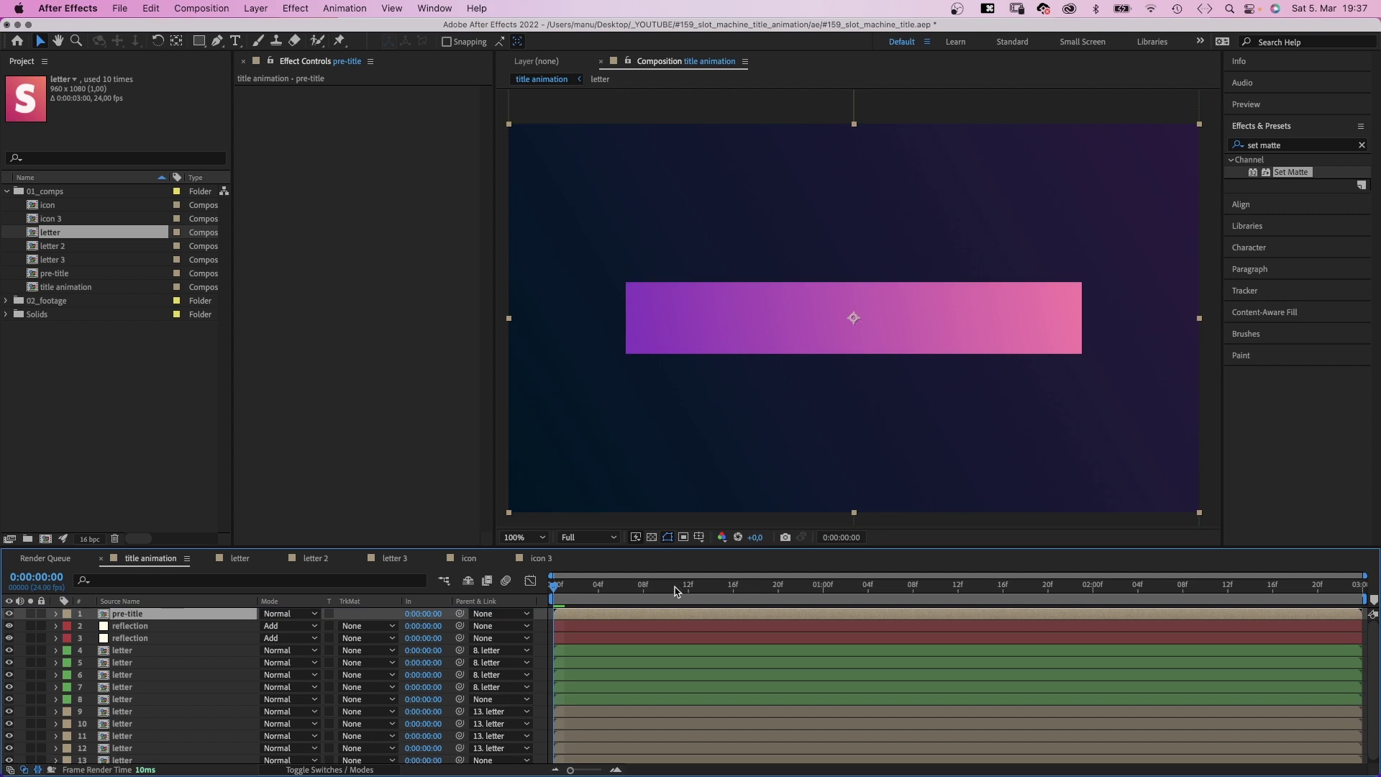
Add a rectangle mask to the pre-title and set its right edge to 960, keeping the left half.
drag(676, 590, 1149, 586)
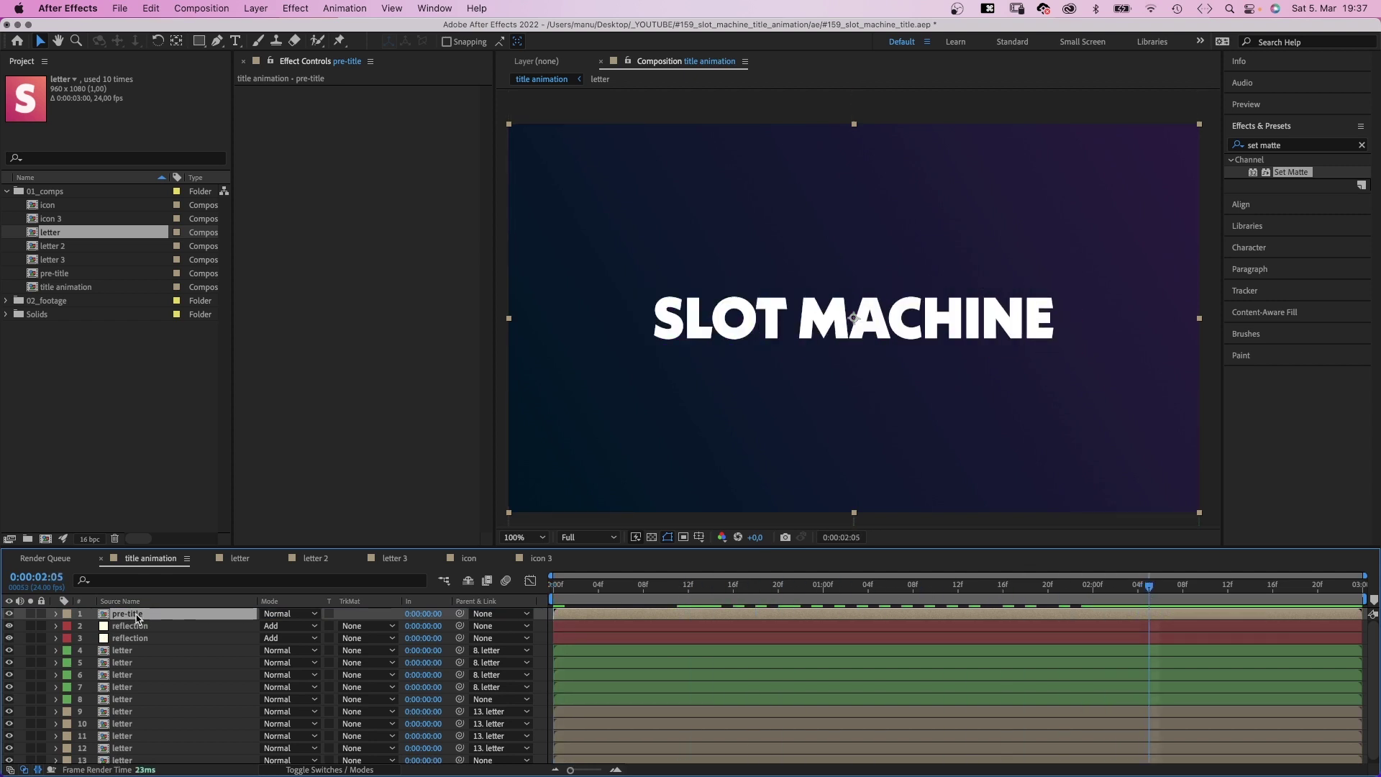
double_click(199, 41)
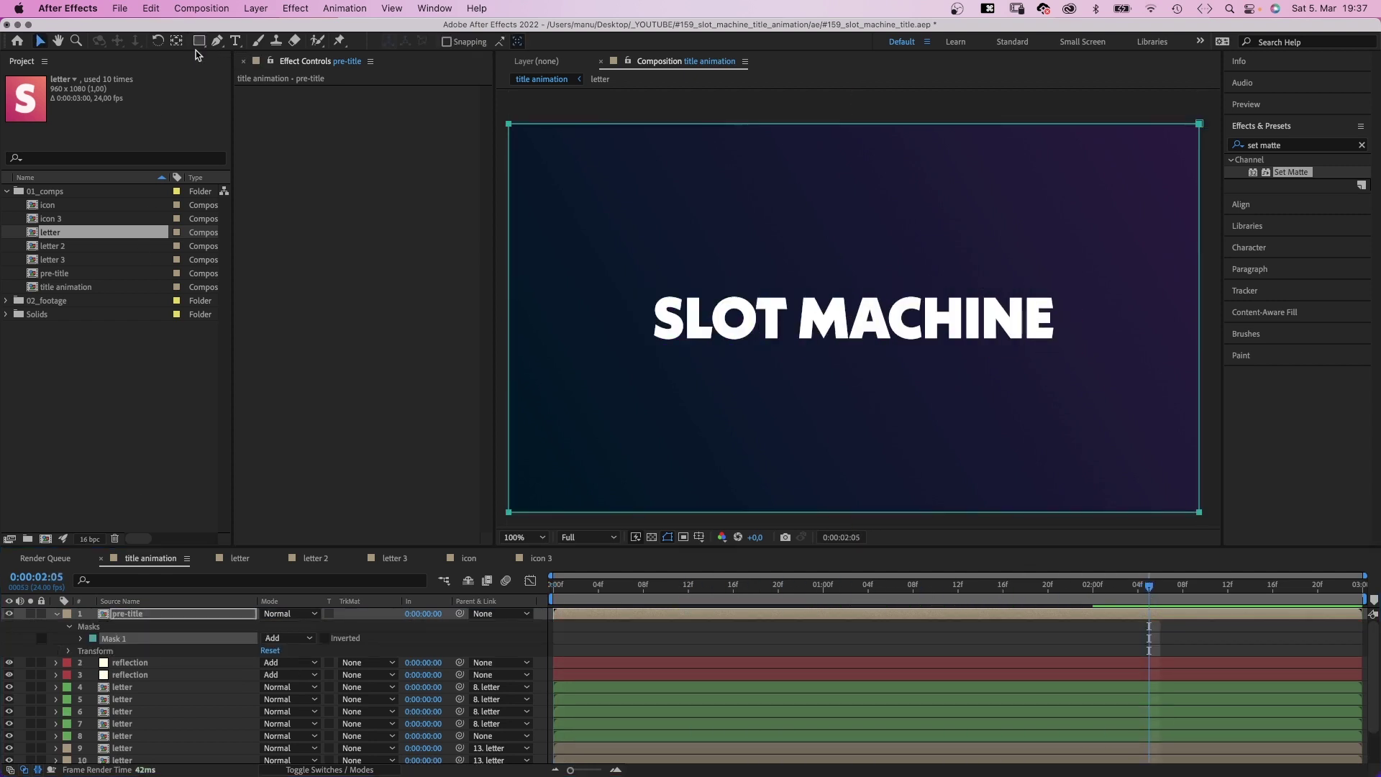
click(81, 639)
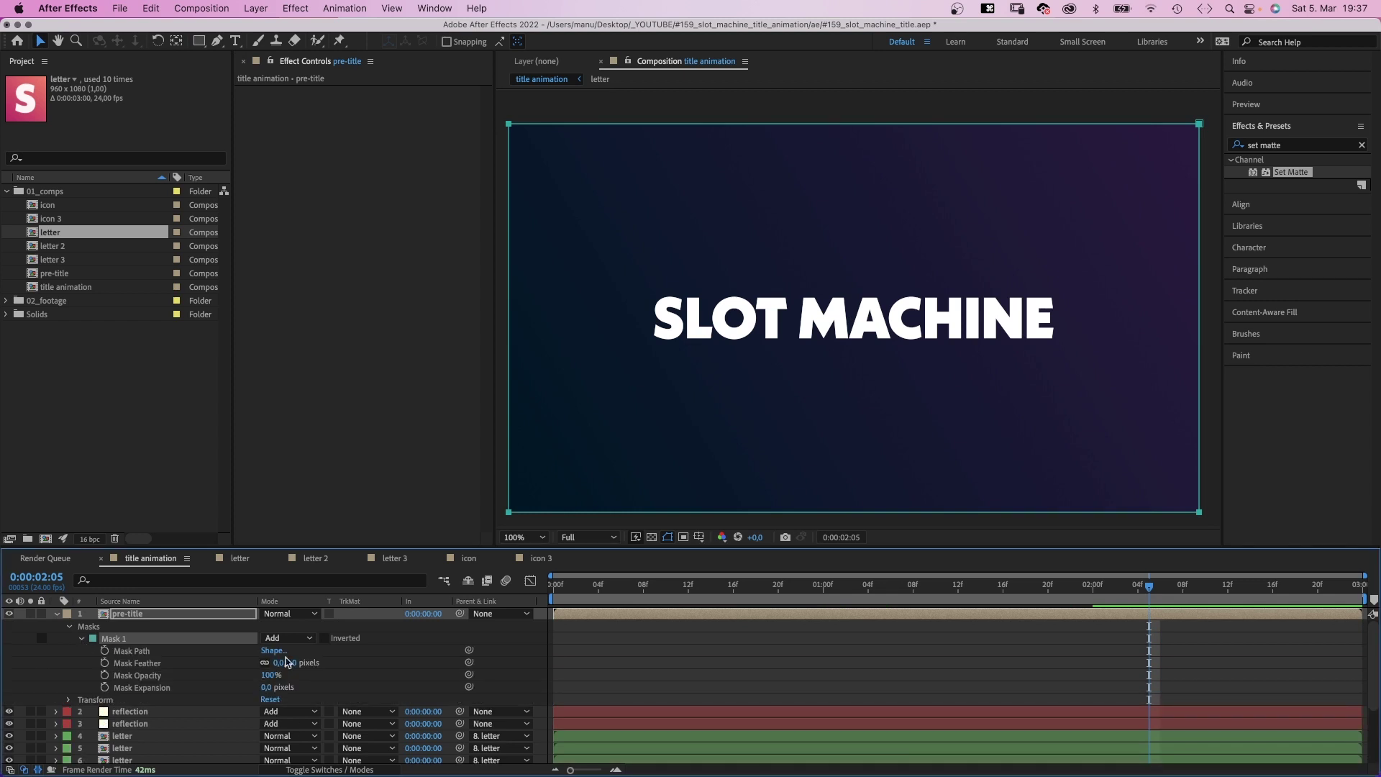
click(279, 652)
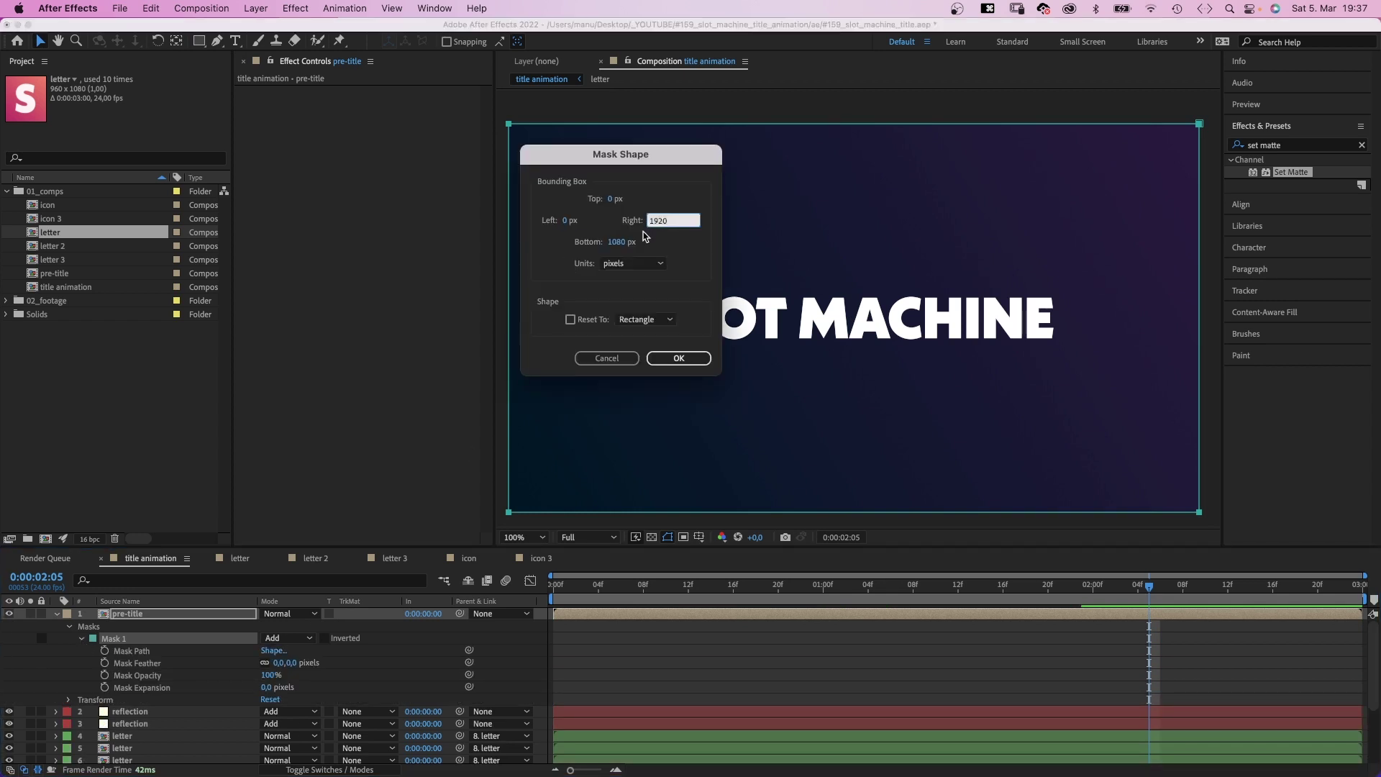
text(960)
key(Return)
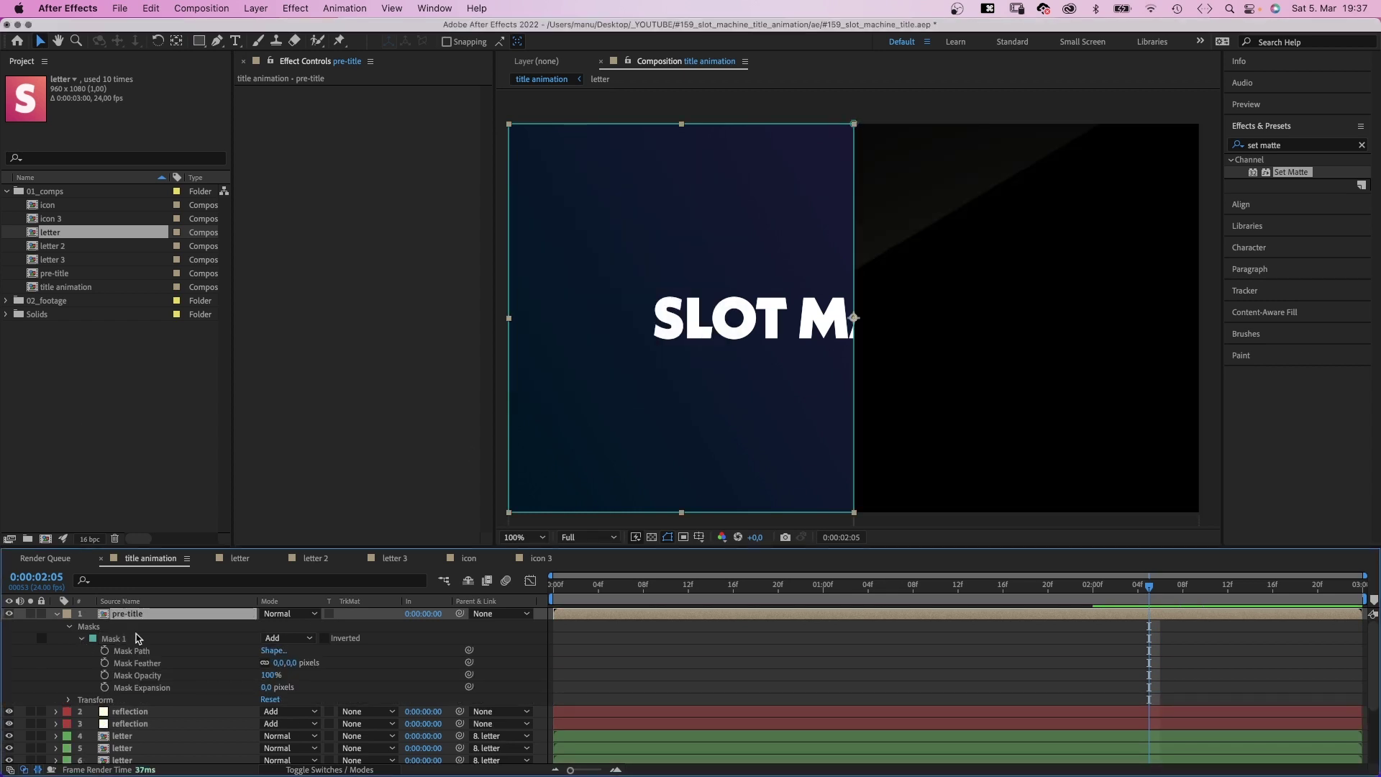
Duplicate the masked pre-title and set the copy's mask to Subtract to keep the right half.
key(super+d)
key(m)
click(274, 626)
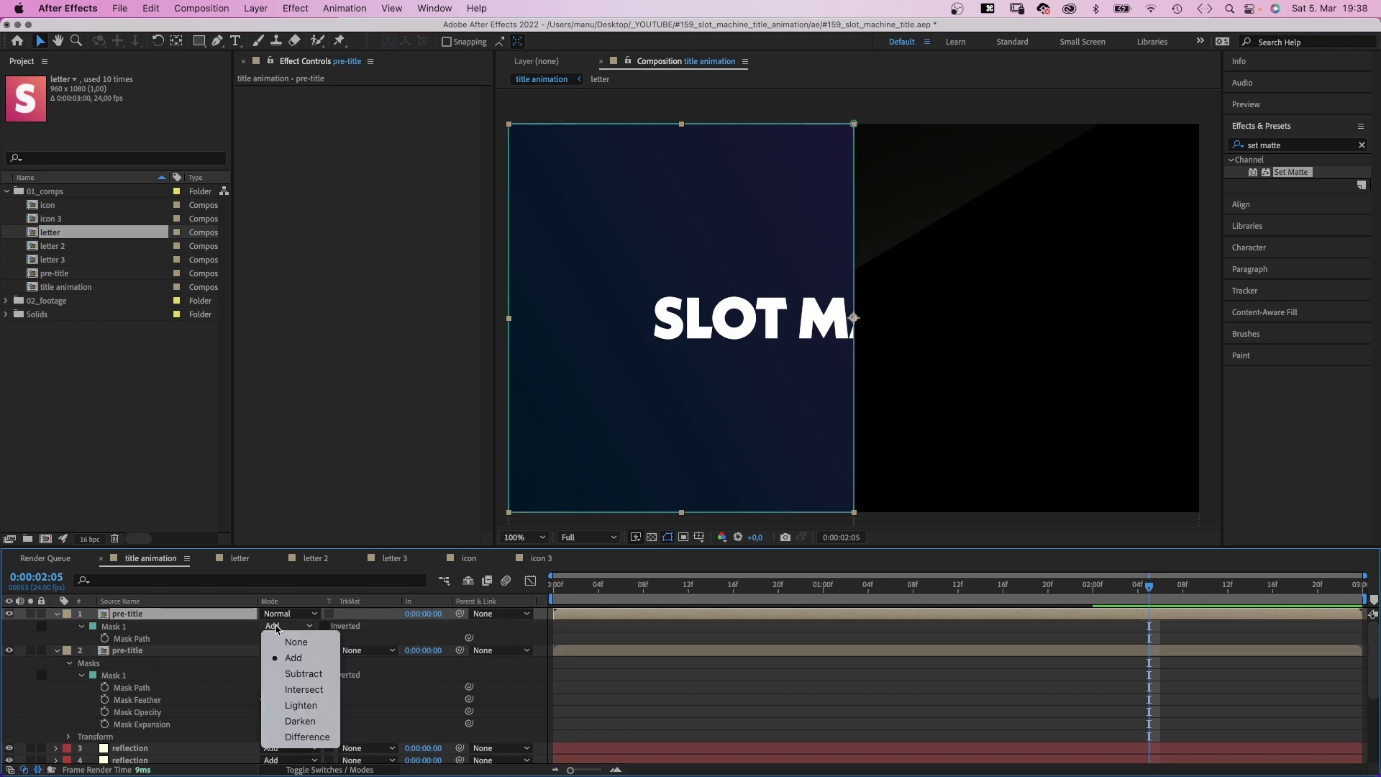
click(278, 670)
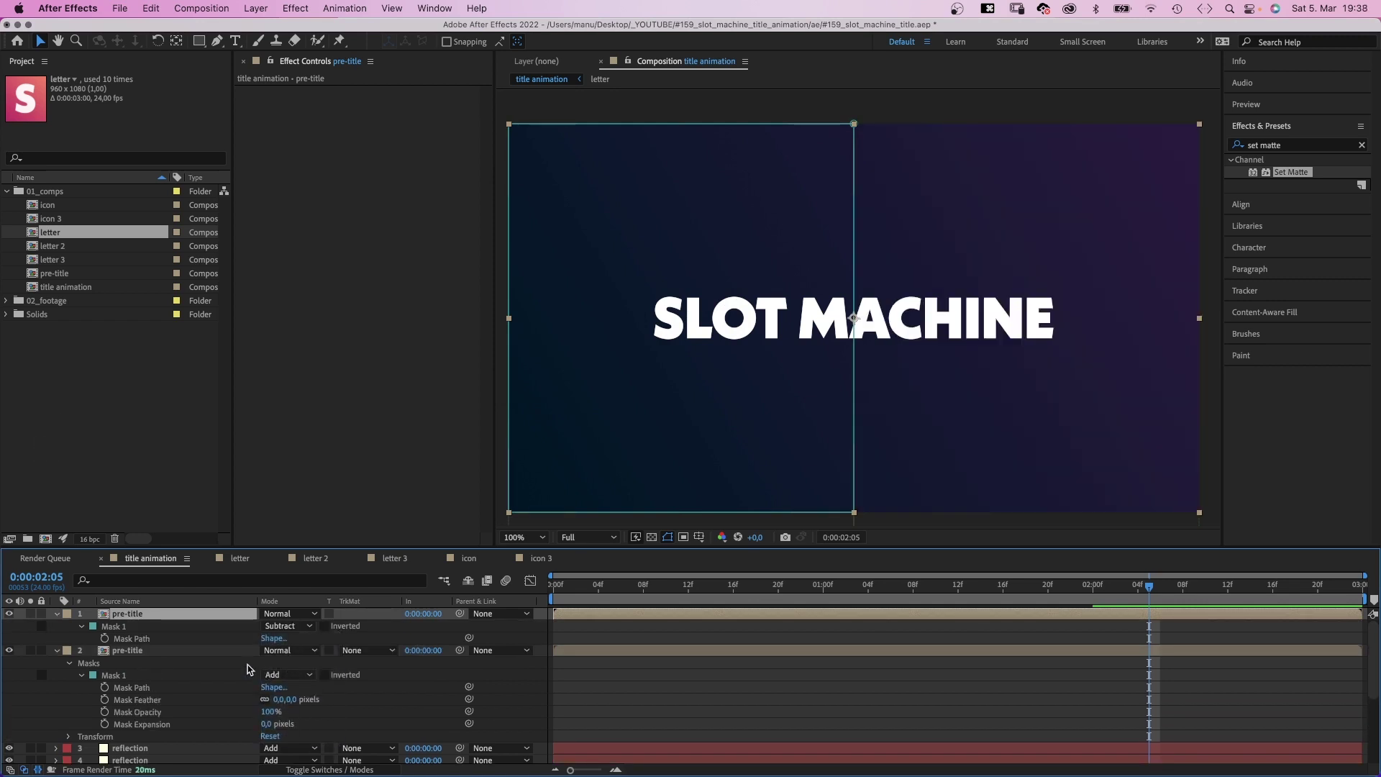
click(56, 650)
click(56, 613)
click(158, 626)
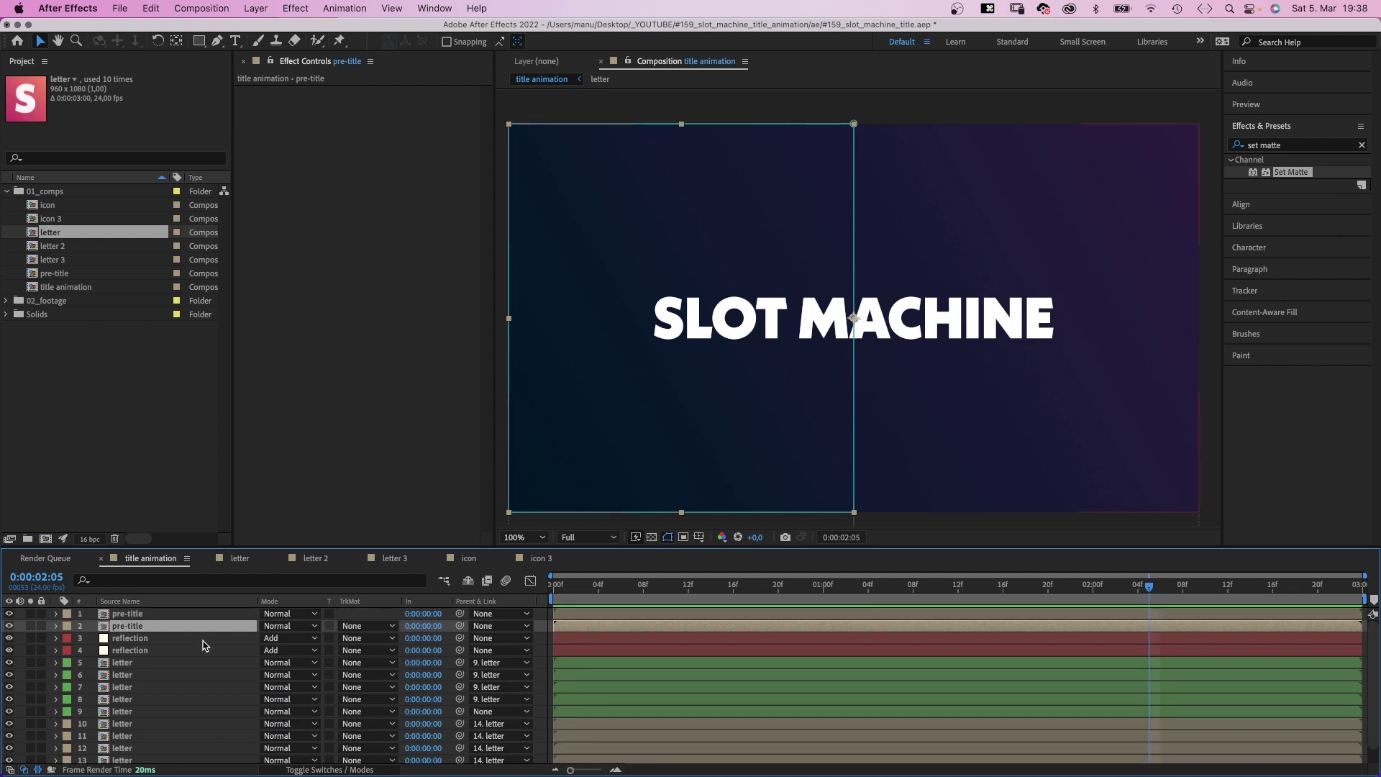
Parent the left and right title halves to two different letter layers (top copy to layer 9), then preview.
drag(459, 628, 134, 758)
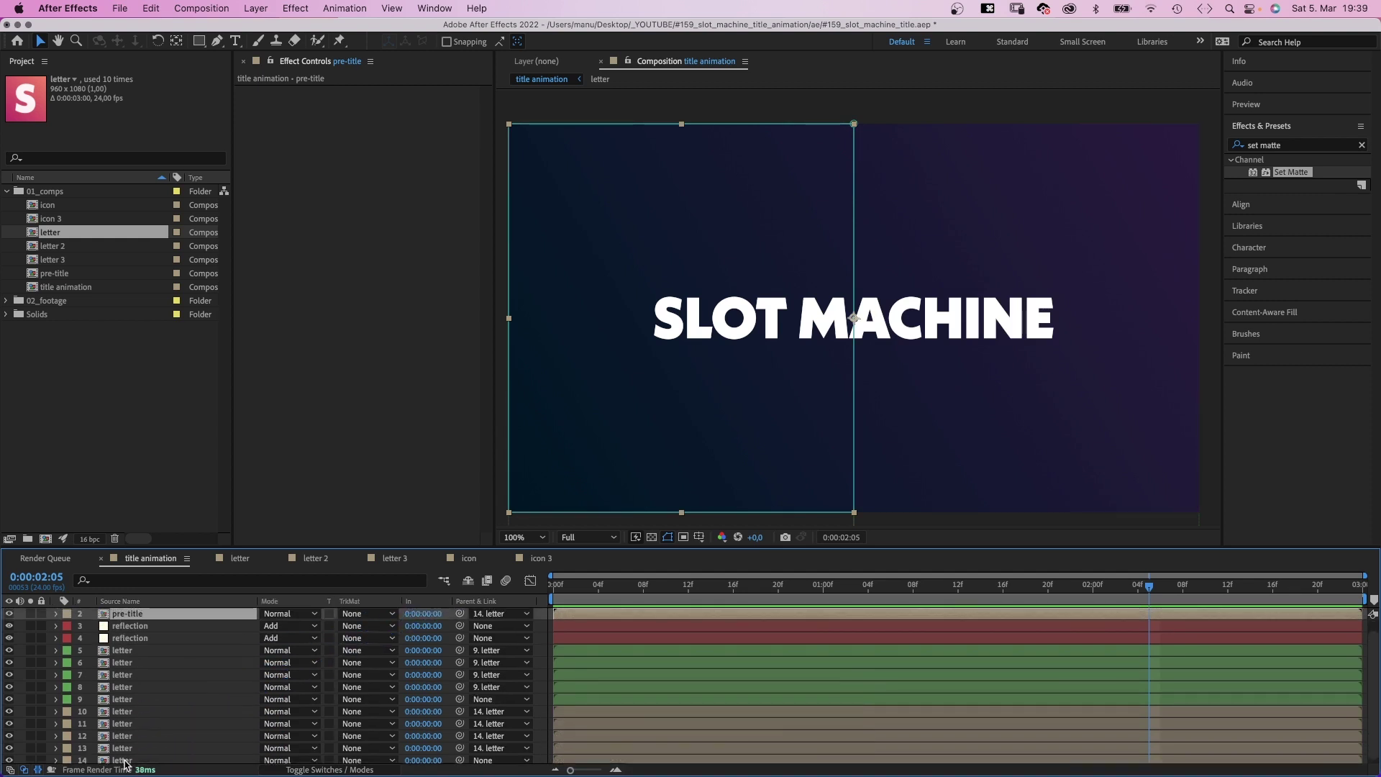
drag(1125, 590, 1168, 599)
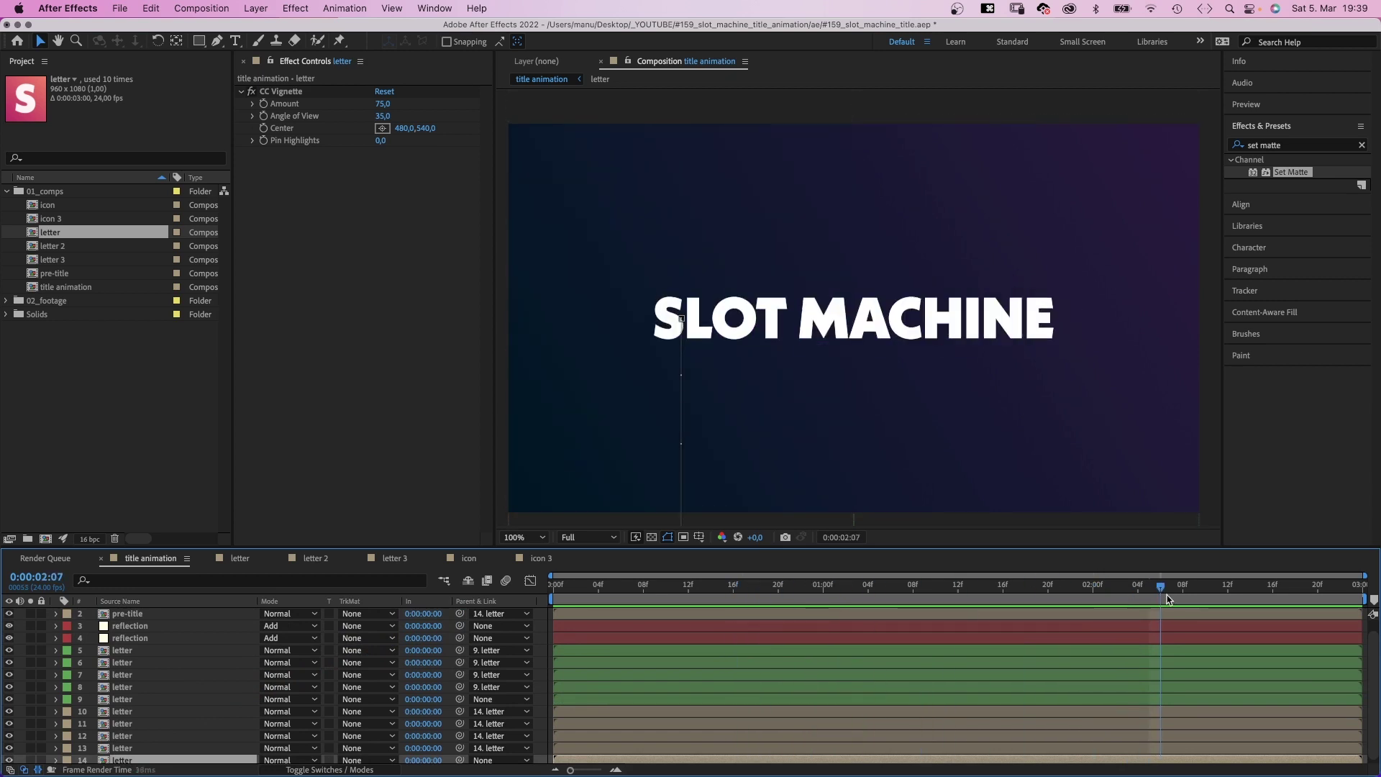
click(126, 614)
key(ctrl+d)
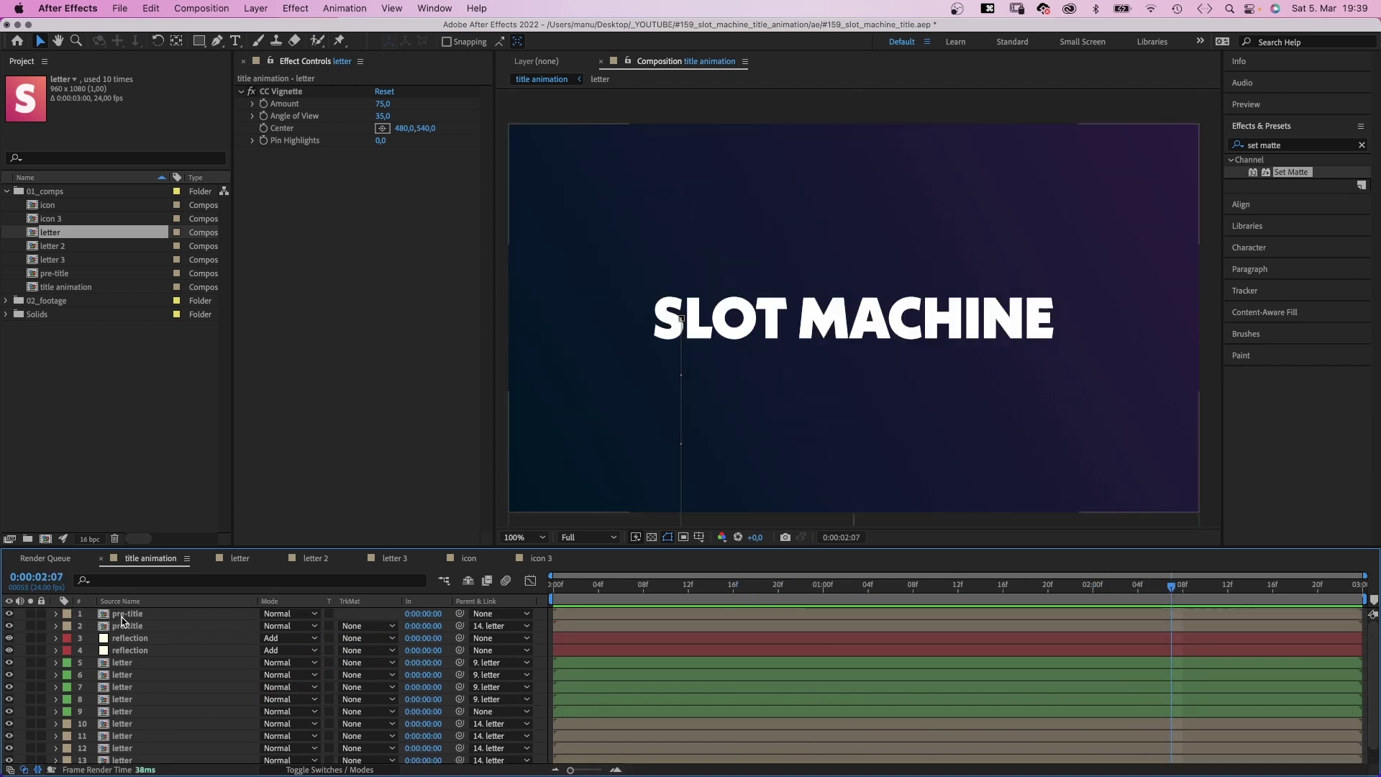
drag(459, 614, 188, 709)
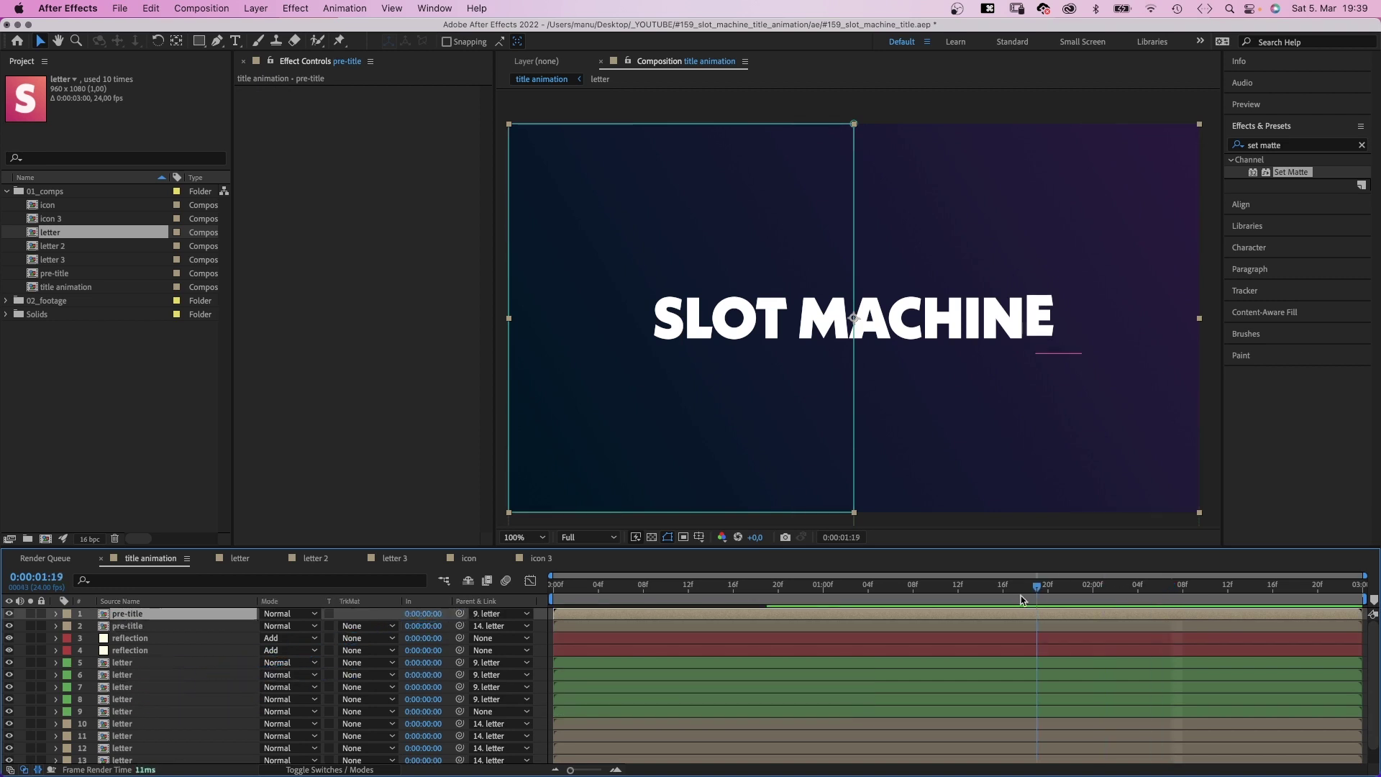
drag(1022, 599, 516, 705)
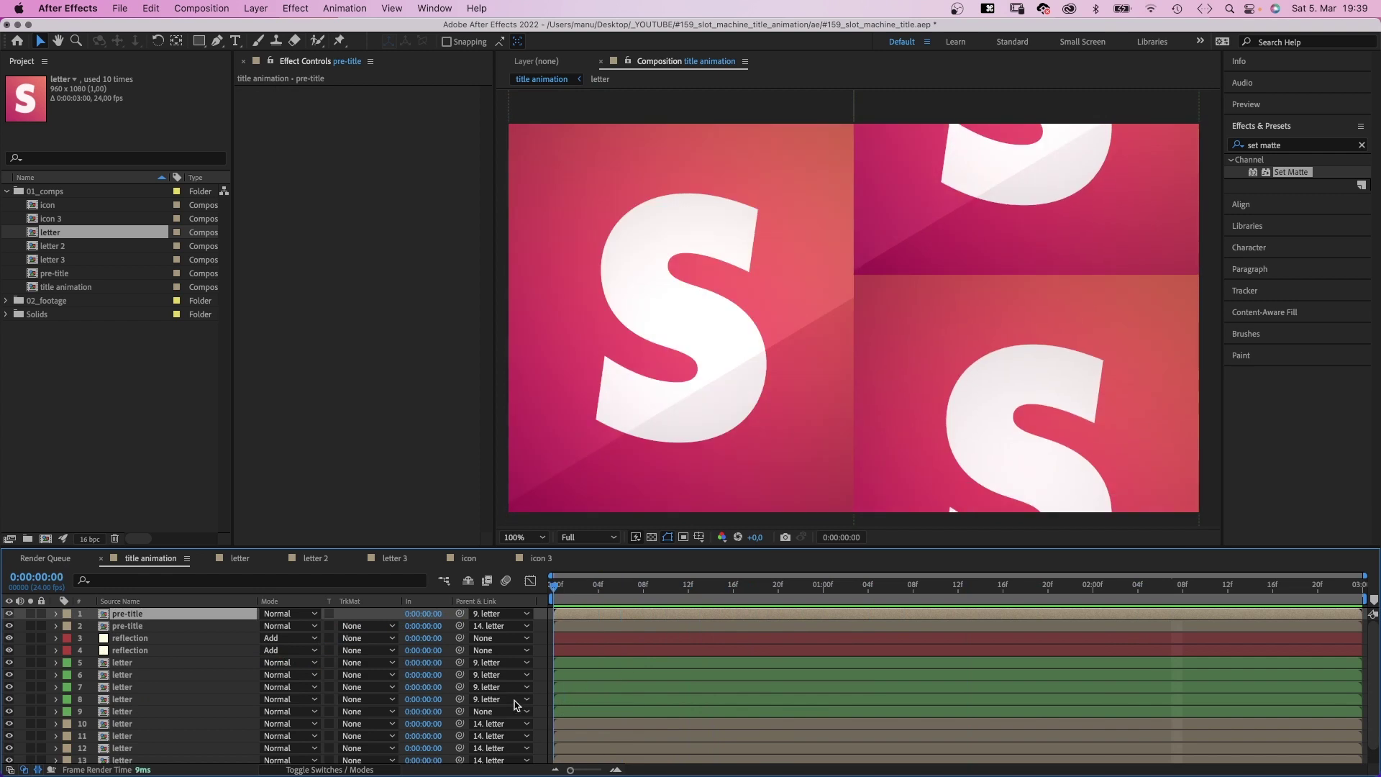
key(space)
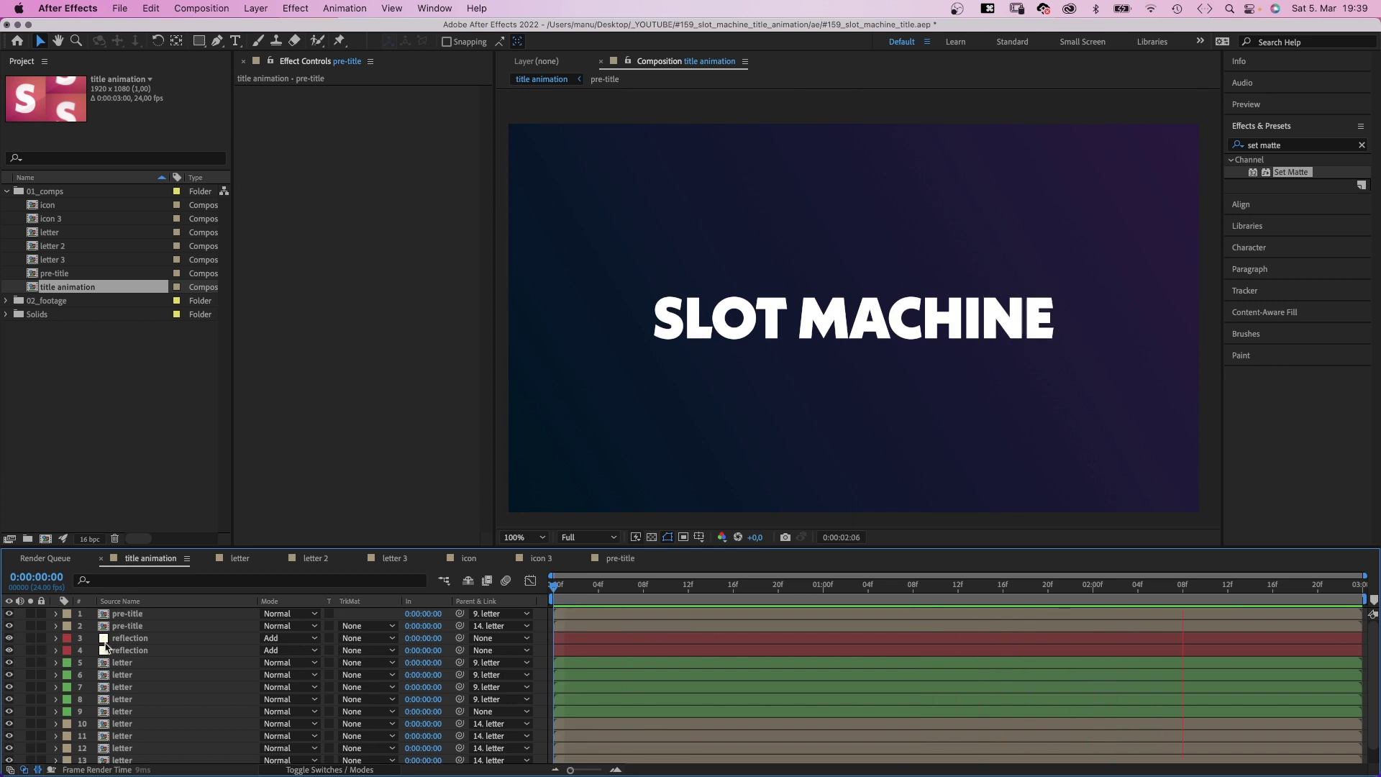
Replace layers 13, 12, 11 and 10 with the letter 3, icon 3, letter 2 and icon 3 comps.
click(122, 760)
drag(54, 260, 144, 745)
drag(50, 219, 130, 733)
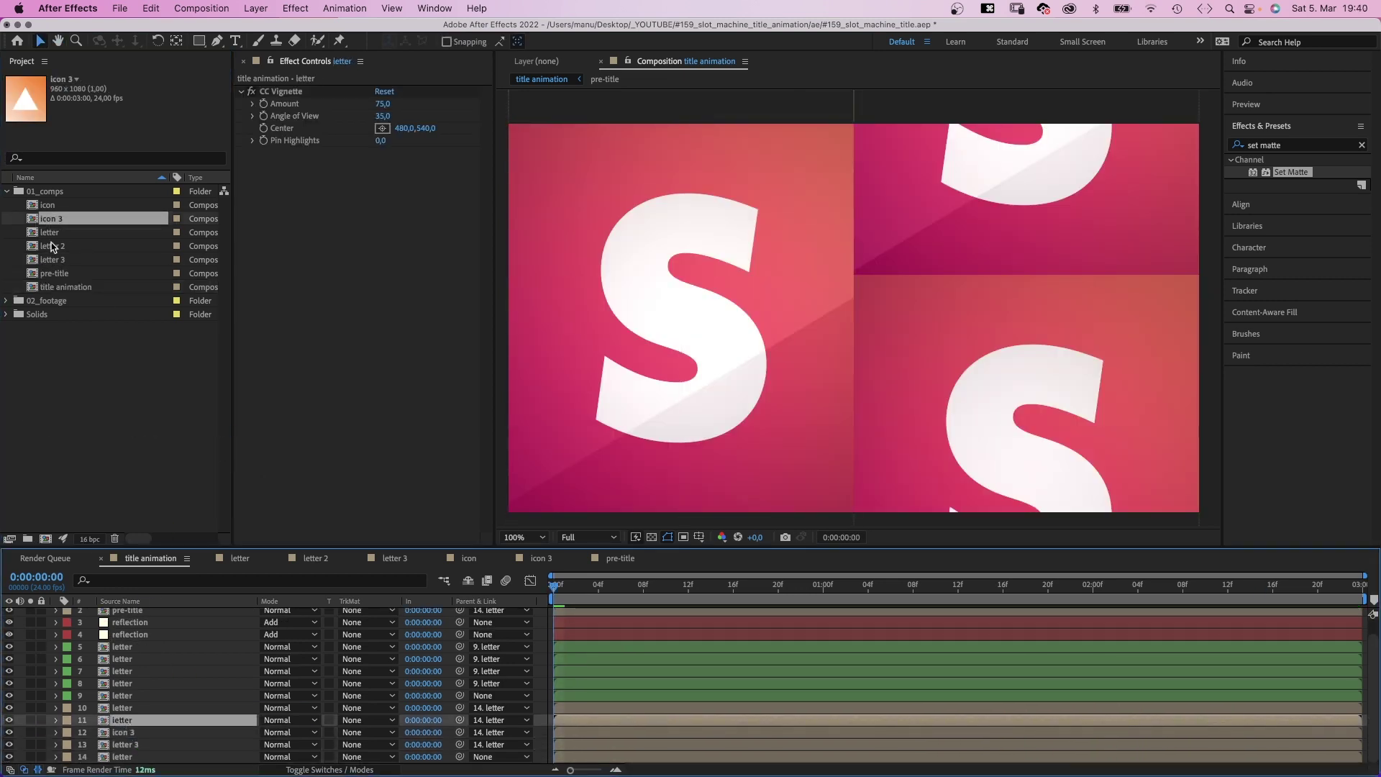
drag(53, 247, 123, 720)
drag(52, 218, 124, 684)
Swap layer 9 to letter 3, layer 7 to letter 2, and layer 6 to icon, then preview.
click(122, 697)
click(55, 261)
click(122, 672)
drag(53, 246, 124, 672)
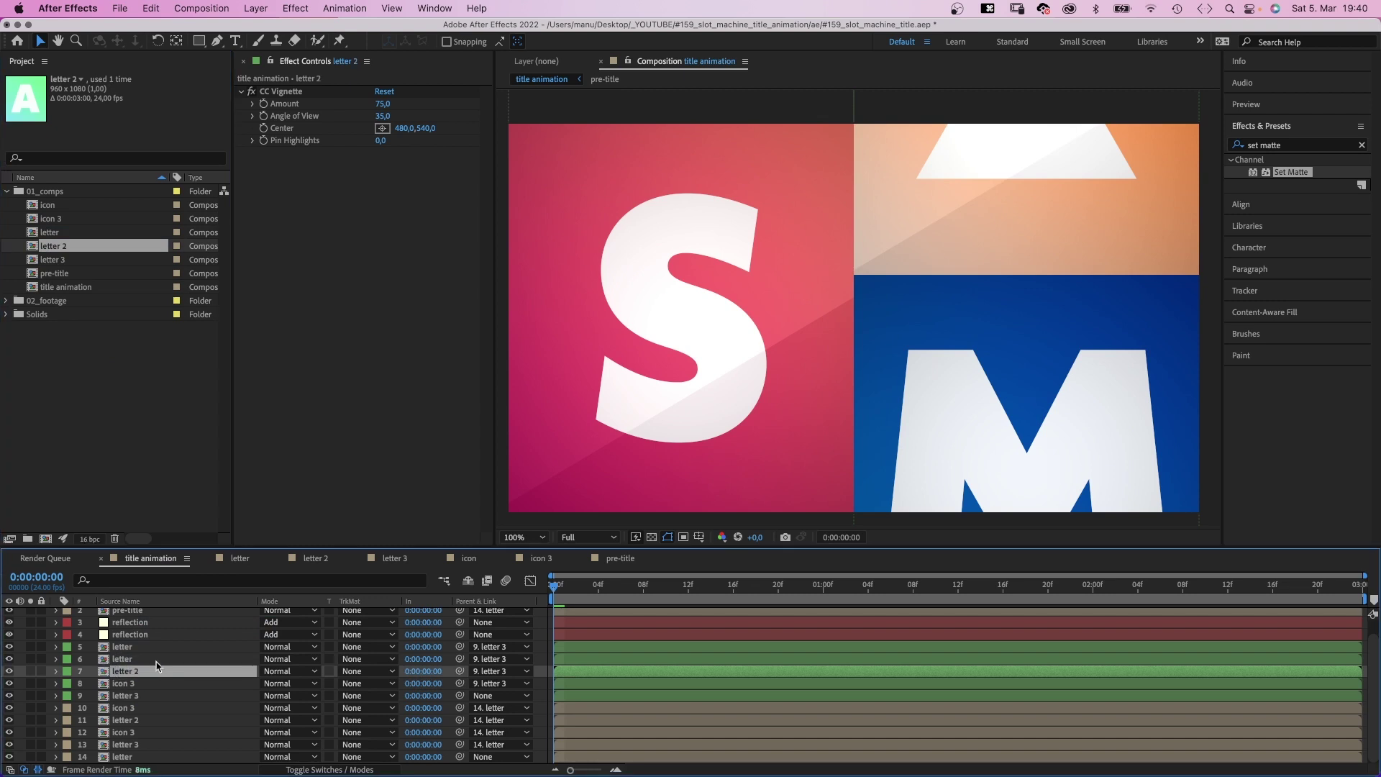
click(124, 659)
drag(48, 205, 137, 661)
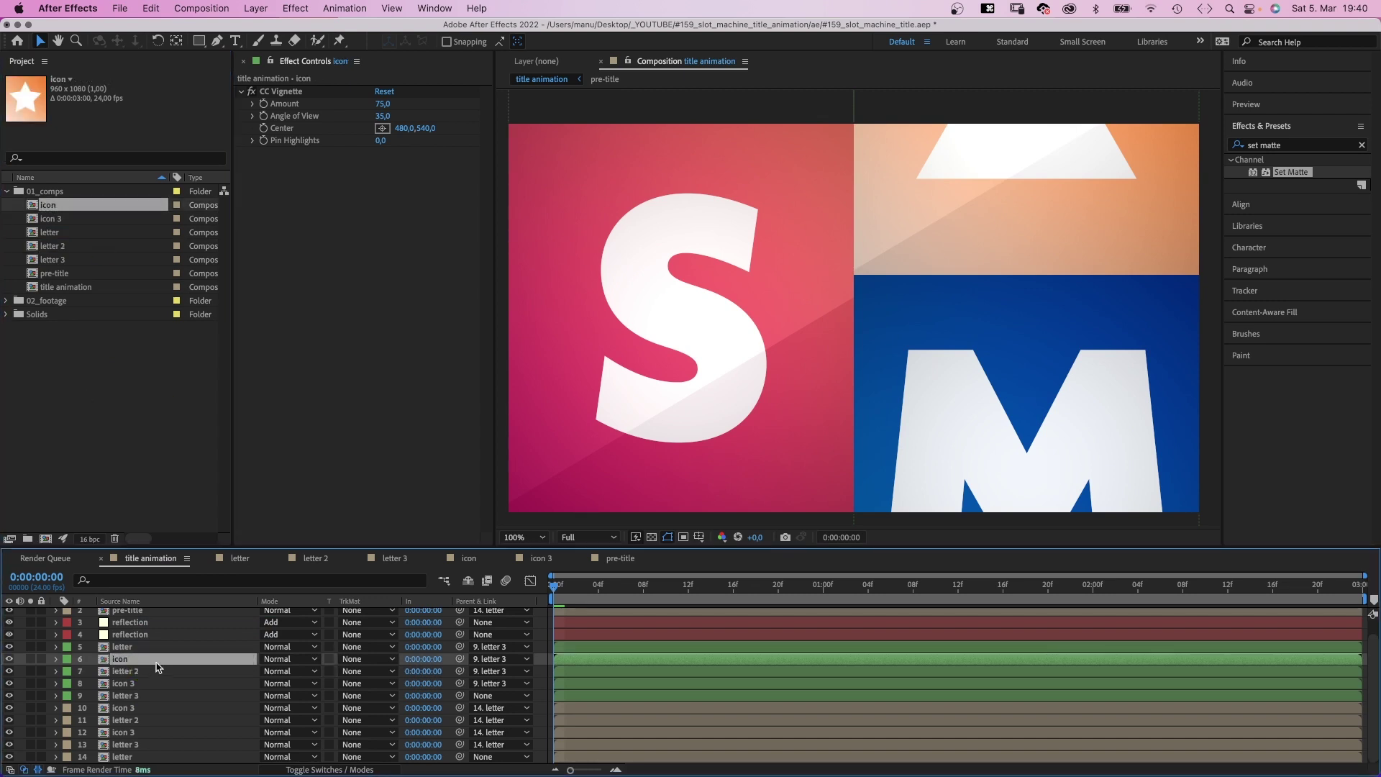
key(space)
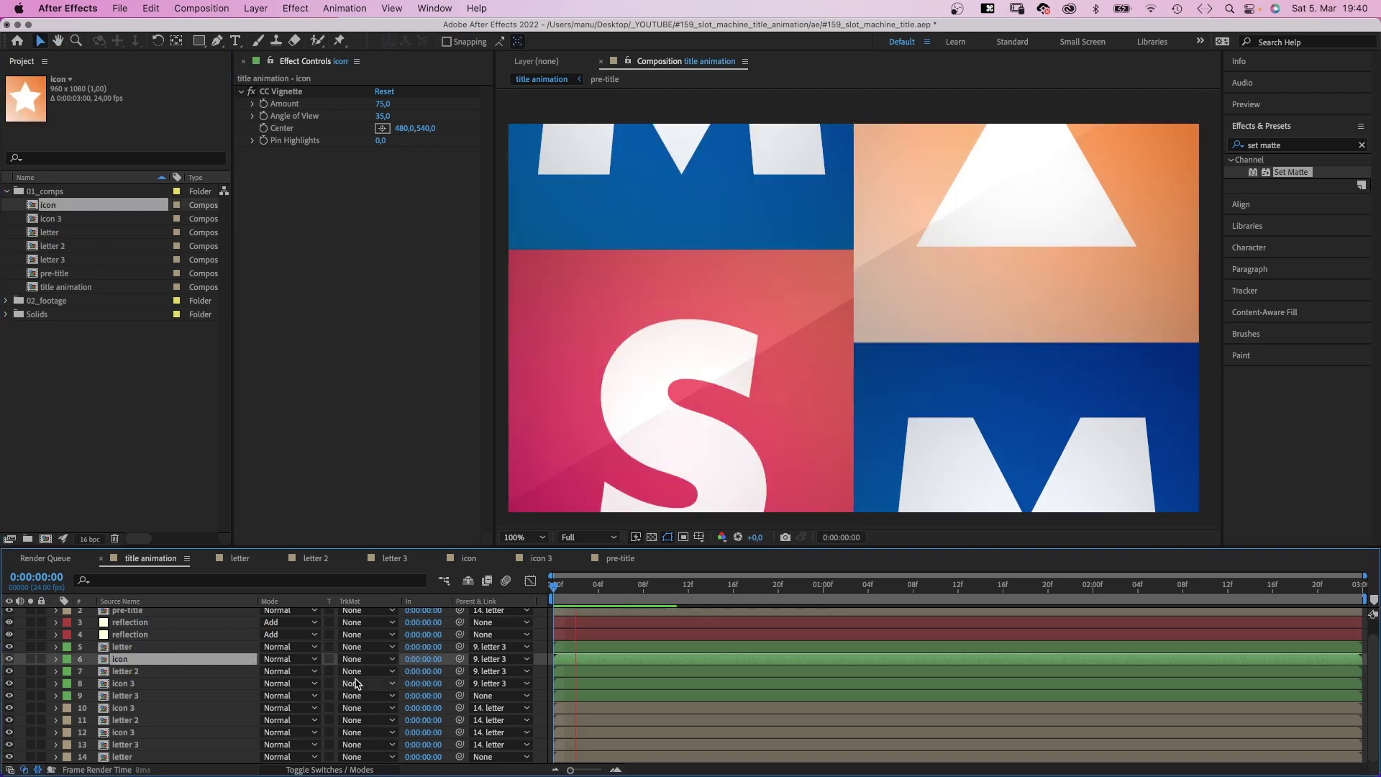